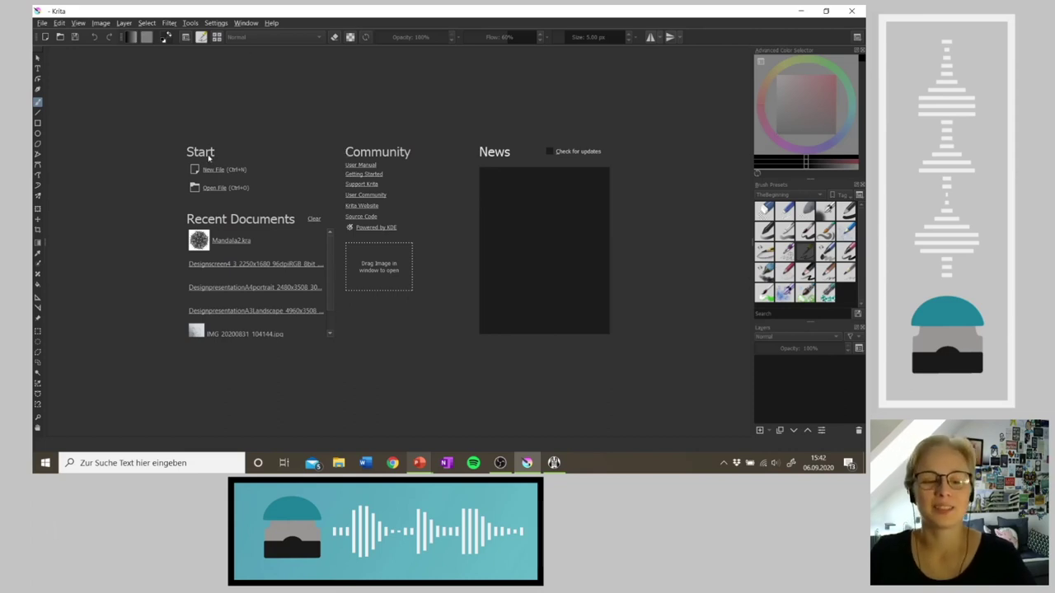
Create a blank custom document measuring 1600 × 1600 px
click(211, 169)
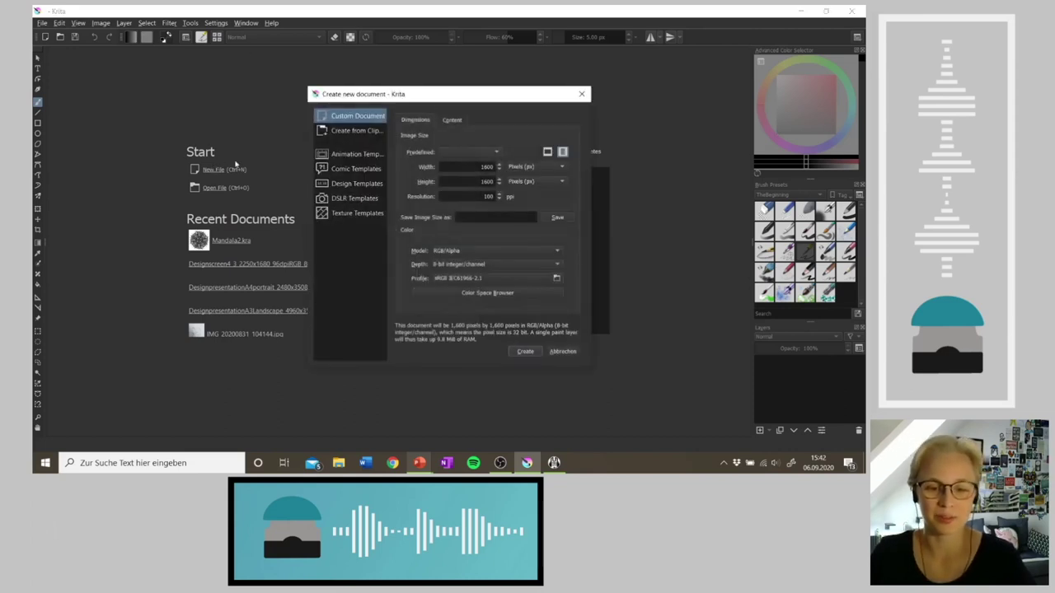
click(525, 352)
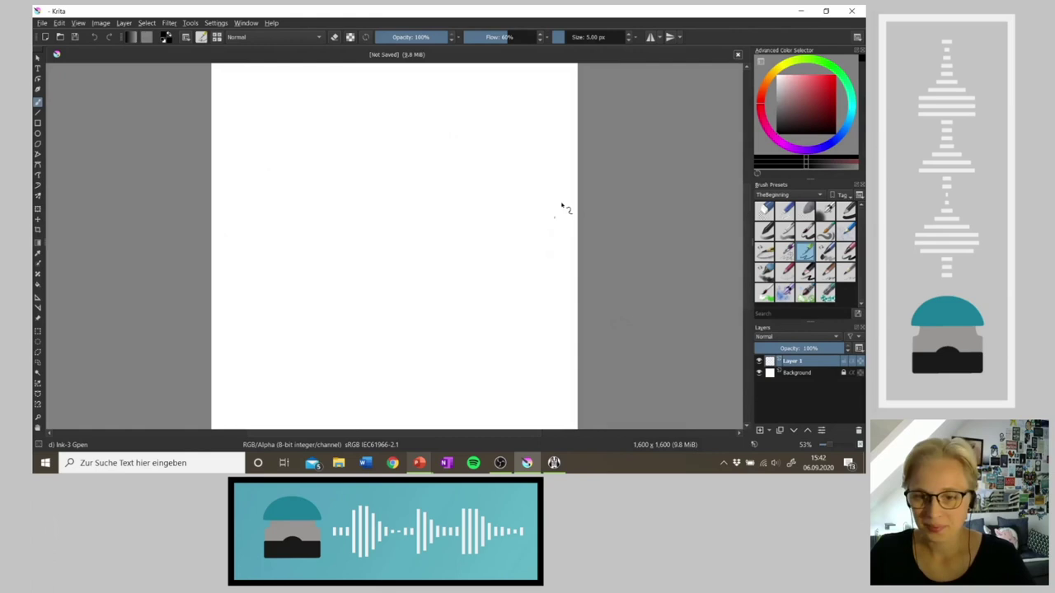
Pick the Multibrush tool, try one dab at the canvas centre, and set the brush size to 22.30 px
click(38, 198)
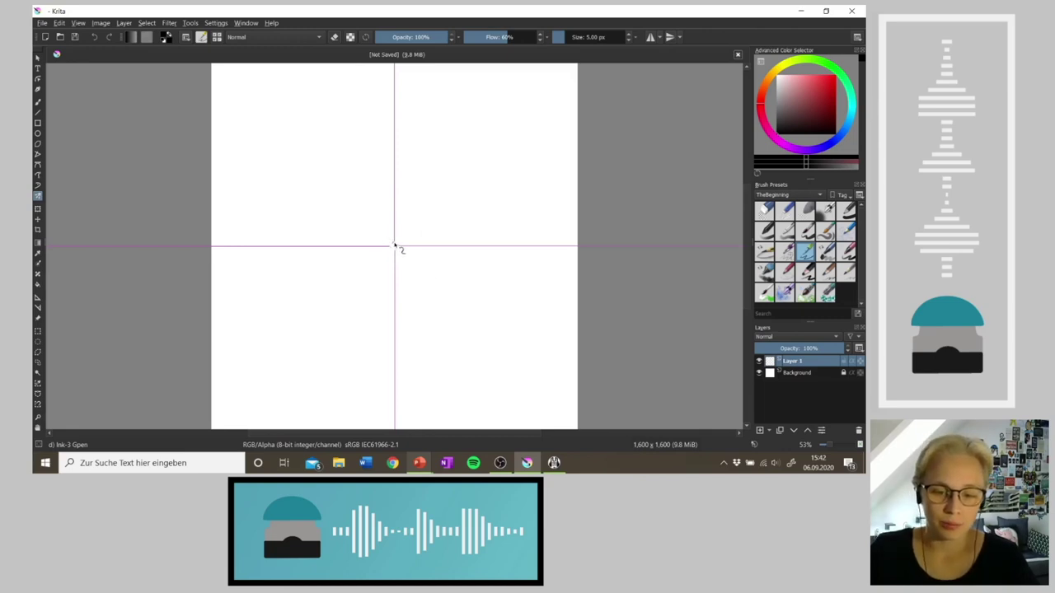
click(394, 247)
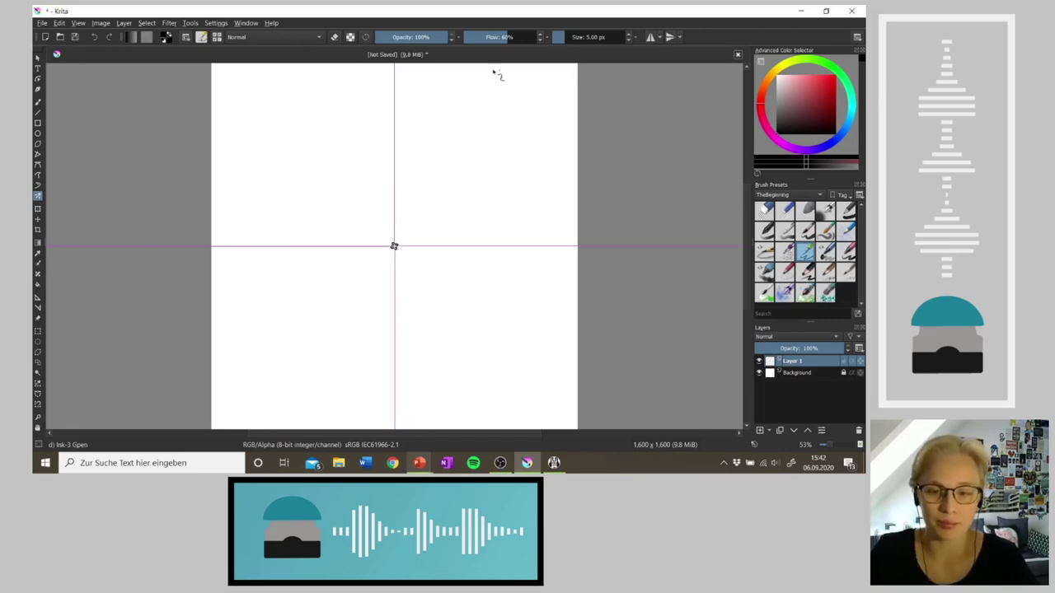
drag(567, 38, 573, 40)
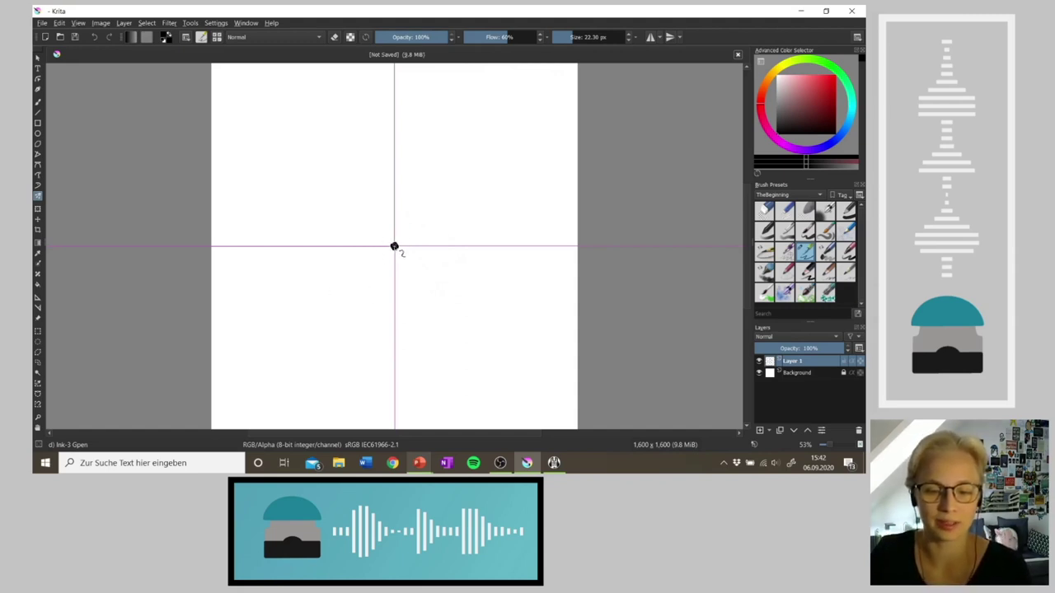
Paint a black dot where the symmetry axes cross, surrounded by a small rounded-square ring and a larger round ring
click(394, 247)
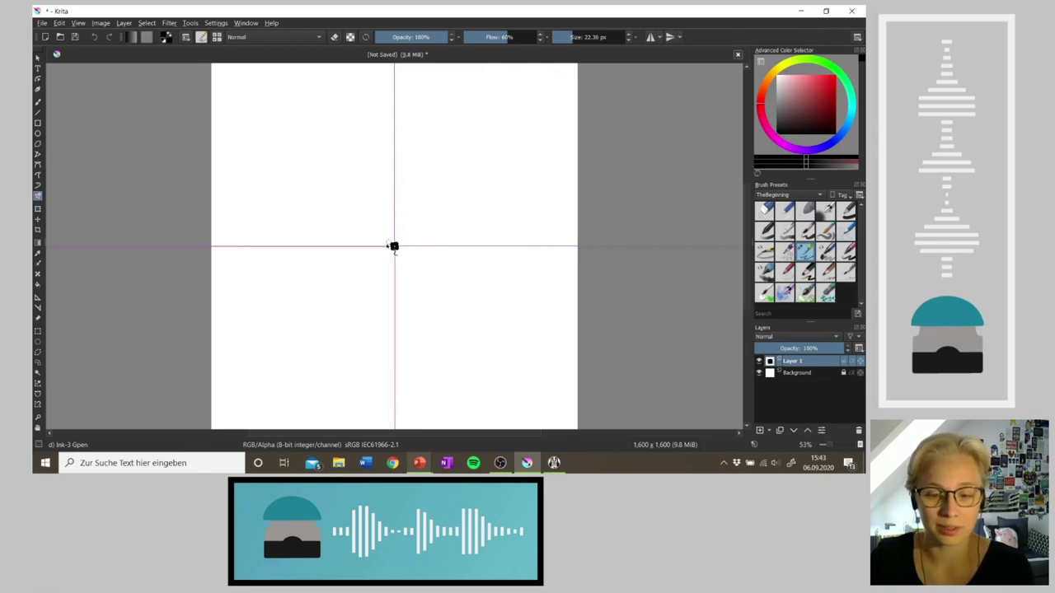
drag(392, 250, 394, 245)
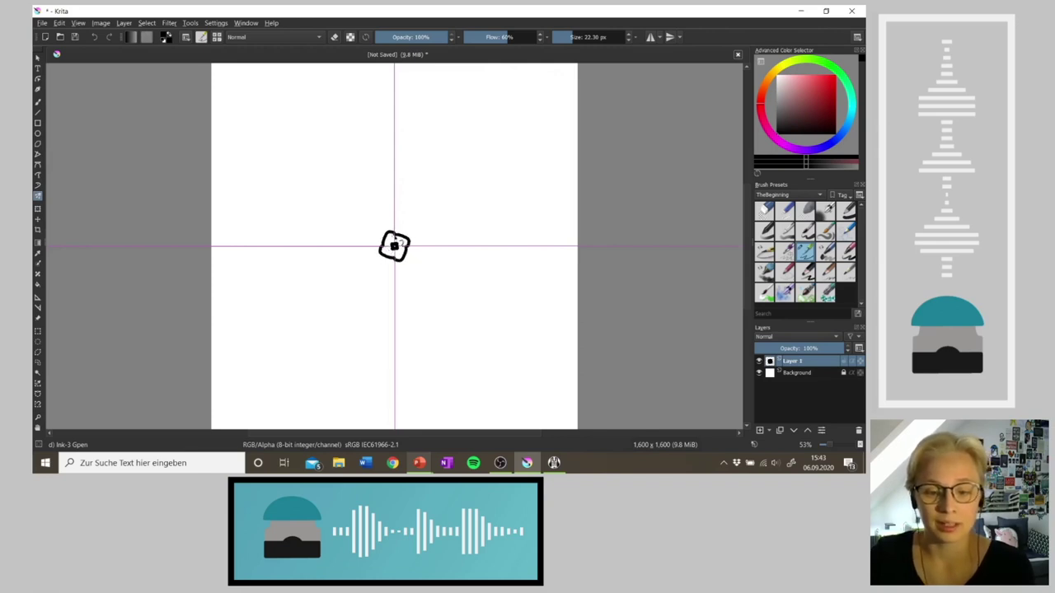
drag(373, 247, 394, 223)
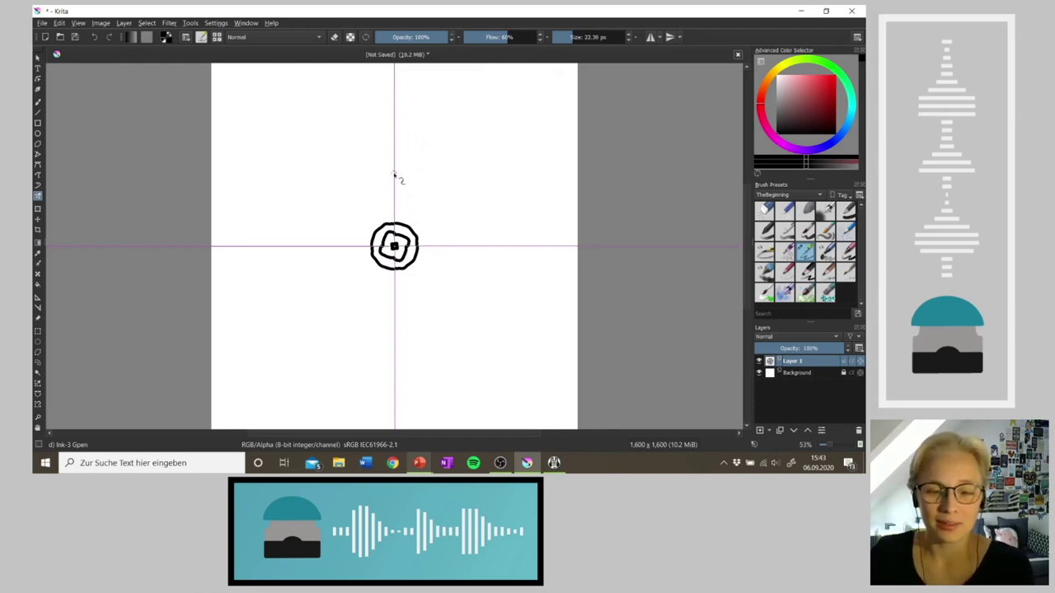
Draw four long pointed petals outward from the outer ring along the symmetry axes, and rotate the canvas 30° clockwise
drag(393, 172, 385, 221)
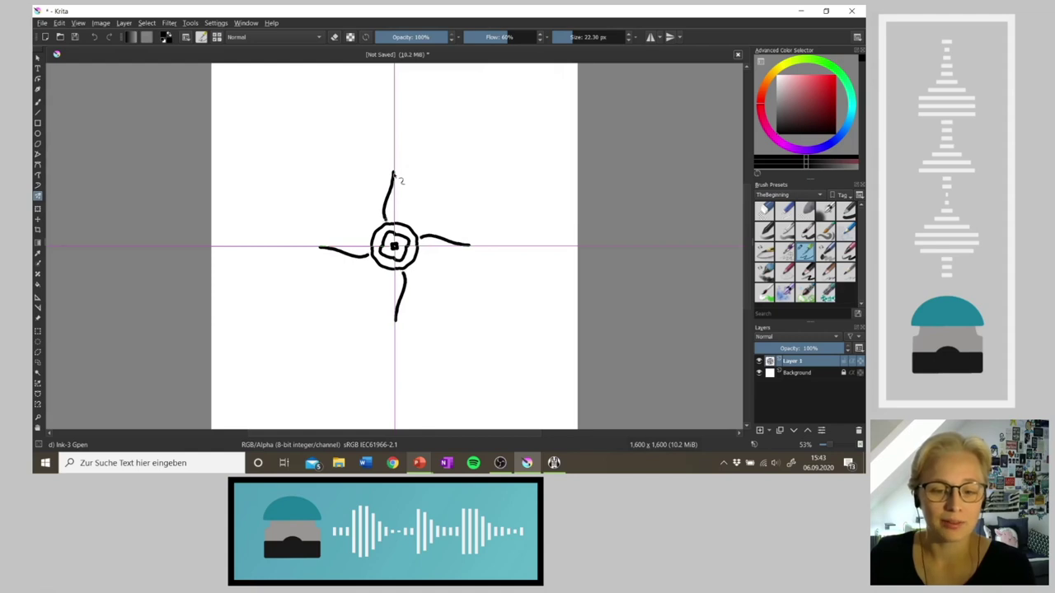
drag(393, 174, 402, 227)
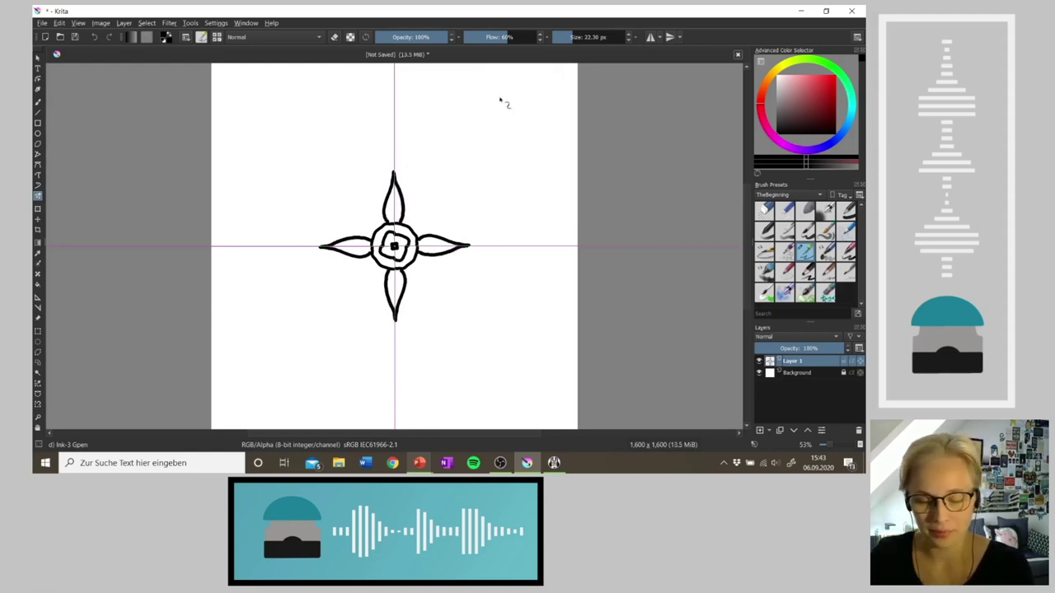
key(6)
key(6)
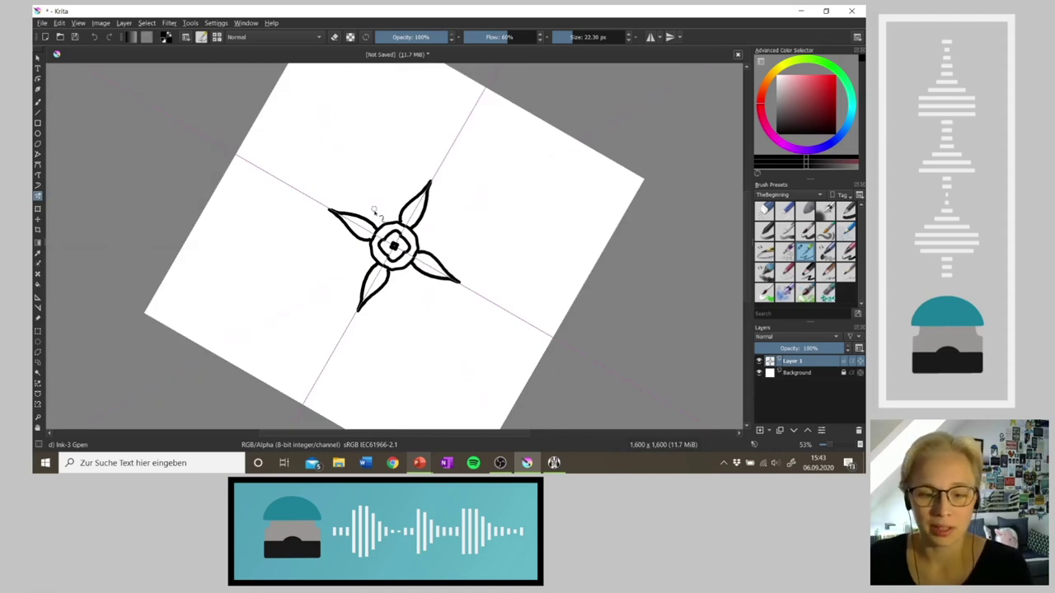
drag(365, 190, 376, 227)
key(ctrl+z)
mouse_move(369, 190)
mouse_down()
mouse_move(394, 186)
mouse_move(385, 221)
mouse_up()
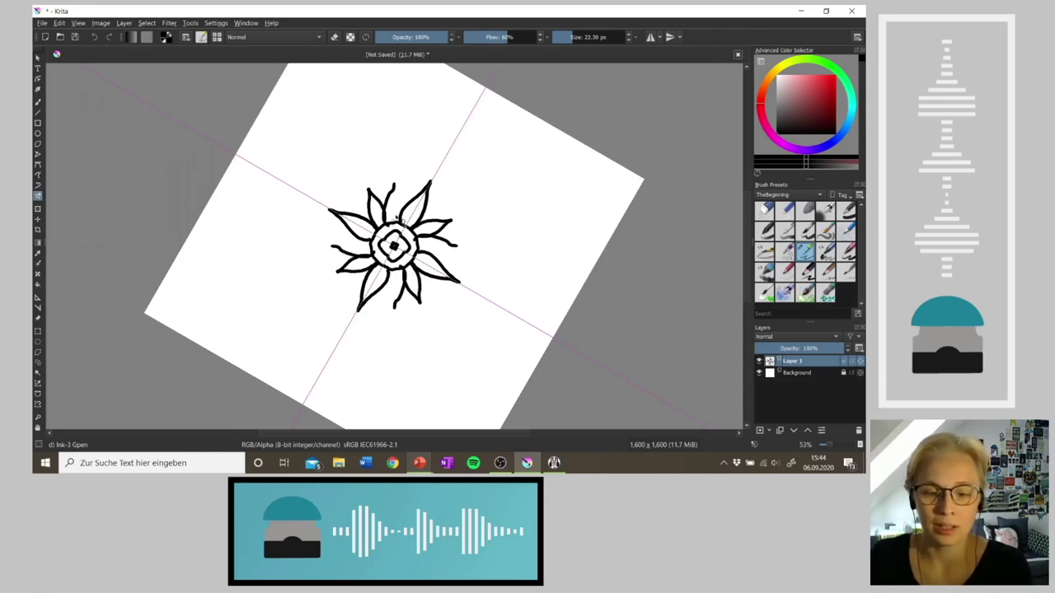
drag(394, 185, 399, 224)
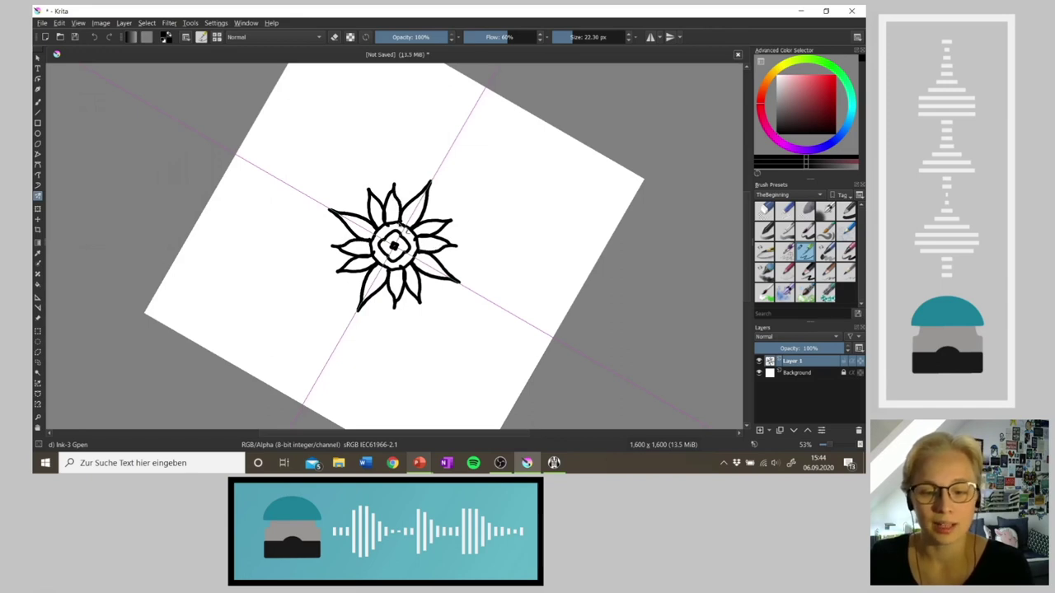
key(ctrl+z)
key(ctrl+z)
Draw two shorter pointed petals in each gap between the four long petals, redoing strokes that are off
mouse_move(368, 187)
mouse_down()
mouse_move(378, 220)
mouse_move(389, 183)
mouse_move(394, 216)
mouse_move(393, 183)
mouse_move(394, 223)
mouse_up()
key(ctrl+z)
drag(393, 183, 406, 227)
key(ctrl+z)
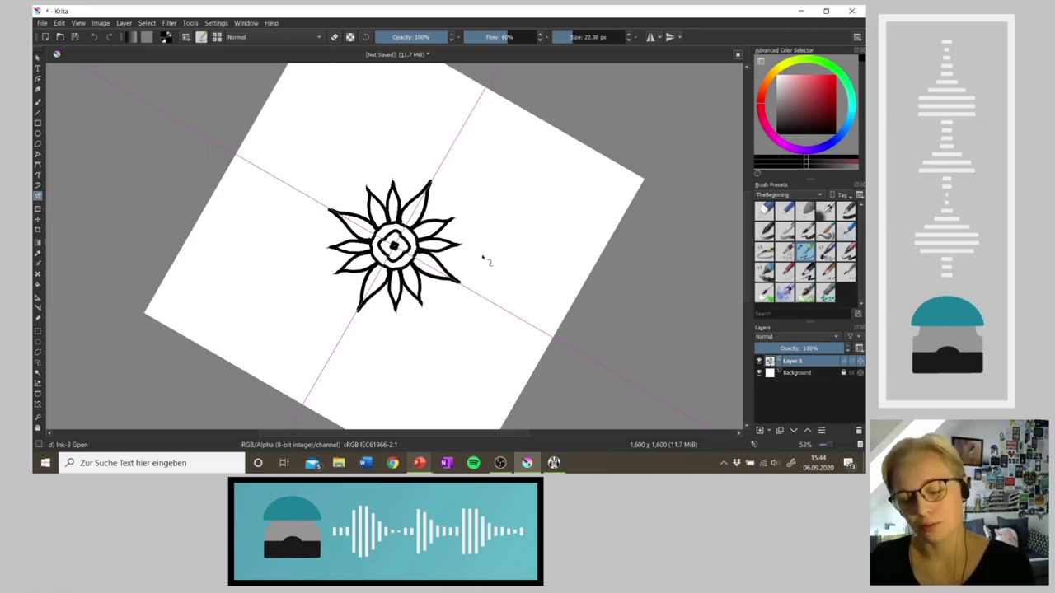
Draw small scalloped arcs in the gaps between all petals and top each gap with a pair of spiral curls
key(5)
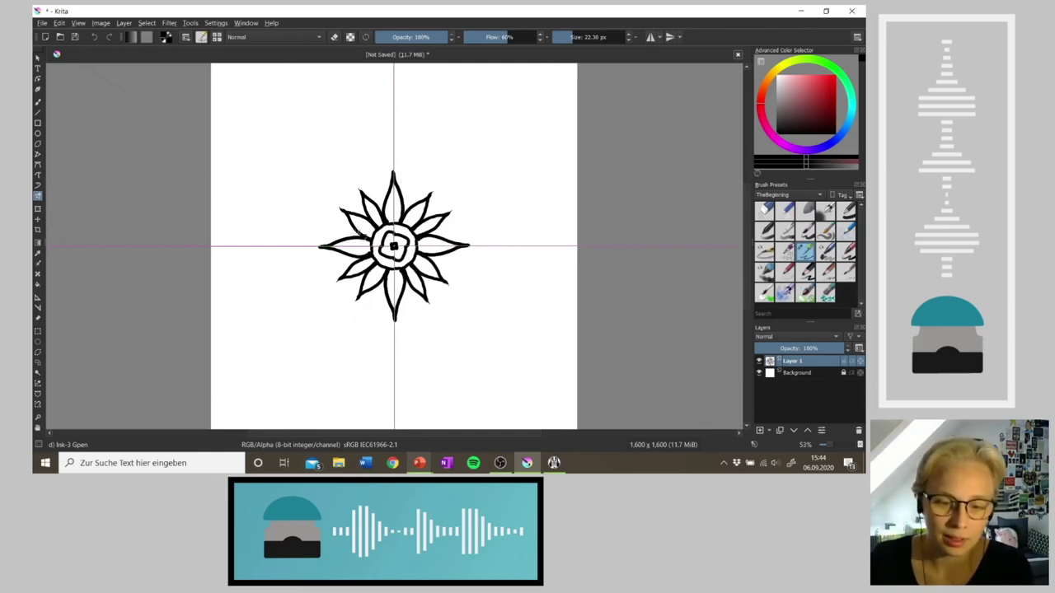
mouse_move(341, 233)
mouse_down()
mouse_move(347, 245)
mouse_move(371, 198)
mouse_move(364, 204)
mouse_move(383, 211)
mouse_move(391, 200)
mouse_up()
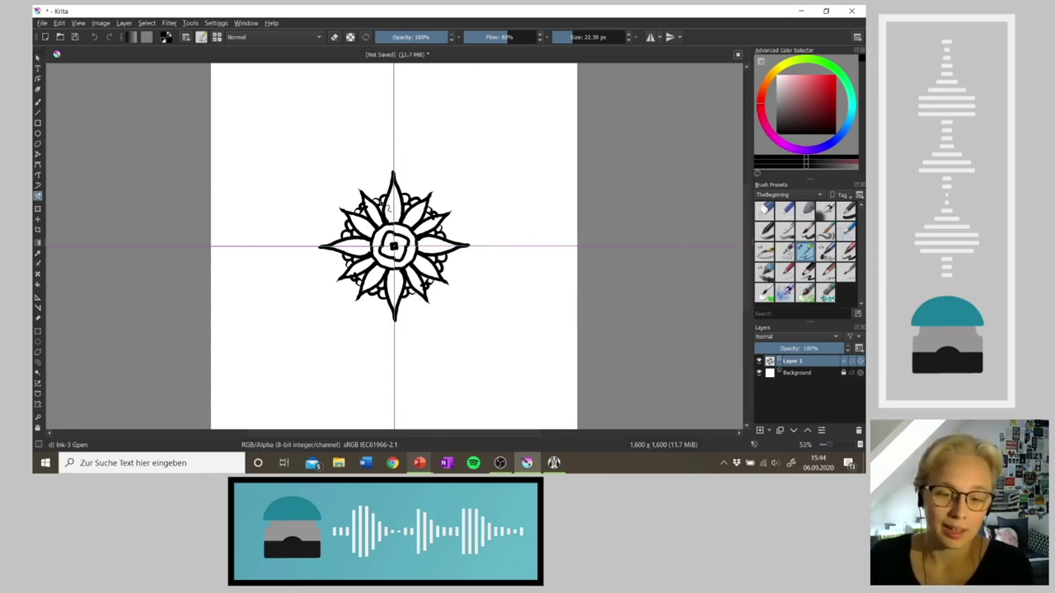
mouse_move(384, 192)
mouse_down()
mouse_move(377, 177)
mouse_move(369, 184)
mouse_up()
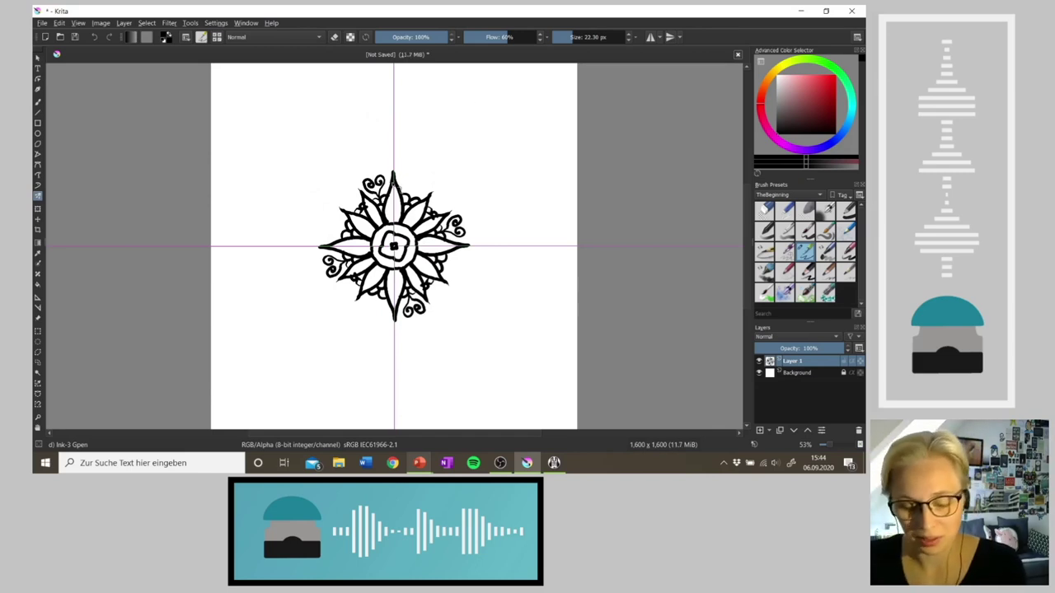
key(4)
key(4)
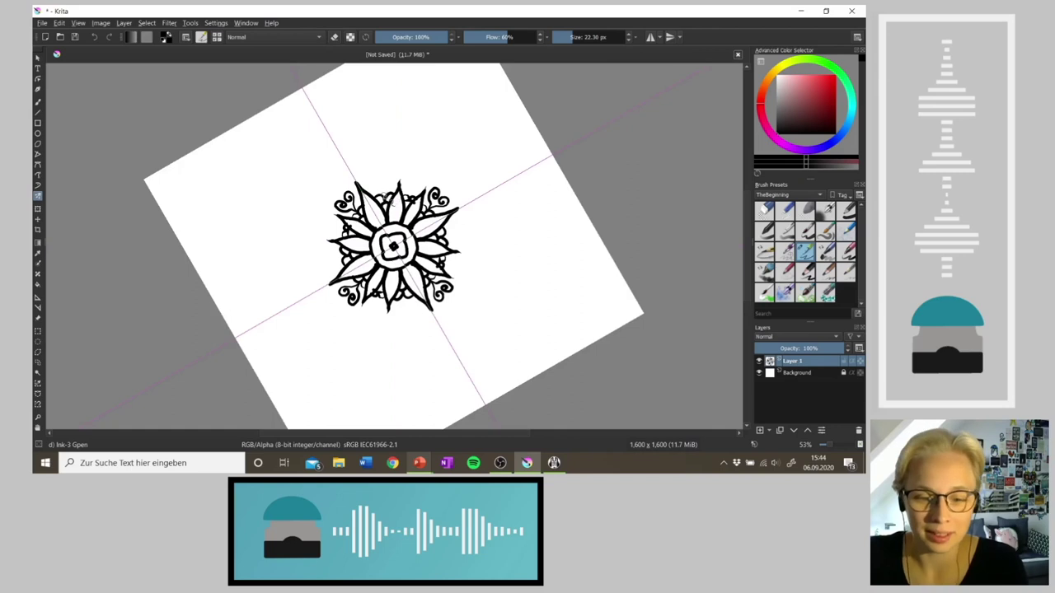
mouse_move(388, 197)
mouse_down()
mouse_move(389, 179)
mouse_move(378, 187)
mouse_up()
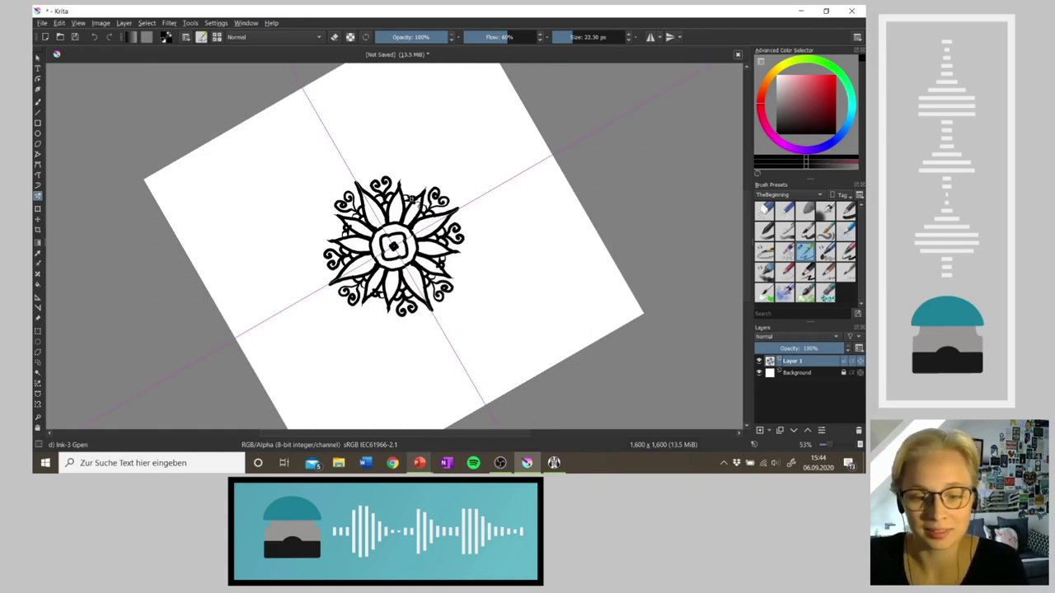
drag(414, 197, 410, 184)
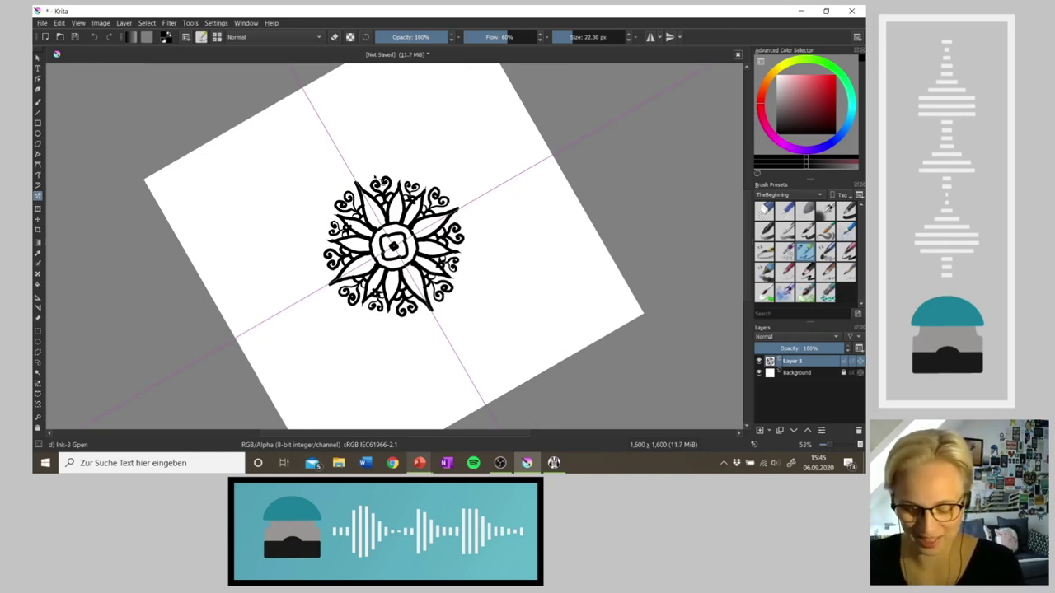
Draw an outer ring of twelve large pointed petals enclosing the curls, redoing one petal shape and extending a blunt tip
key(m)
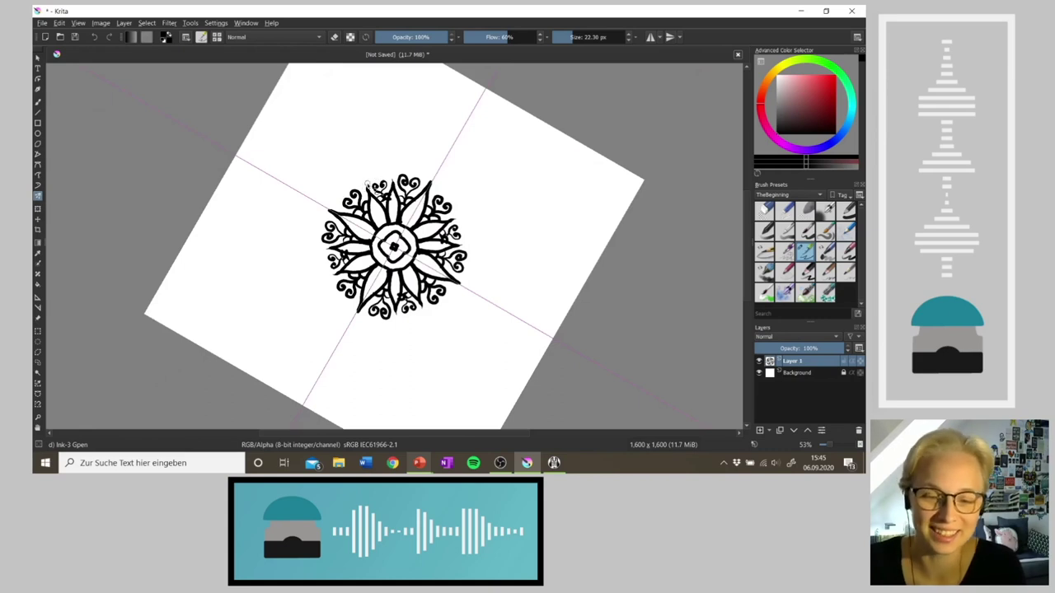
mouse_move(365, 191)
mouse_down()
mouse_move(363, 134)
mouse_move(393, 188)
mouse_up()
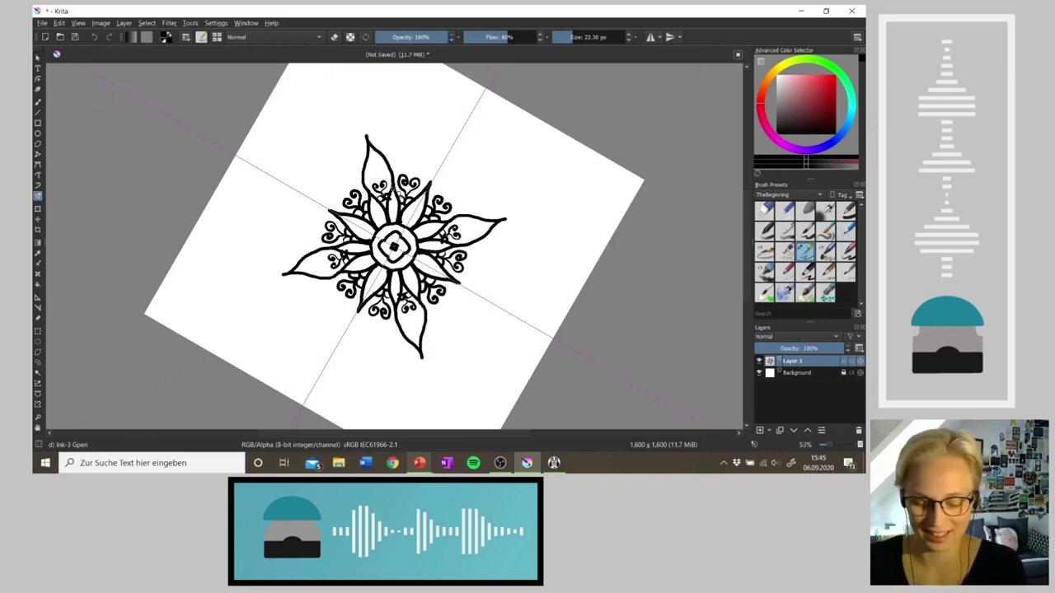
key(5)
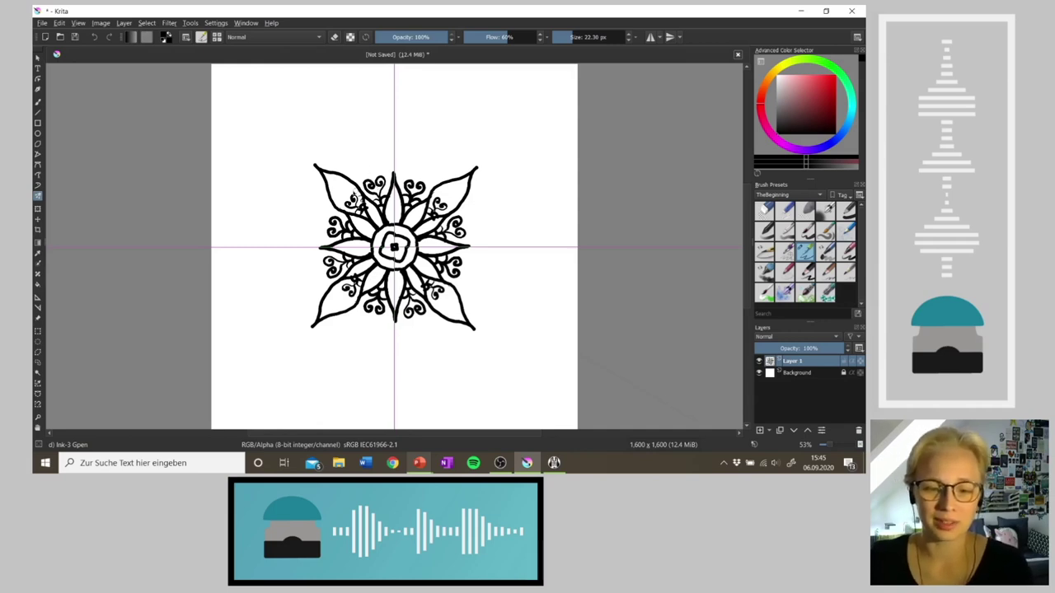
mouse_move(359, 191)
mouse_down()
mouse_move(375, 128)
mouse_move(365, 130)
mouse_move(392, 177)
mouse_up()
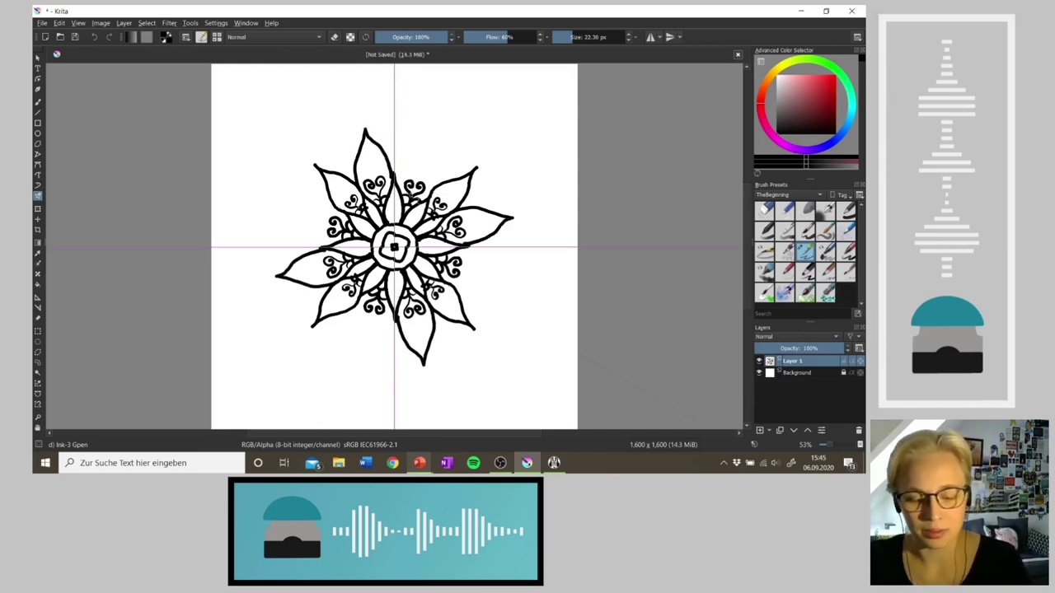
key(ctrl+z)
drag(364, 124, 397, 183)
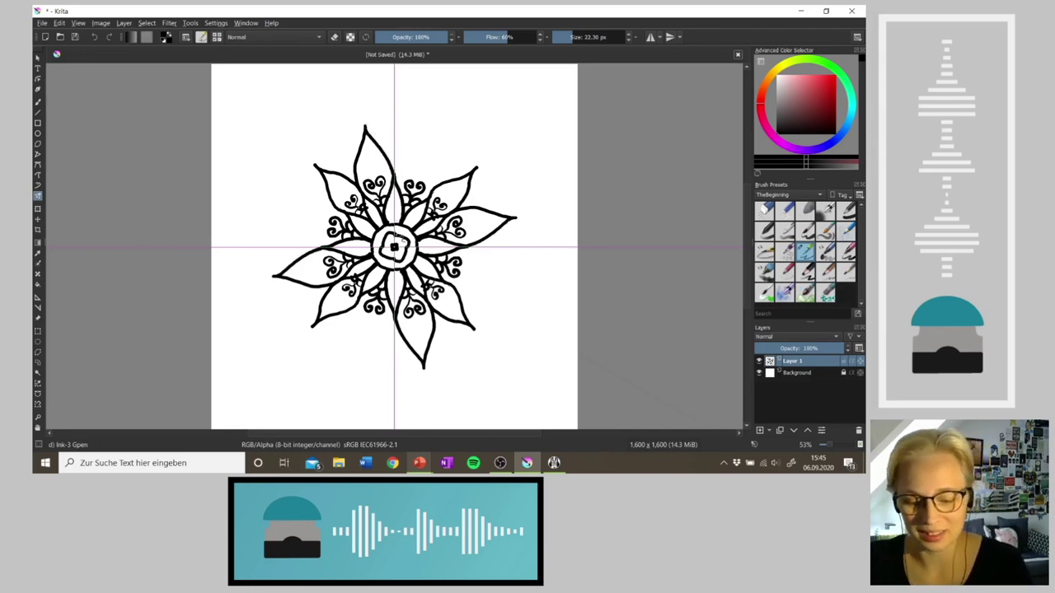
key(4)
key(4)
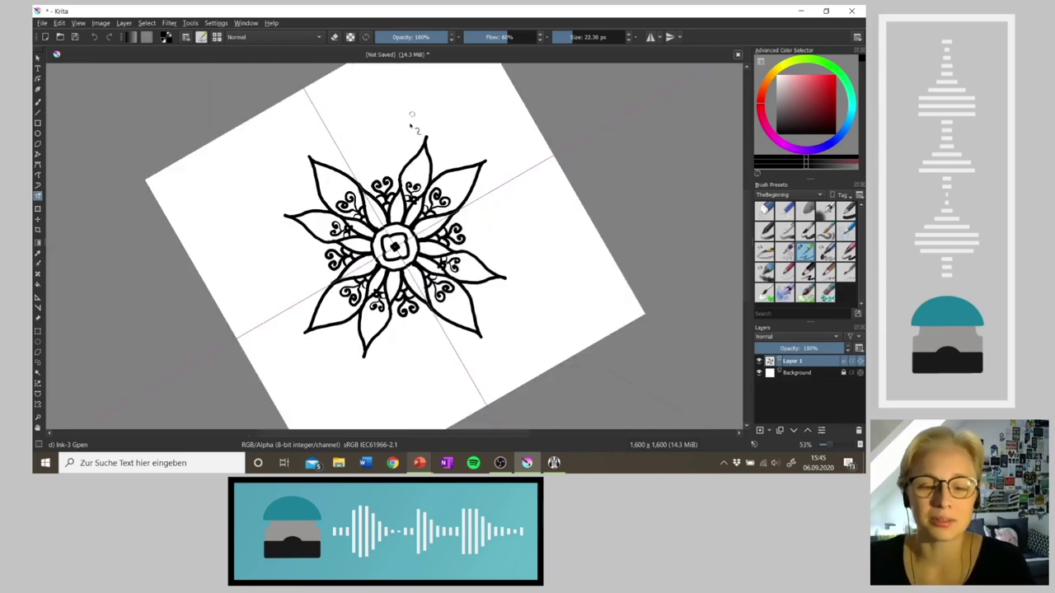
mouse_move(359, 188)
mouse_down()
mouse_move(373, 120)
mouse_move(401, 188)
mouse_up()
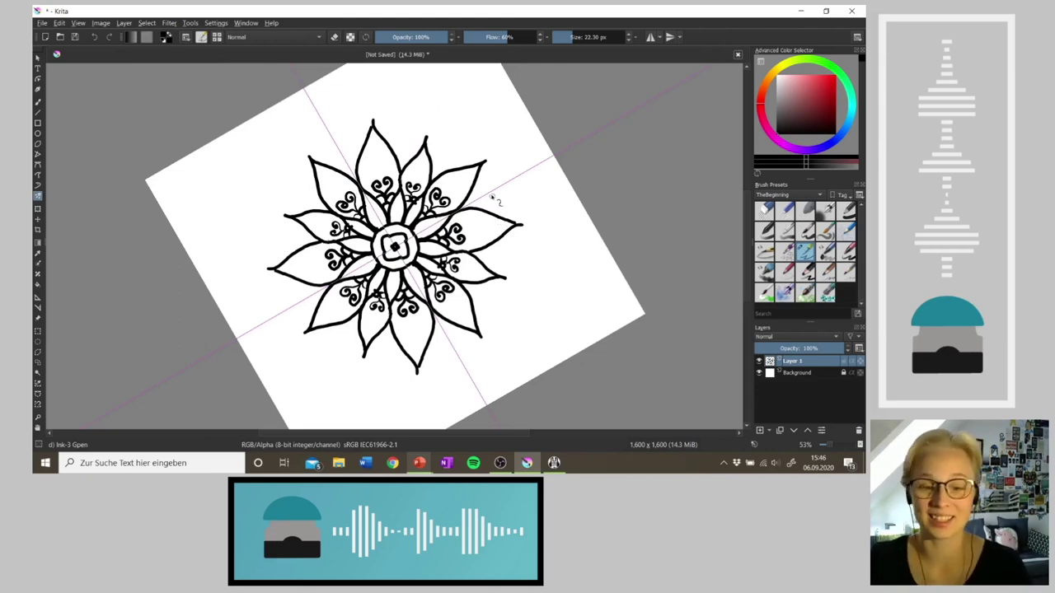
drag(371, 117, 373, 125)
Draw double curved arcs across the outer petals, just above each pair of curls
mouse_move(366, 187)
mouse_down()
mouse_move(386, 169)
mouse_move(400, 179)
mouse_up()
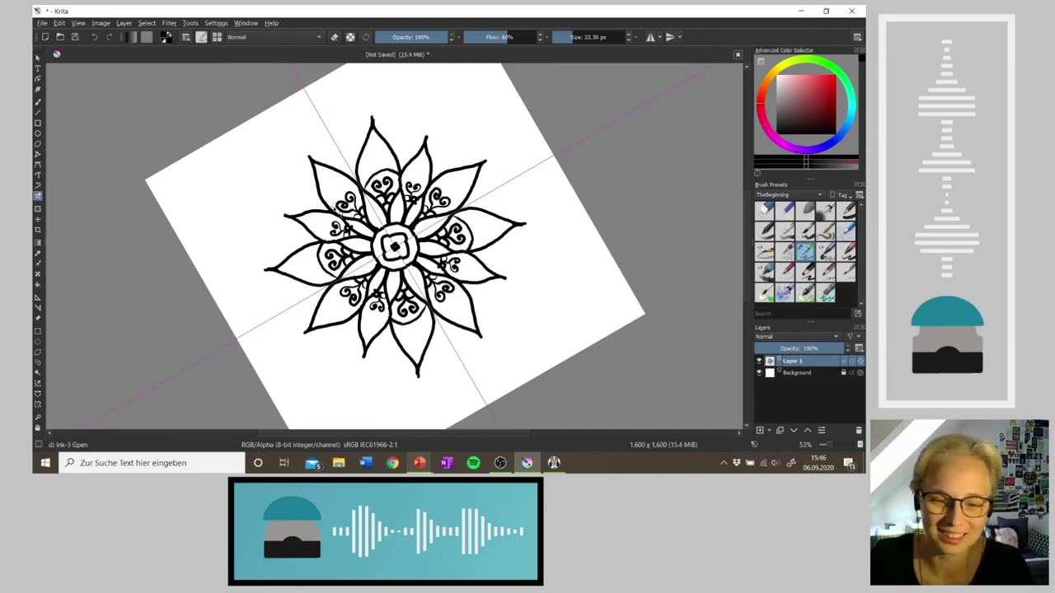
mouse_move(334, 212)
mouse_down()
mouse_move(336, 195)
mouse_move(358, 185)
mouse_move(363, 194)
mouse_up()
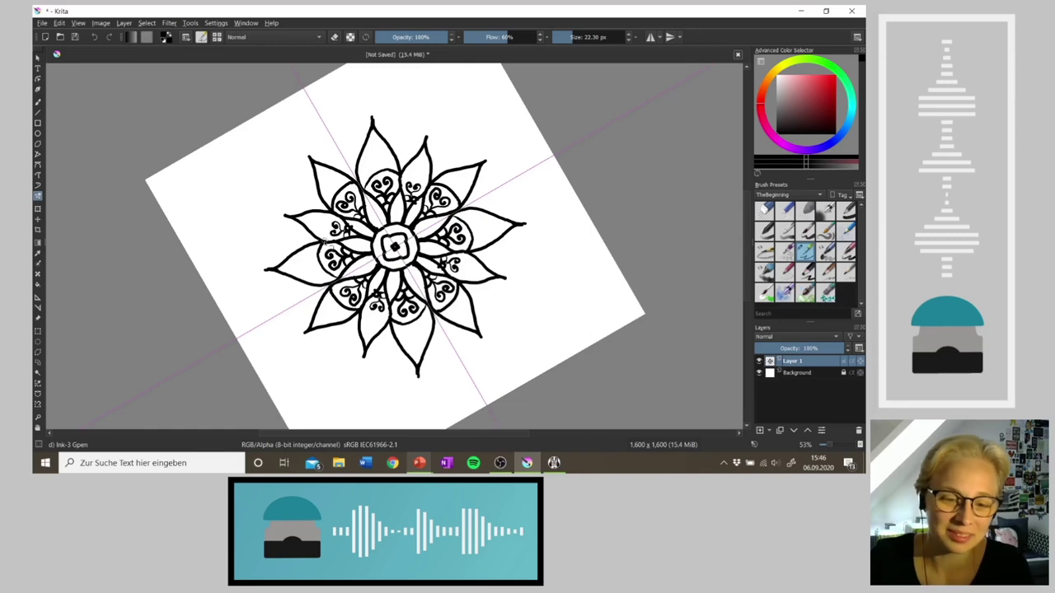
mouse_move(328, 238)
mouse_down()
mouse_move(333, 211)
mouse_move(316, 223)
mouse_move(341, 178)
mouse_up()
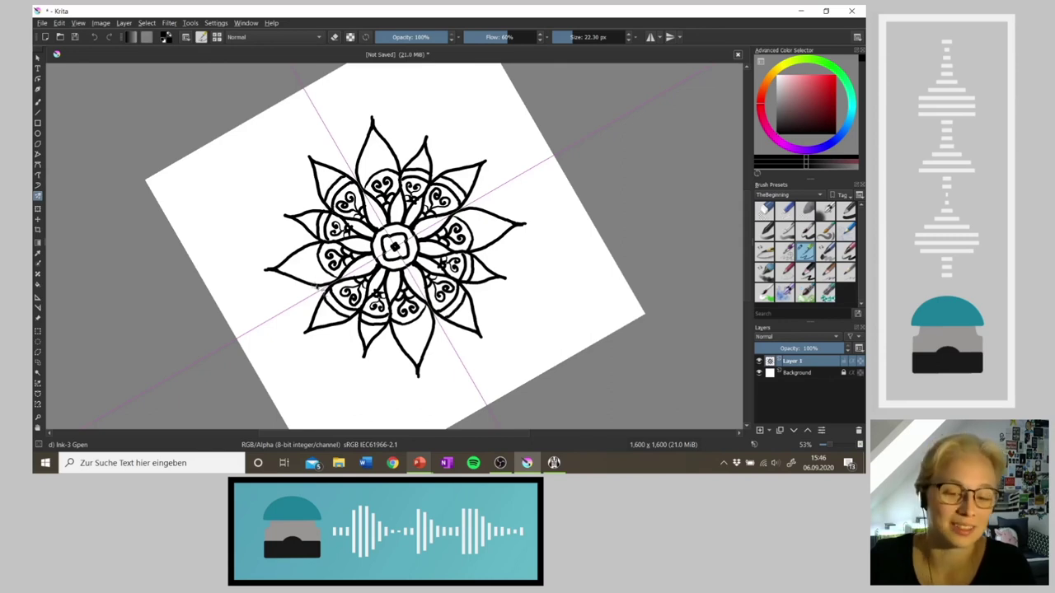
drag(323, 281, 311, 252)
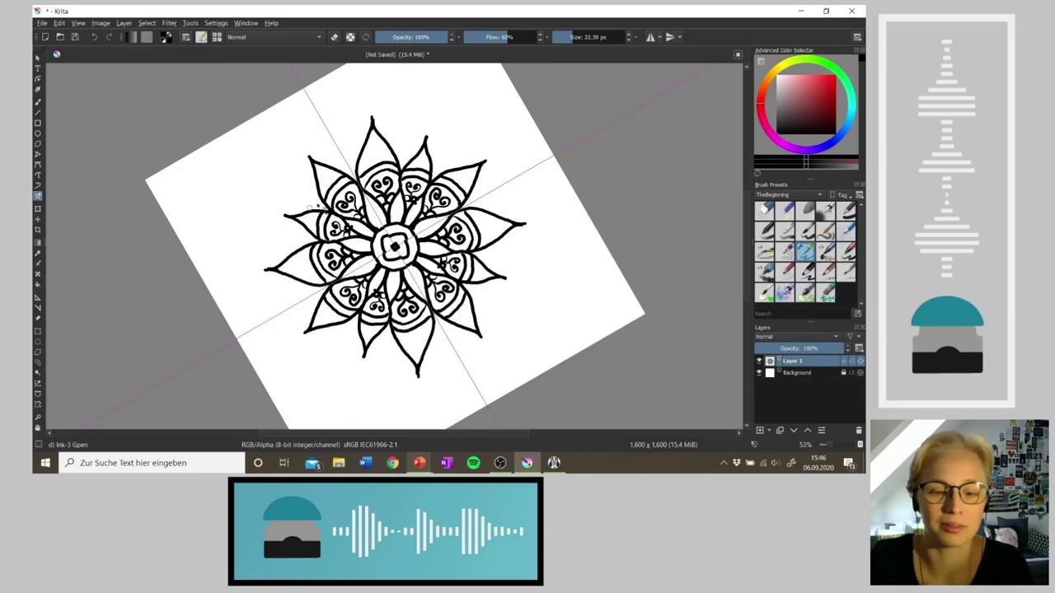
Fill the tips of all outer petals with rows of curved stripes, working through one petal group after another
drag(310, 234, 307, 213)
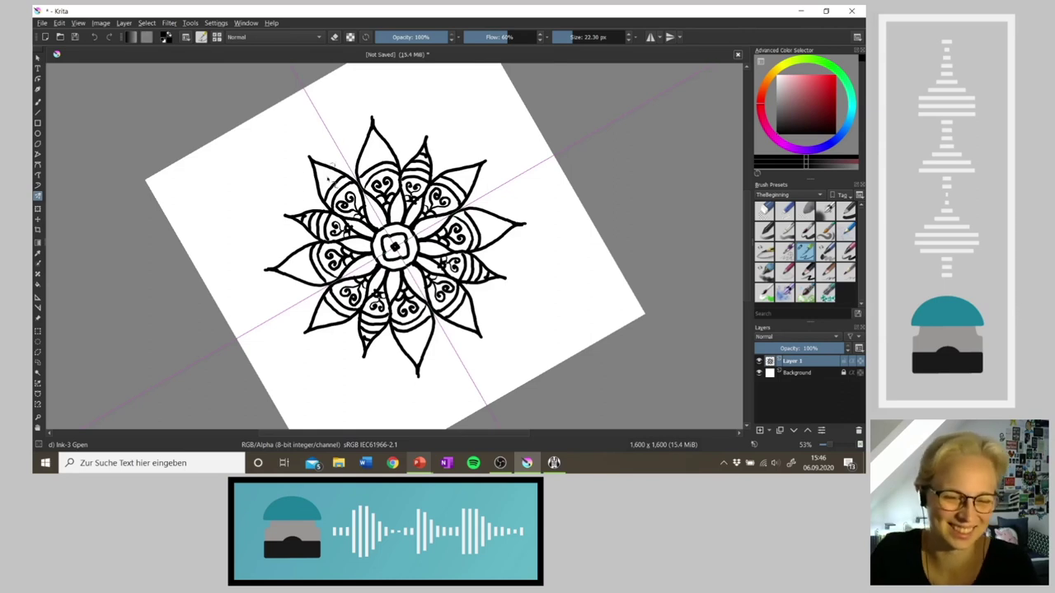
key(4)
key(4)
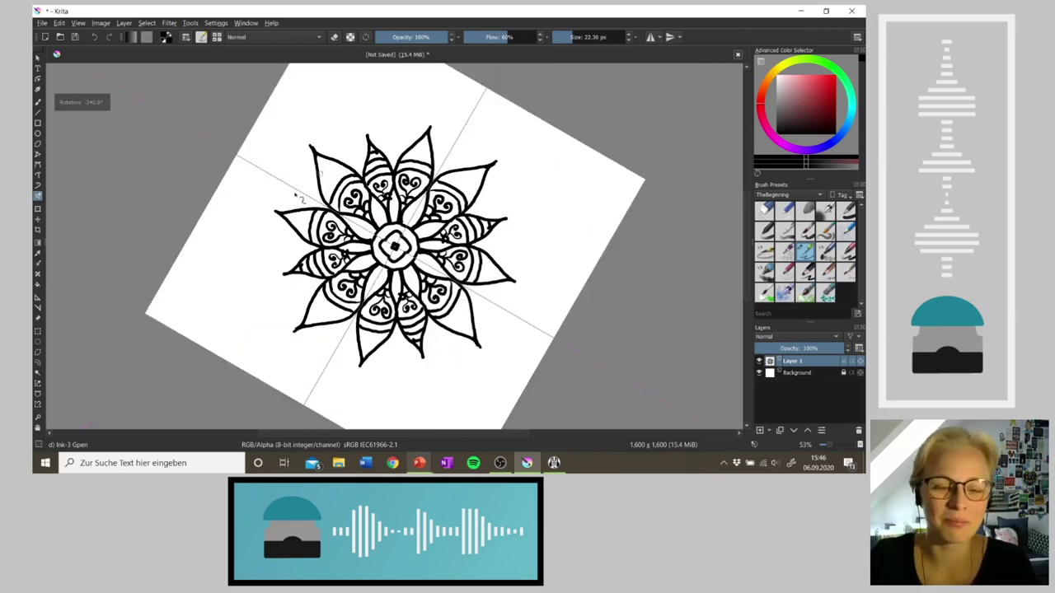
mouse_move(304, 236)
mouse_down()
mouse_move(310, 213)
mouse_move(297, 210)
mouse_up()
key(4)
key(4)
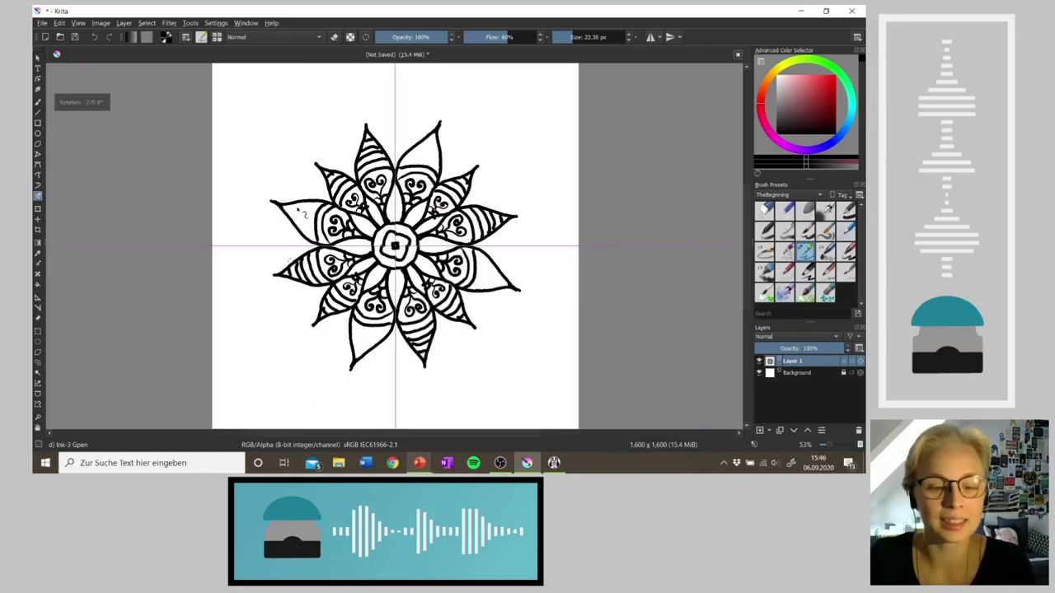
mouse_move(311, 241)
mouse_down()
mouse_move(316, 203)
mouse_move(300, 226)
mouse_move(304, 204)
mouse_move(290, 214)
mouse_up()
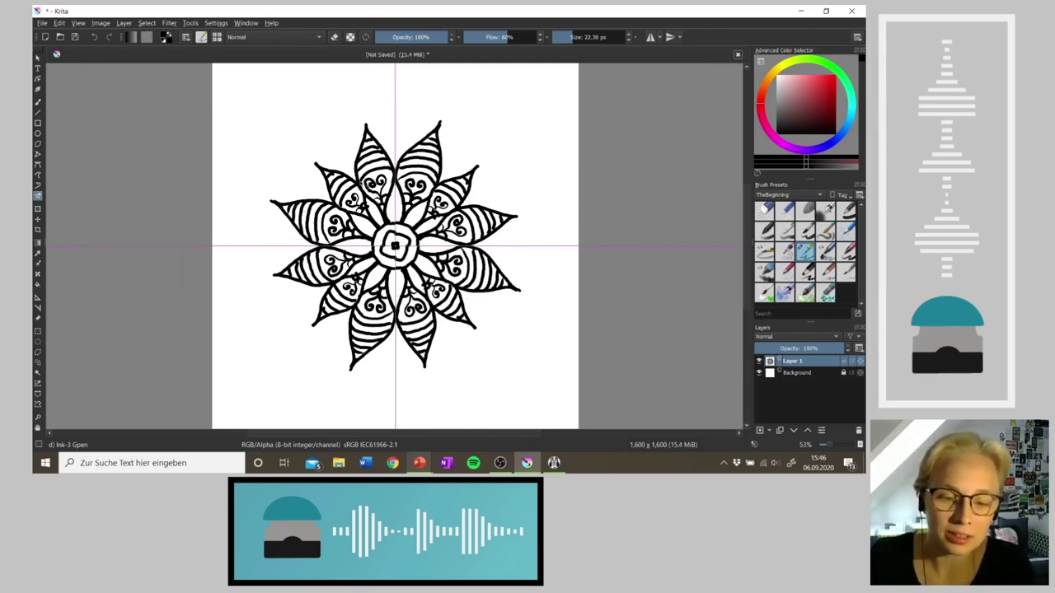
Draw a zigzag line in the lowest curved stripe of all outer petals, working through each petal group and redoing one faulty stroke
drag(364, 168, 386, 164)
key(ctrl+z)
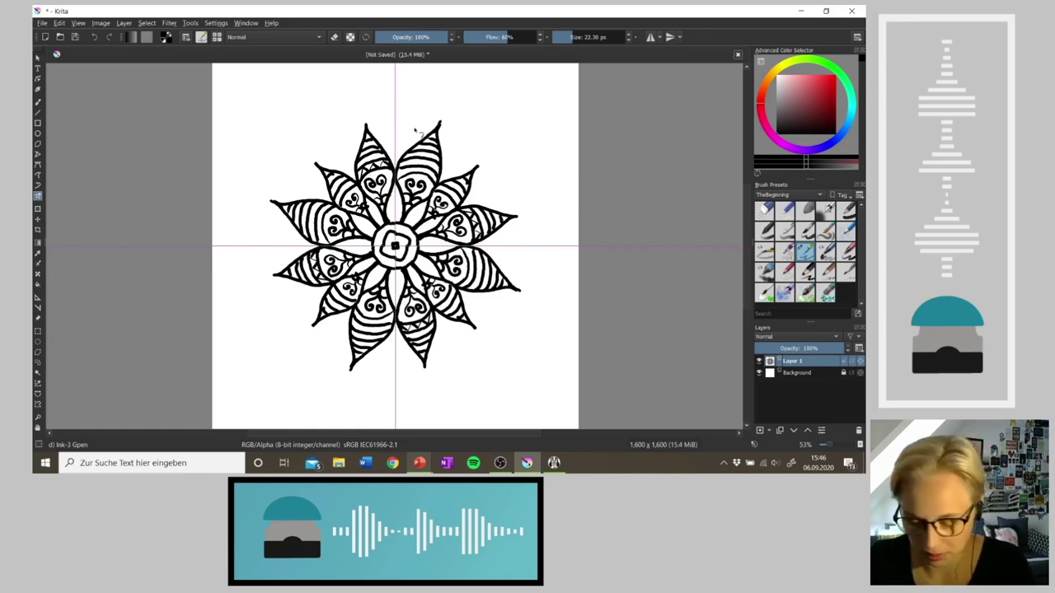
key(4)
key(4)
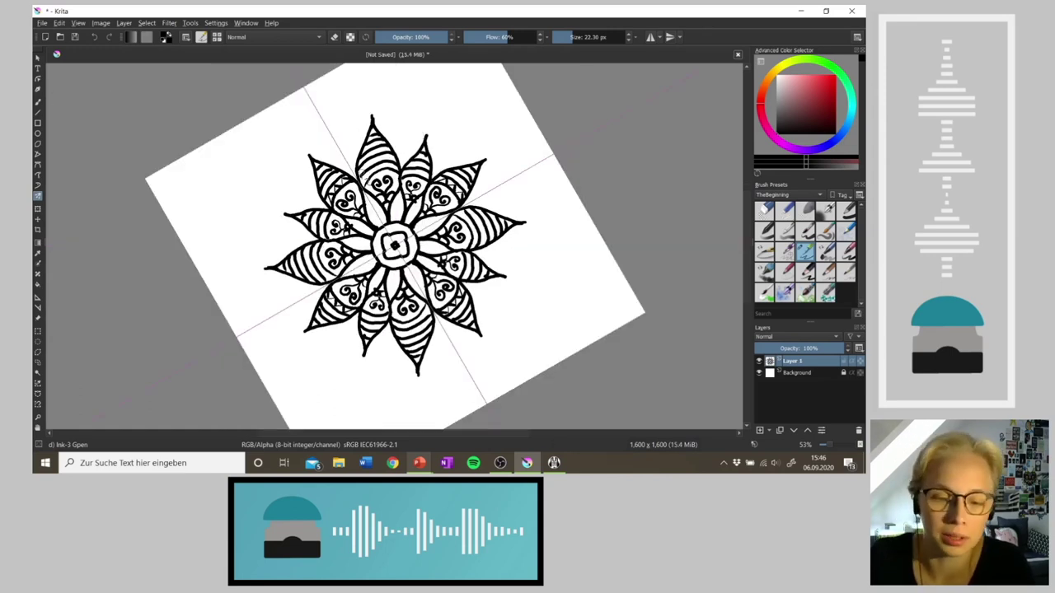
drag(363, 187, 362, 176)
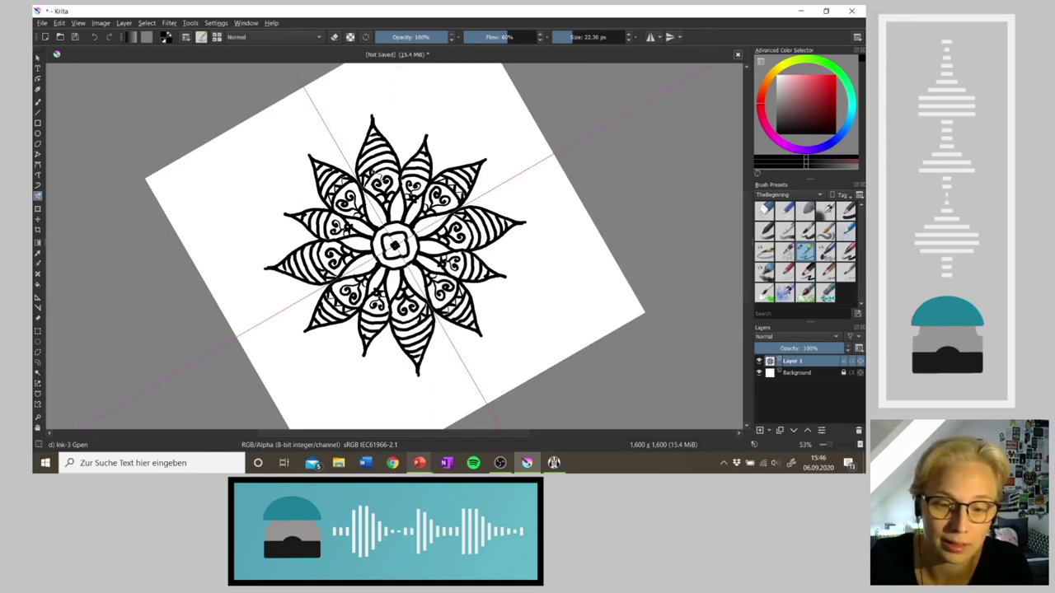
drag(383, 170, 385, 173)
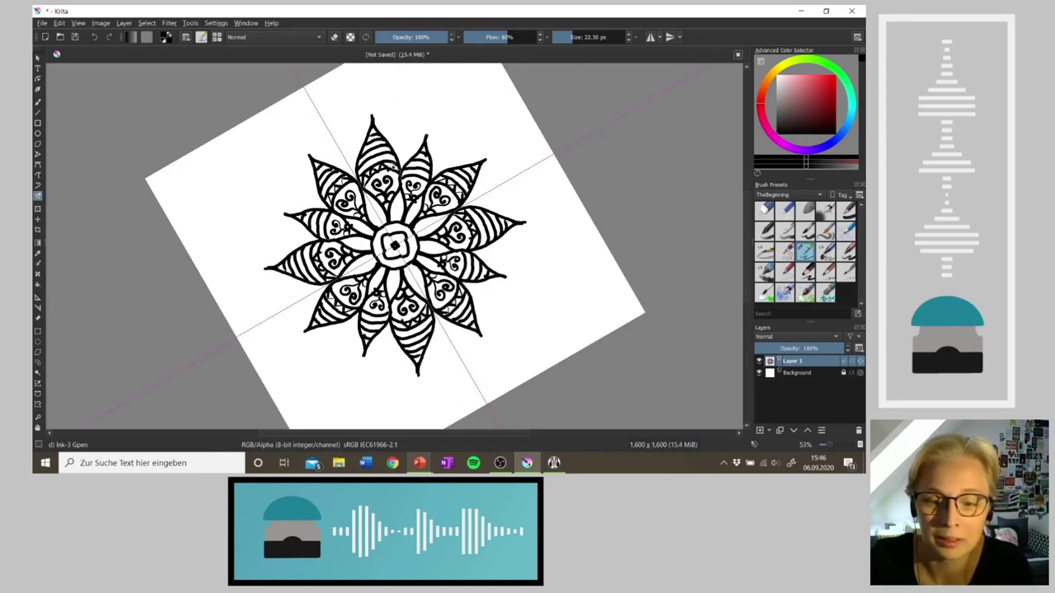
key(4)
key(4)
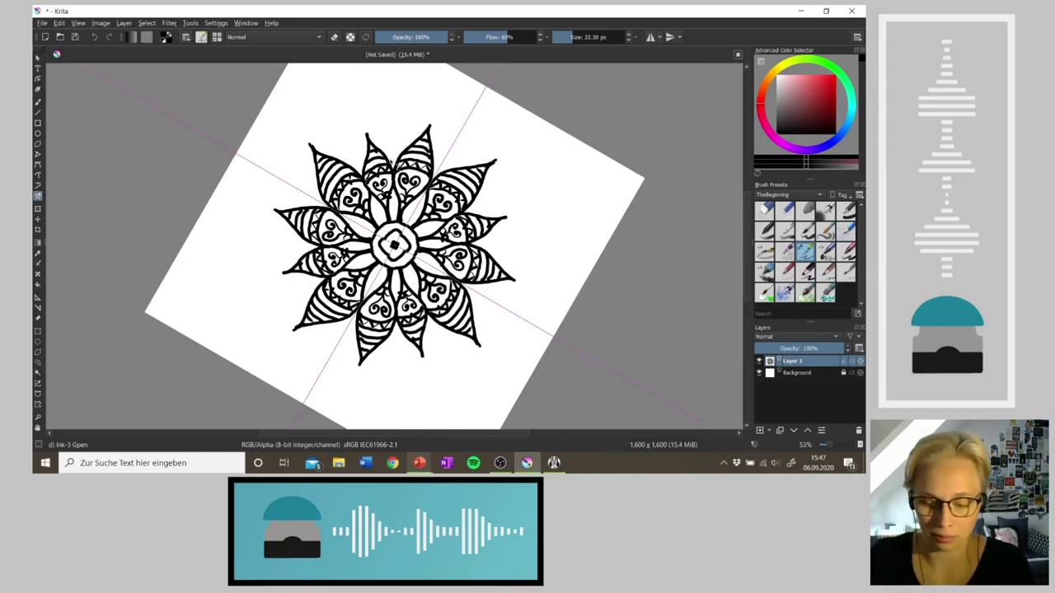
Fill the next curved stripes above the zigzag in all outer petals with short cross strokes, one petal group after another
key(5)
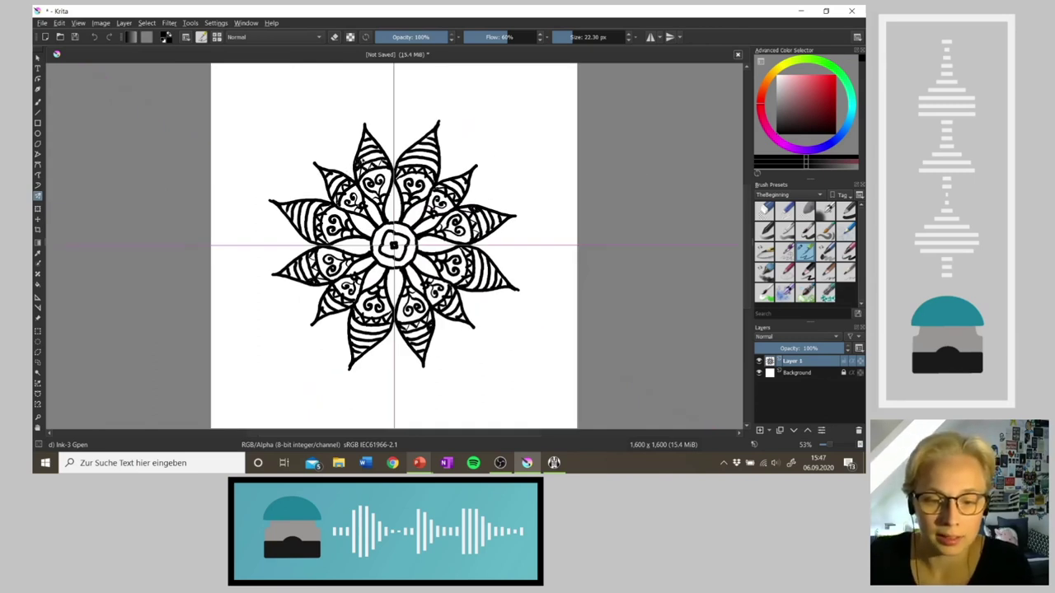
drag(363, 162, 379, 158)
click(373, 156)
click(381, 155)
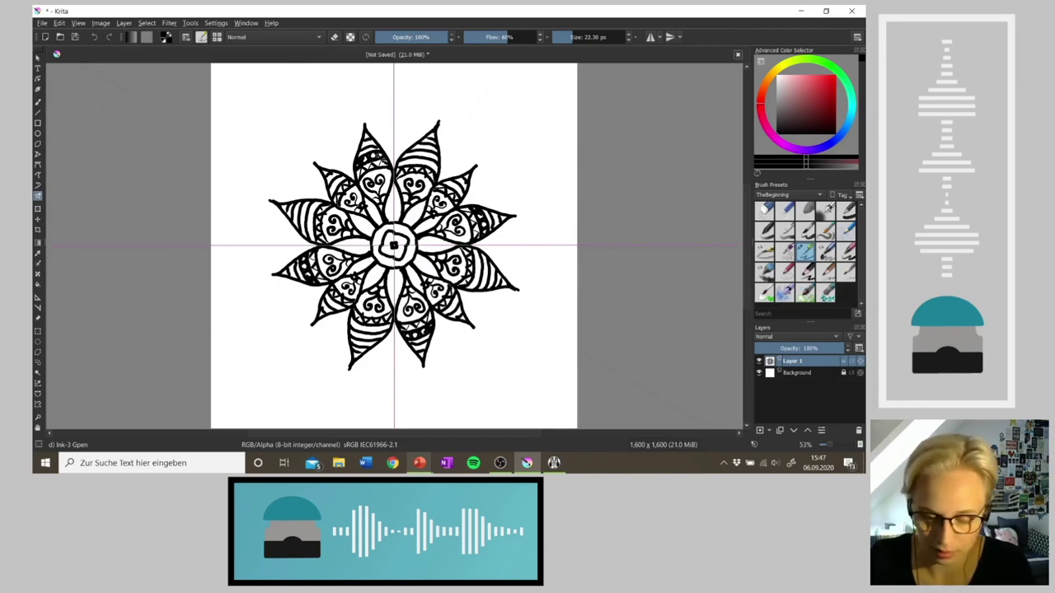
key(4)
key(4)
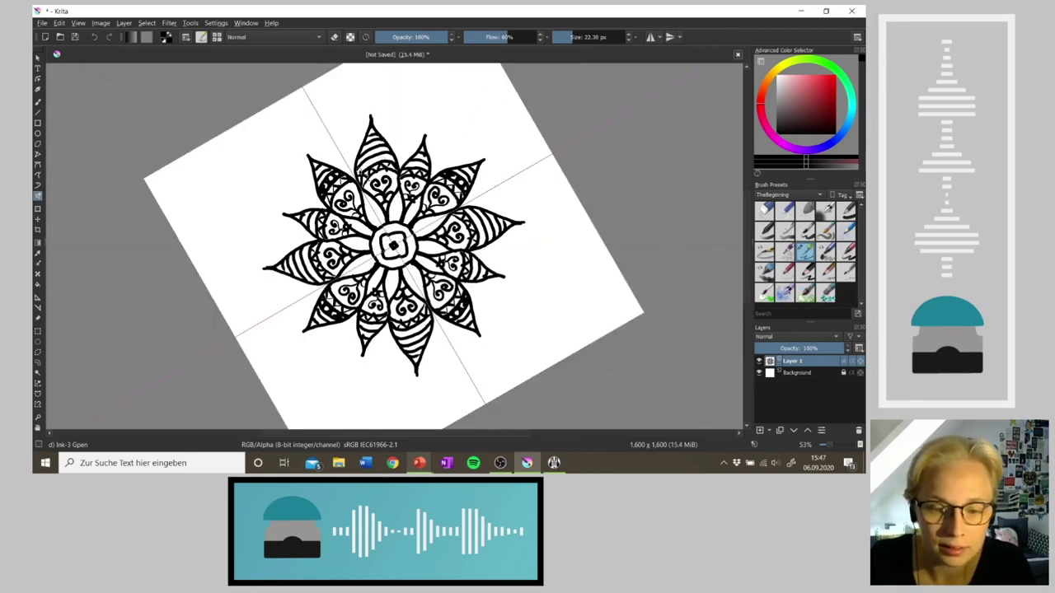
drag(365, 167, 366, 168)
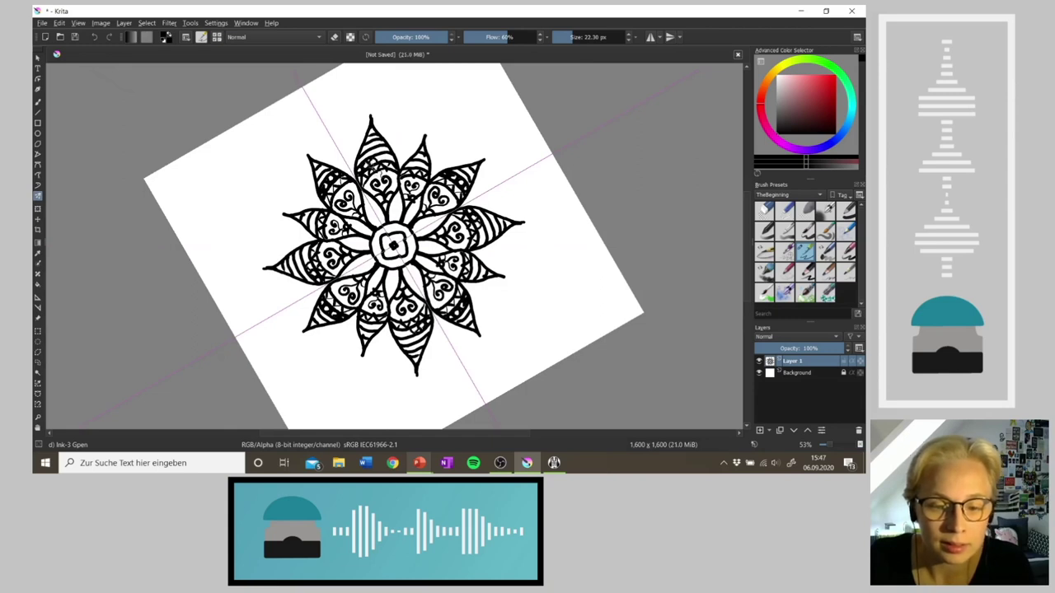
drag(379, 156, 391, 157)
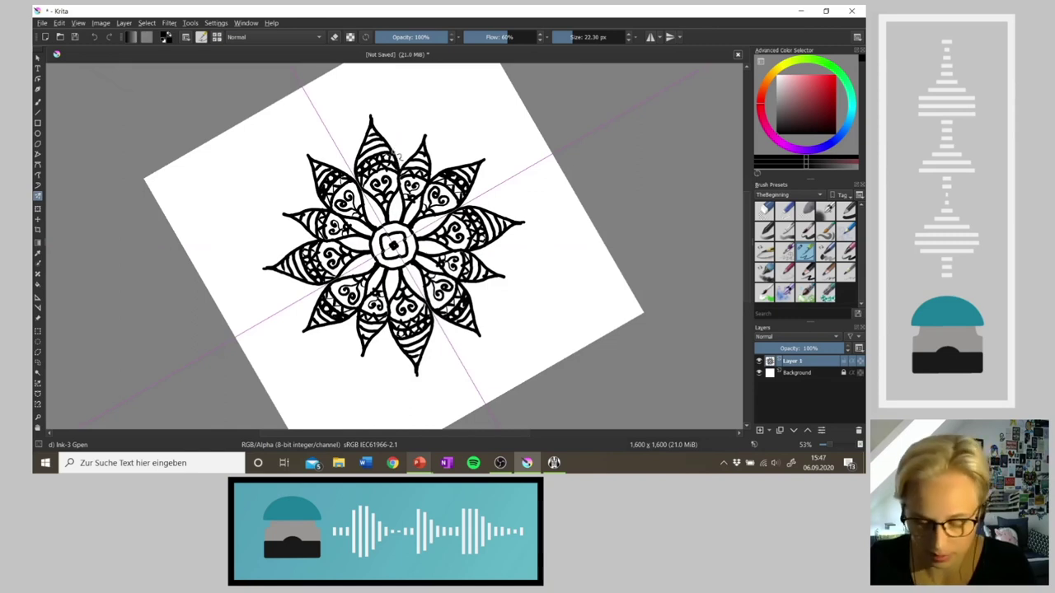
key(4)
key(4)
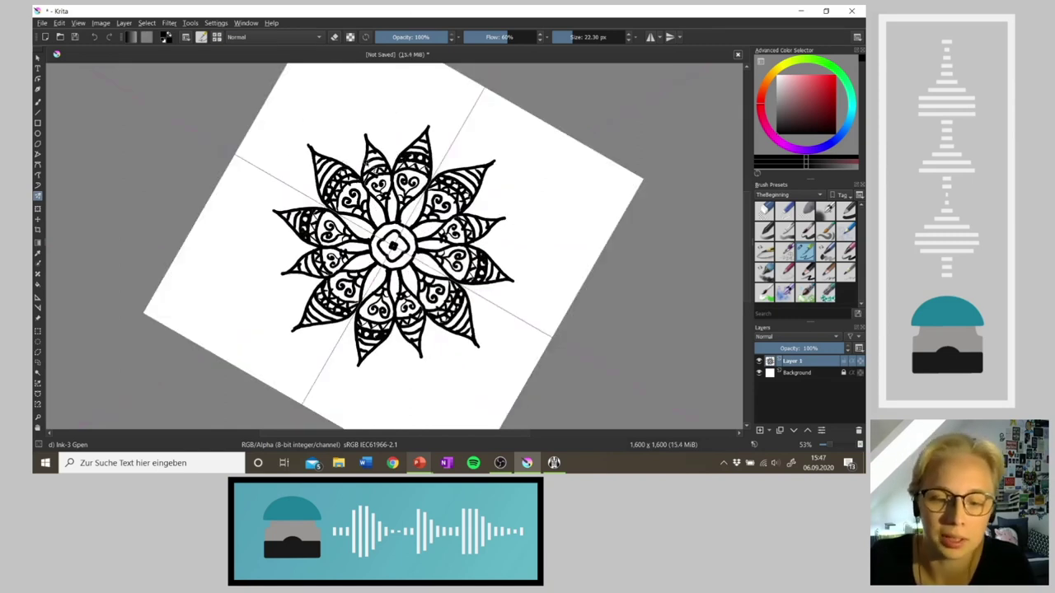
mouse_move(363, 171)
mouse_down()
mouse_move(378, 166)
mouse_move(367, 168)
mouse_up()
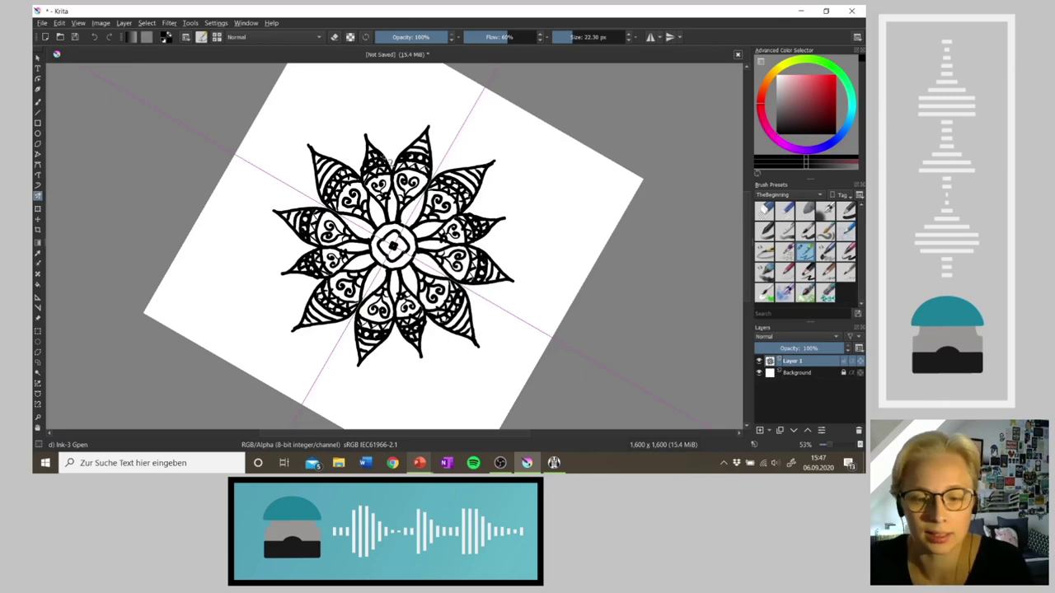
Extend the cross strokes through the remaining stripes of the largest outer petals up to their tips, undoing stray strokes
key(5)
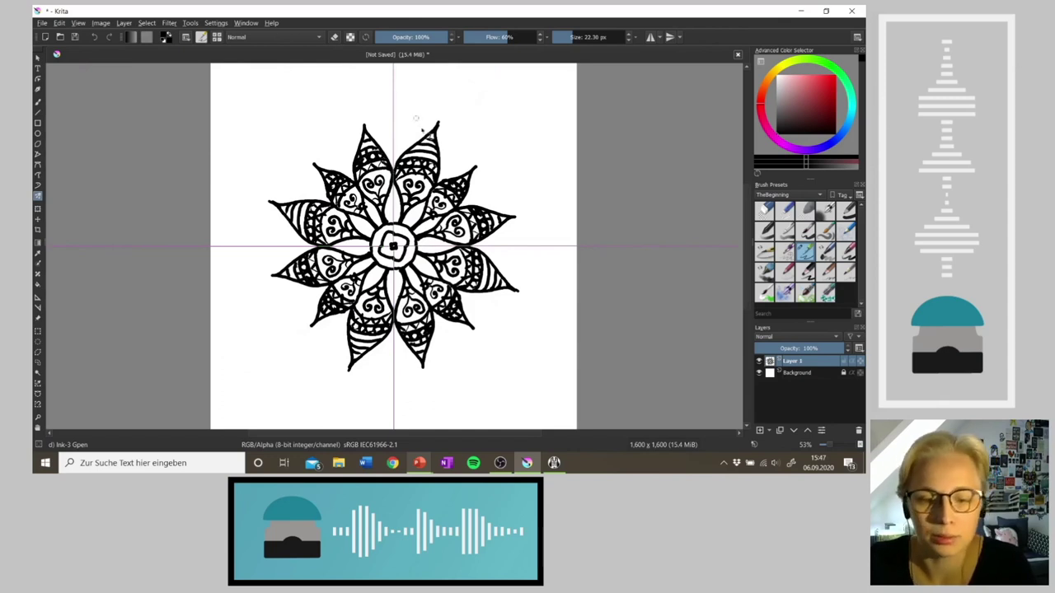
key(4)
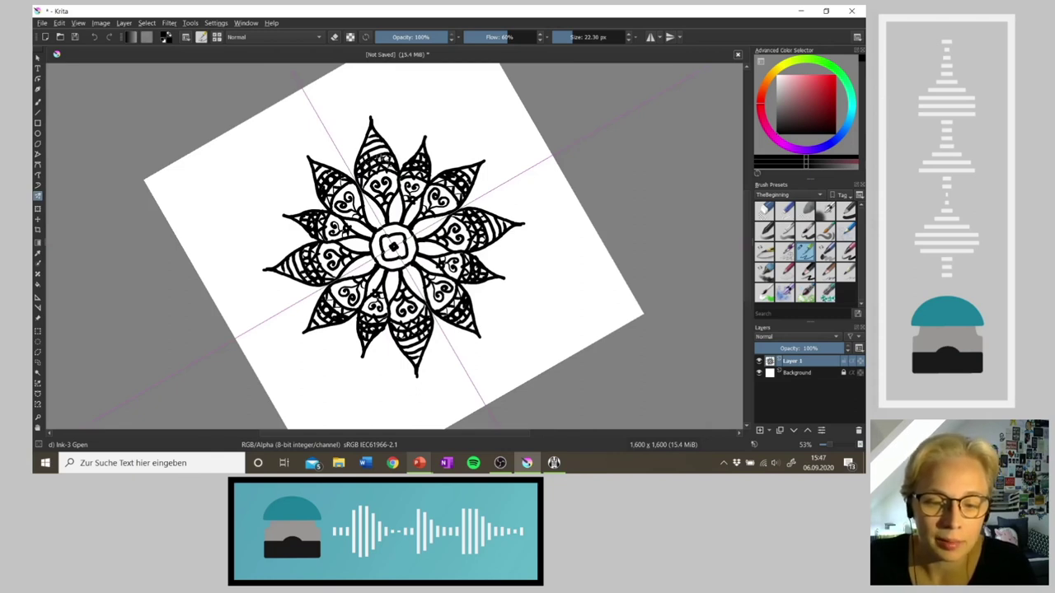
drag(375, 151, 389, 162)
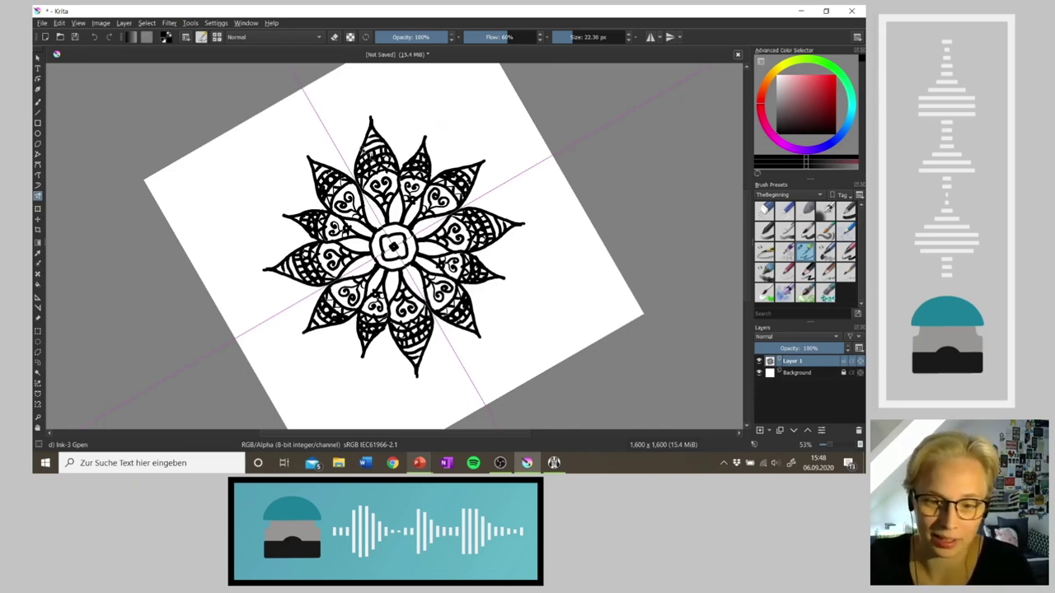
drag(368, 147, 365, 157)
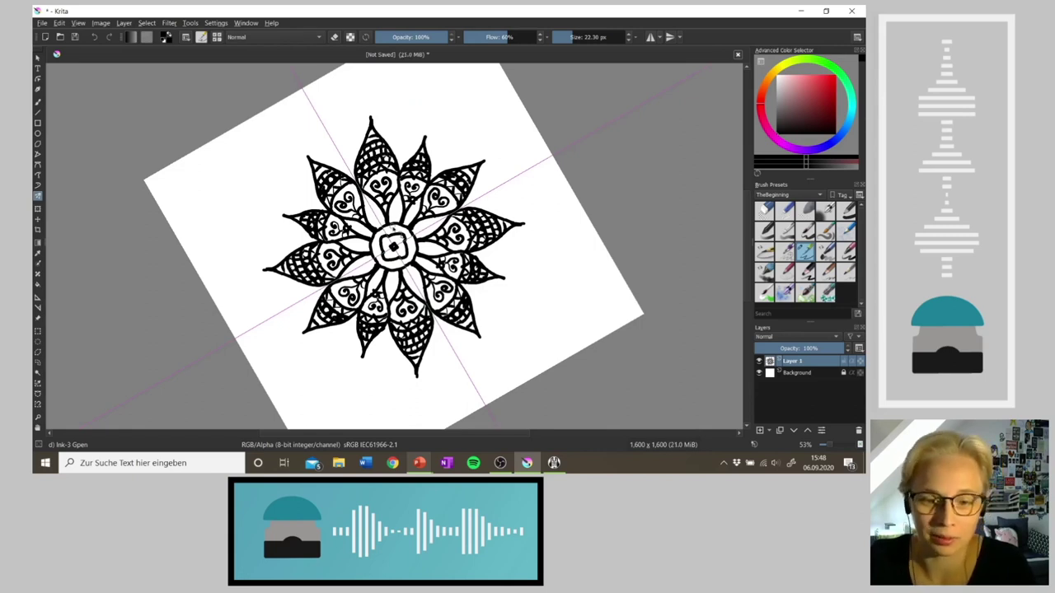
key(ctrl+z)
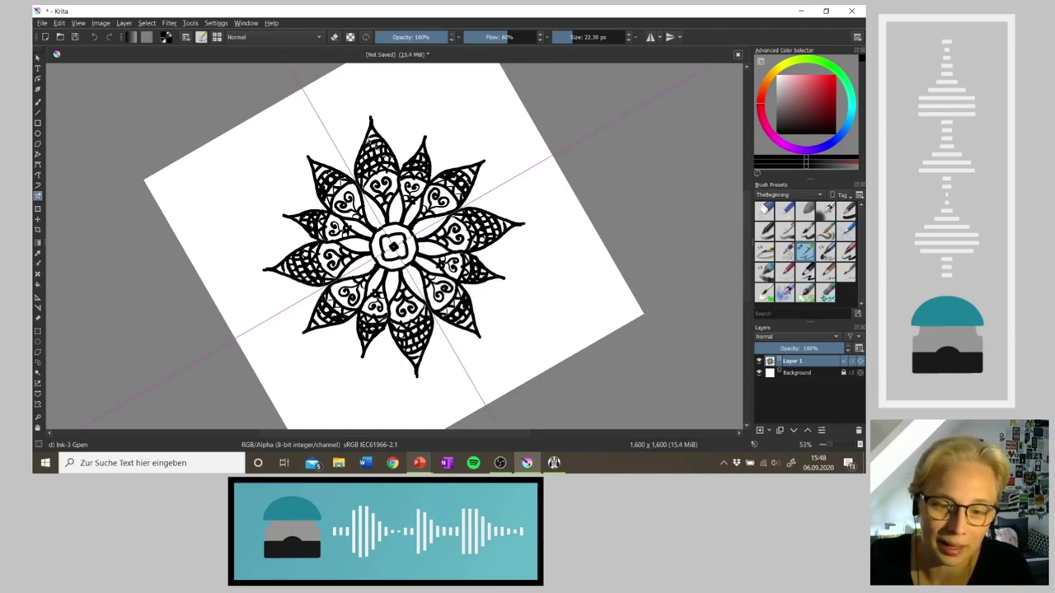
click(374, 135)
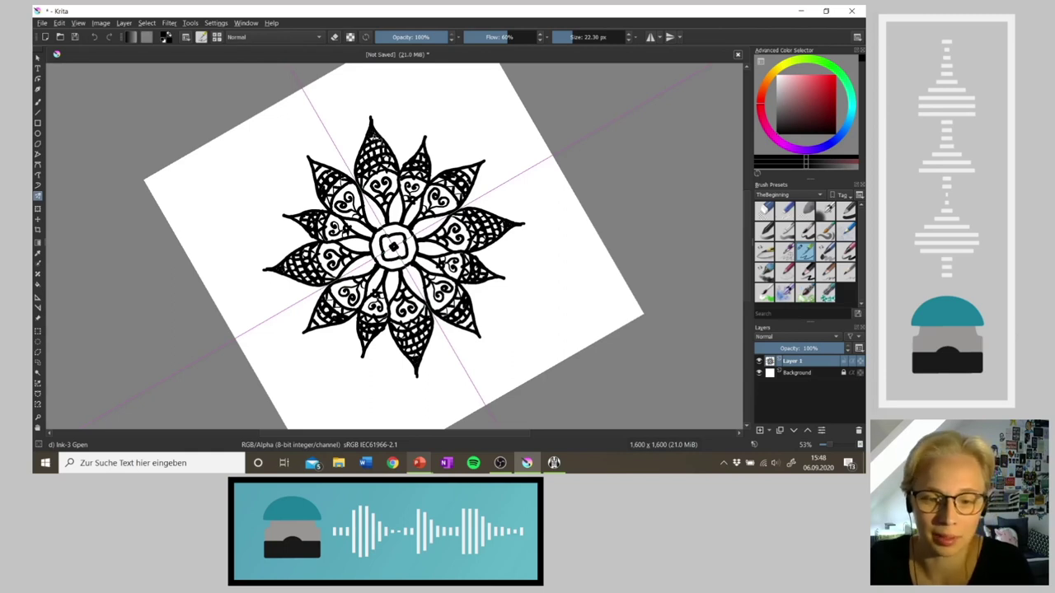
key(ctrl+z)
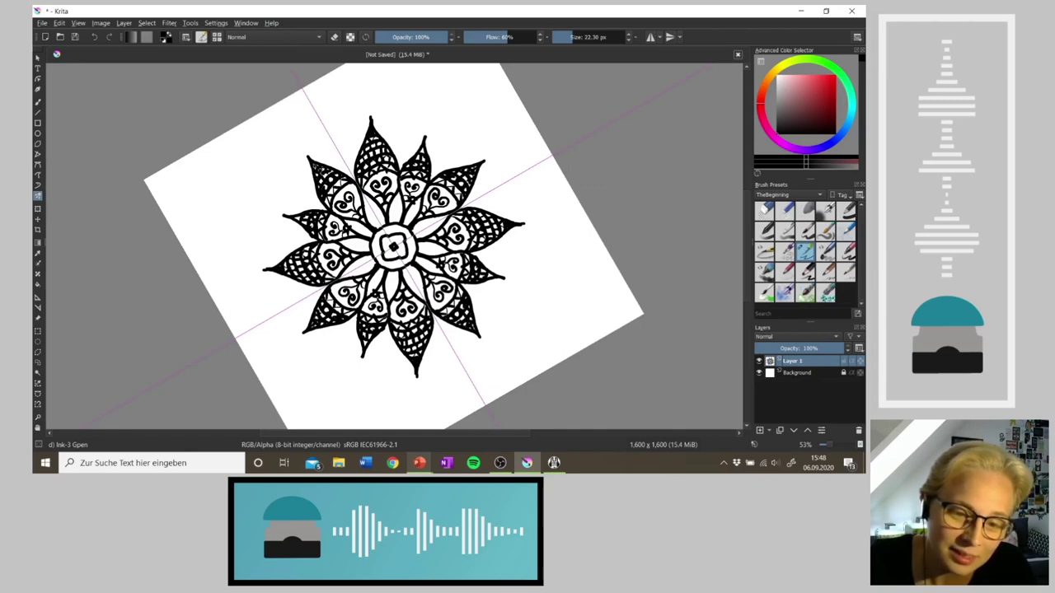
key(ctrl+z)
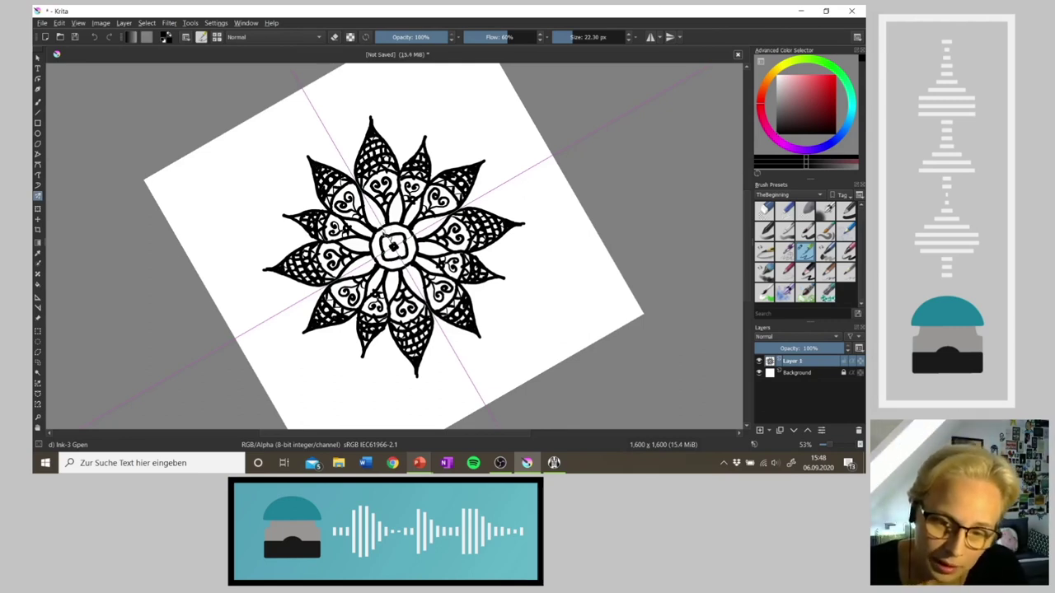
Decorate the central circle with short radial lines around its ring and fine line work inside the middle shape
mouse_move(397, 236)
mouse_down()
mouse_move(390, 228)
mouse_move(409, 230)
mouse_up()
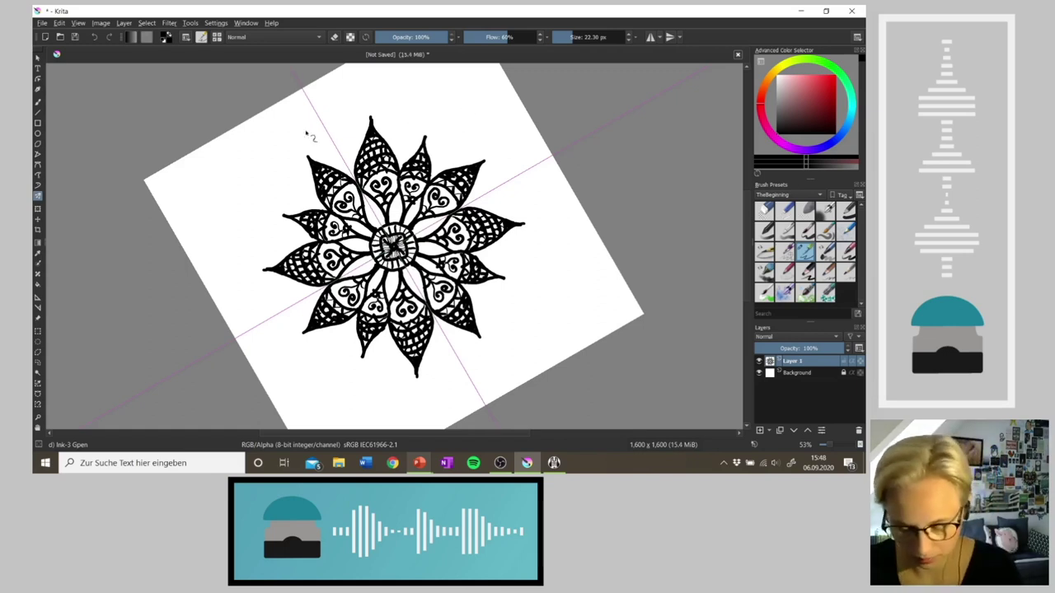
Draw dark teardrop shapes inside all the inner petals around the central circle, one petal group after another
key(4)
key(4)
key(4)
key(4)
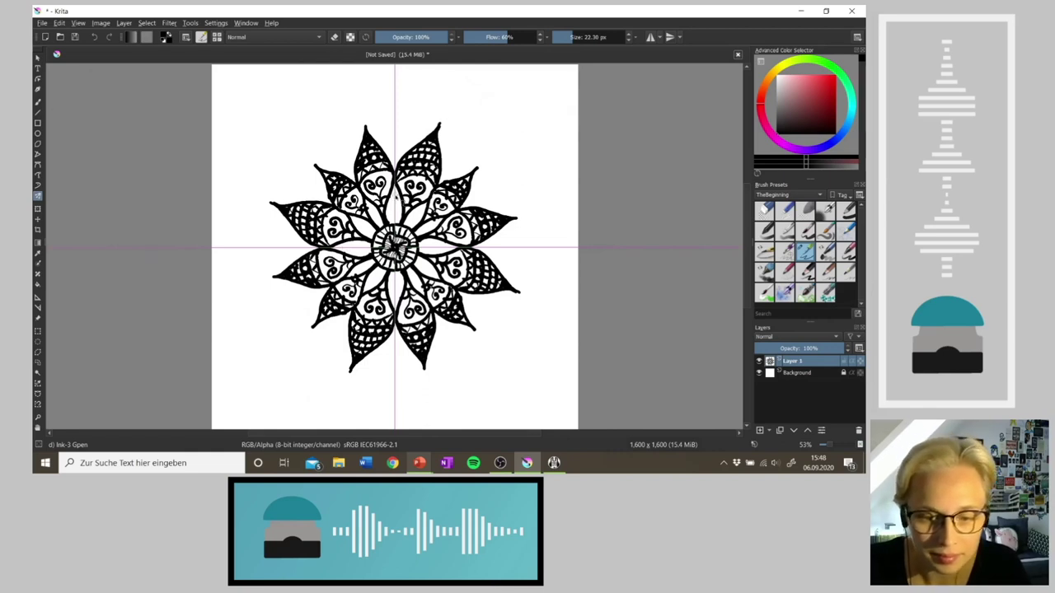
drag(395, 193, 395, 221)
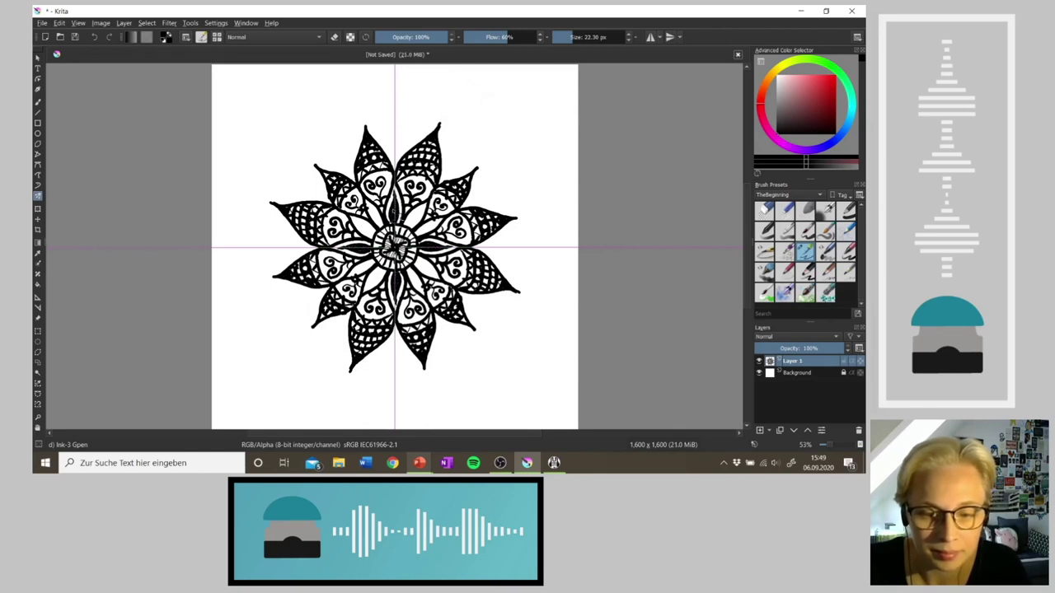
key(4)
key(4)
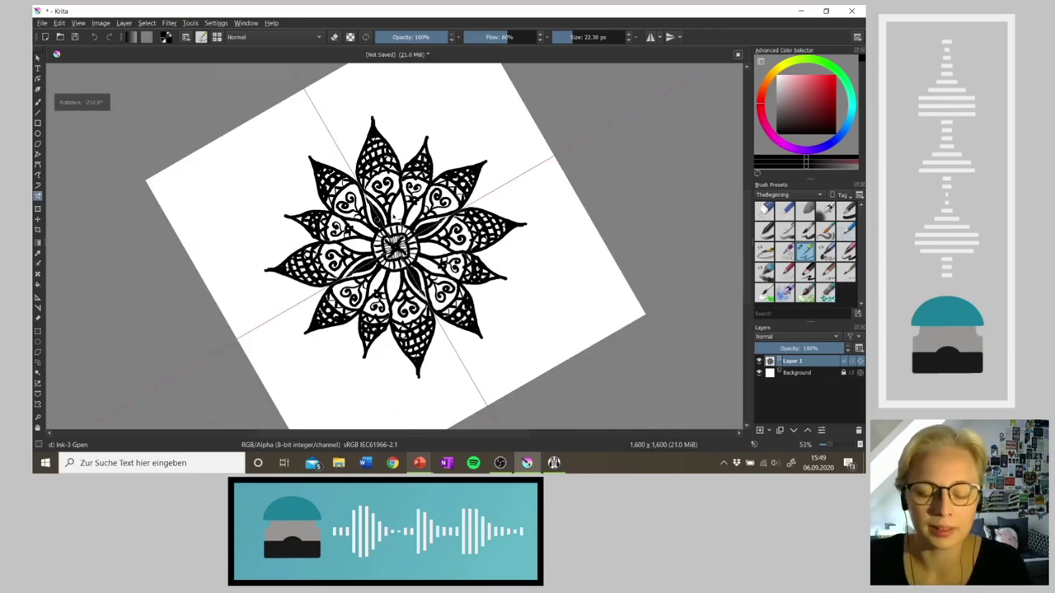
mouse_move(399, 203)
mouse_down()
mouse_move(394, 231)
mouse_move(396, 221)
mouse_up()
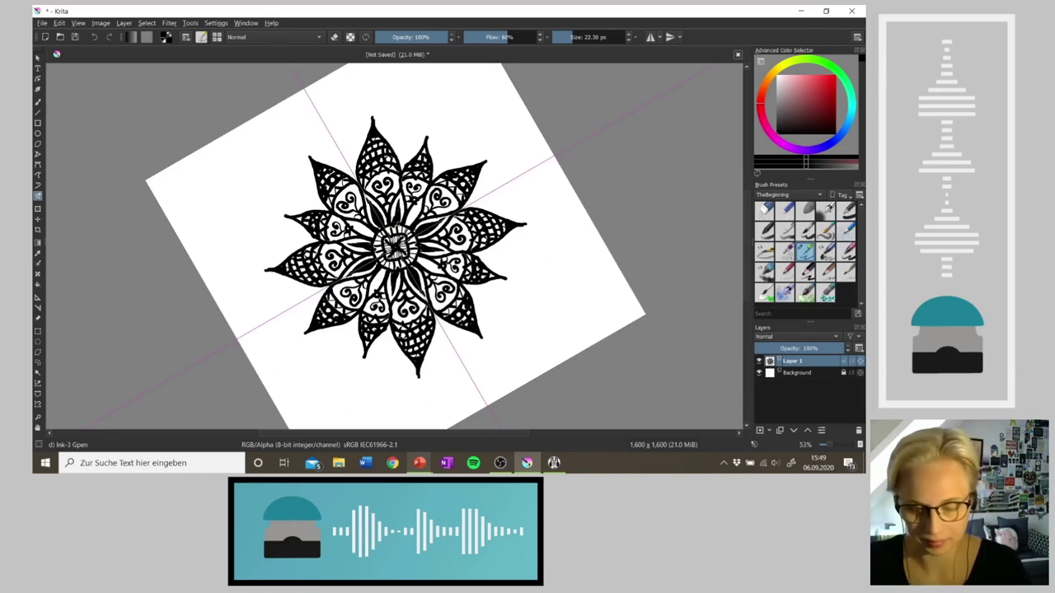
key(4)
key(4)
key(5)
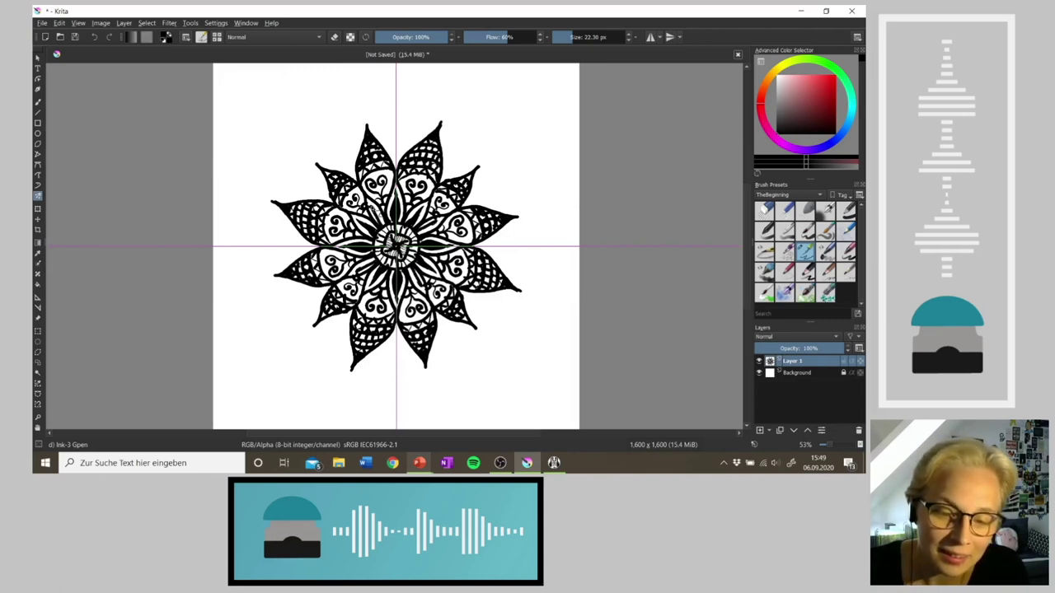
click(382, 223)
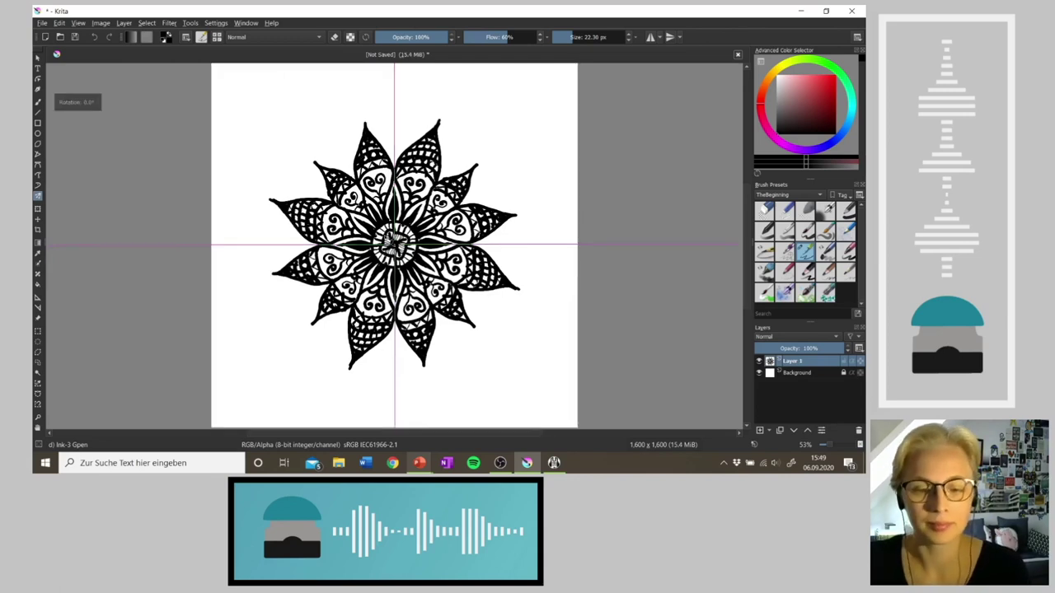
Draw large pointed petals behind the patterned ring, filling two groups of the gaps between the outer petals
key(4)
key(4)
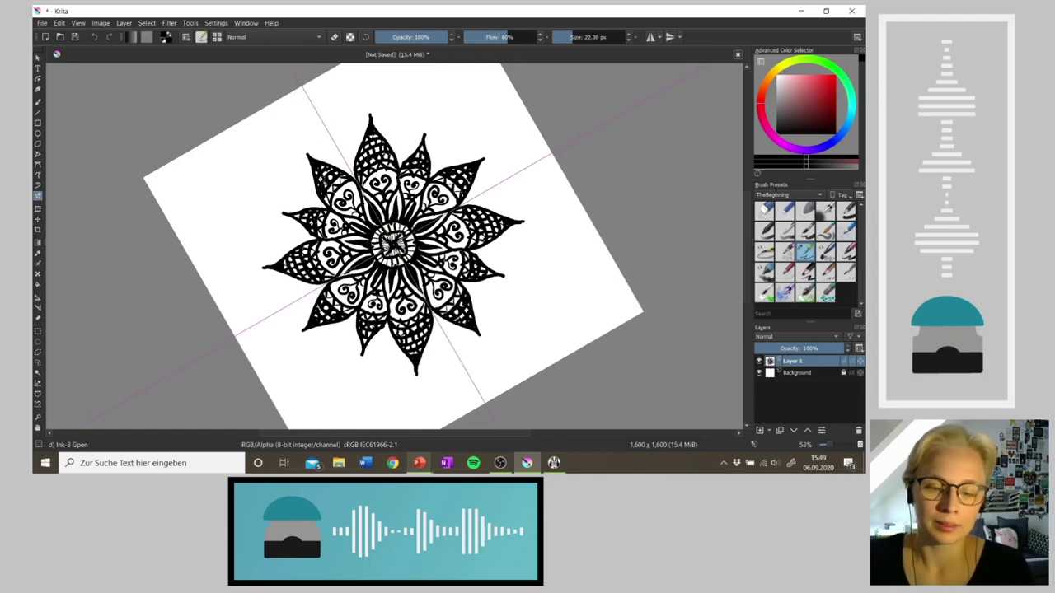
mouse_move(324, 163)
mouse_down()
mouse_move(315, 109)
mouse_move(361, 142)
mouse_up()
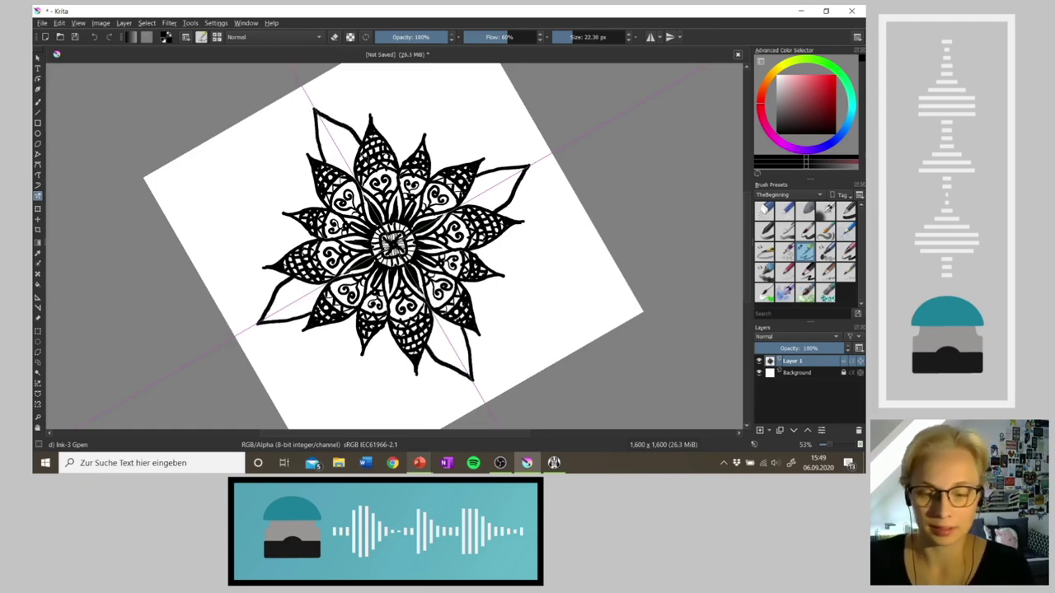
key(m)
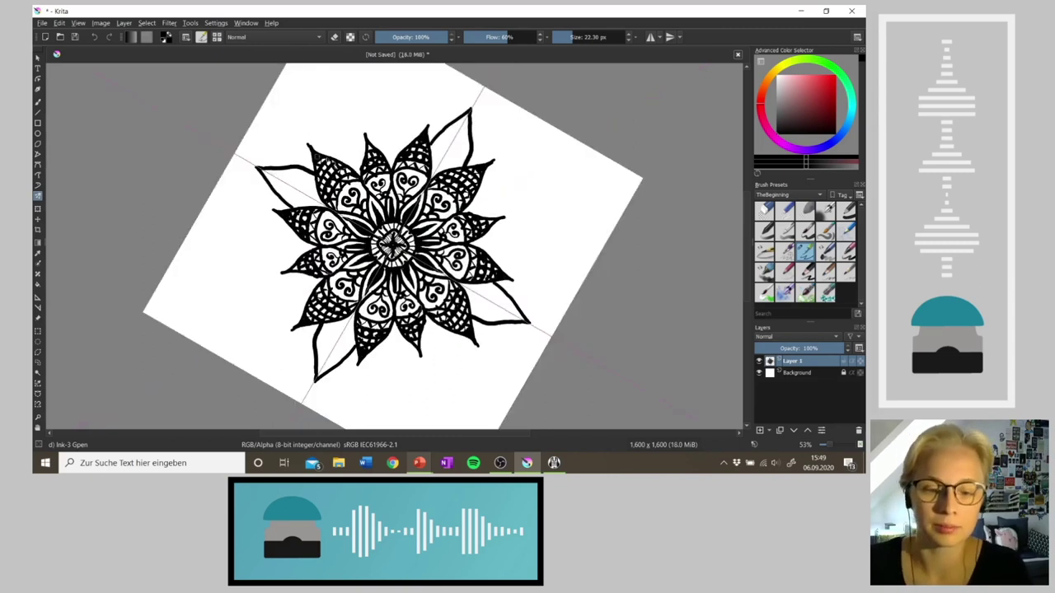
mouse_move(338, 163)
mouse_down()
mouse_move(341, 117)
mouse_move(364, 143)
mouse_up()
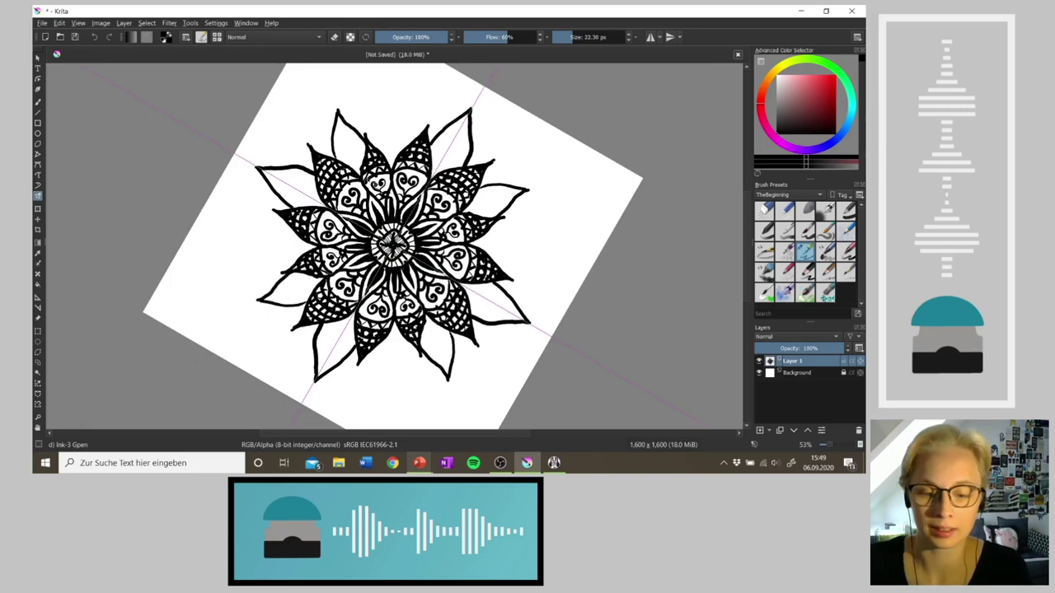
Draw pointed petals in the last group of gaps behind the patterned ring, undoing and redrawing the misplaced outlines
key(5)
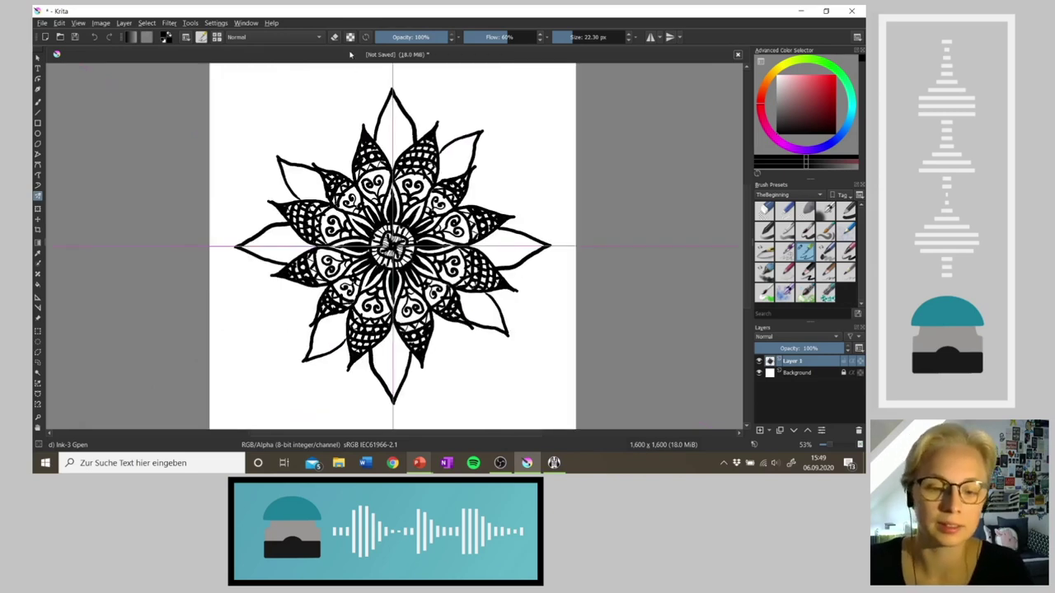
drag(321, 116, 325, 163)
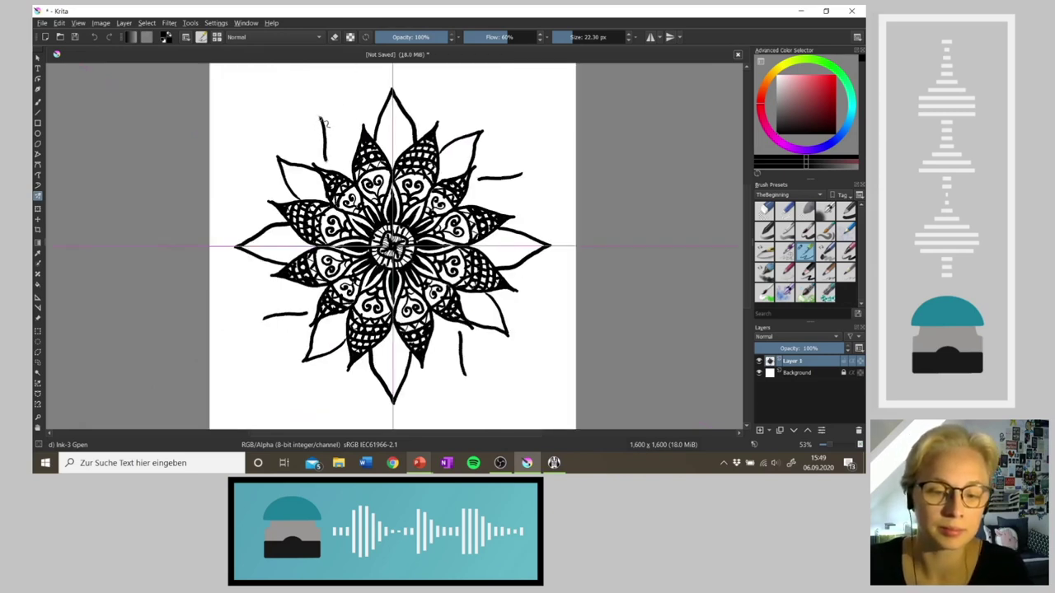
mouse_move(322, 117)
mouse_down()
mouse_move(355, 144)
mouse_move(324, 126)
mouse_move(333, 168)
mouse_move(330, 125)
mouse_move(356, 153)
mouse_up()
key(ctrl+z)
key(ctrl+z)
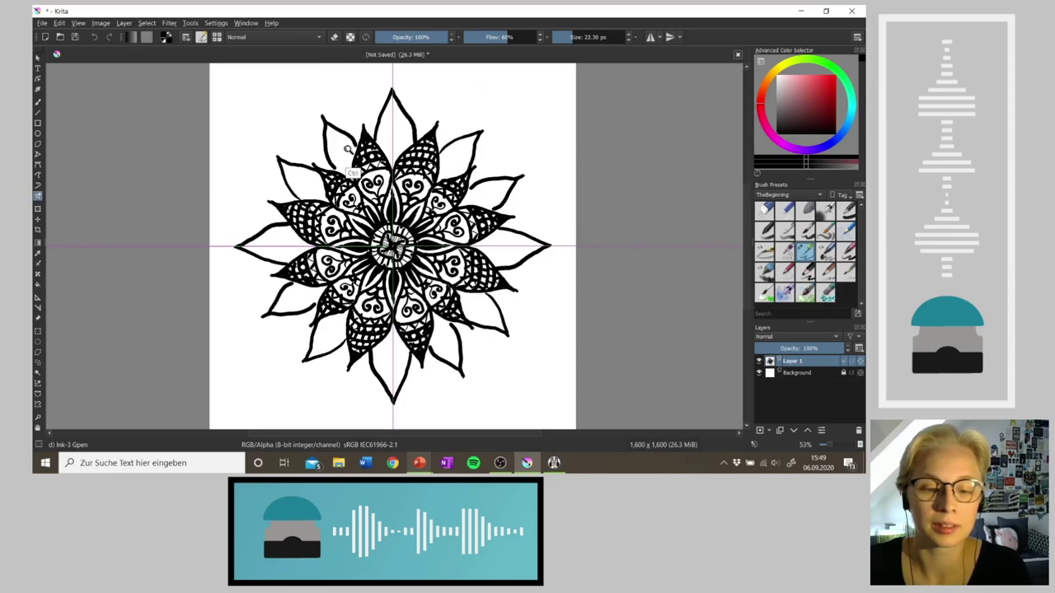
key(ctrl+z)
key(ctrl+z)
drag(324, 110, 328, 170)
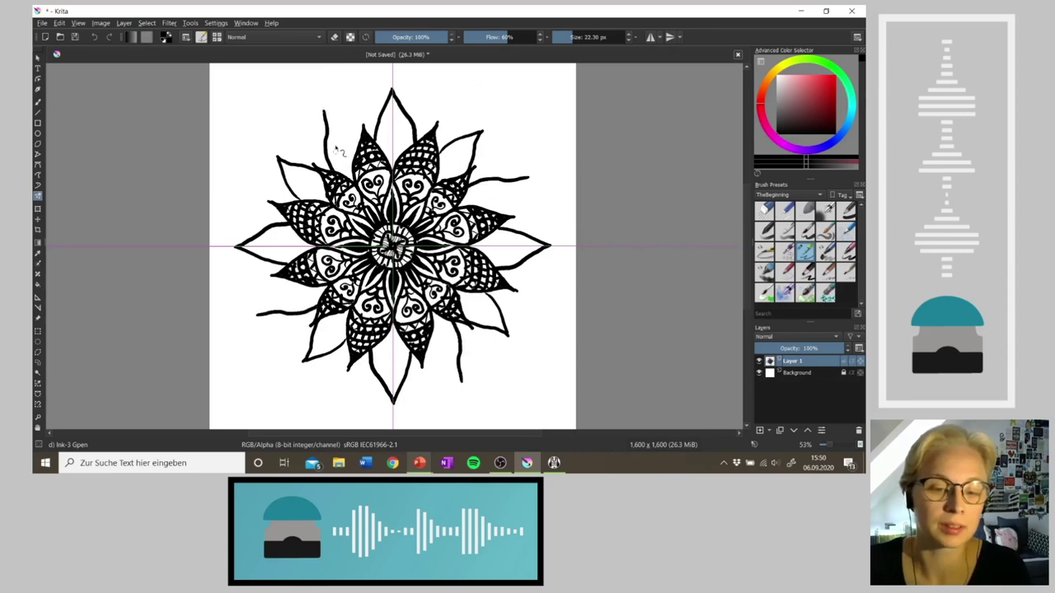
drag(328, 115, 356, 148)
key(ctrl+z)
Draw a new outermost ring of larger pointed petals in the gaps between the plain petals, one group after another
mouse_move(338, 125)
mouse_down()
mouse_move(338, 69)
mouse_move(353, 64)
mouse_move(393, 115)
mouse_up()
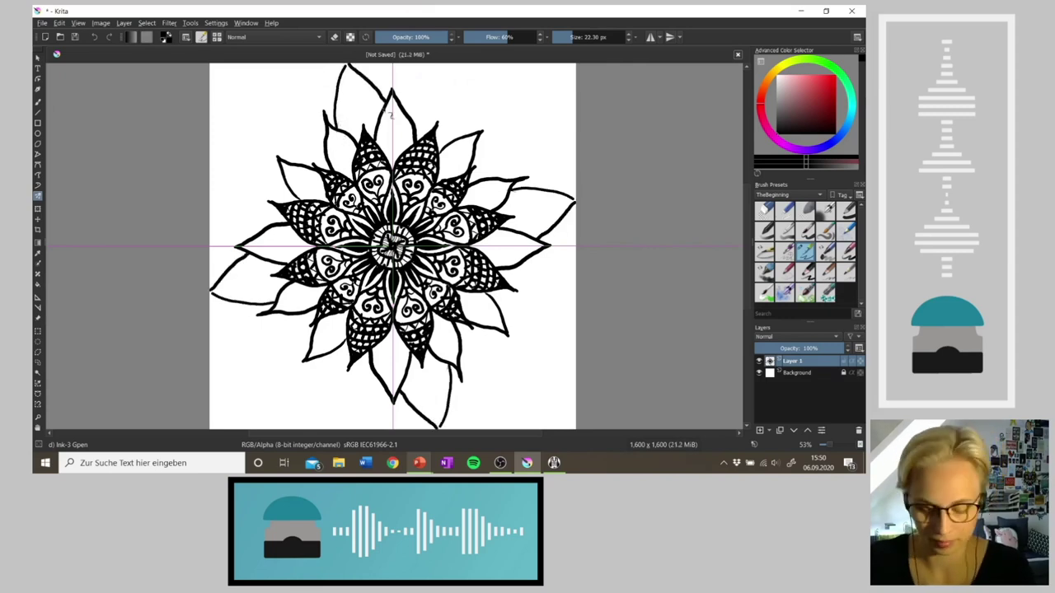
key(6)
key(6)
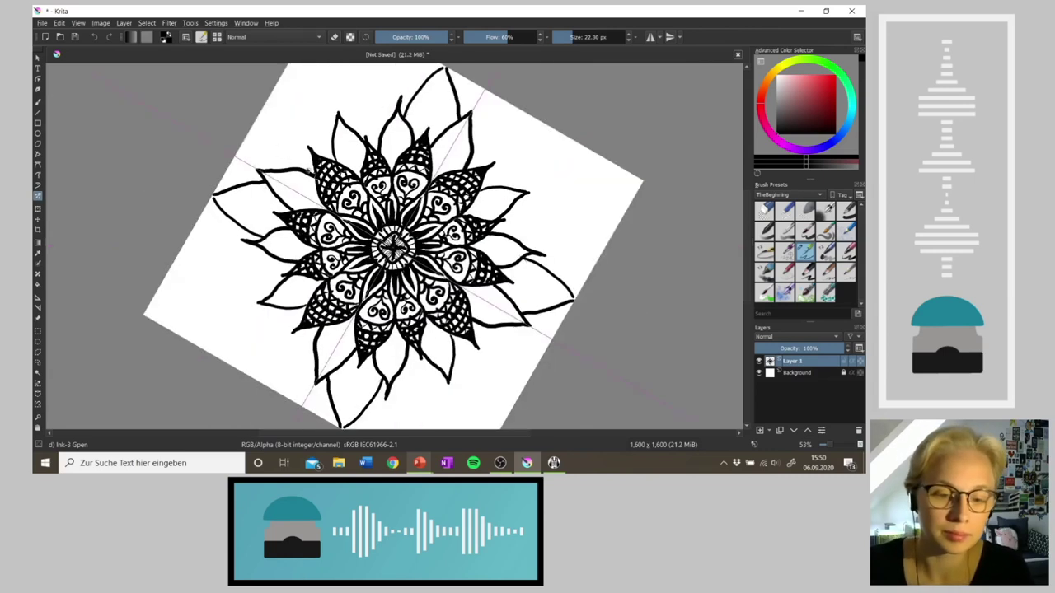
mouse_move(289, 167)
mouse_down()
mouse_move(282, 94)
mouse_move(332, 129)
mouse_move(330, 143)
mouse_move(283, 130)
mouse_move(279, 96)
mouse_move(322, 127)
mouse_move(331, 157)
mouse_up()
Fill the plain petals behind the patterned ring with thick dark strokes running from base to tip, group by group
key(5)
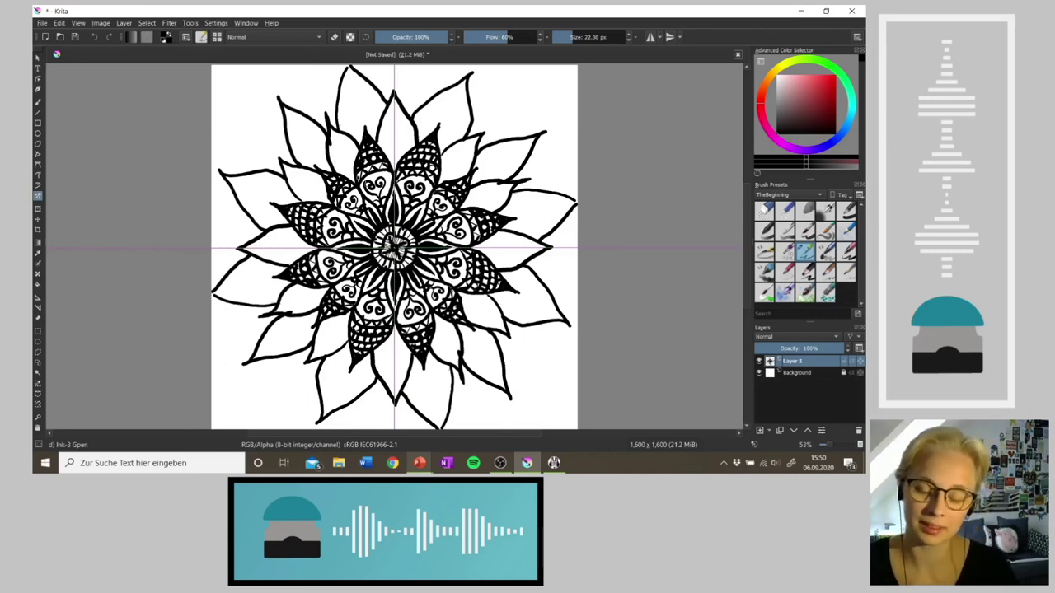
mouse_move(352, 182)
mouse_down()
mouse_move(329, 142)
mouse_move(353, 180)
mouse_move(339, 134)
mouse_move(352, 170)
mouse_move(353, 150)
mouse_move(350, 183)
mouse_move(331, 156)
mouse_up()
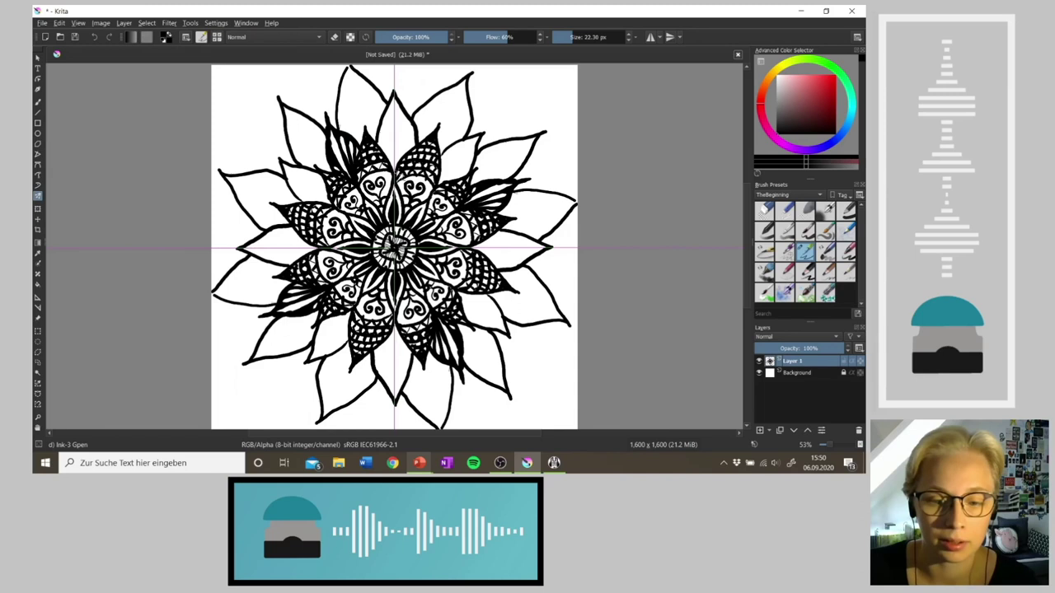
drag(393, 97, 390, 170)
drag(397, 99, 398, 173)
mouse_move(402, 115)
mouse_down()
mouse_move(398, 160)
mouse_move(407, 129)
mouse_move(411, 144)
mouse_move(399, 163)
mouse_up()
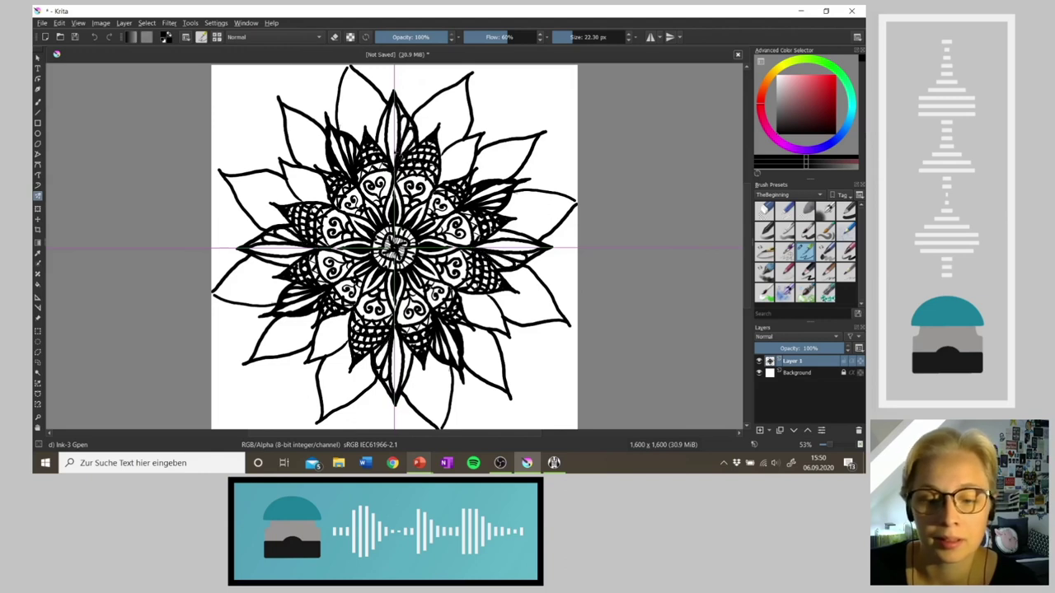
mouse_move(381, 124)
mouse_down()
mouse_move(388, 154)
mouse_move(379, 146)
mouse_move(386, 153)
mouse_move(387, 109)
mouse_up()
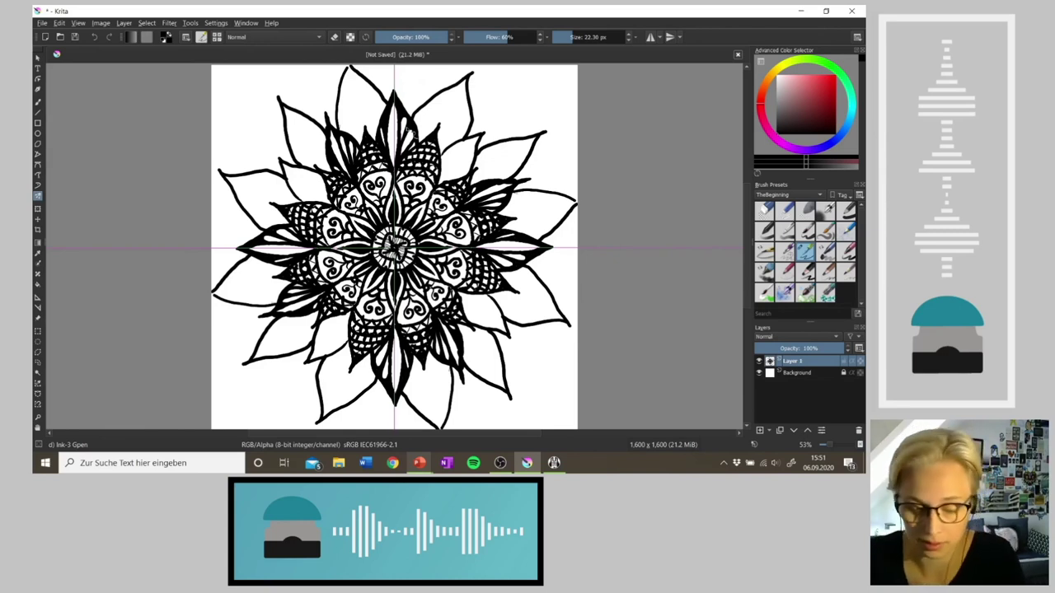
key(4)
key(4)
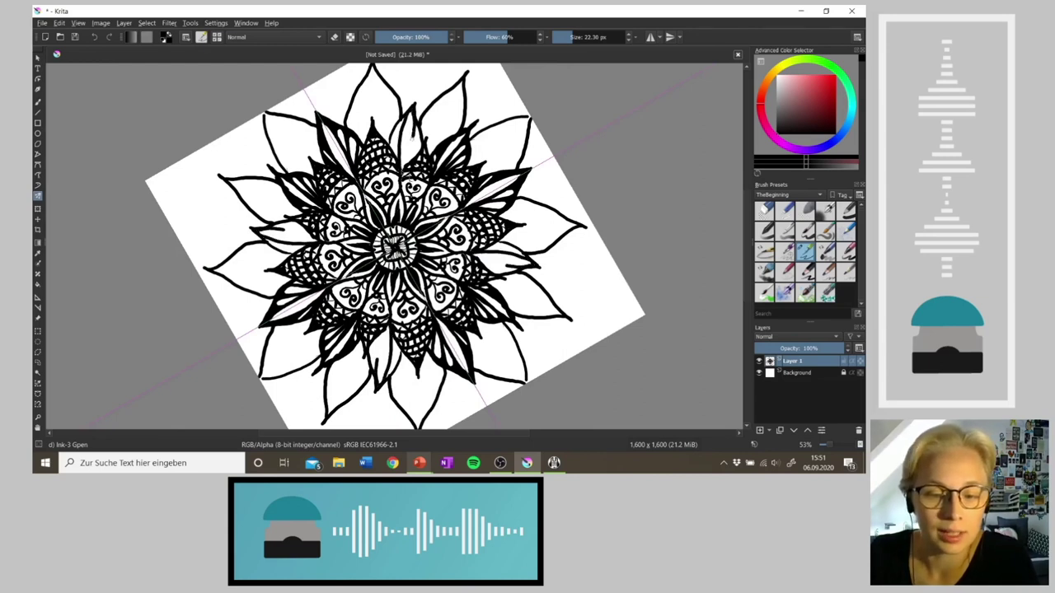
mouse_move(400, 141)
mouse_down()
mouse_move(393, 129)
mouse_move(403, 165)
mouse_move(413, 134)
mouse_move(418, 144)
mouse_move(405, 169)
mouse_move(417, 154)
mouse_move(401, 169)
mouse_move(390, 143)
mouse_up()
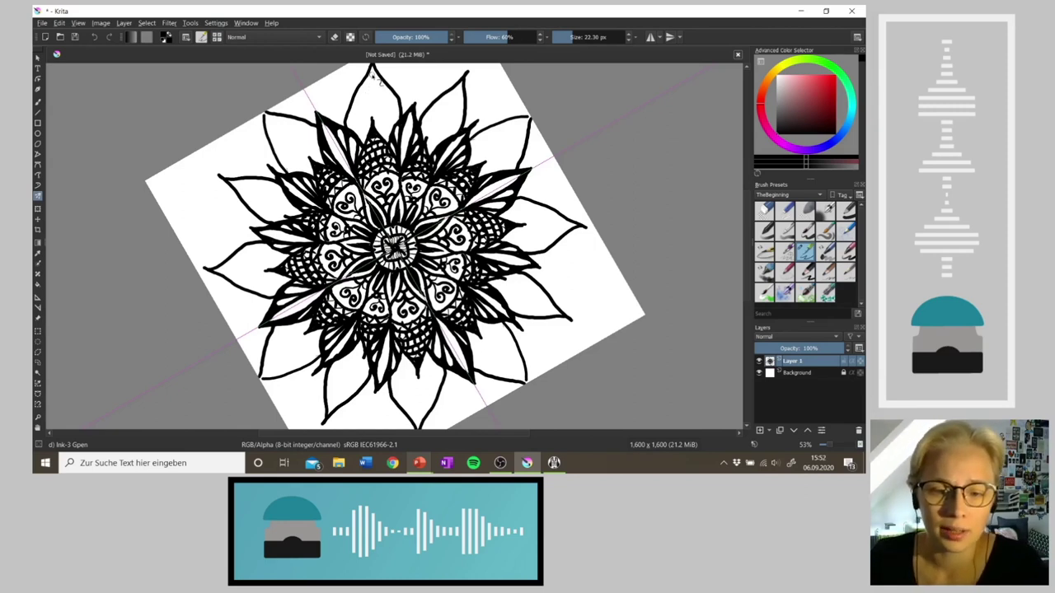
Draw an inner contour parallel to the edges of all the outermost petals, undoing and redrawing stray lines
drag(371, 72, 351, 132)
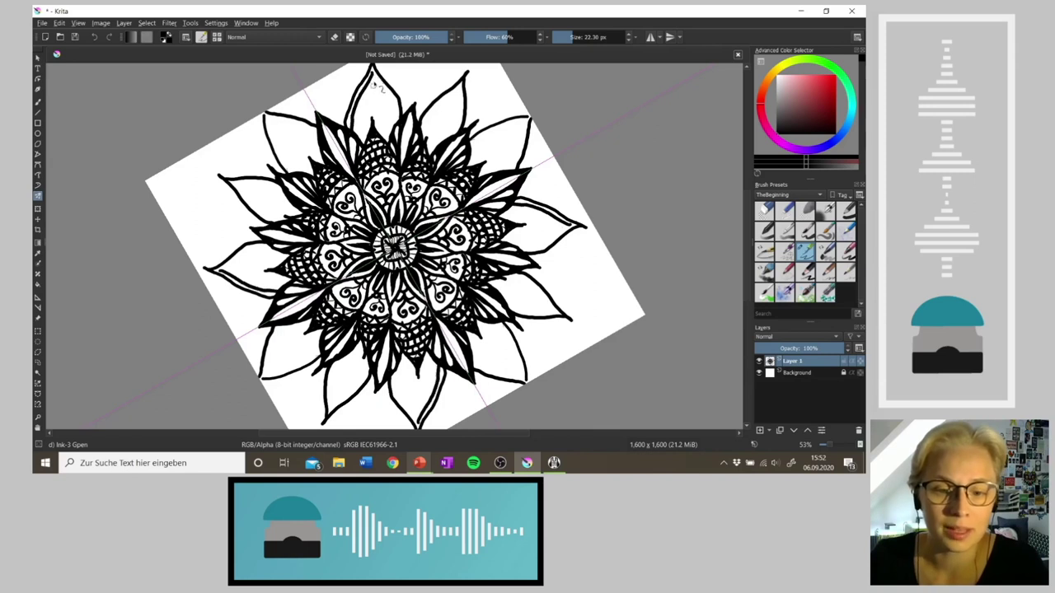
drag(374, 77, 389, 113)
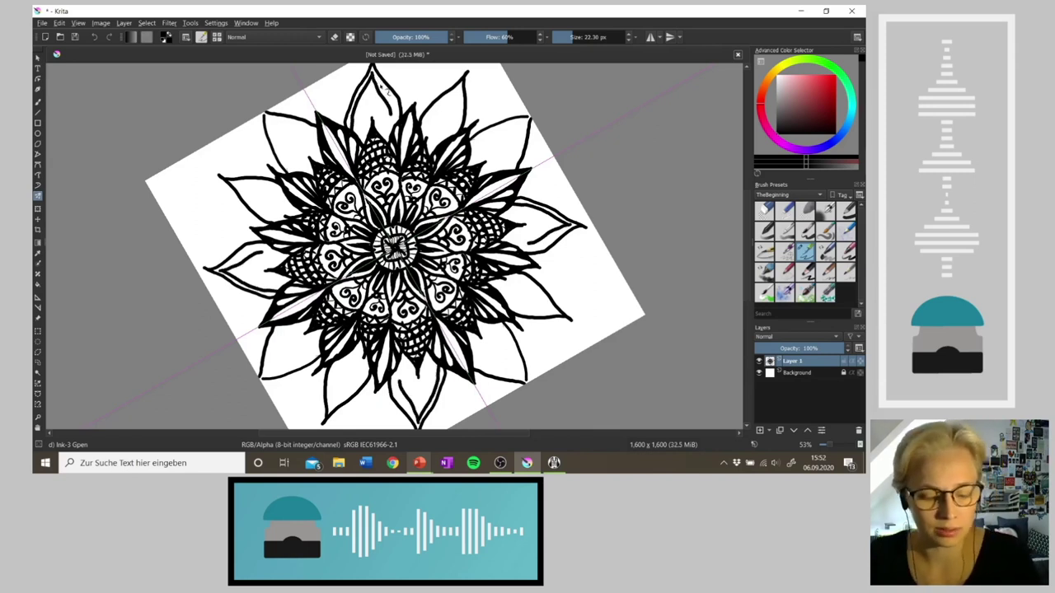
key(ctrl+z)
drag(373, 77, 397, 122)
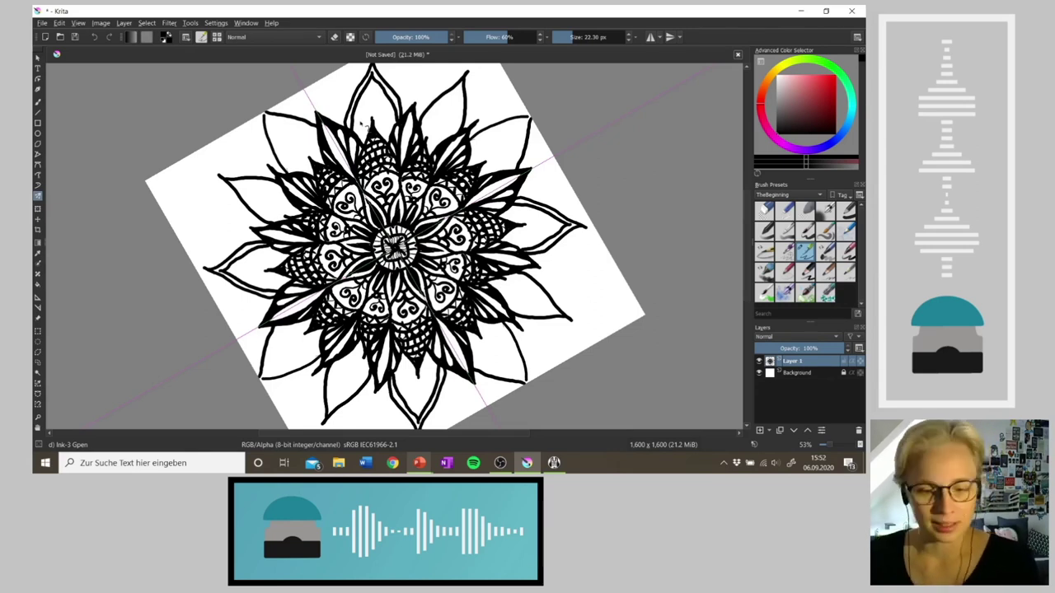
key(4)
key(4)
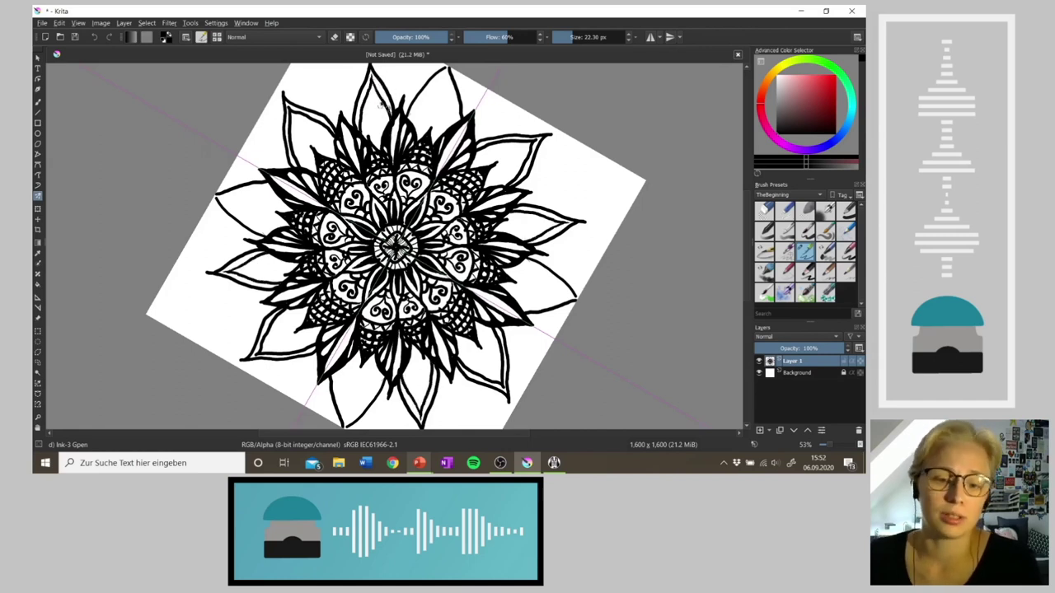
key(5)
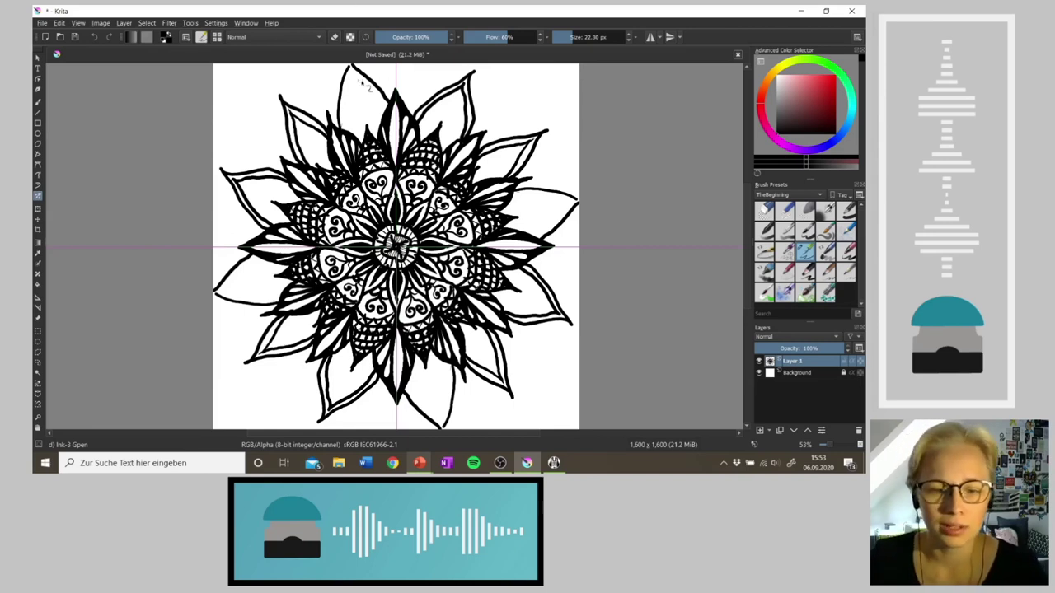
drag(353, 73, 346, 129)
mouse_move(354, 73)
mouse_down()
mouse_move(368, 92)
mouse_move(354, 106)
mouse_up()
key(ctrl+z)
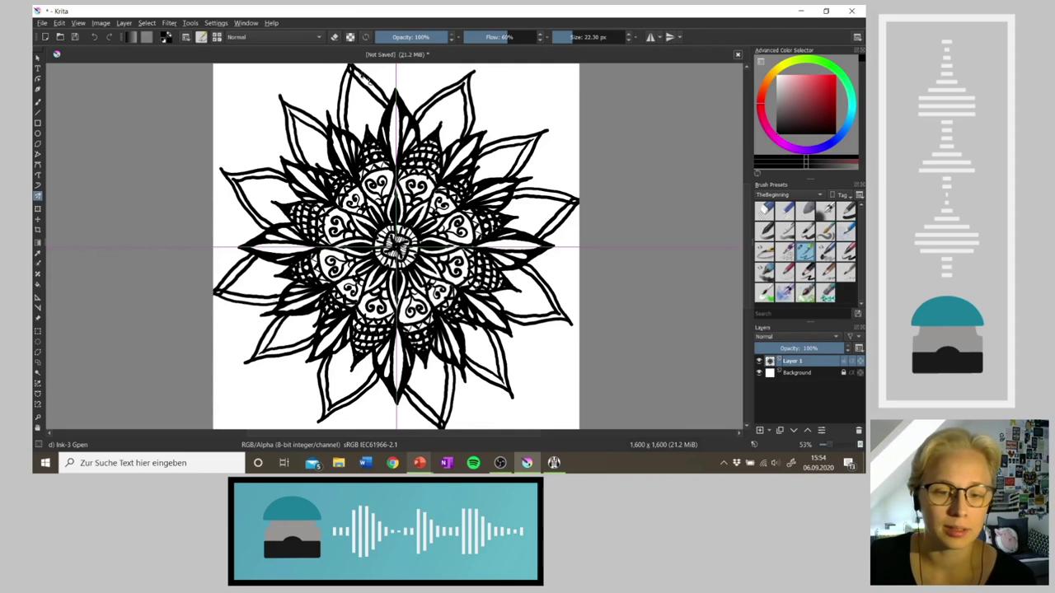
mouse_move(353, 72)
mouse_down()
mouse_move(387, 89)
mouse_move(374, 96)
mouse_move(374, 87)
mouse_move(391, 113)
mouse_up()
Fill the narrow borders of the outermost petals with rows of short cross strokes, undoing a stray mark
drag(346, 74, 345, 127)
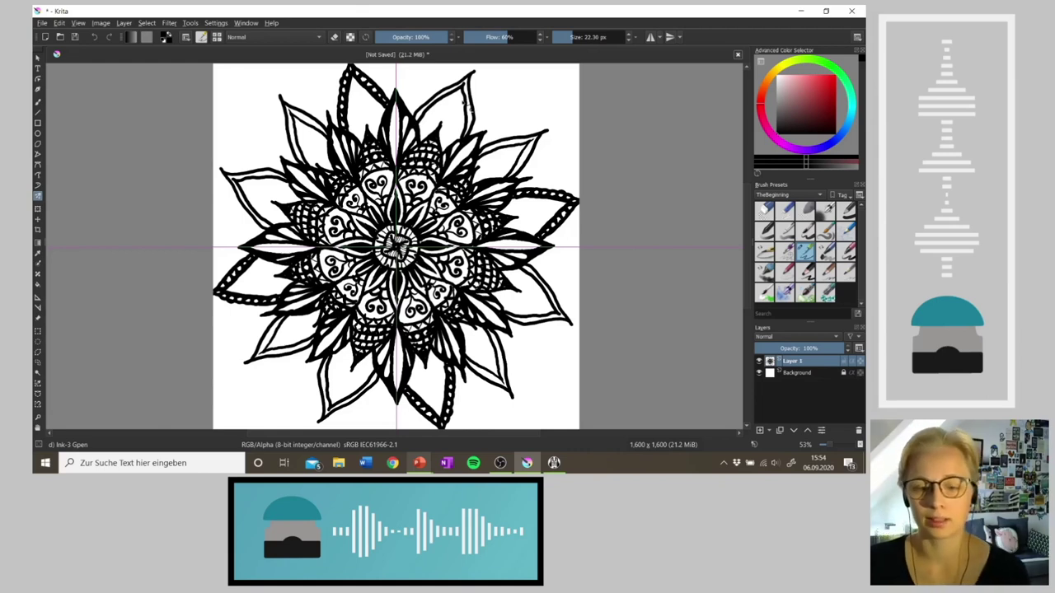
key(4)
key(4)
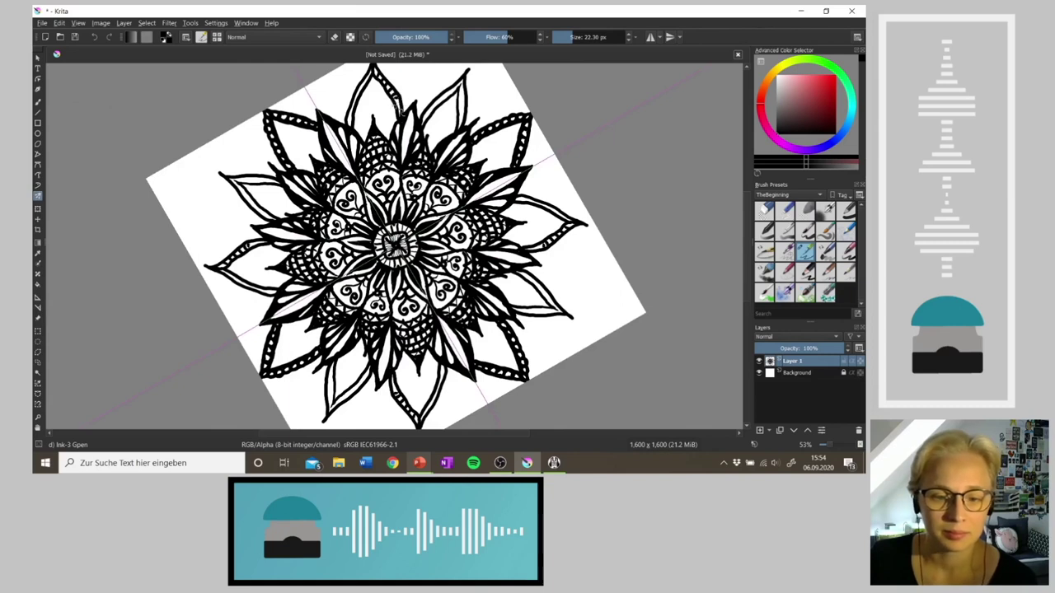
click(369, 77)
click(364, 81)
click(362, 86)
click(358, 91)
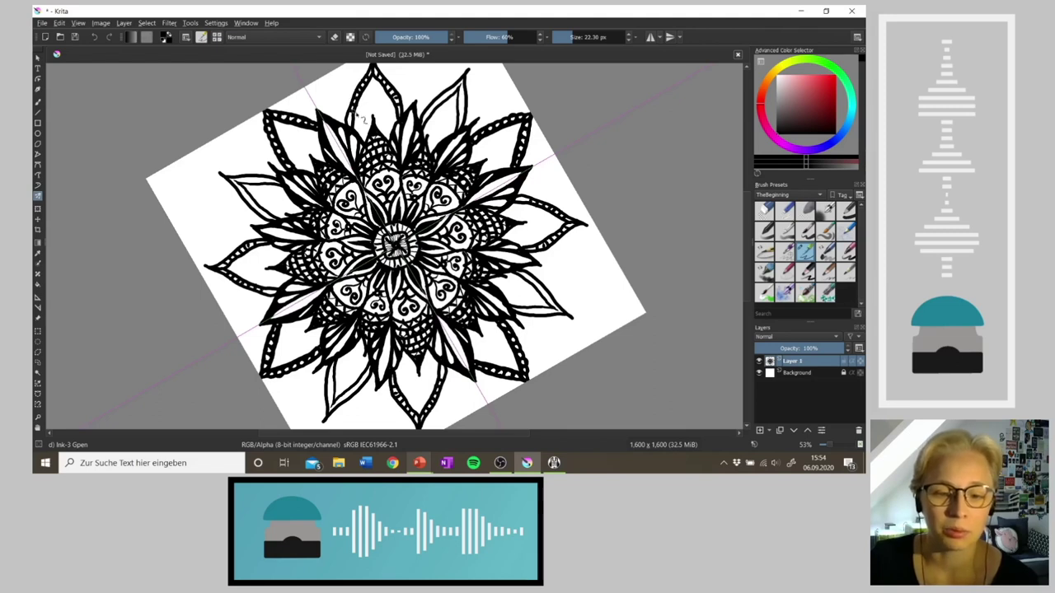
key(ctrl+z)
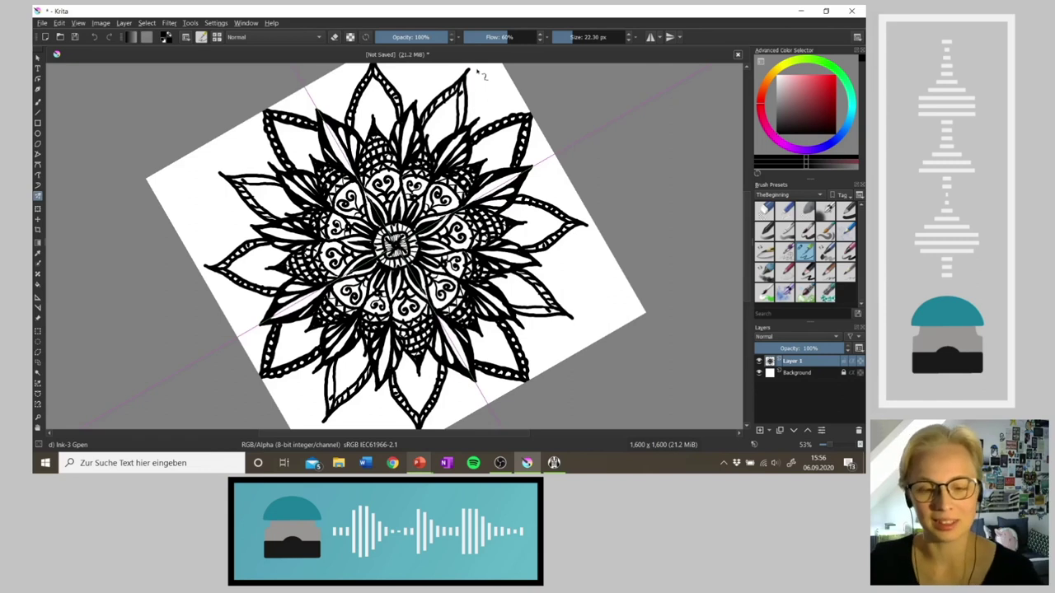
Fill one group of outermost petals with nested pointed lines and start the next group with curved lengthwise lines
drag(518, 353, 650, 295)
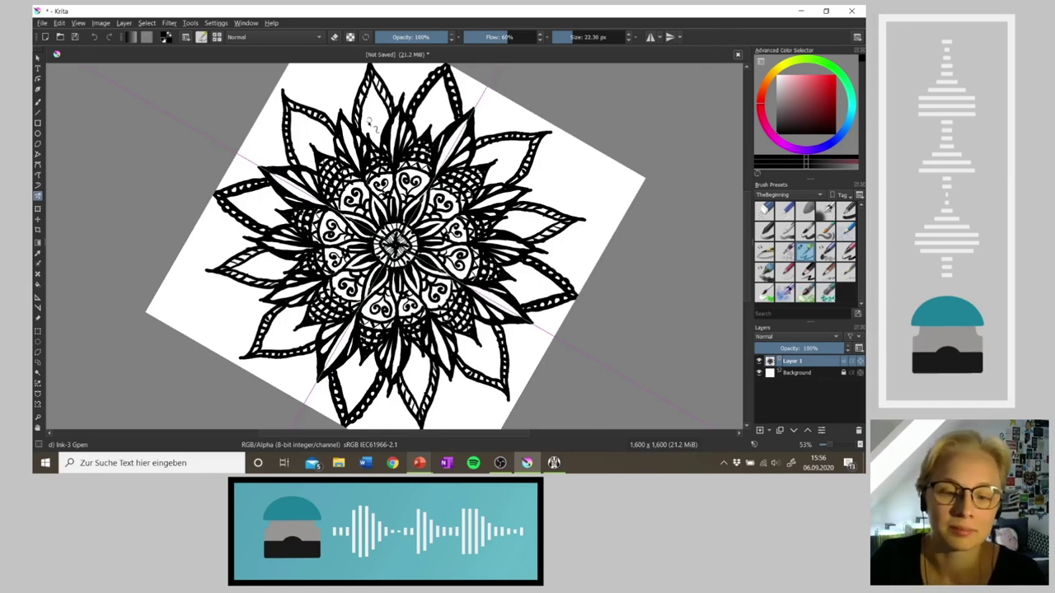
mouse_move(366, 135)
mouse_down()
mouse_move(374, 97)
mouse_move(384, 127)
mouse_move(371, 127)
mouse_move(379, 116)
mouse_move(374, 140)
mouse_move(377, 130)
mouse_move(384, 145)
mouse_up()
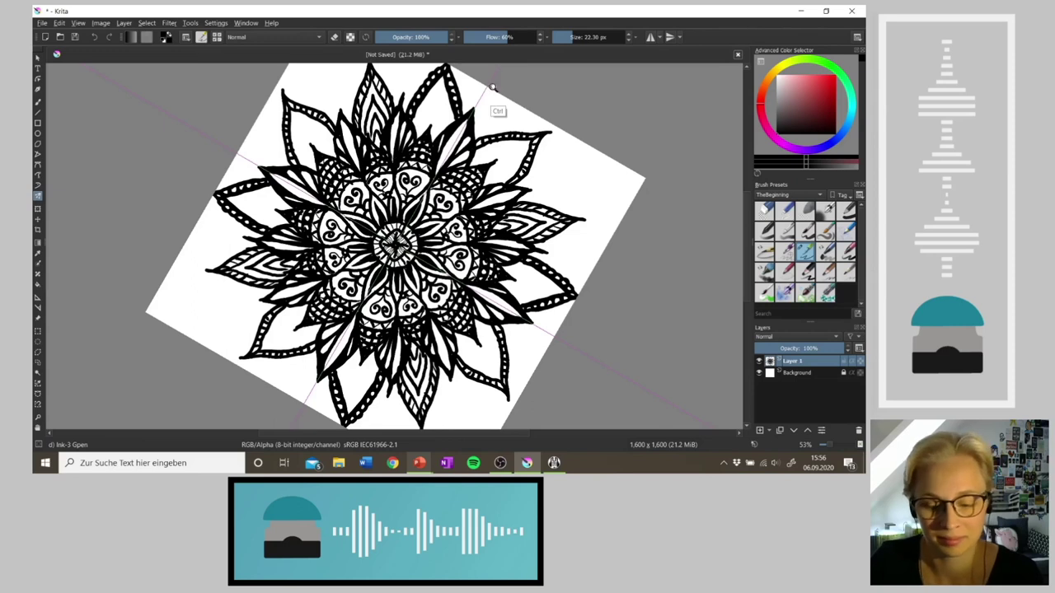
key(5)
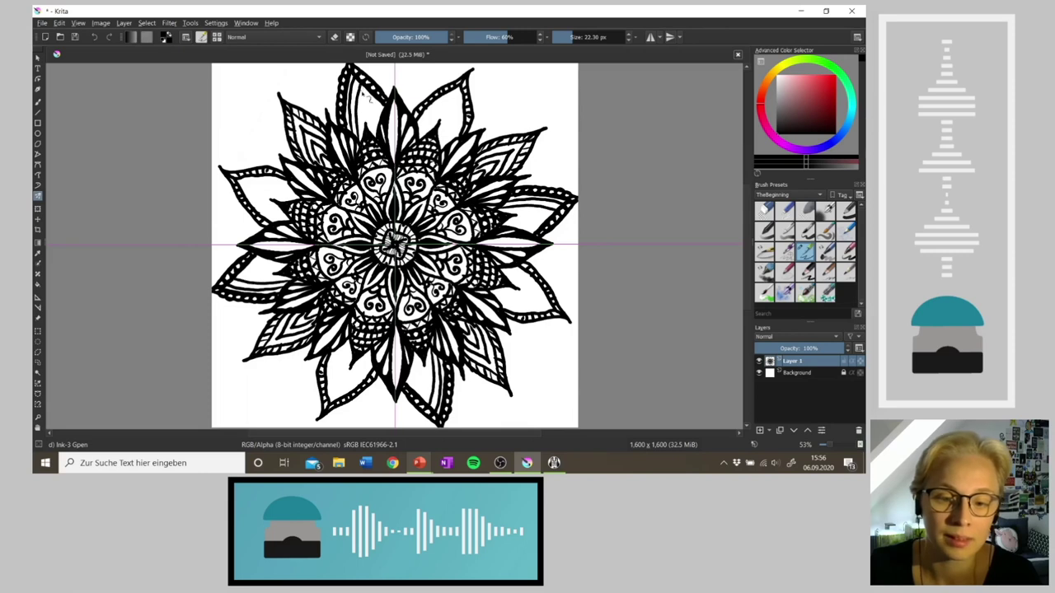
key(ctrl+z)
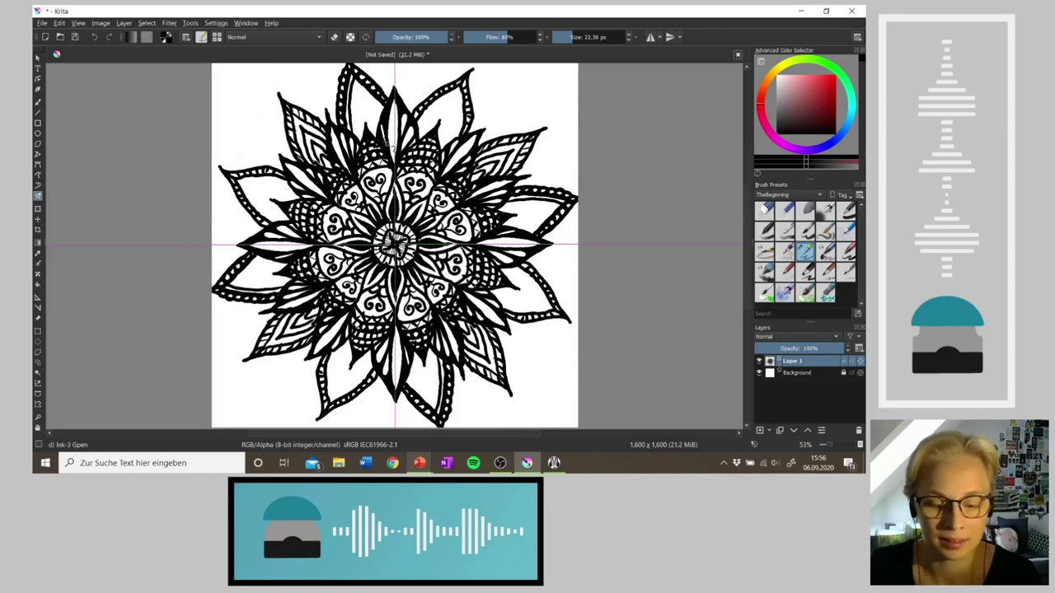
drag(357, 139, 361, 88)
drag(364, 132, 367, 89)
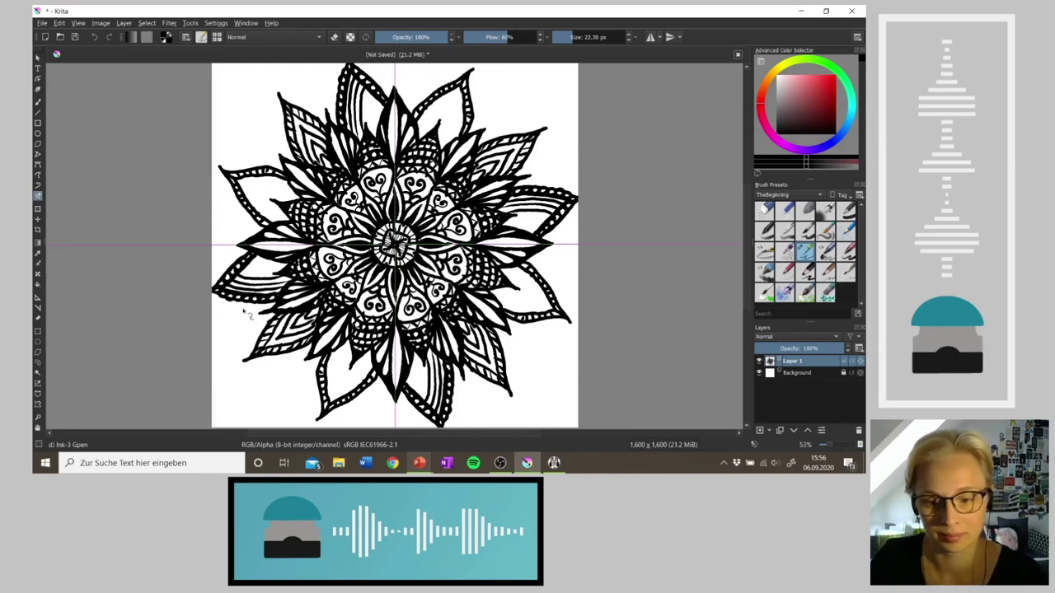
Complete the lengthwise lines in the second group of outermost petals and cross them with short strokes into a grid
key(4)
key(4)
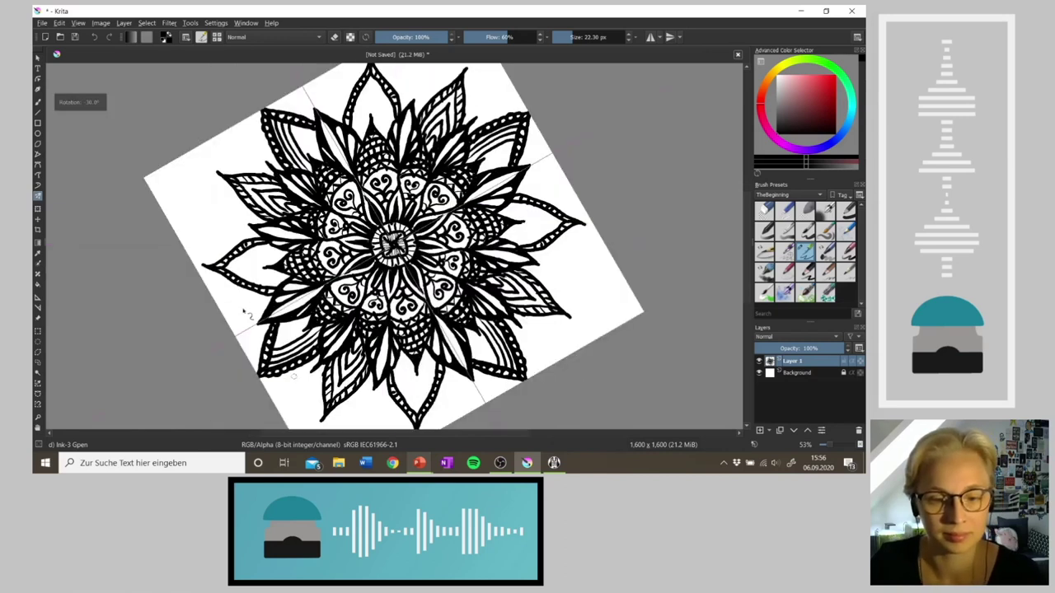
key(4)
key(4)
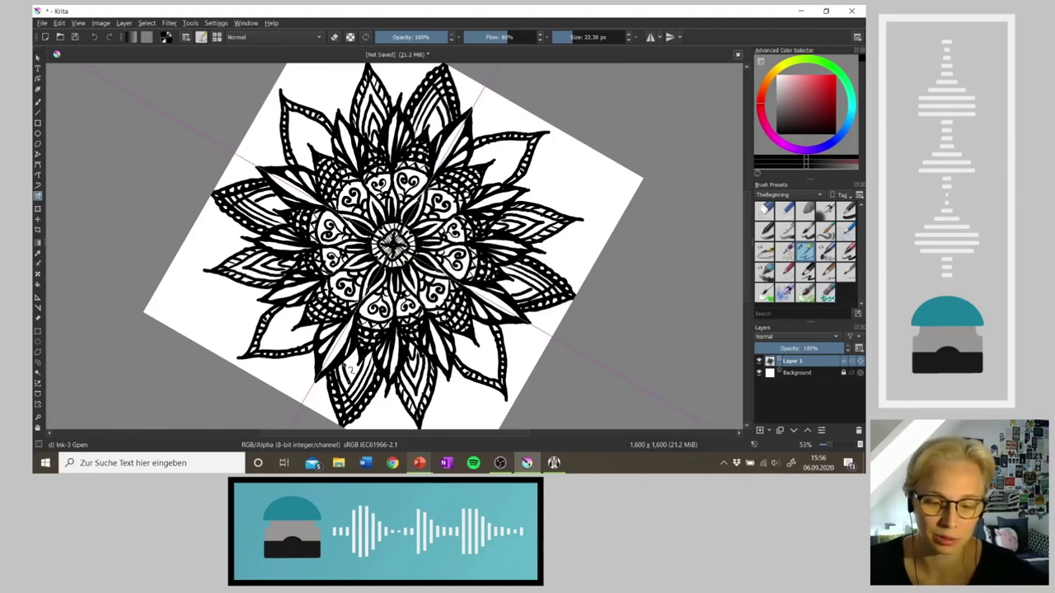
drag(349, 357, 360, 383)
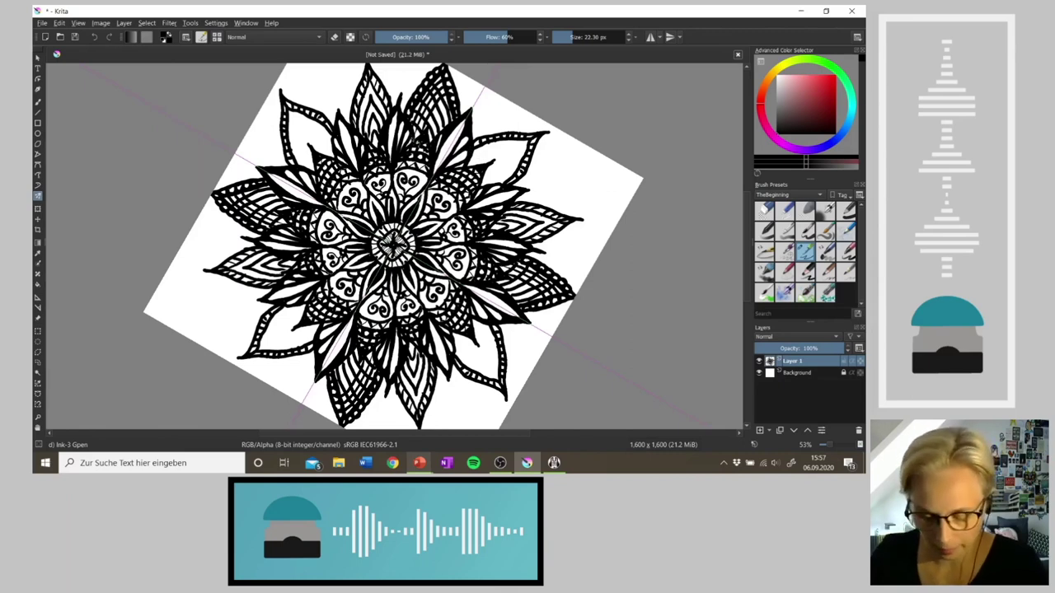
Draw a pointed central shape in the last group of outermost petals and fill both sides with fanned strokes
key(4)
key(4)
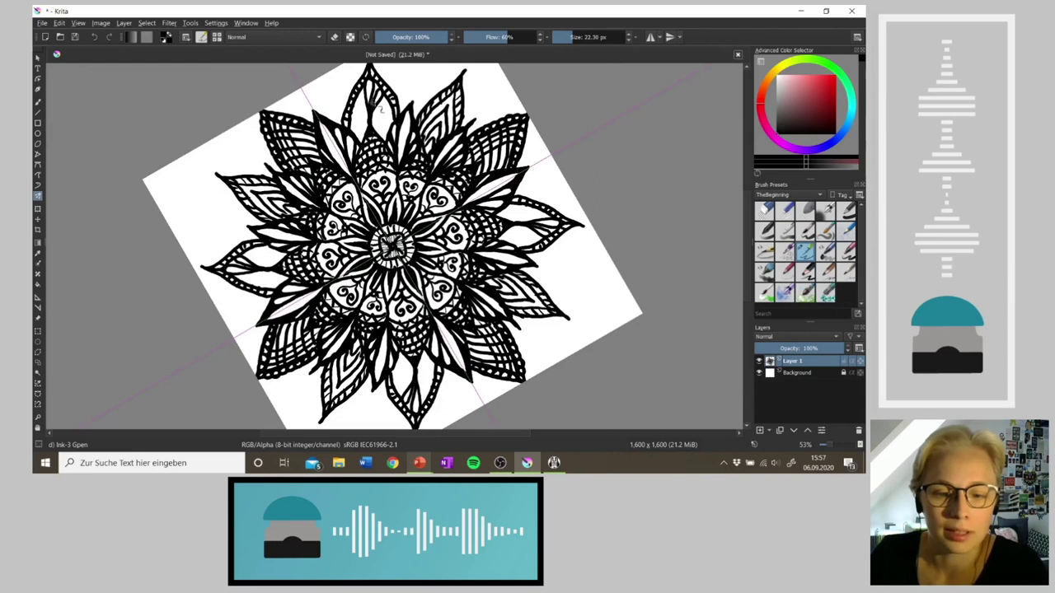
mouse_move(374, 123)
mouse_down()
mouse_move(385, 101)
mouse_move(377, 136)
mouse_up()
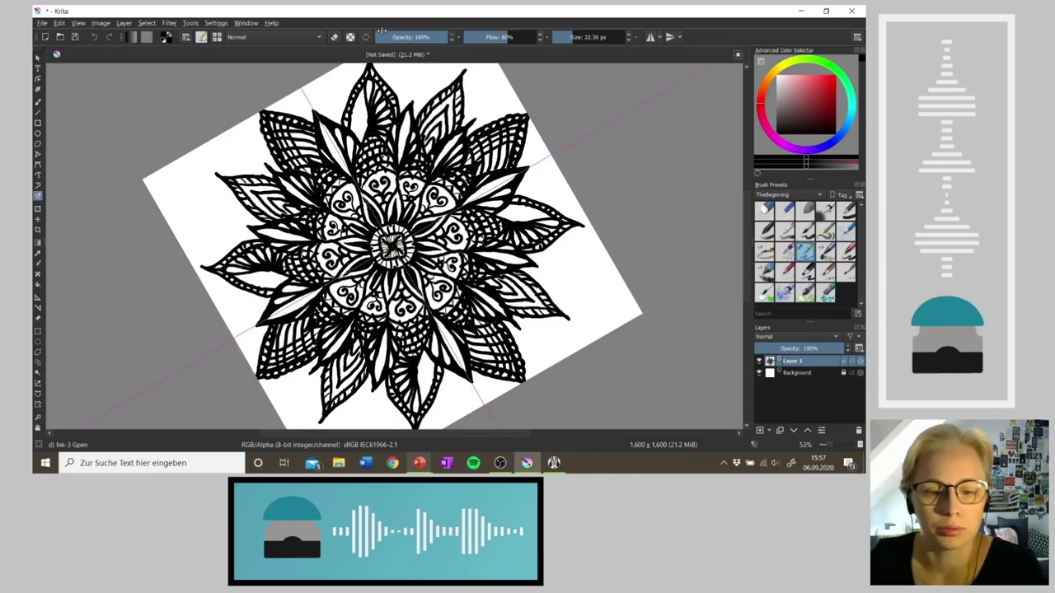
key(4)
key(4)
key(4)
key(4)
key(4)
key(4)
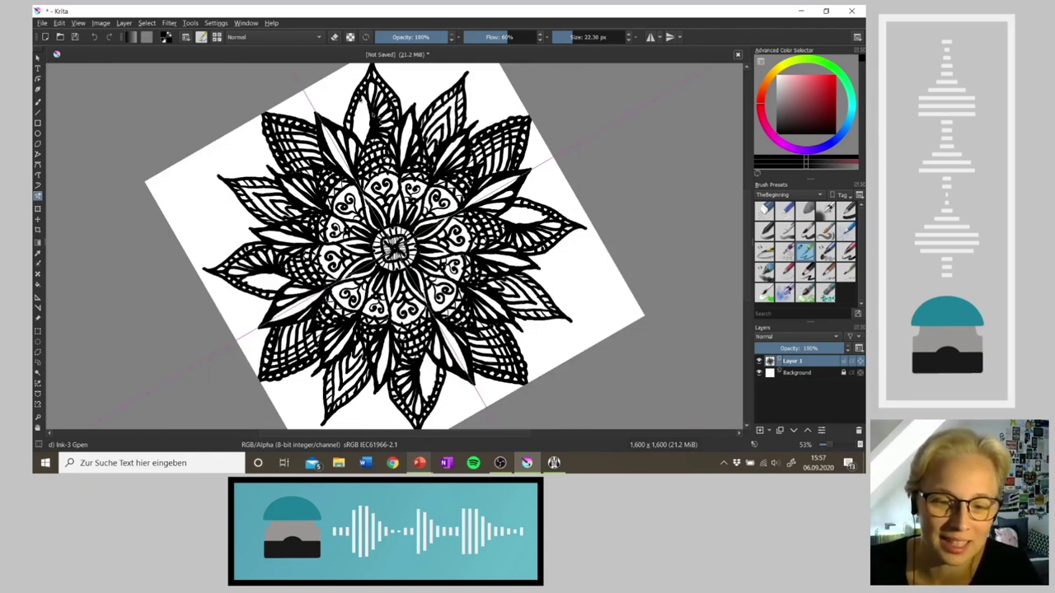
mouse_move(357, 104)
mouse_down()
mouse_move(375, 134)
mouse_move(355, 112)
mouse_move(371, 138)
mouse_move(356, 130)
mouse_move(372, 141)
mouse_up()
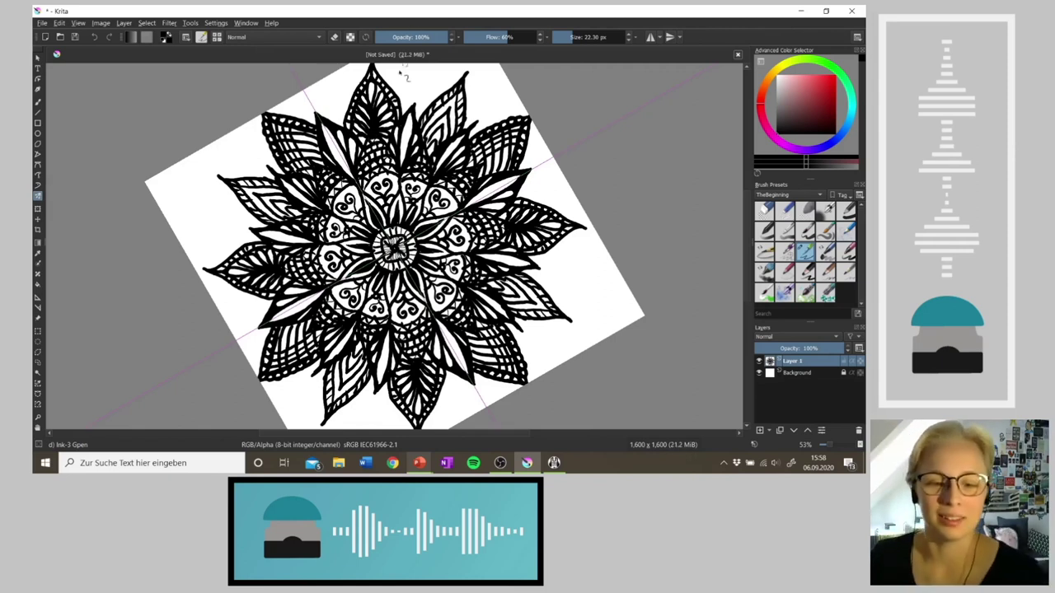
drag(377, 86, 382, 94)
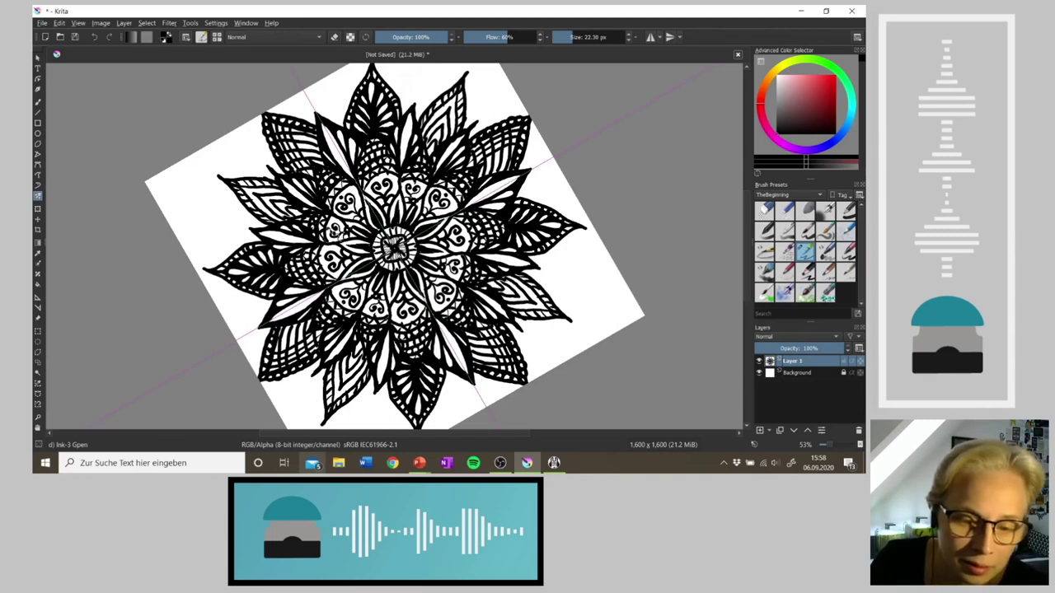
Draw nested pointed outlines in one group of gaps between the outermost petals, undoing and redrawing one misplaced line
drag(328, 260, 328, 269)
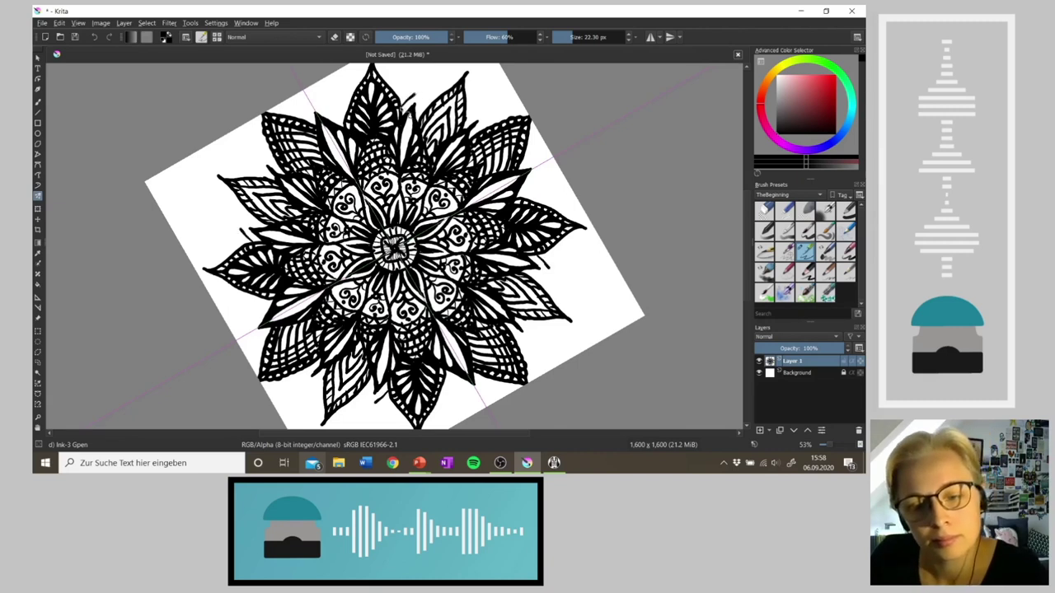
mouse_move(398, 97)
mouse_down()
mouse_move(418, 80)
mouse_move(432, 108)
mouse_up()
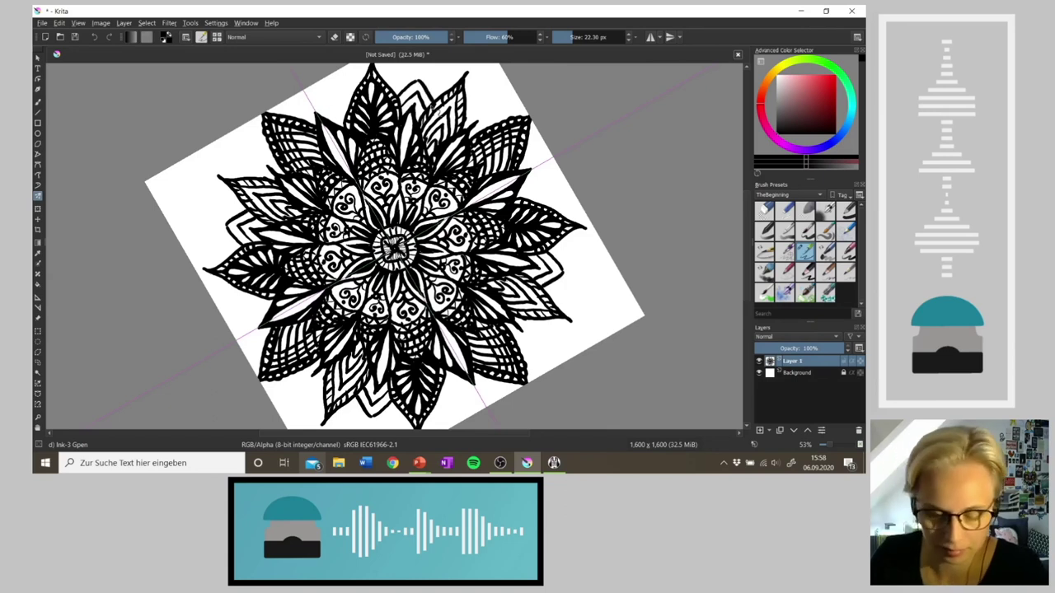
key(m)
mouse_move(318, 109)
mouse_down()
mouse_move(328, 74)
mouse_move(369, 104)
mouse_up()
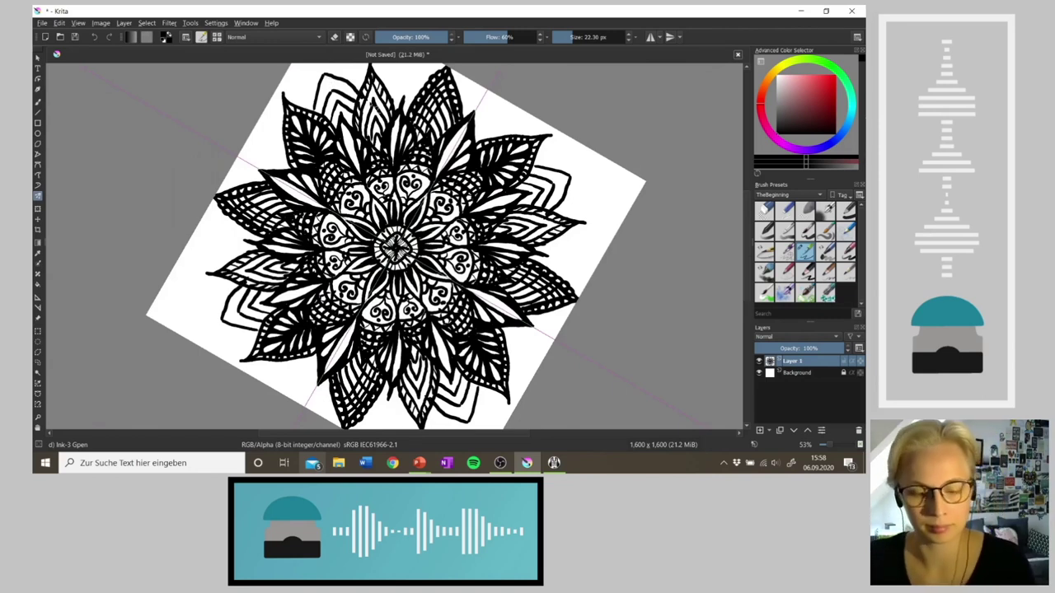
key(ctrl+z)
mouse_move(317, 114)
mouse_down()
mouse_move(332, 74)
mouse_move(376, 97)
mouse_up()
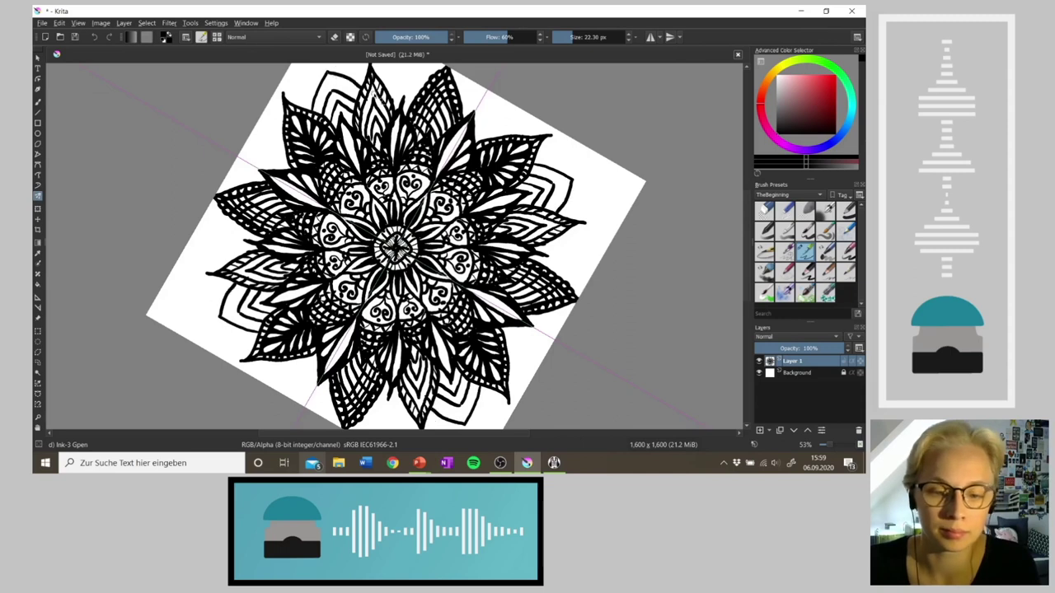
key(5)
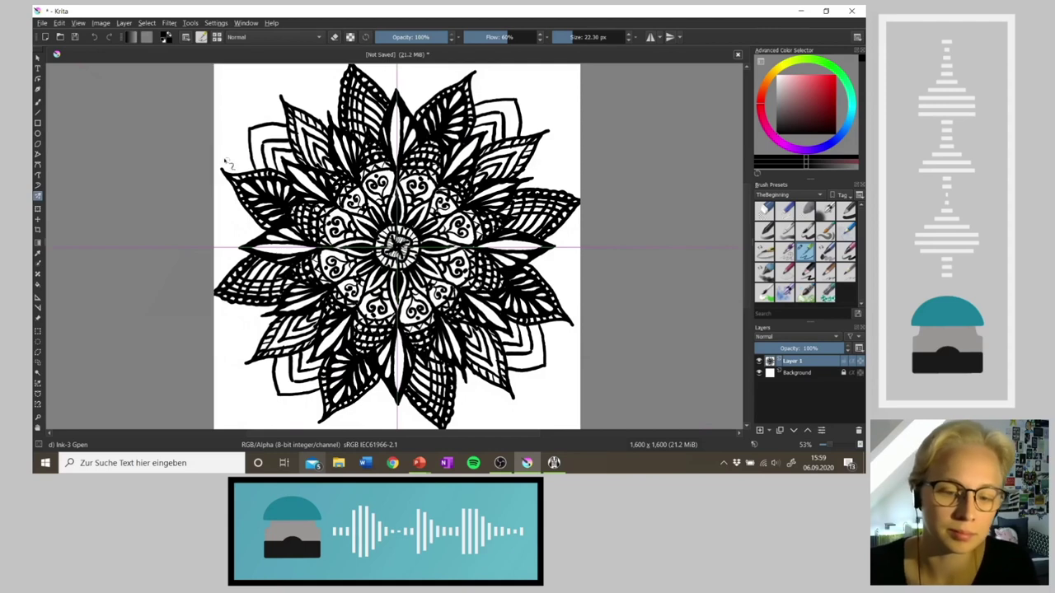
mouse_move(244, 171)
mouse_down()
mouse_move(237, 139)
mouse_move(248, 116)
mouse_move(336, 114)
mouse_move(320, 112)
mouse_move(324, 122)
mouse_move(340, 104)
mouse_move(316, 107)
mouse_move(323, 114)
mouse_up()
Fill the next group of gaps between the outermost petals with stacked rows of small overlapping scallops
drag(318, 102, 332, 112)
mouse_move(307, 112)
mouse_down()
mouse_move(320, 125)
mouse_move(337, 102)
mouse_move(306, 109)
mouse_up()
drag(318, 100, 322, 109)
mouse_move(298, 108)
mouse_down()
mouse_move(309, 119)
mouse_move(327, 97)
mouse_move(339, 107)
mouse_move(342, 92)
mouse_up()
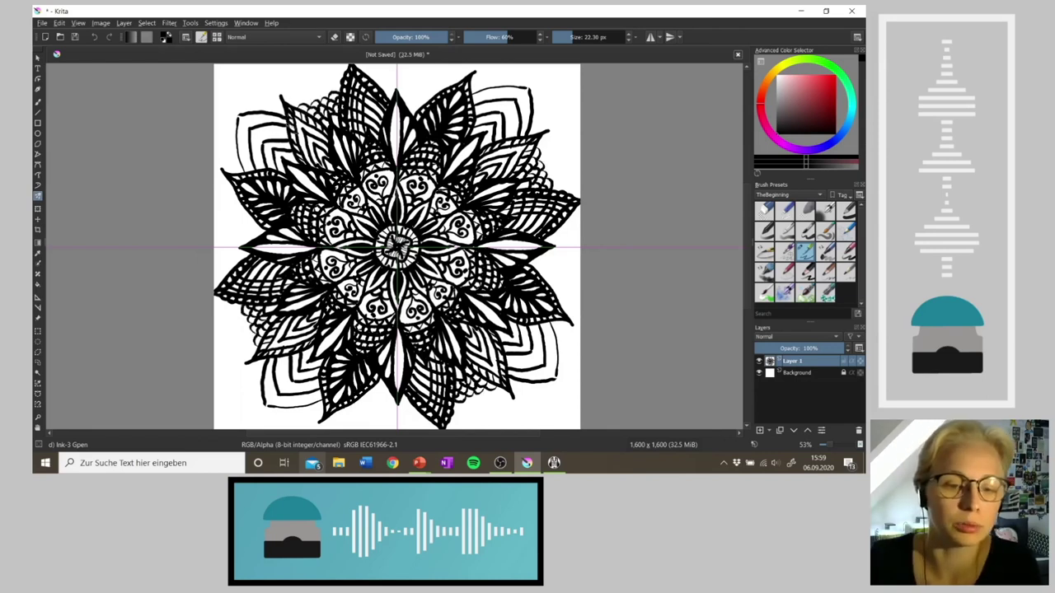
mouse_move(292, 101)
mouse_down()
mouse_move(328, 100)
mouse_move(340, 84)
mouse_up()
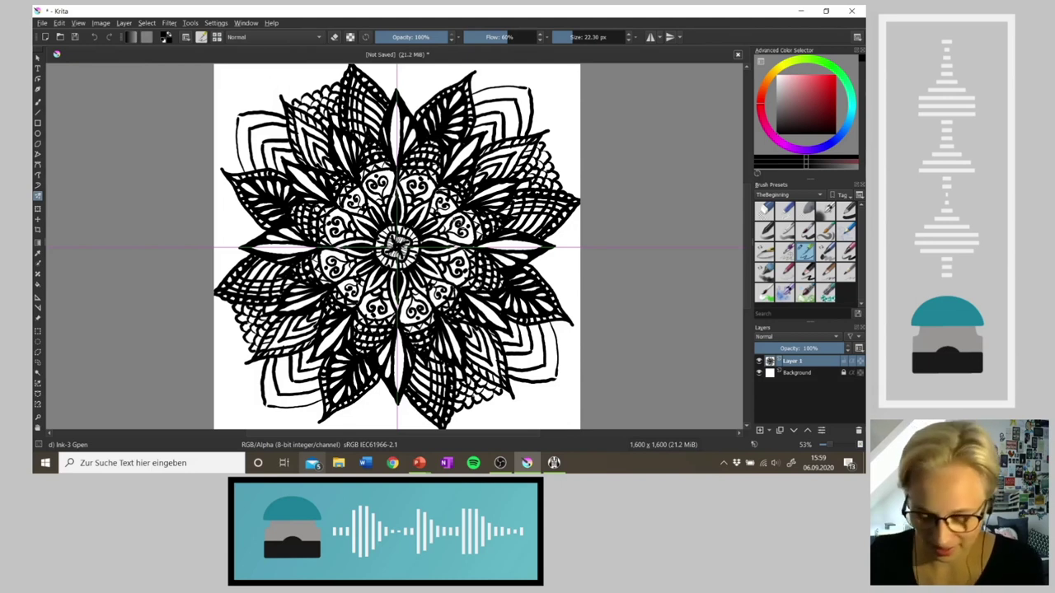
Draw nested pointed arcs around the tips of the petals on the symmetry axes, redrawing the first arc
key(4)
key(4)
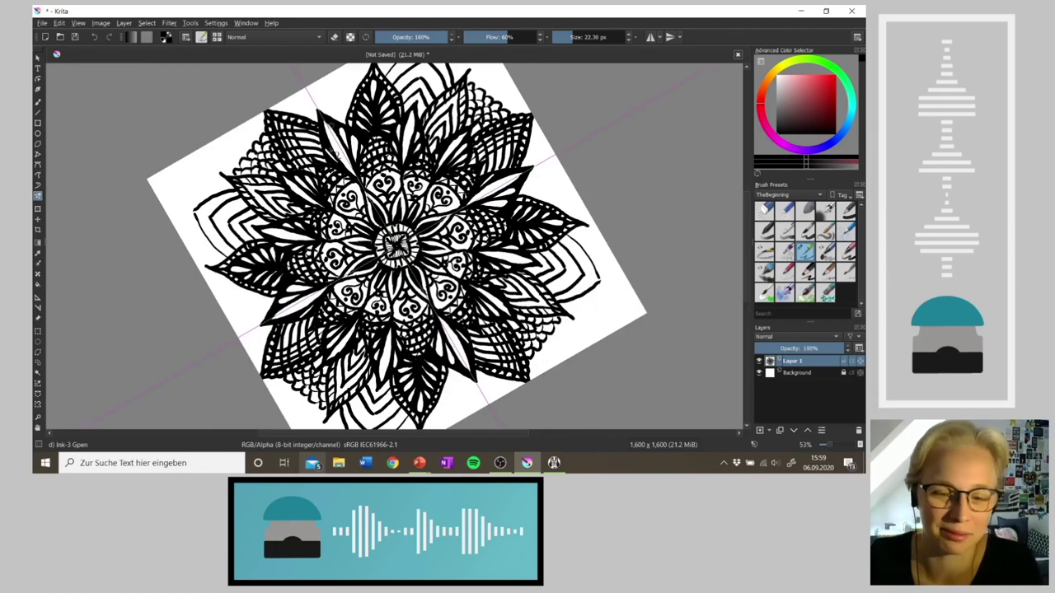
drag(315, 109, 349, 124)
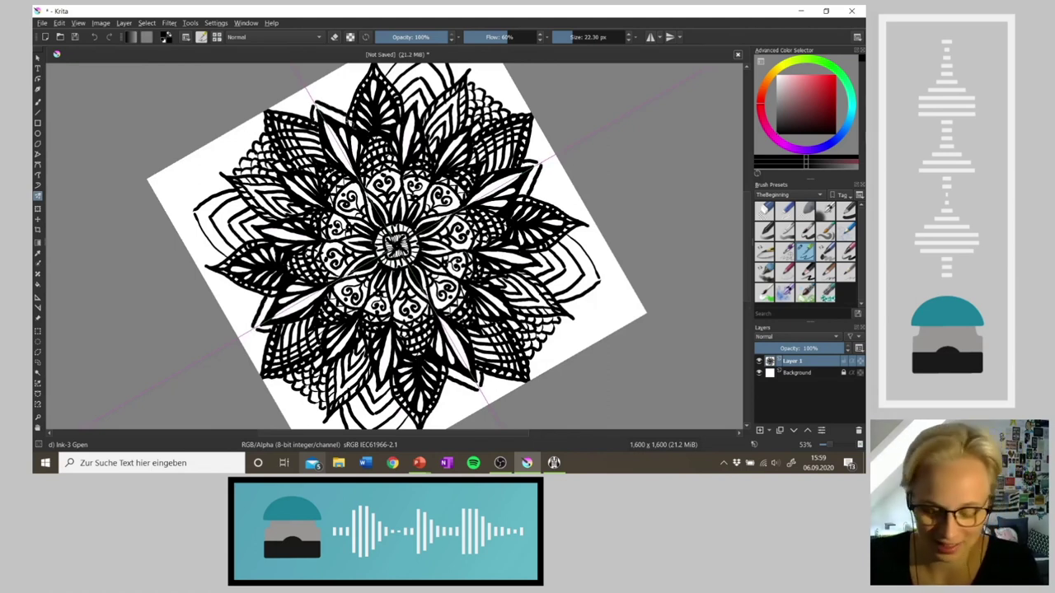
key(ctrl+z)
key(ctrl+z)
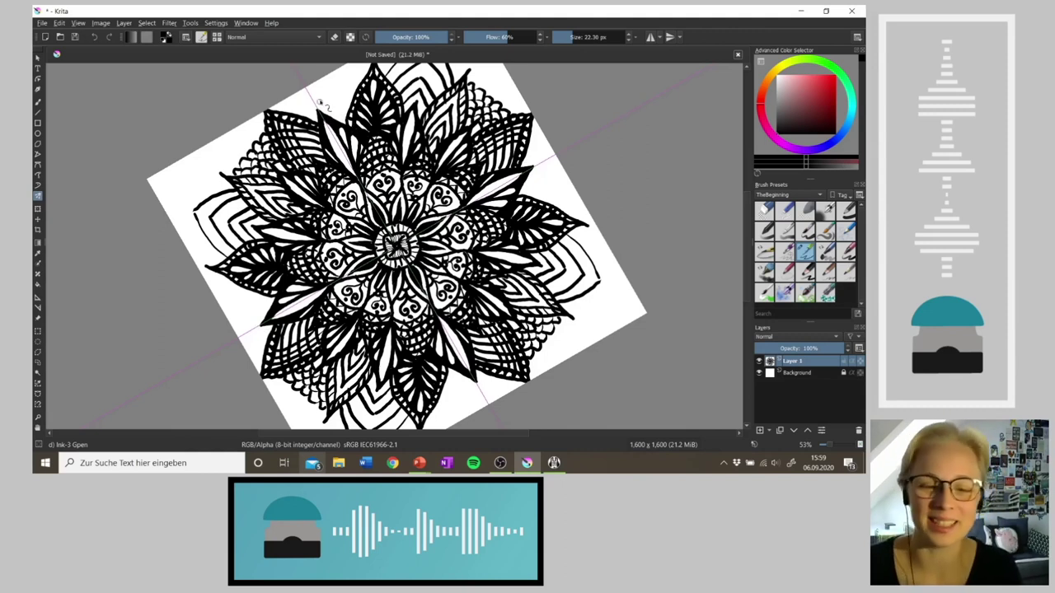
mouse_move(312, 107)
mouse_down()
mouse_move(311, 117)
mouse_move(333, 107)
mouse_move(347, 120)
mouse_up()
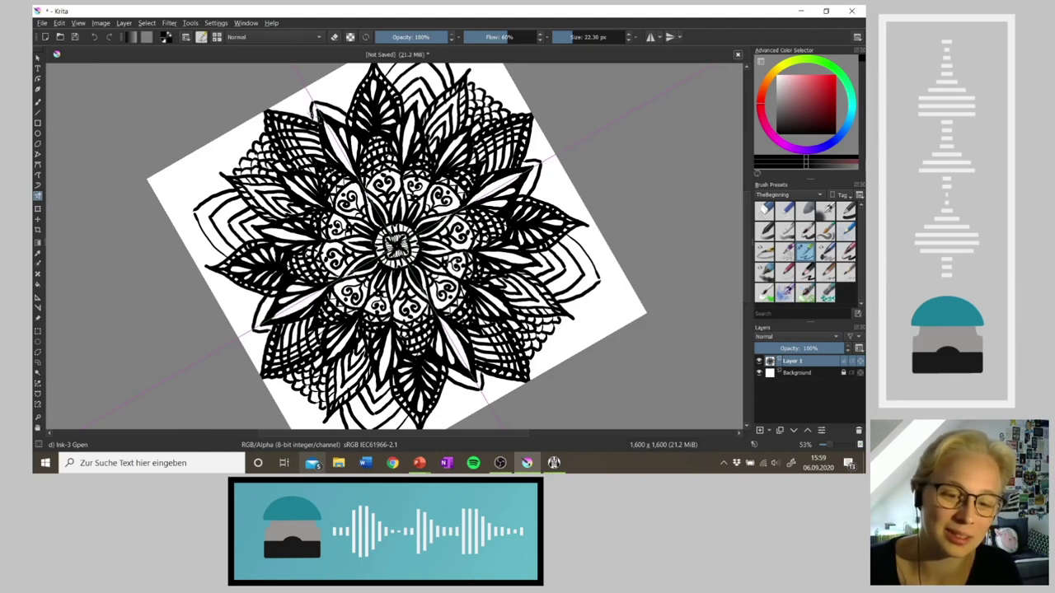
mouse_move(301, 115)
mouse_down()
mouse_move(308, 94)
mouse_move(352, 108)
mouse_move(298, 90)
mouse_move(334, 90)
mouse_up()
drag(331, 88, 354, 104)
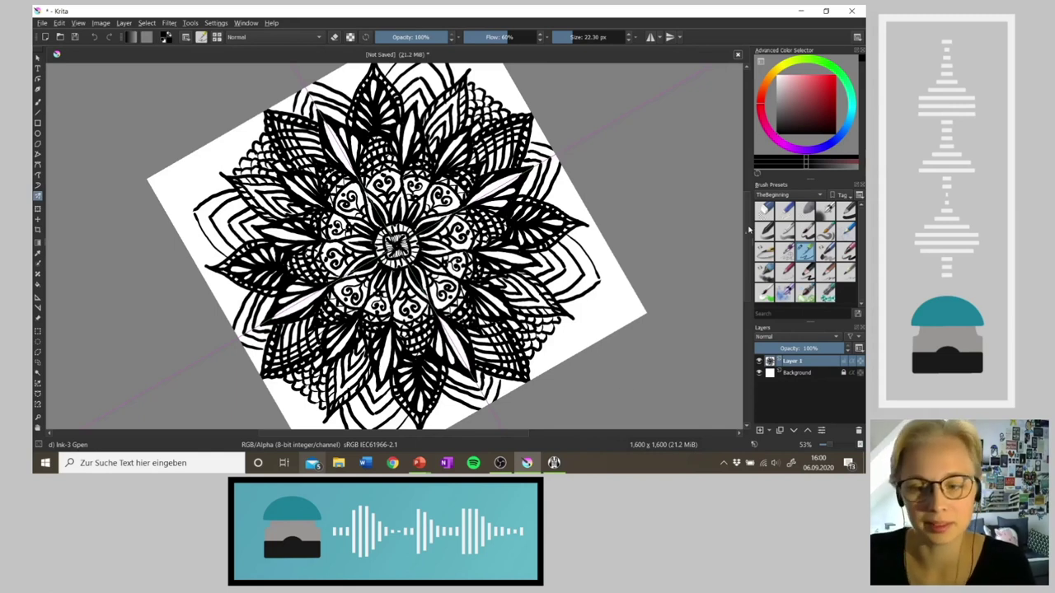
key(ctrl+z)
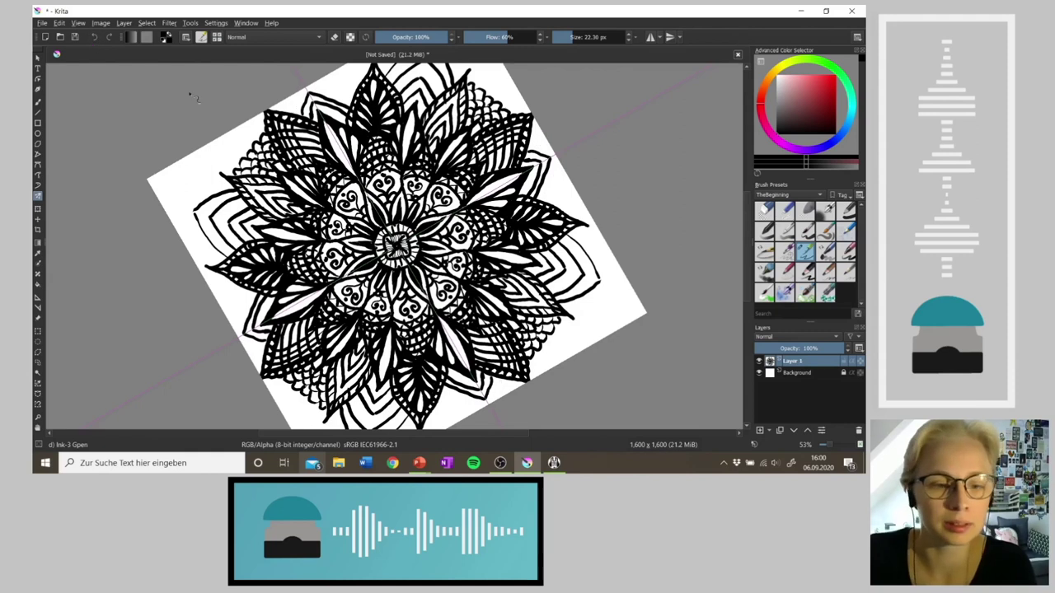
click(110, 37)
click(110, 37)
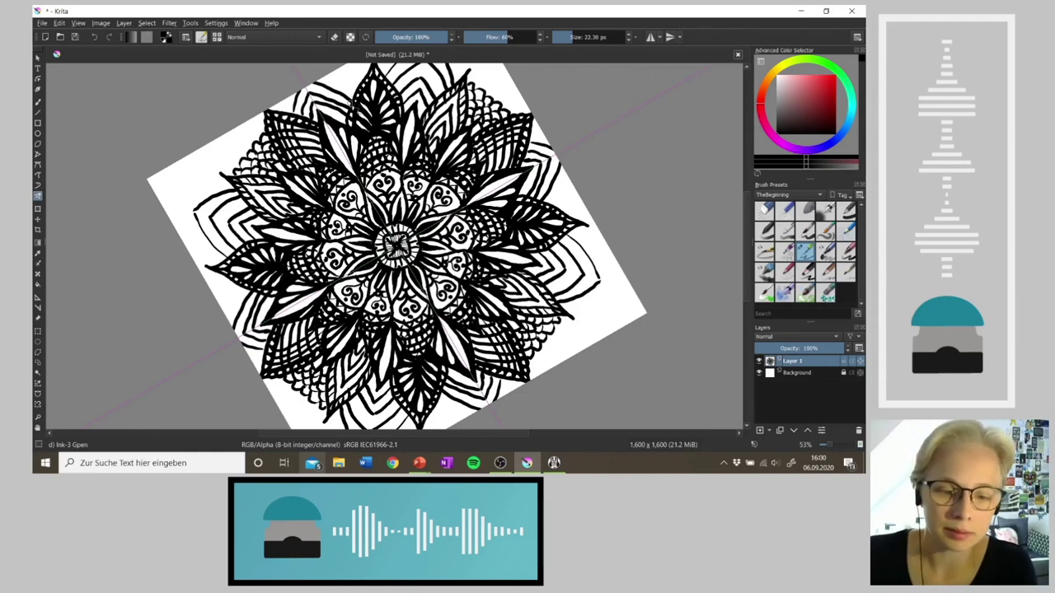
Add small spiral curls in the remaining gaps beside the pointed arcs at the canvas edges
key(4)
key(4)
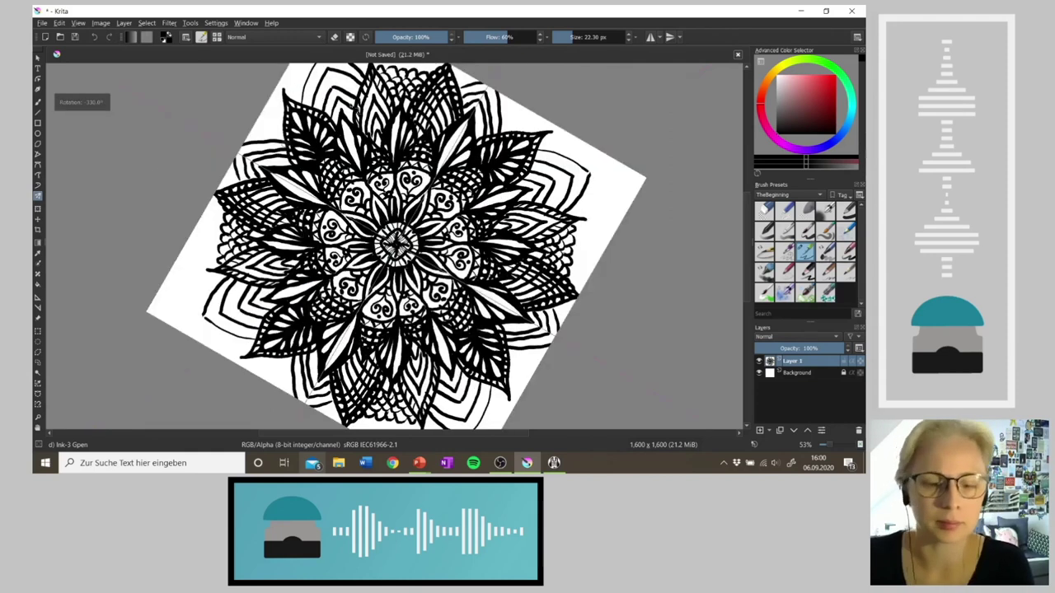
key(5)
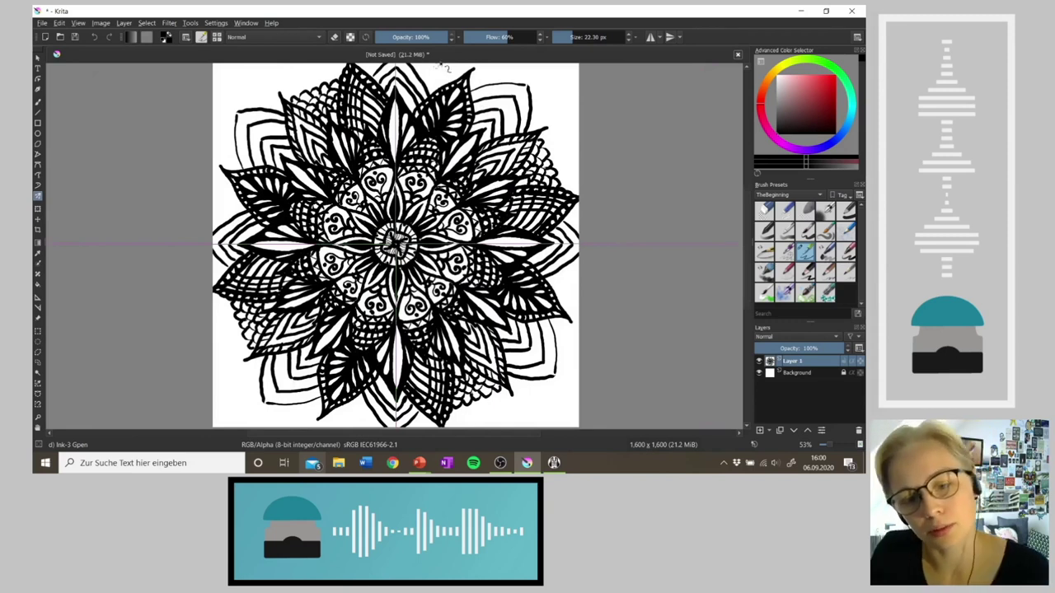
mouse_move(432, 96)
mouse_down()
mouse_move(445, 70)
mouse_move(445, 80)
mouse_move(424, 73)
mouse_move(433, 99)
mouse_up()
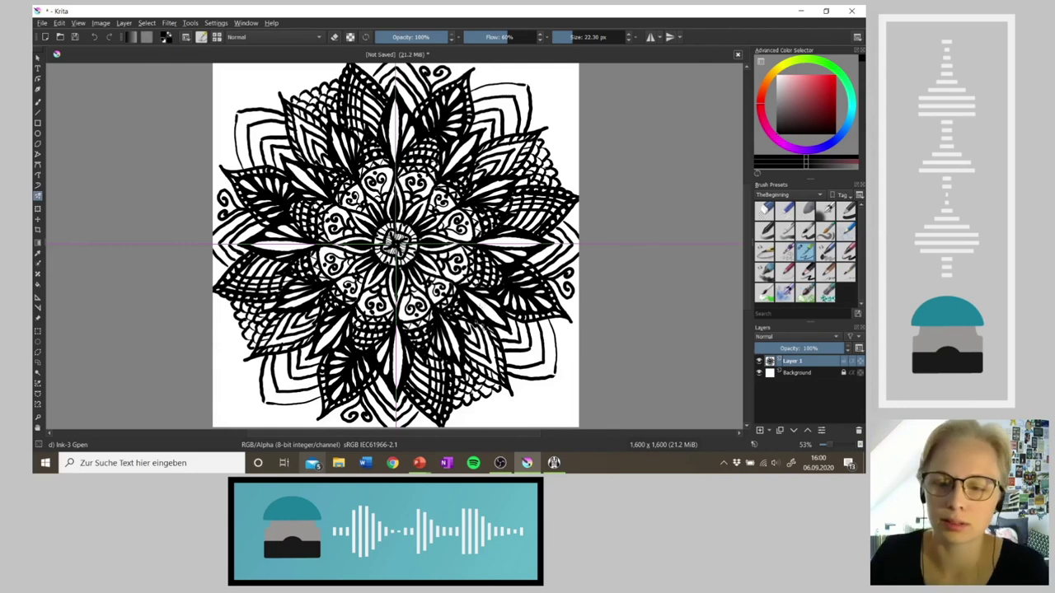
Create a new 1600 × 1600 px document with the Multibrush tool selected and close the first mandala without saving it
click(41, 23)
click(58, 36)
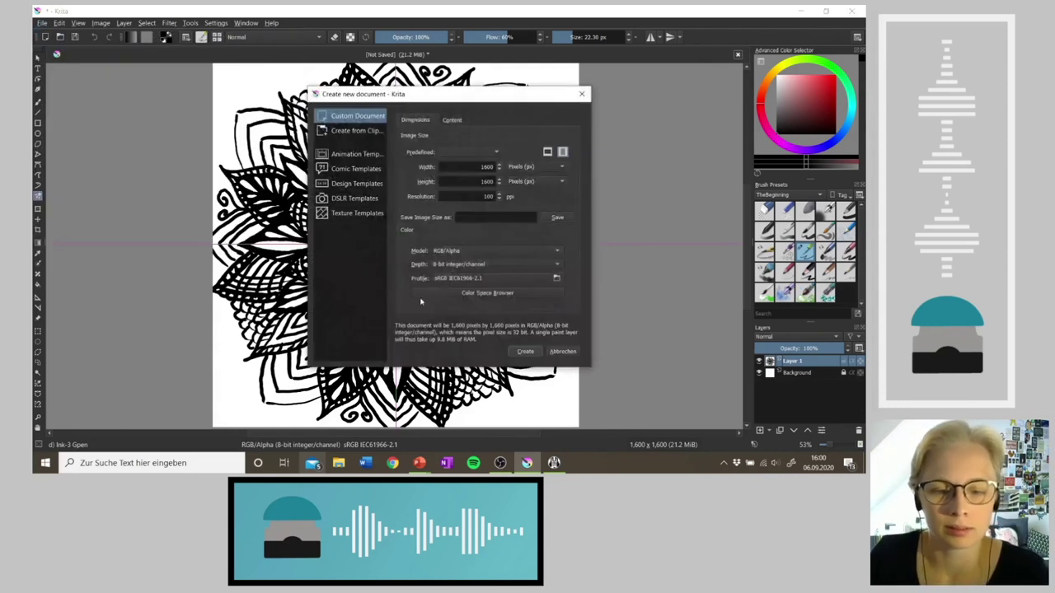
click(524, 351)
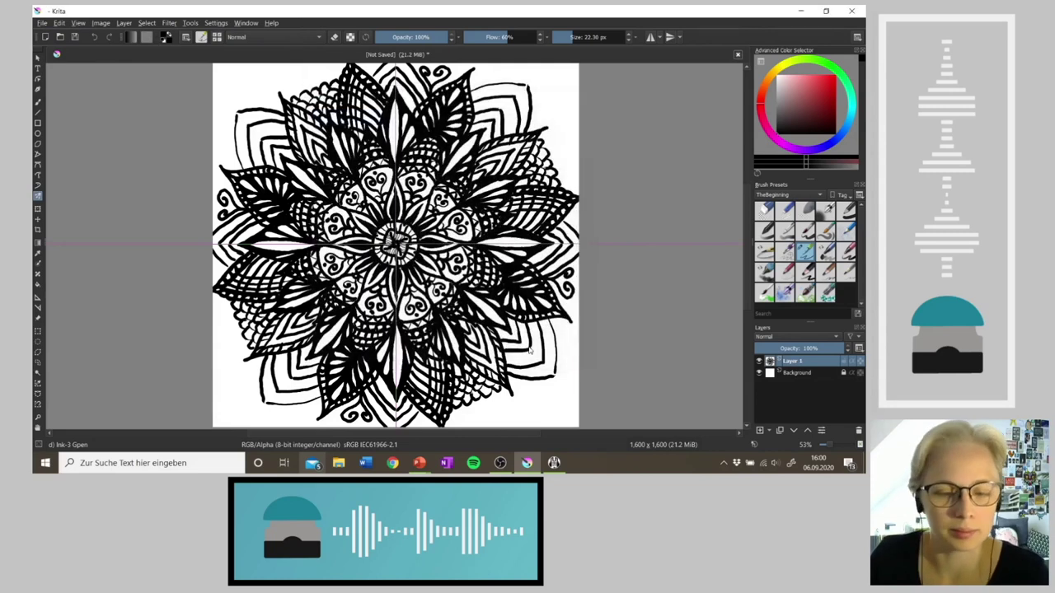
click(37, 195)
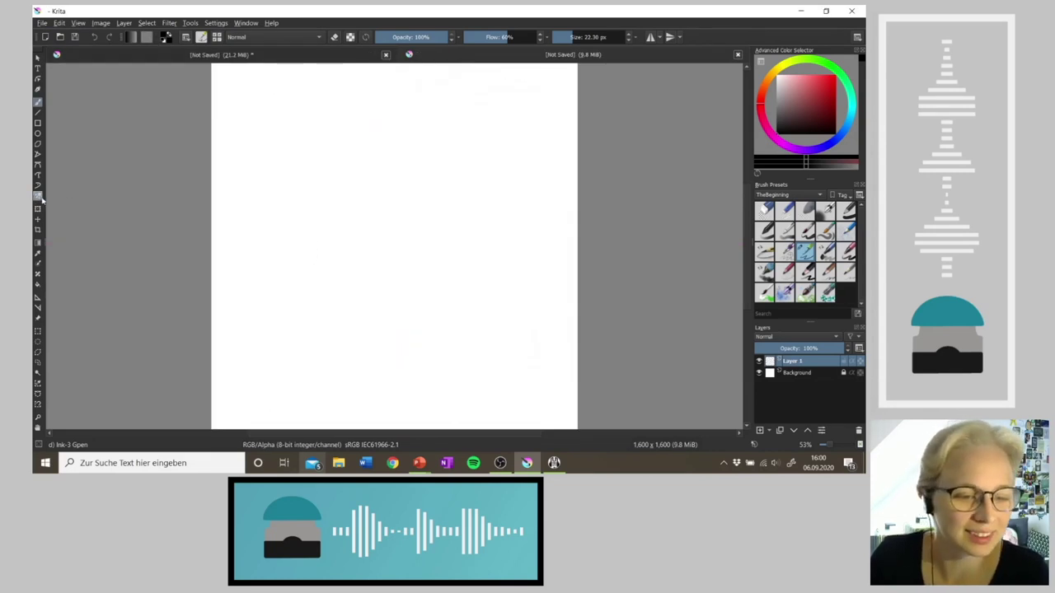
click(203, 54)
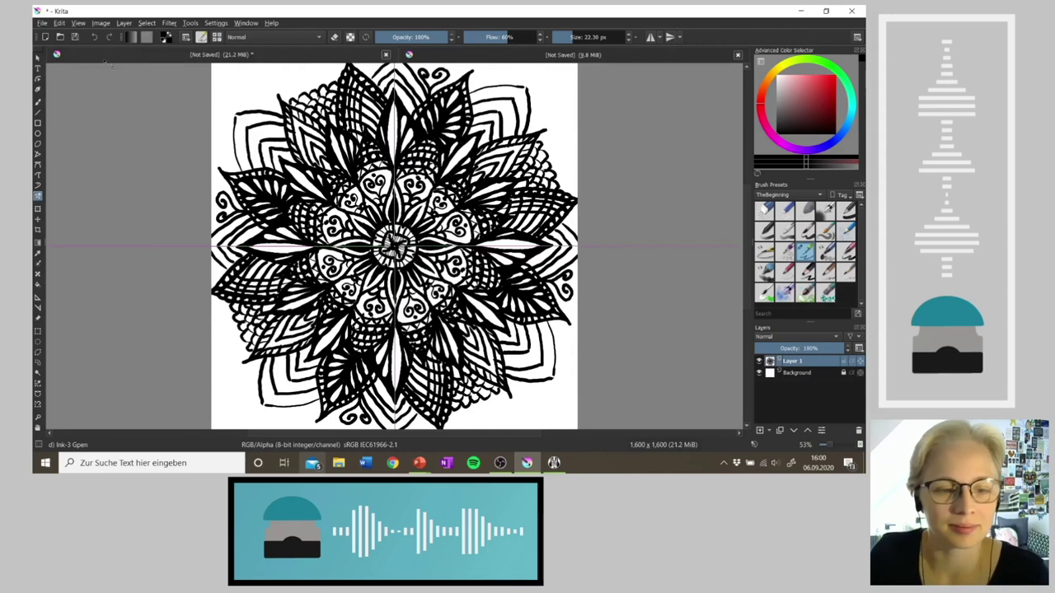
click(385, 54)
click(470, 248)
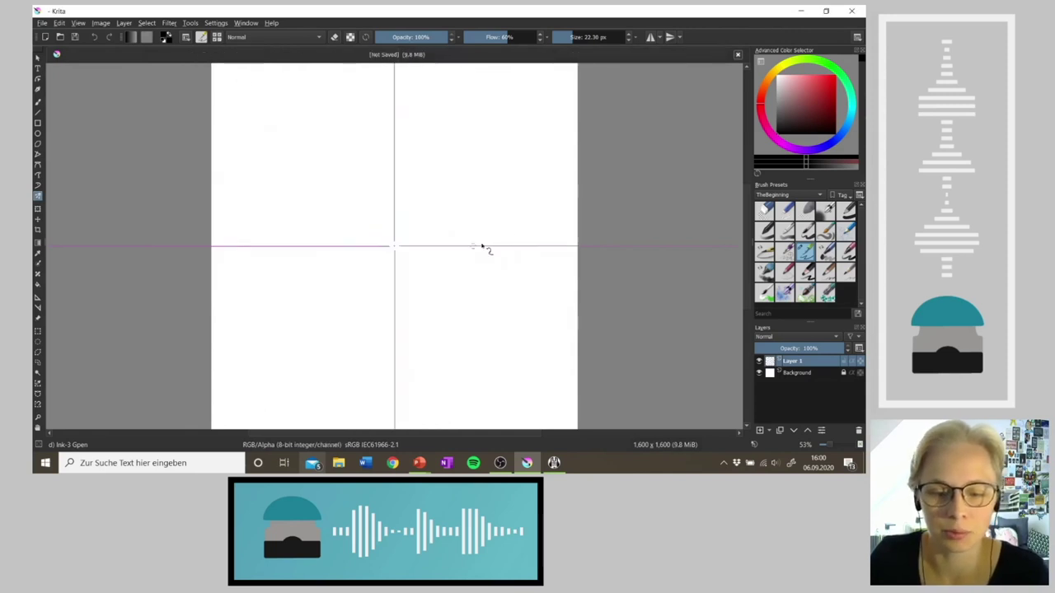
Draw a small flower of rounded loops in two layers at the centre of the blank canvas
click(394, 246)
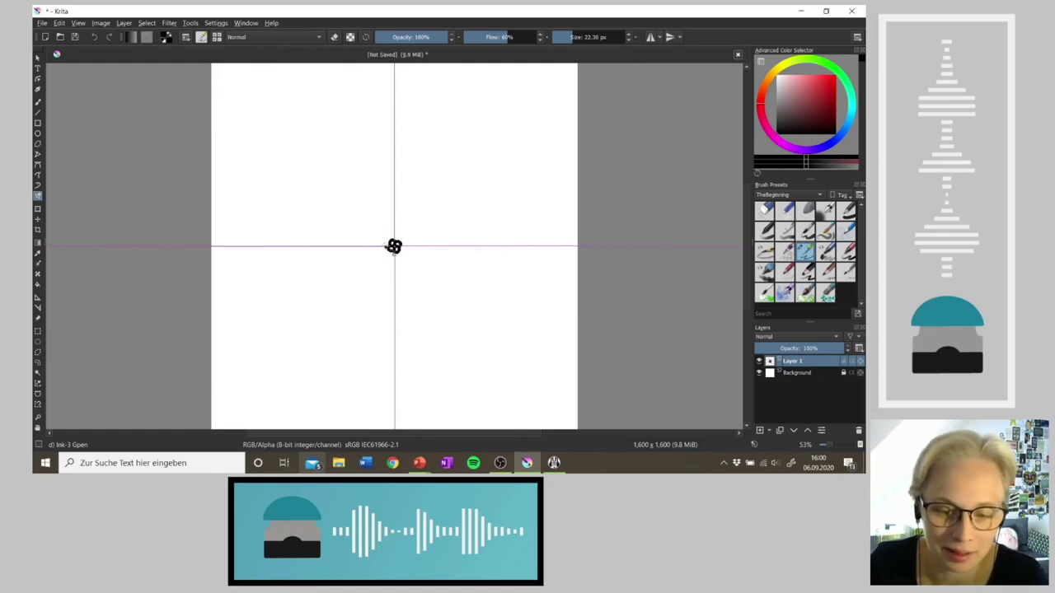
click(393, 247)
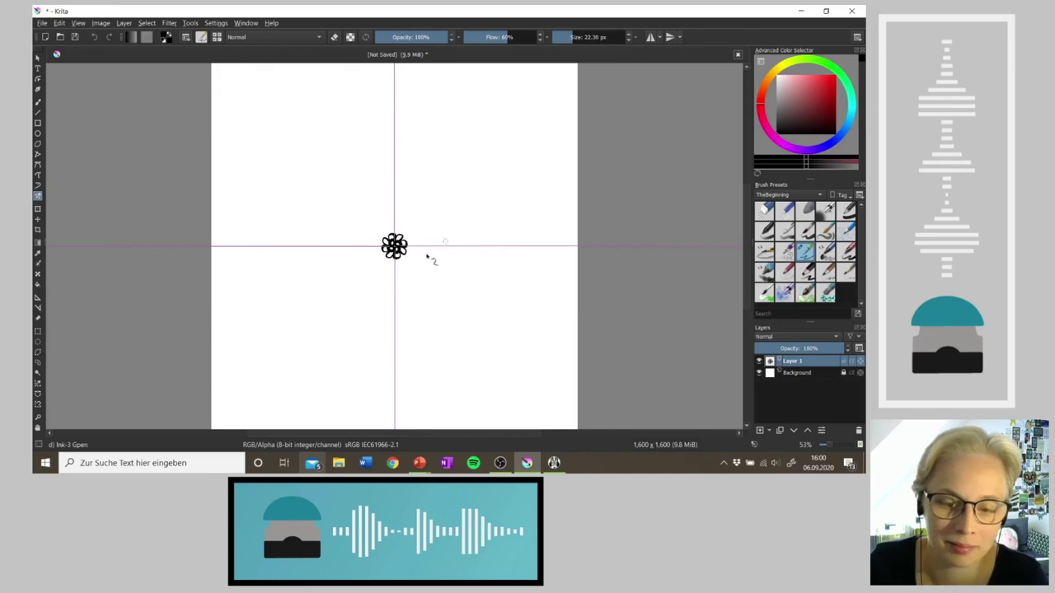
key(4)
key(4)
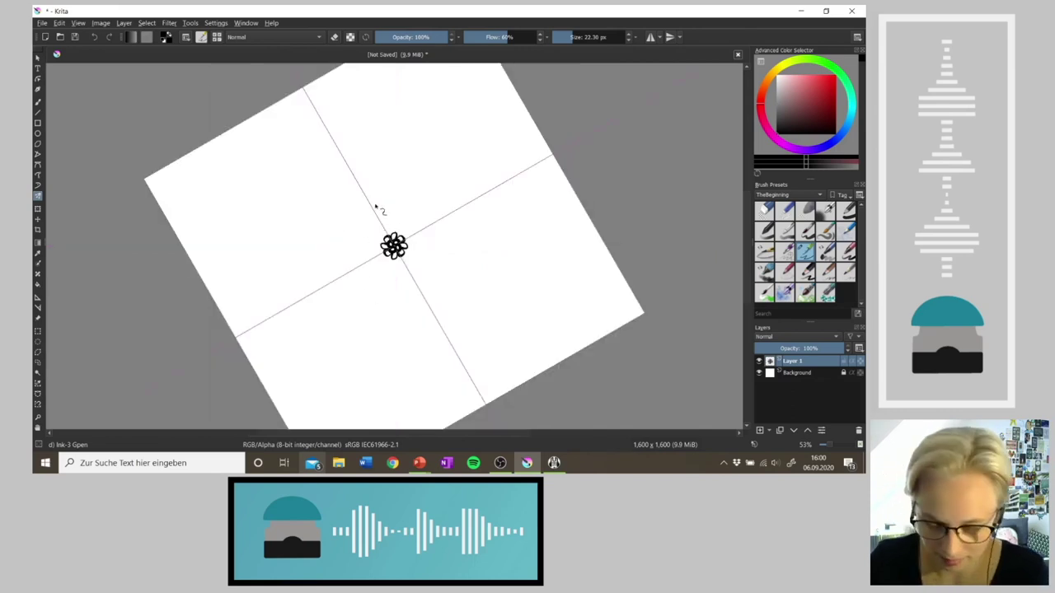
key(5)
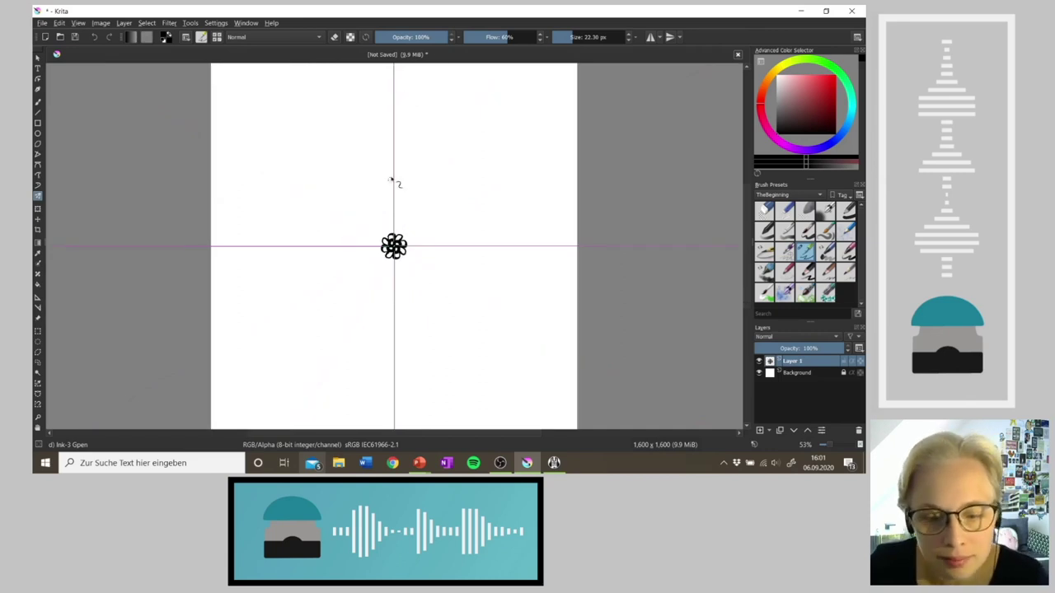
Draw a slim pointed petal along each axis and a second one extending from its tip, redrawing one uneven side
mouse_move(394, 151)
mouse_down()
mouse_move(384, 212)
mouse_move(392, 239)
mouse_up()
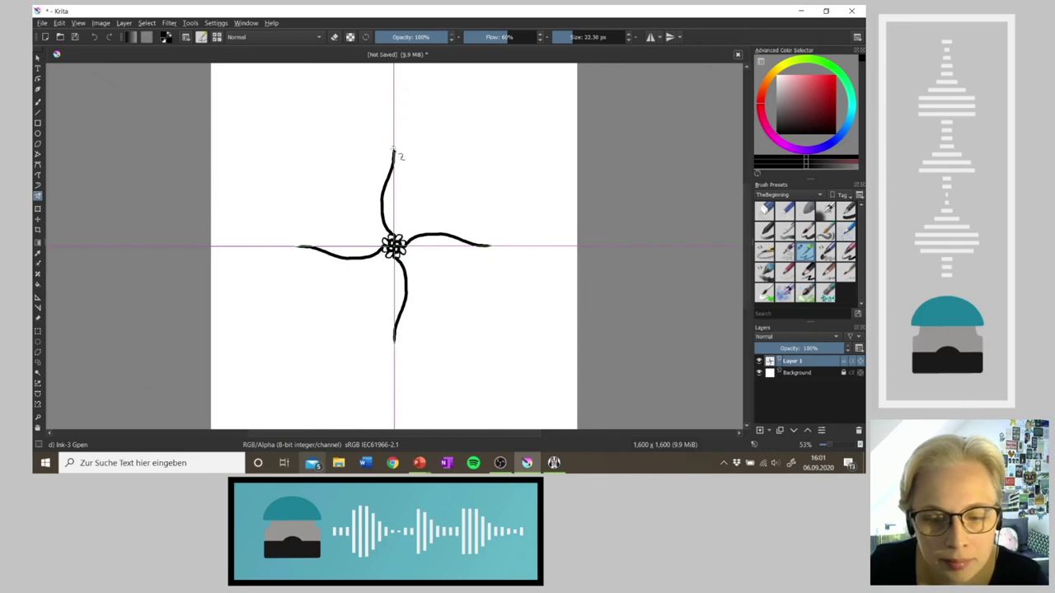
mouse_move(393, 153)
mouse_down()
mouse_move(405, 206)
mouse_move(395, 243)
mouse_up()
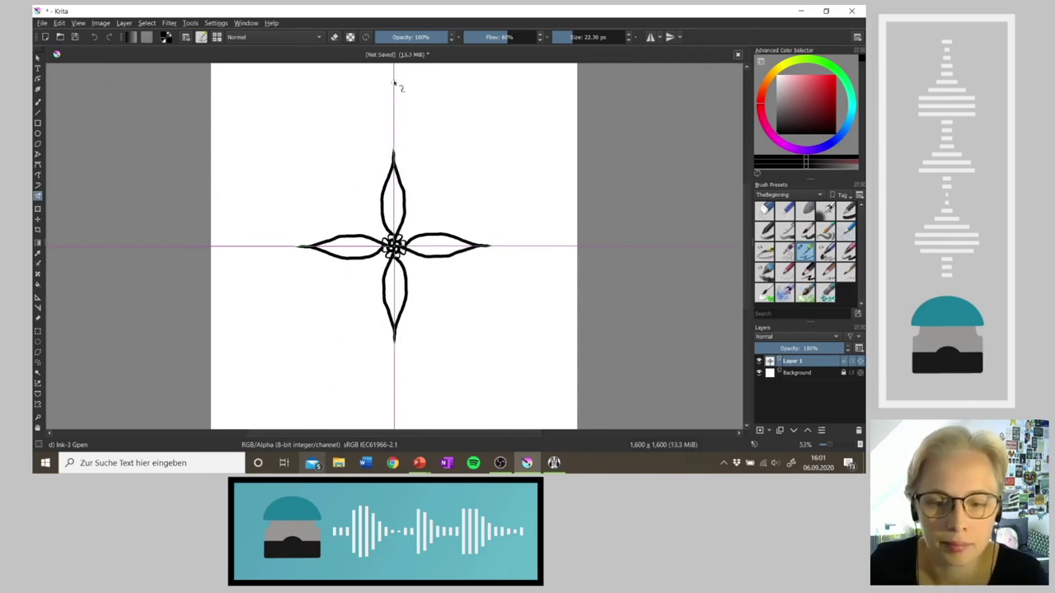
mouse_move(393, 71)
mouse_down()
mouse_move(385, 117)
mouse_move(395, 161)
mouse_up()
mouse_move(395, 69)
mouse_down()
mouse_move(407, 138)
mouse_move(396, 186)
mouse_up()
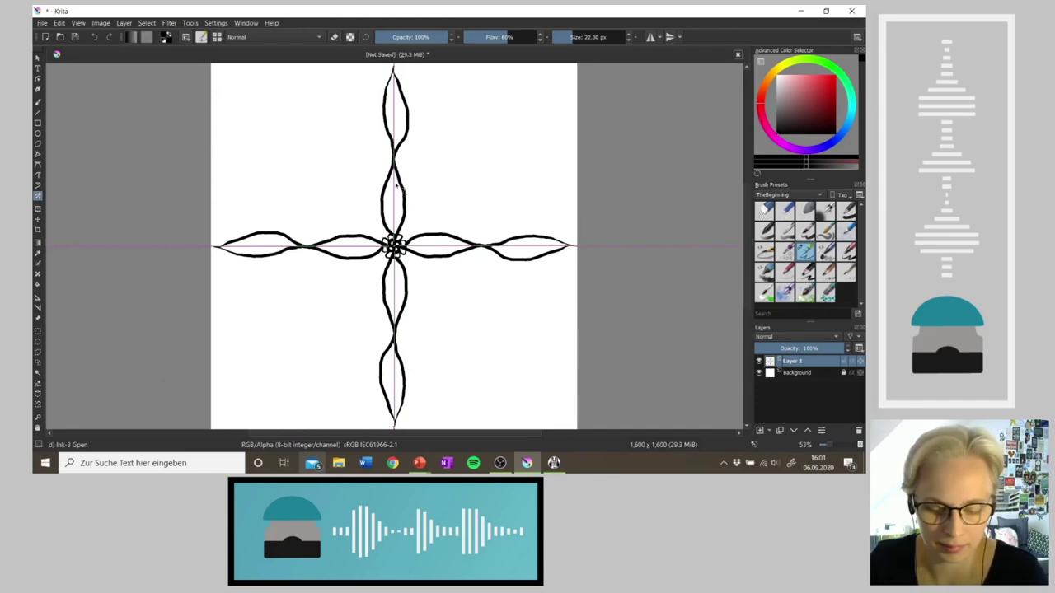
key(ctrl+z)
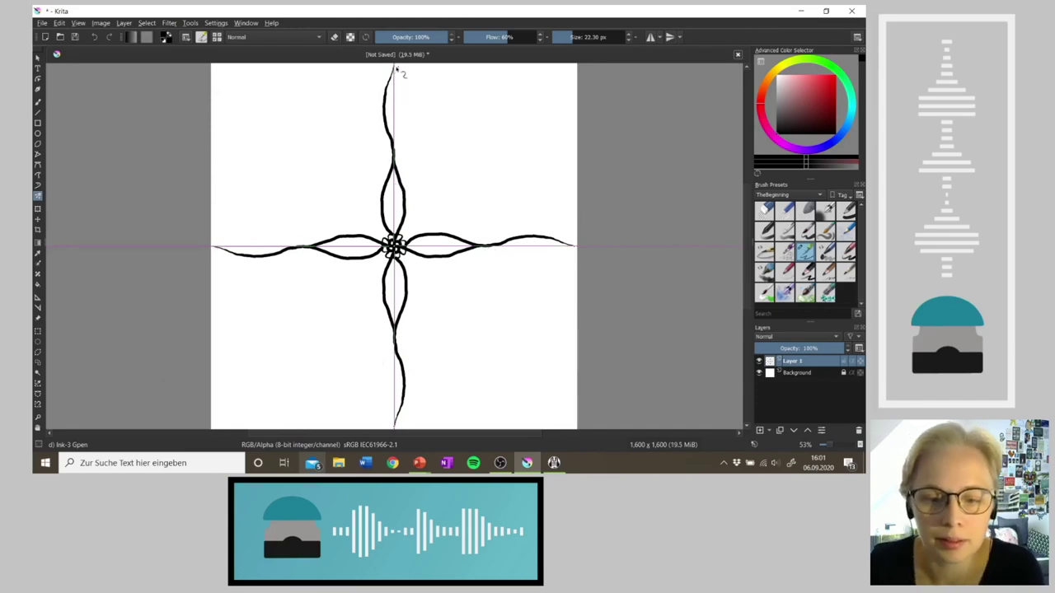
mouse_move(393, 67)
mouse_down()
mouse_move(403, 122)
mouse_move(398, 186)
mouse_up()
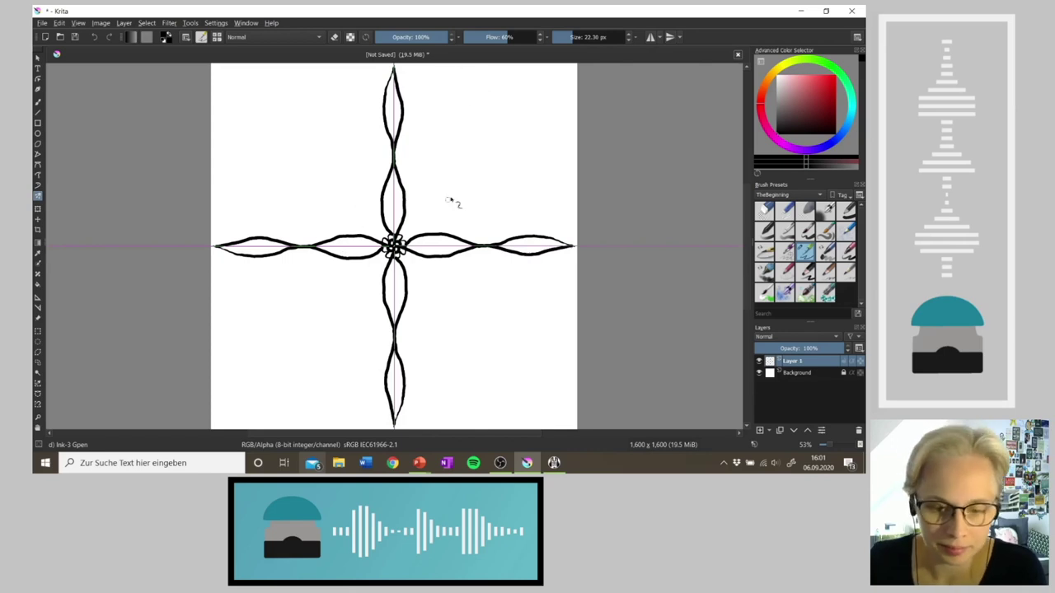
Draw a medium-length pointed petal from the centre flower into each gap between the axis petals
key(4)
key(4)
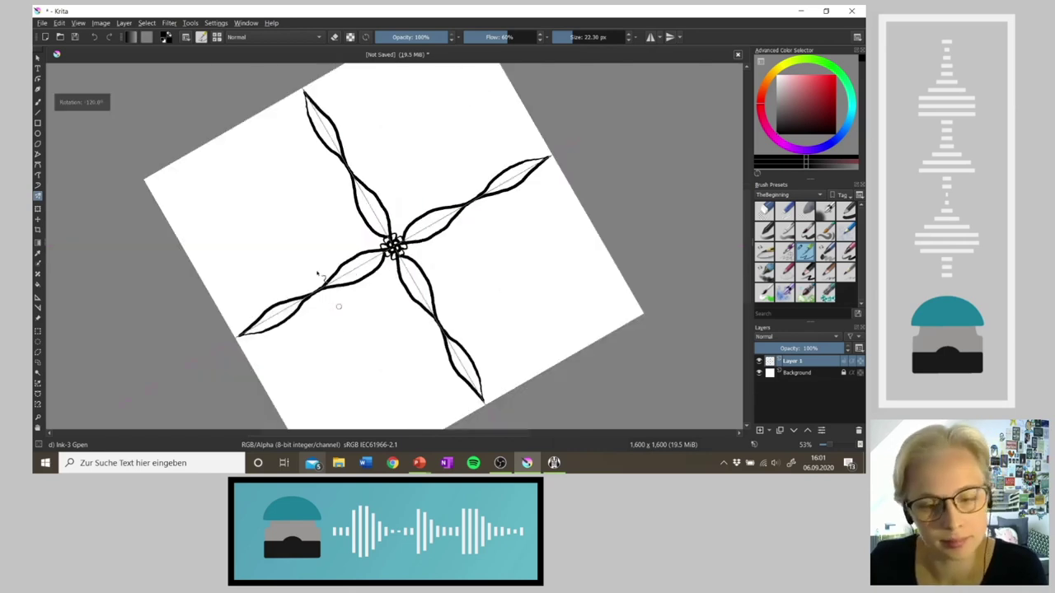
key(m)
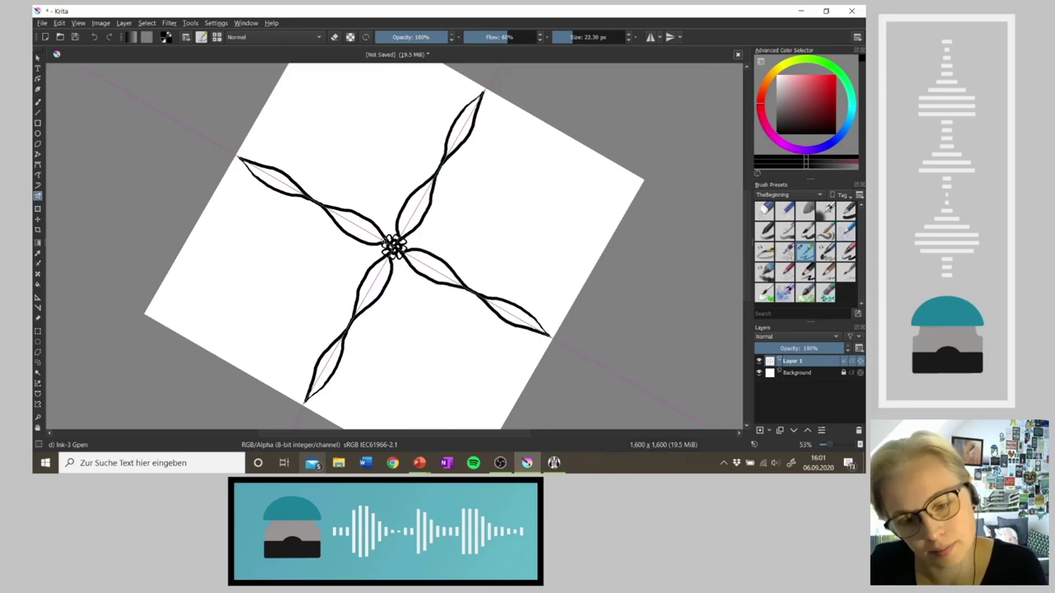
mouse_move(394, 245)
mouse_down()
mouse_move(383, 153)
mouse_move(394, 262)
mouse_up()
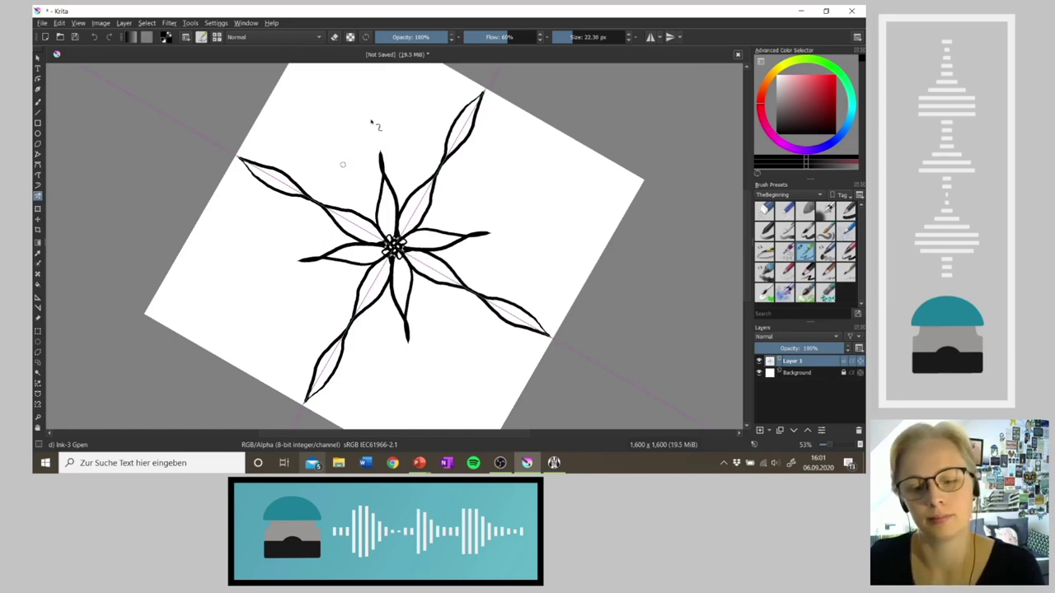
key(ctrl+z)
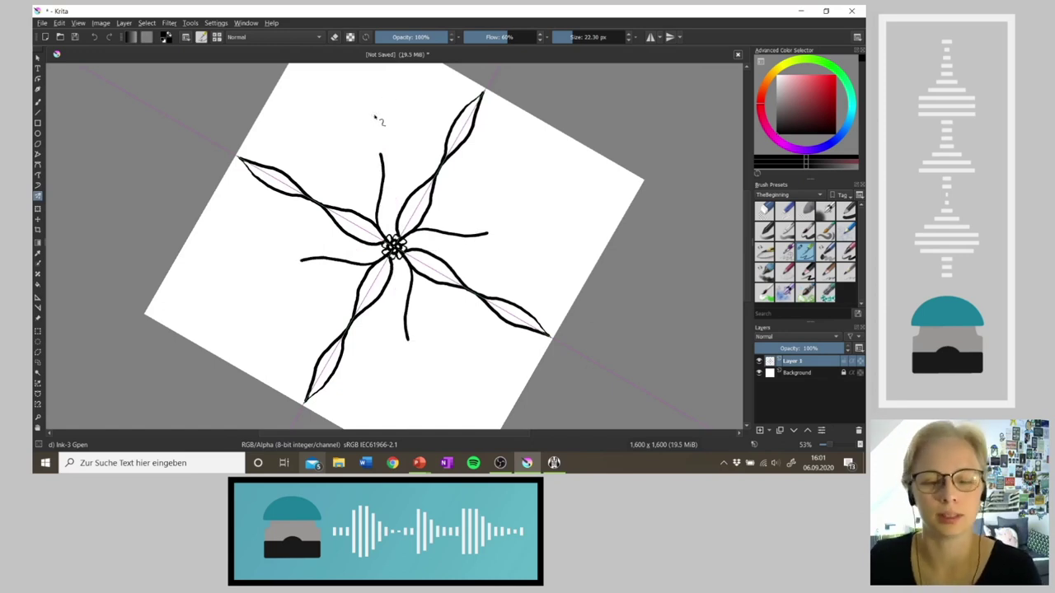
click(110, 37)
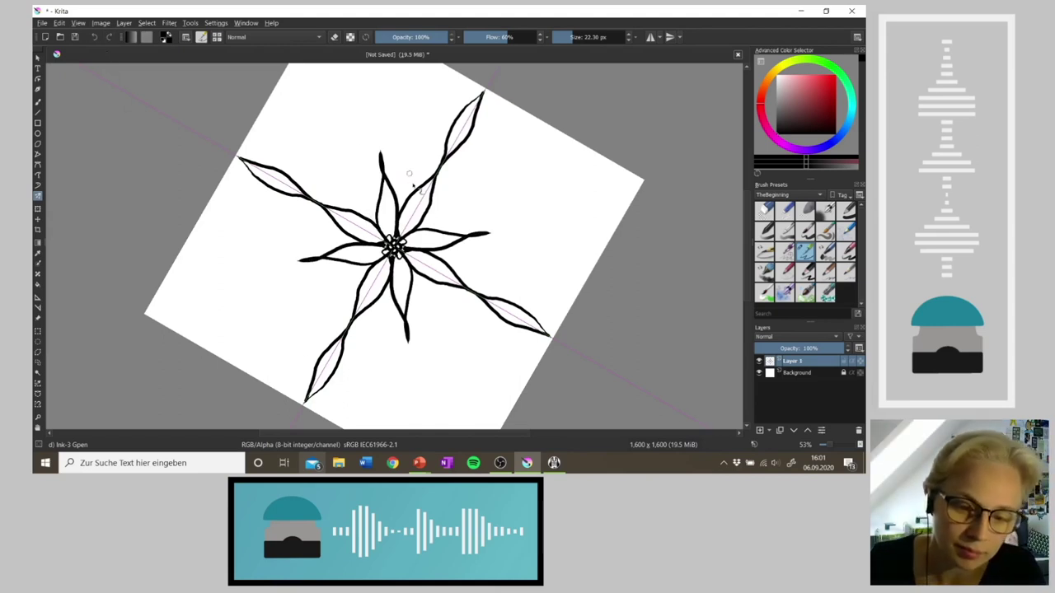
Add a short petal tip peeking out on both sides of each inner axis petal, between it and the diagonal petals
key(5)
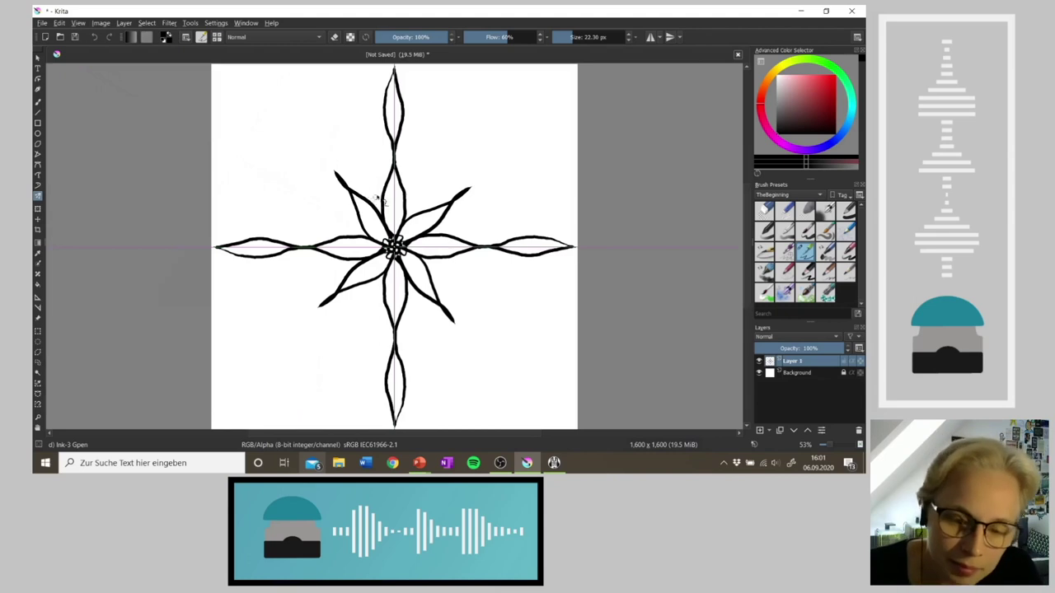
mouse_move(365, 194)
mouse_down()
mouse_move(370, 176)
mouse_move(384, 203)
mouse_up()
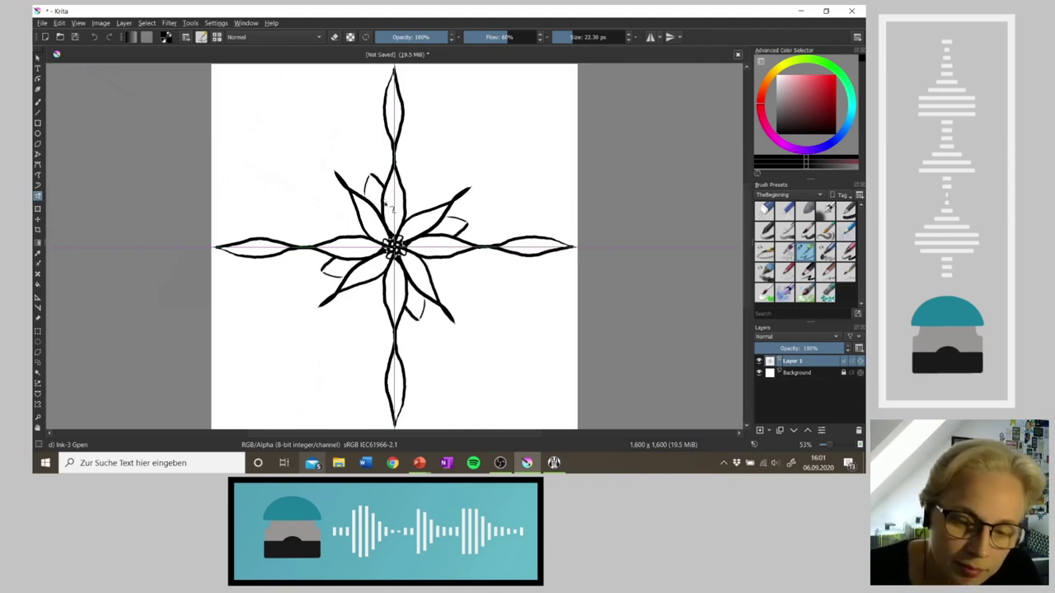
key(4)
key(4)
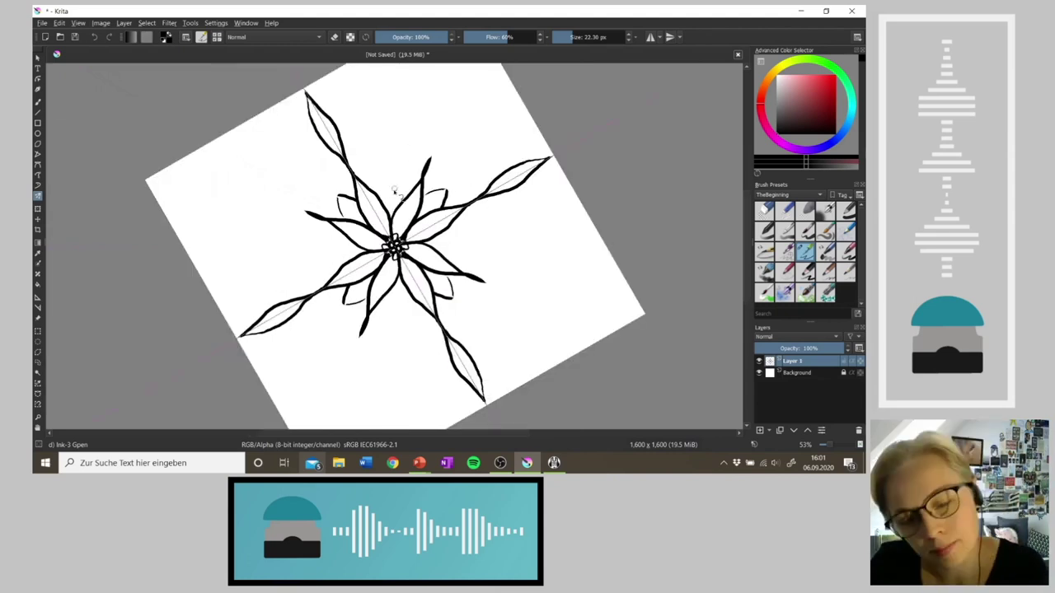
mouse_move(380, 197)
mouse_down()
mouse_move(393, 178)
mouse_move(407, 213)
mouse_up()
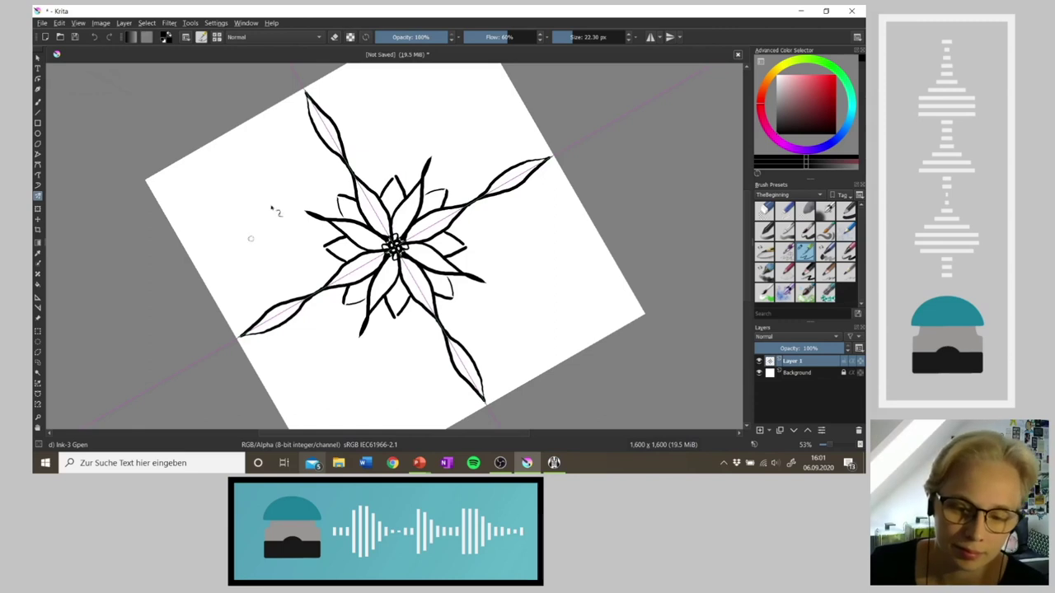
mouse_move(356, 177)
mouse_down()
mouse_move(378, 102)
mouse_move(411, 157)
mouse_move(414, 186)
mouse_up()
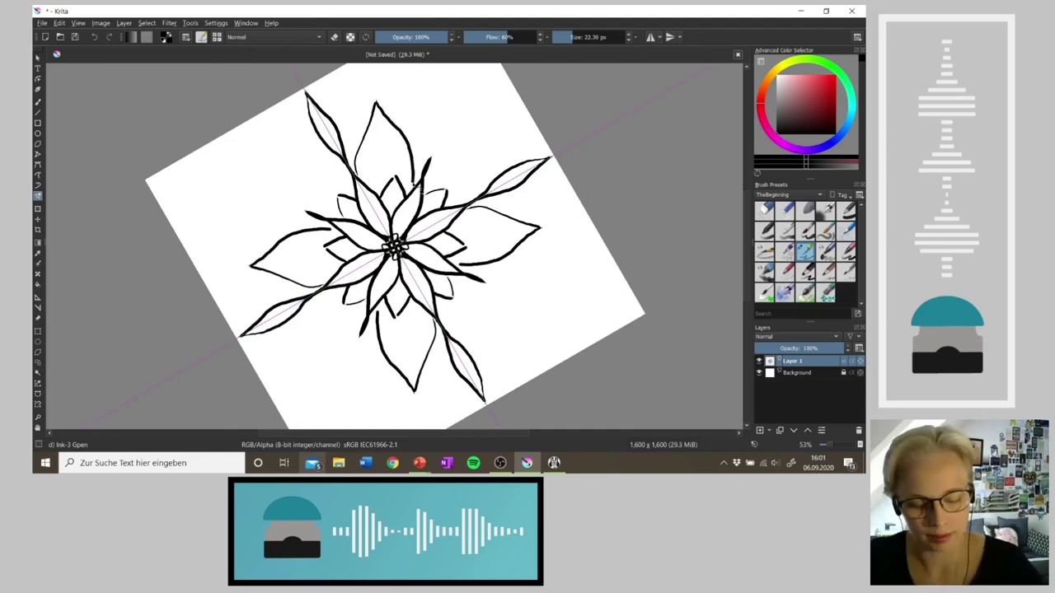
key(ctrl+z)
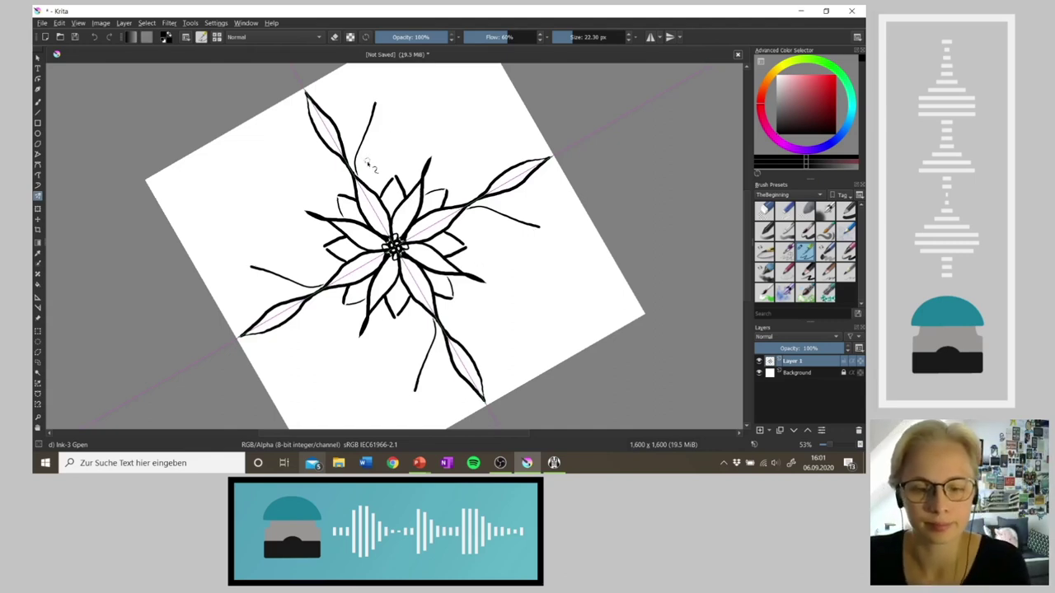
mouse_move(383, 89)
mouse_down()
mouse_move(415, 160)
mouse_move(414, 186)
mouse_up()
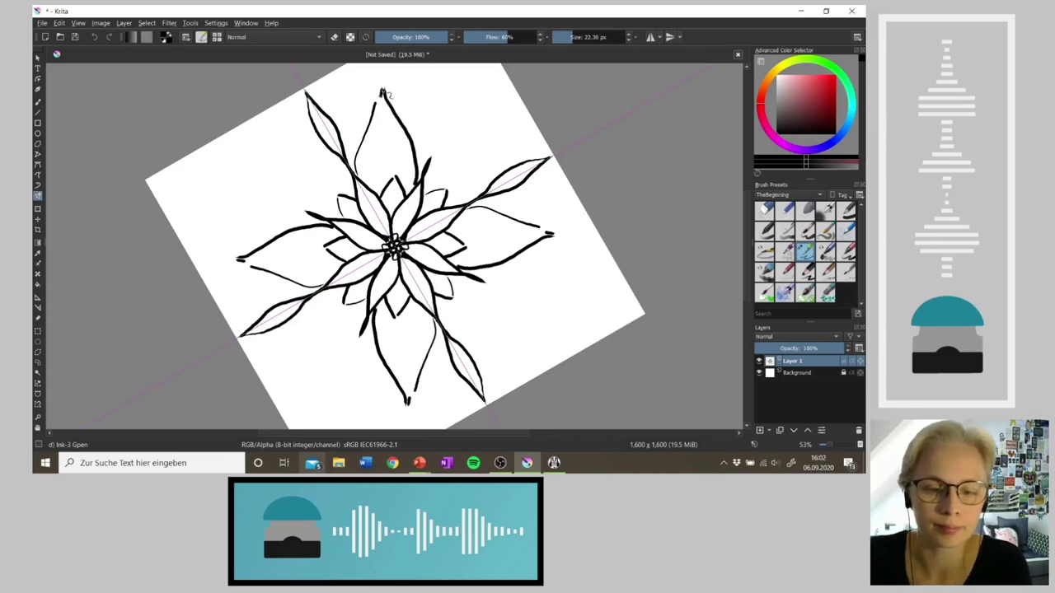
key(ctrl+z)
key(ctrl+z)
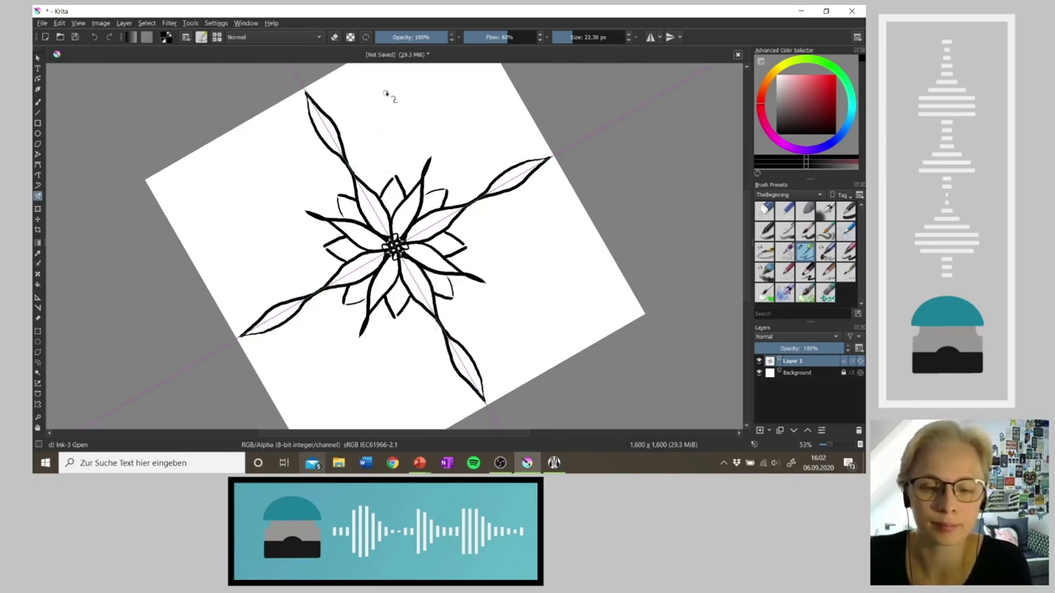
drag(386, 95, 354, 175)
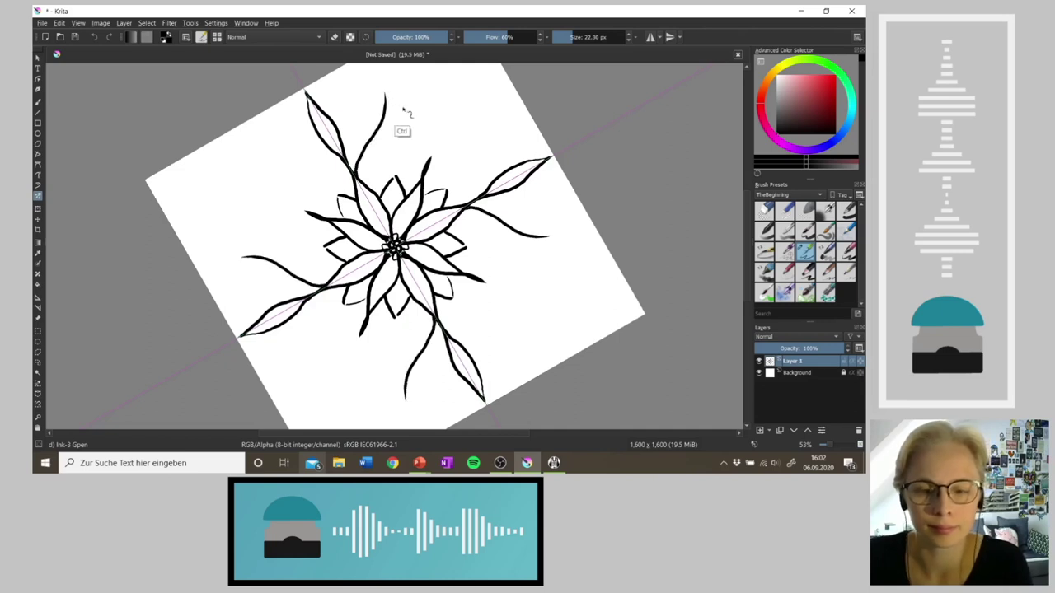
key(ctrl+z)
mouse_move(394, 117)
mouse_down()
mouse_move(397, 89)
mouse_move(359, 188)
mouse_up()
key(ctrl+z)
key(ctrl+z)
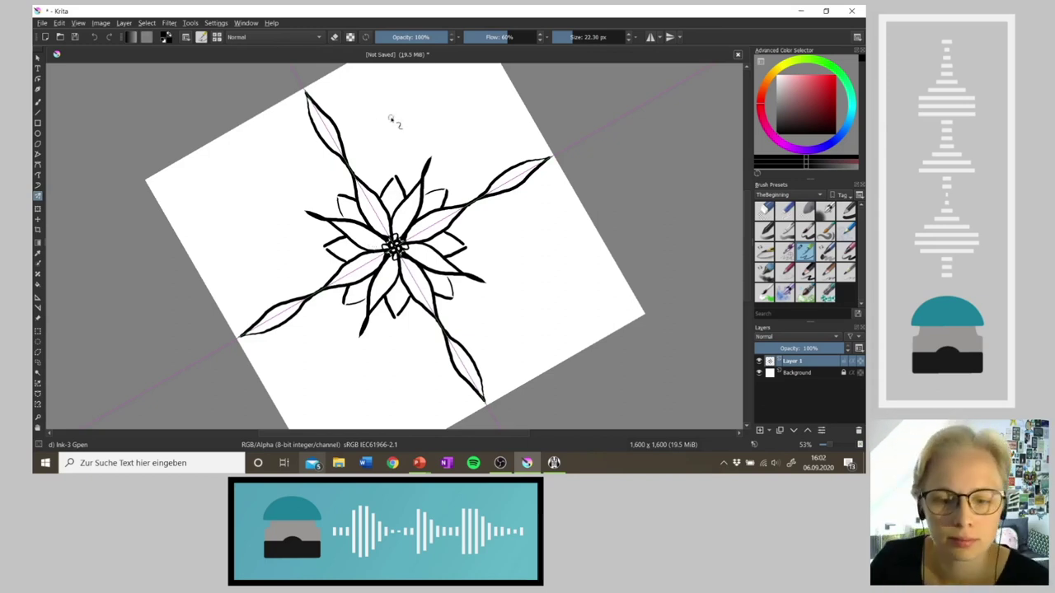
drag(396, 99, 361, 182)
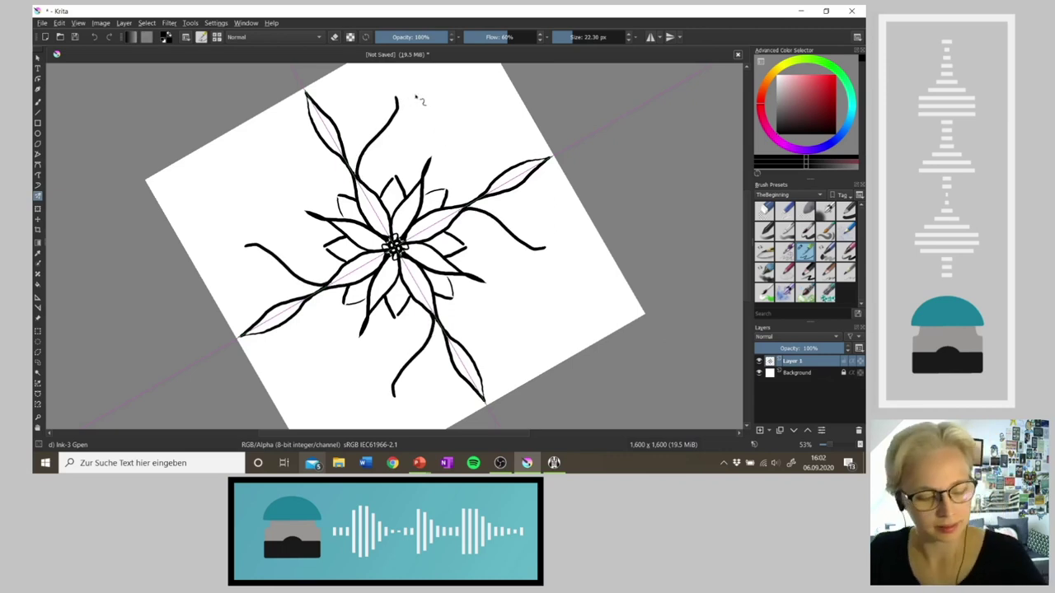
key(ctrl+z)
Draw a large pointed petal on each side of every axis, running from the diagonal petal to the axis petals' joint
drag(395, 97, 361, 183)
drag(394, 99, 419, 183)
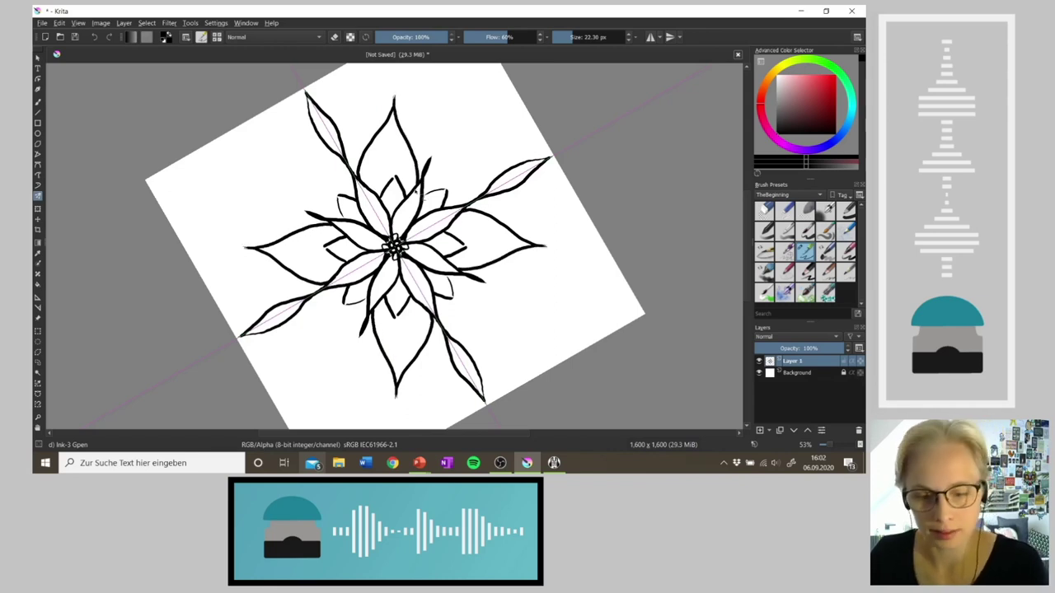
key(4)
key(4)
key(4)
key(4)
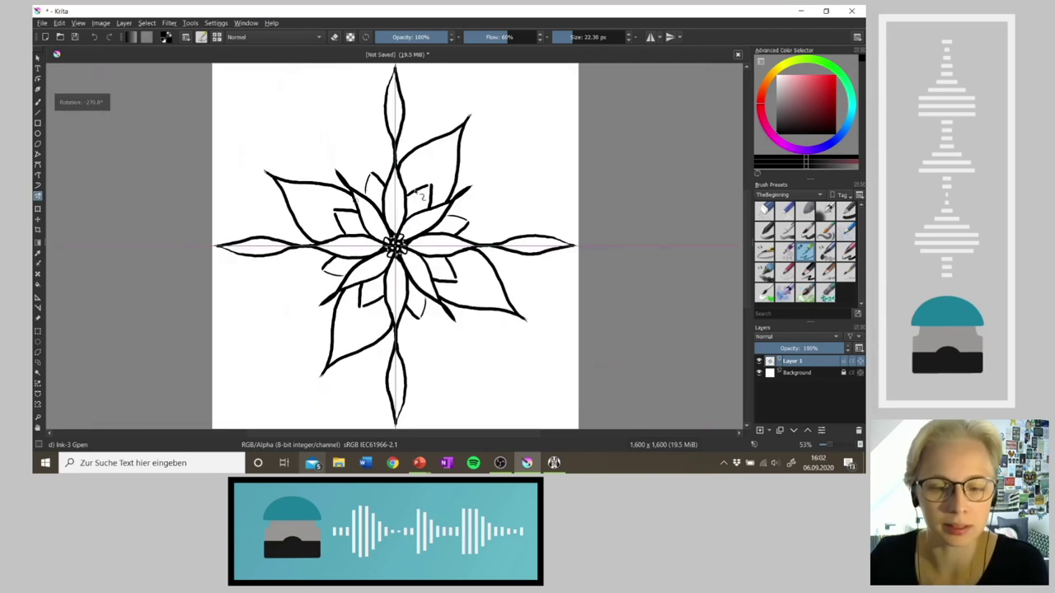
mouse_move(350, 101)
mouse_down()
mouse_move(346, 164)
mouse_move(368, 202)
mouse_up()
mouse_move(353, 102)
mouse_down()
mouse_move(390, 164)
mouse_move(392, 199)
mouse_up()
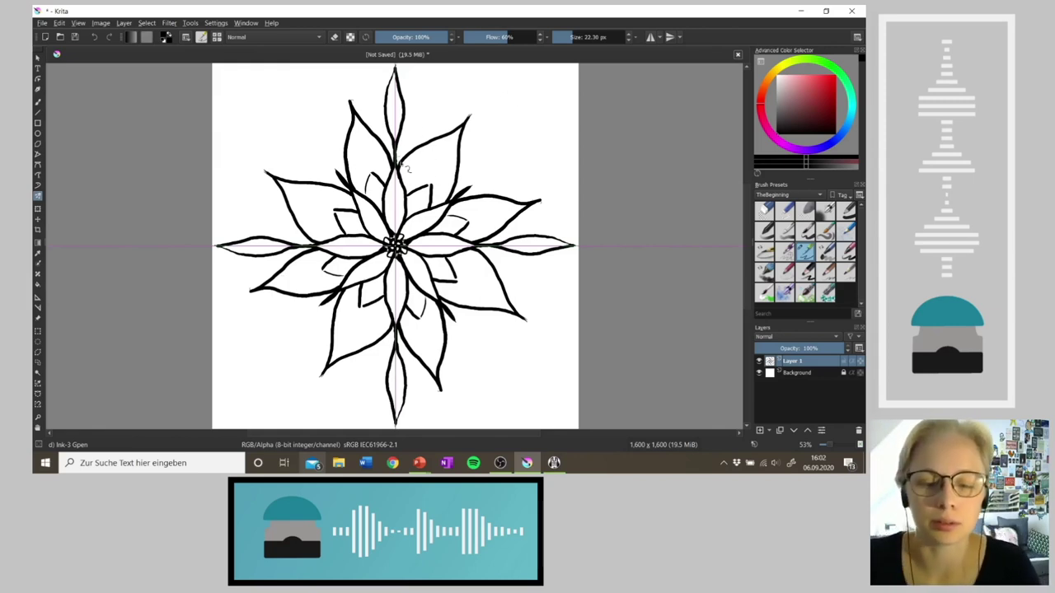
mouse_move(402, 169)
mouse_down()
mouse_move(401, 149)
mouse_move(388, 147)
mouse_move(416, 140)
mouse_move(387, 139)
mouse_up()
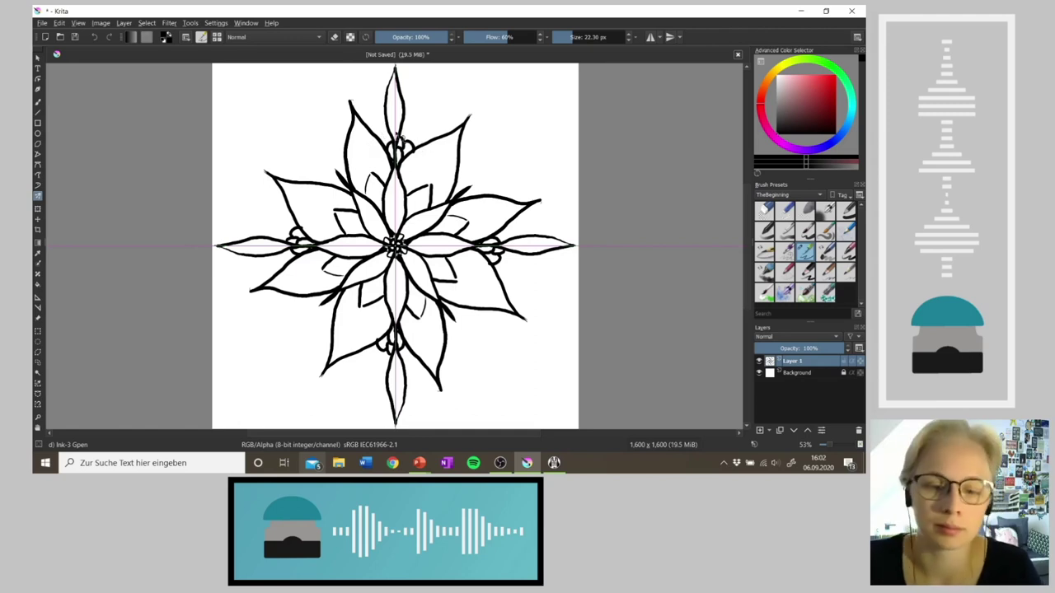
drag(389, 148, 382, 140)
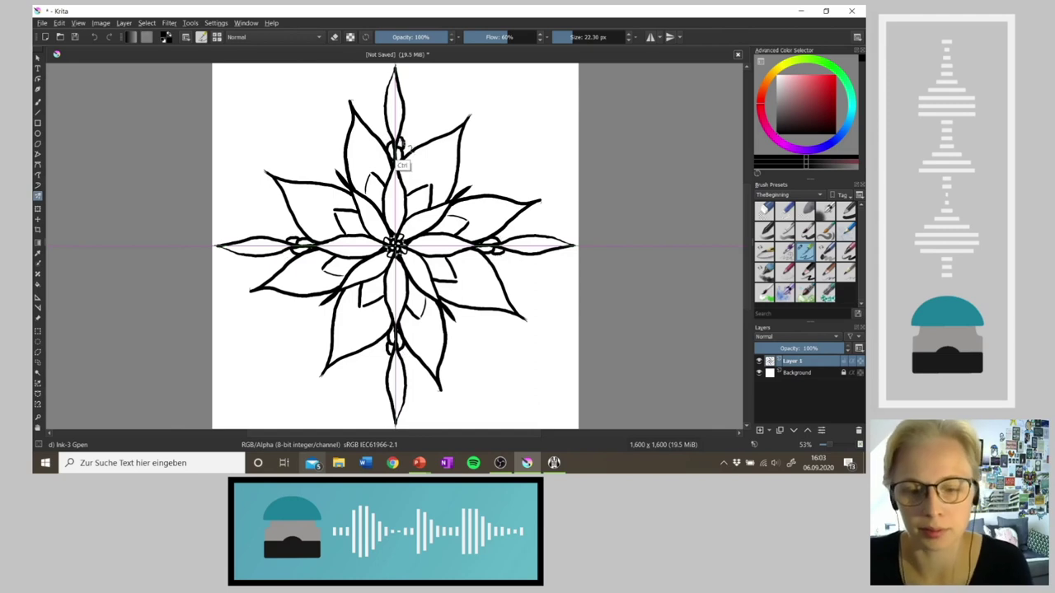
key(ctrl+z)
key(ctrl+z)
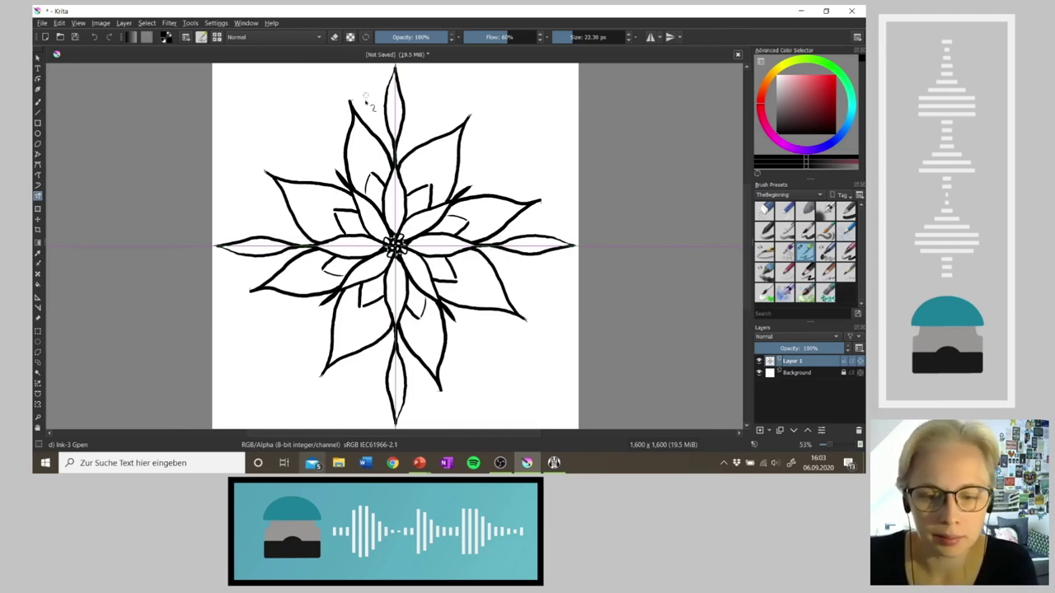
mouse_move(377, 125)
mouse_down()
mouse_move(393, 159)
mouse_move(381, 128)
mouse_move(397, 169)
mouse_move(410, 130)
mouse_up()
key(ctrl+z)
key(ctrl+z)
key(ctrl+z)
key(ctrl+z)
key(ctrl+z)
key(ctrl+z)
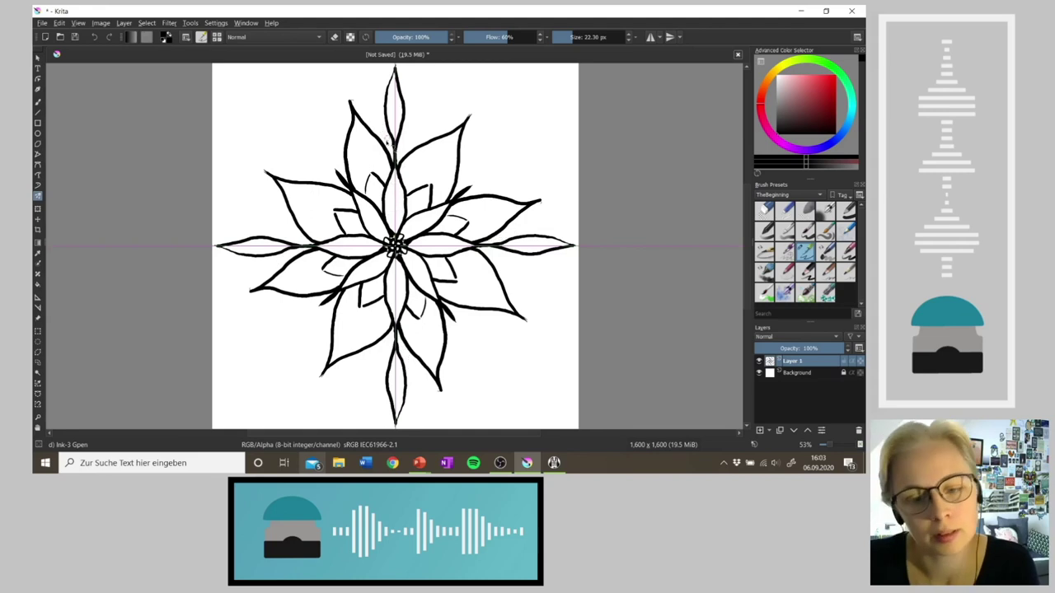
mouse_move(378, 124)
mouse_down()
mouse_move(402, 163)
mouse_move(391, 142)
mouse_move(424, 129)
mouse_up()
mouse_move(398, 164)
mouse_down()
mouse_move(418, 128)
mouse_move(408, 127)
mouse_up()
key(ctrl+z)
key(ctrl+z)
key(ctrl+z)
key(ctrl+z)
key(ctrl+z)
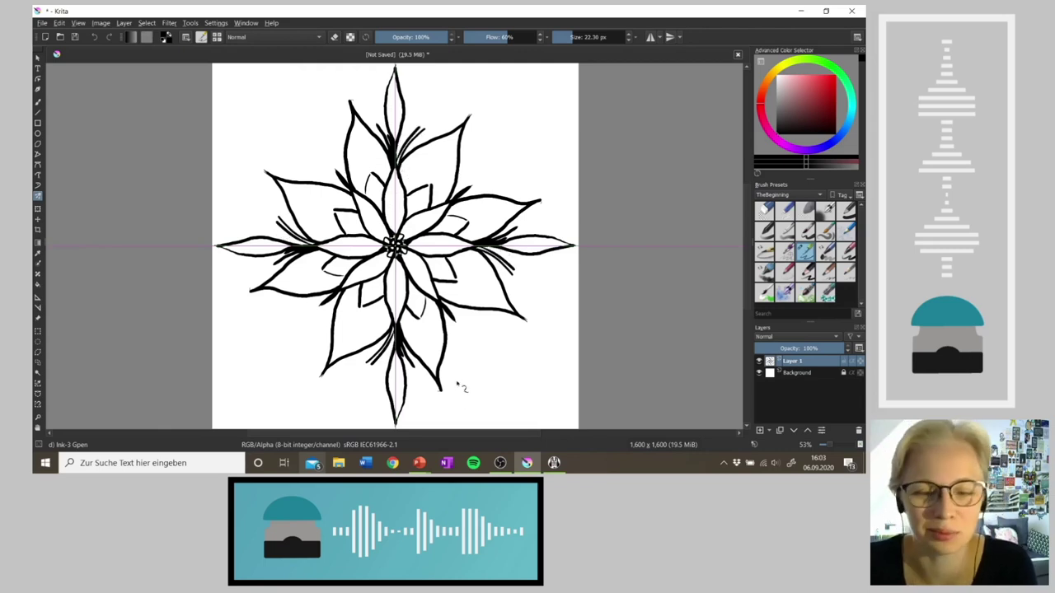
key(ctrl+z)
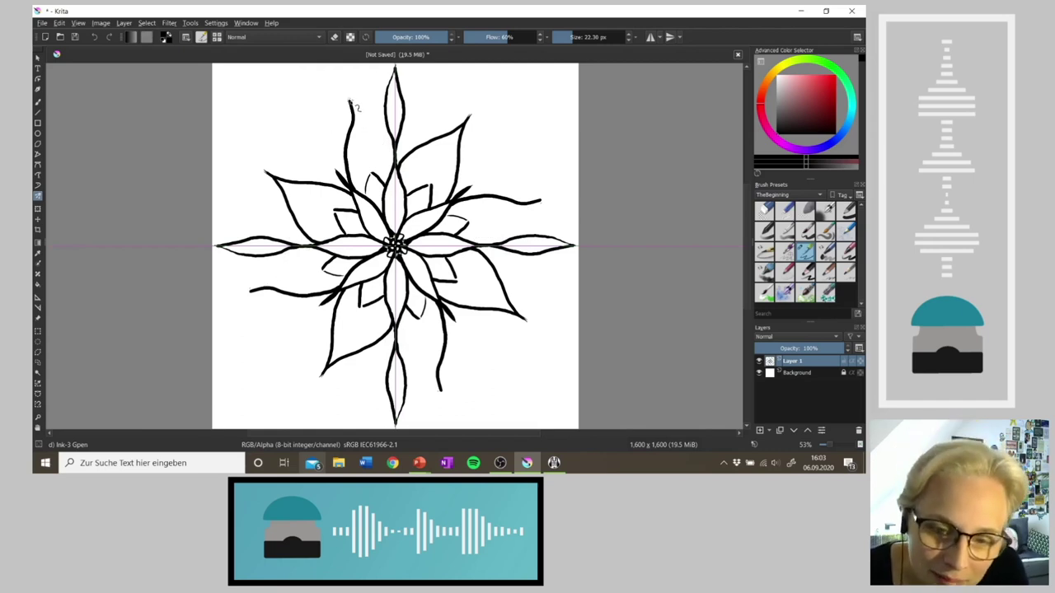
Redraw the missing side of the large petals and fill the gaps beside the outer axis petals with rows of small rounded scales
mouse_move(354, 105)
mouse_down()
mouse_move(387, 145)
mouse_move(396, 186)
mouse_up()
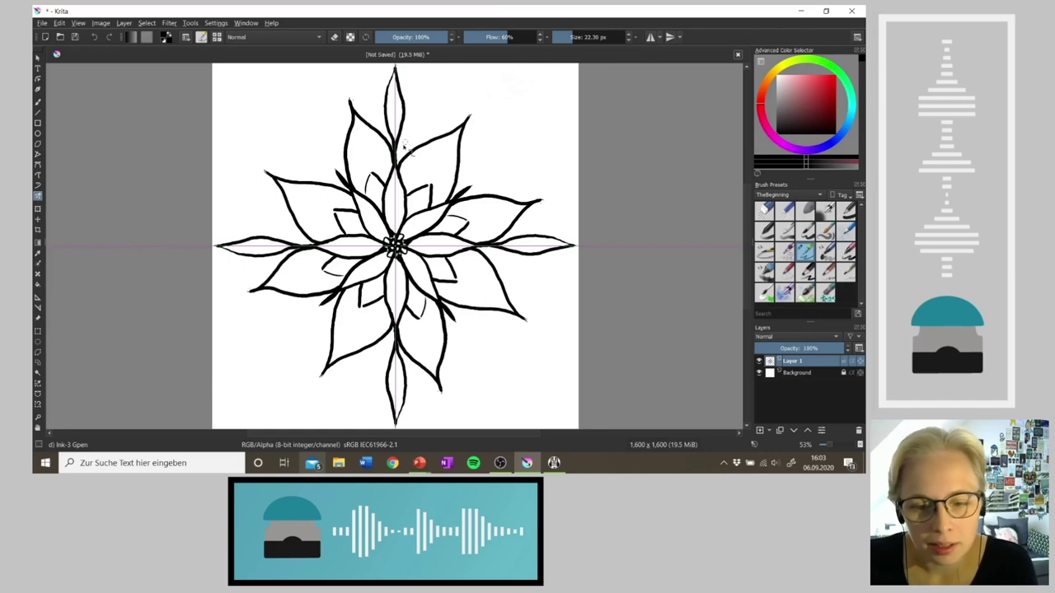
mouse_move(397, 137)
mouse_down()
mouse_move(410, 145)
mouse_move(404, 131)
mouse_move(417, 123)
mouse_move(414, 136)
mouse_move(405, 107)
mouse_move(424, 136)
mouse_move(437, 135)
mouse_move(409, 114)
mouse_move(384, 132)
mouse_move(382, 119)
mouse_move(361, 115)
mouse_move(386, 103)
mouse_move(356, 109)
mouse_move(387, 93)
mouse_up()
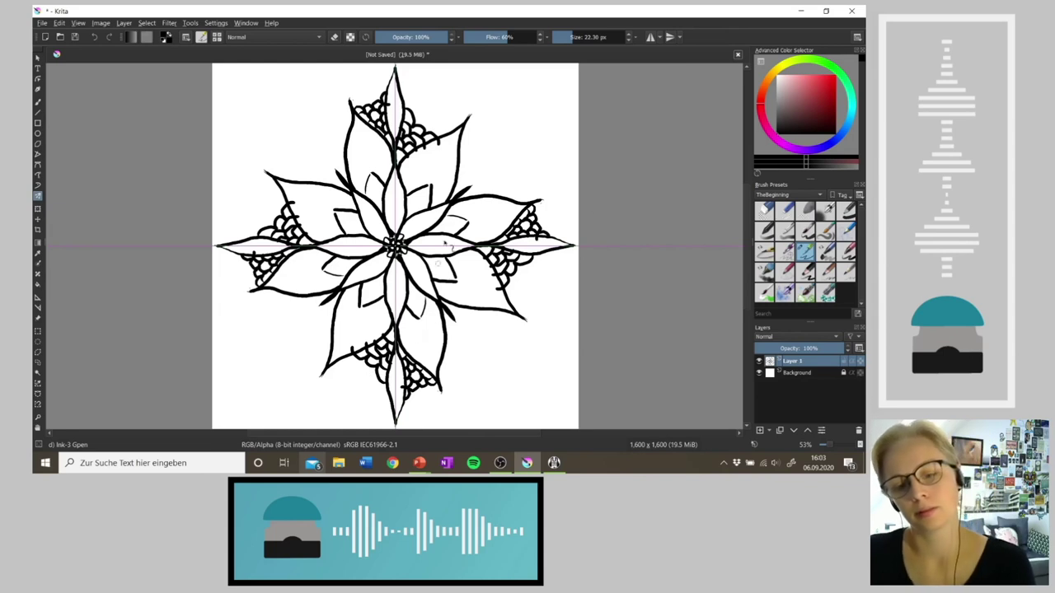
mouse_move(409, 105)
mouse_down()
mouse_move(449, 122)
mouse_move(446, 131)
mouse_up()
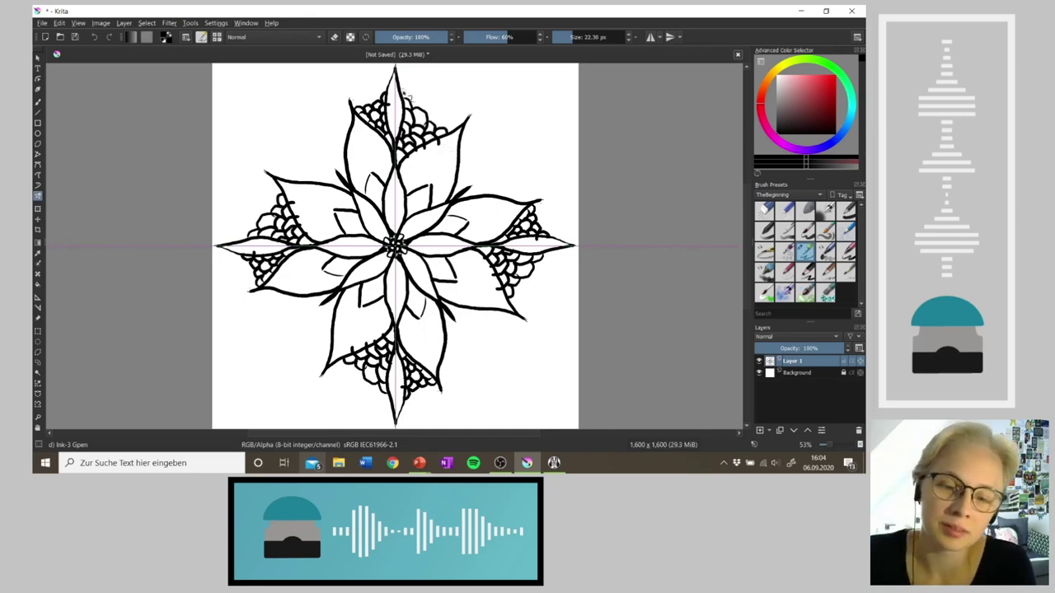
mouse_move(408, 97)
mouse_down()
mouse_move(439, 102)
mouse_move(429, 118)
mouse_move(445, 122)
mouse_up()
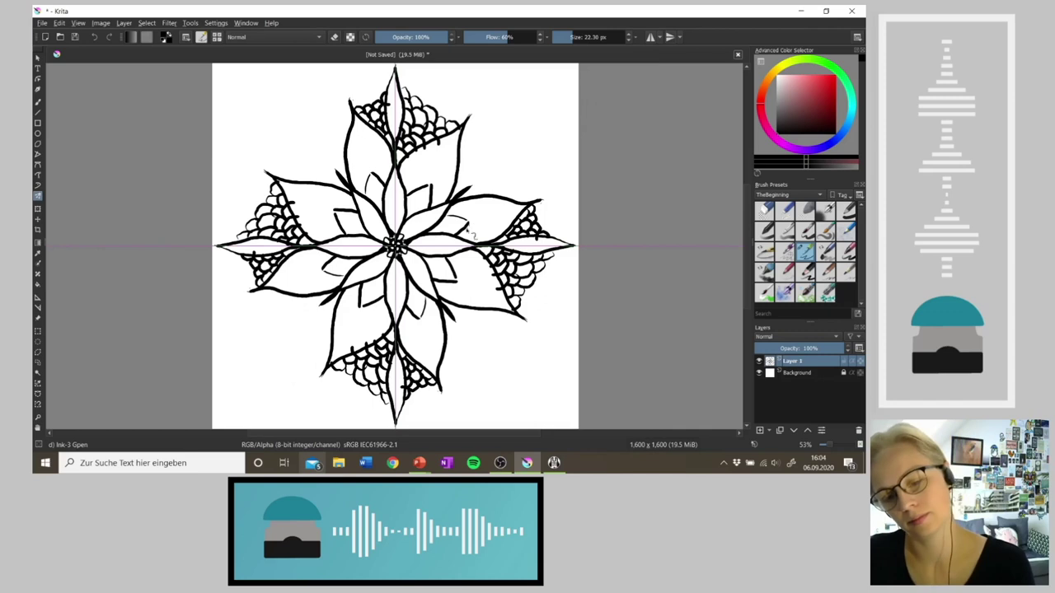
key(6)
key(6)
key(6)
key(6)
key(4)
key(4)
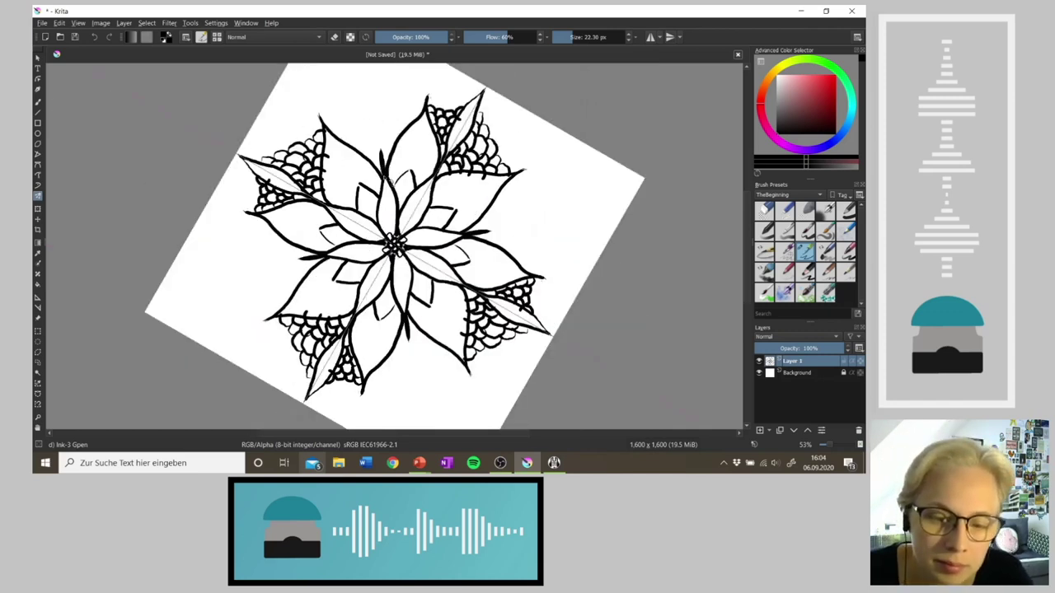
mouse_move(353, 123)
mouse_down()
mouse_move(365, 115)
mouse_move(370, 133)
mouse_move(392, 136)
mouse_move(394, 115)
mouse_move(351, 137)
mouse_move(378, 160)
mouse_up()
key(ctrl+z)
key(ctrl+z)
key(ctrl+z)
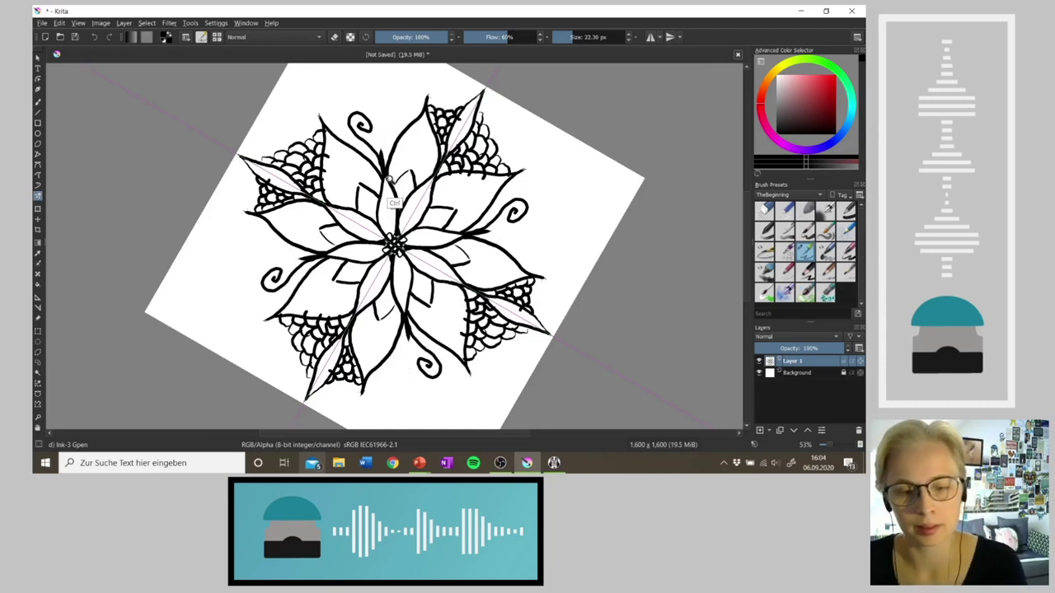
key(ctrl+z)
key(ctrl+z)
Draw a large spiral curl and a smaller one beside it, growing from each diagonal petal tip between the large petals
mouse_move(377, 170)
mouse_down()
mouse_move(346, 129)
mouse_move(371, 126)
mouse_move(358, 135)
mouse_up()
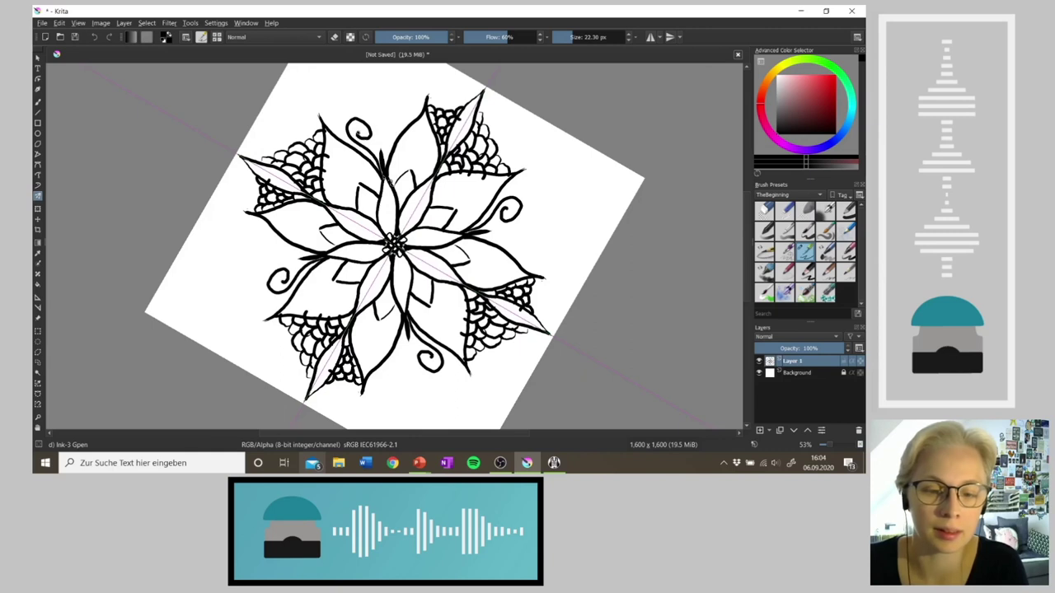
mouse_move(389, 175)
mouse_down()
mouse_move(385, 117)
mouse_move(381, 131)
mouse_up()
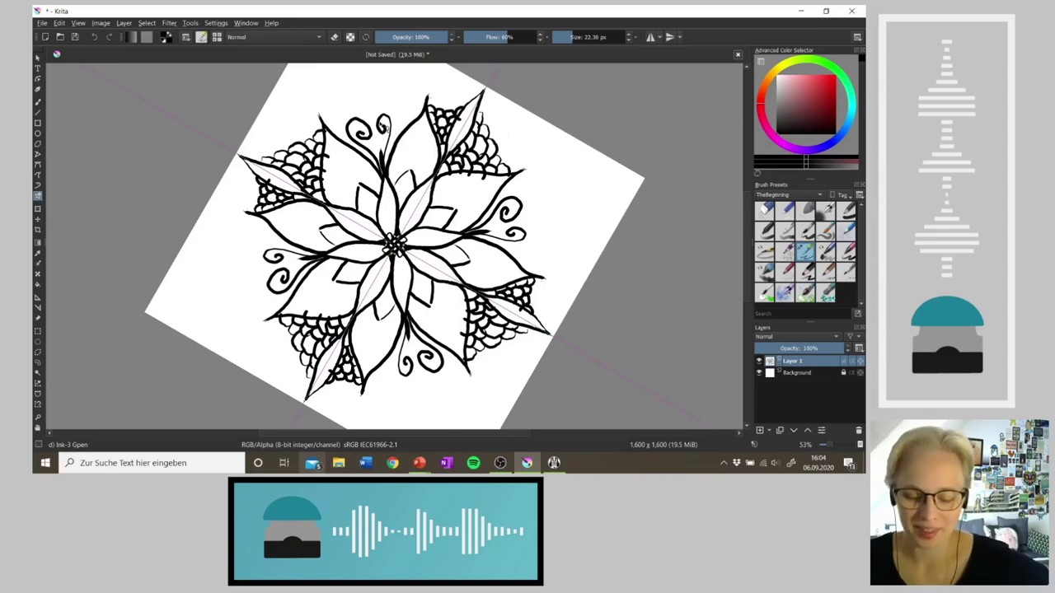
key(5)
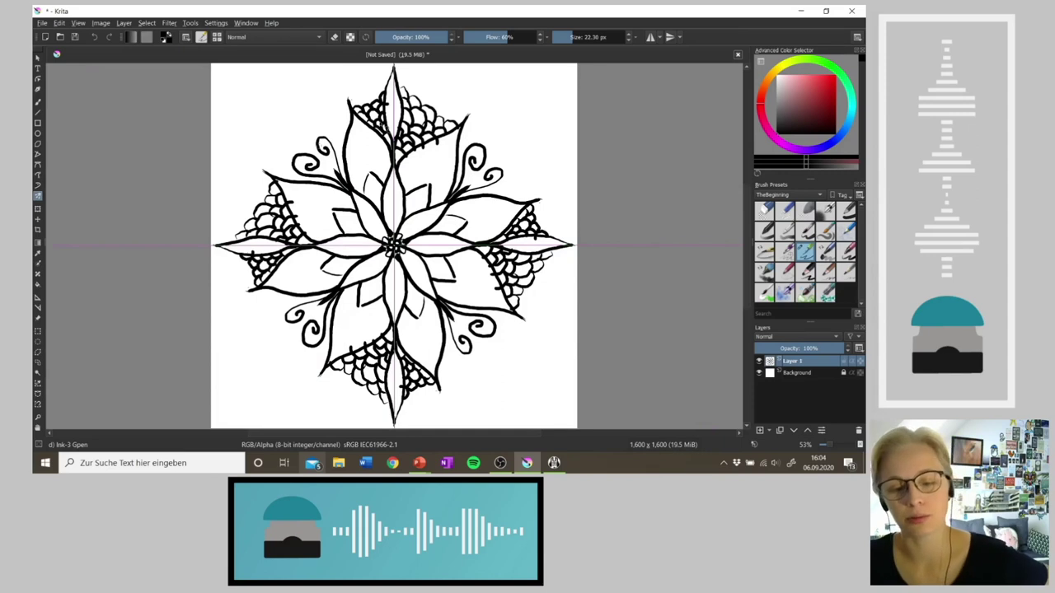
key(4)
key(4)
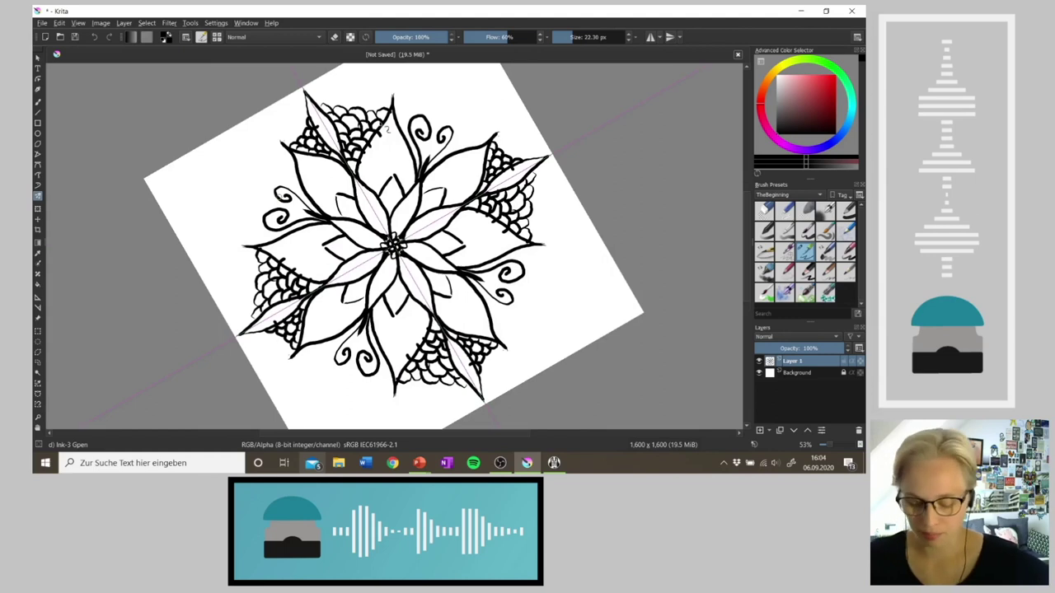
Draw a large pointed outer petal around each pair of spiral curls, starting and ending at the neighbouring large petals' tips
key(4)
key(4)
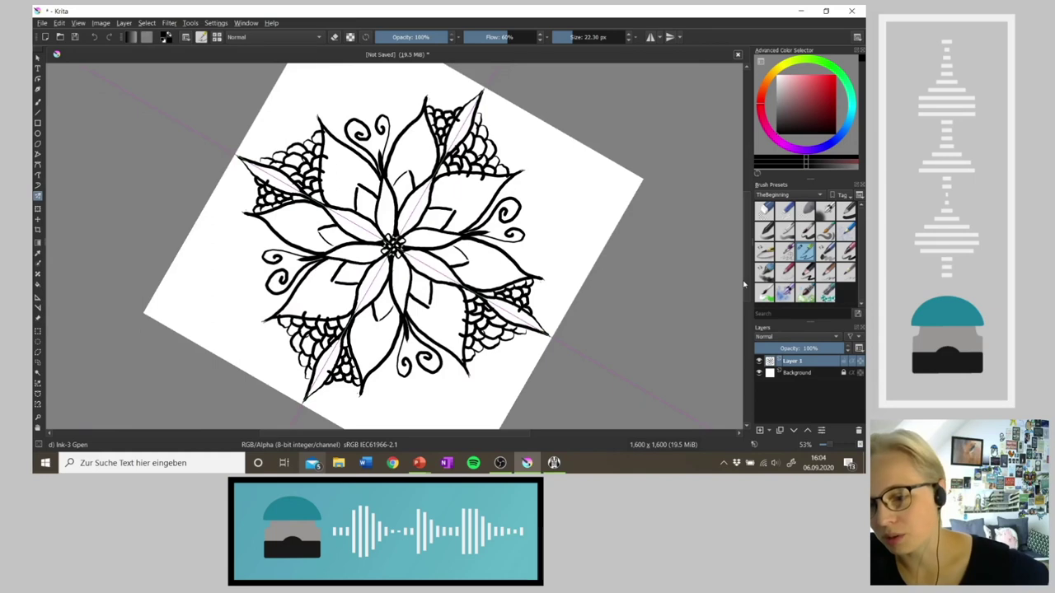
scroll(744, 285, up, 3)
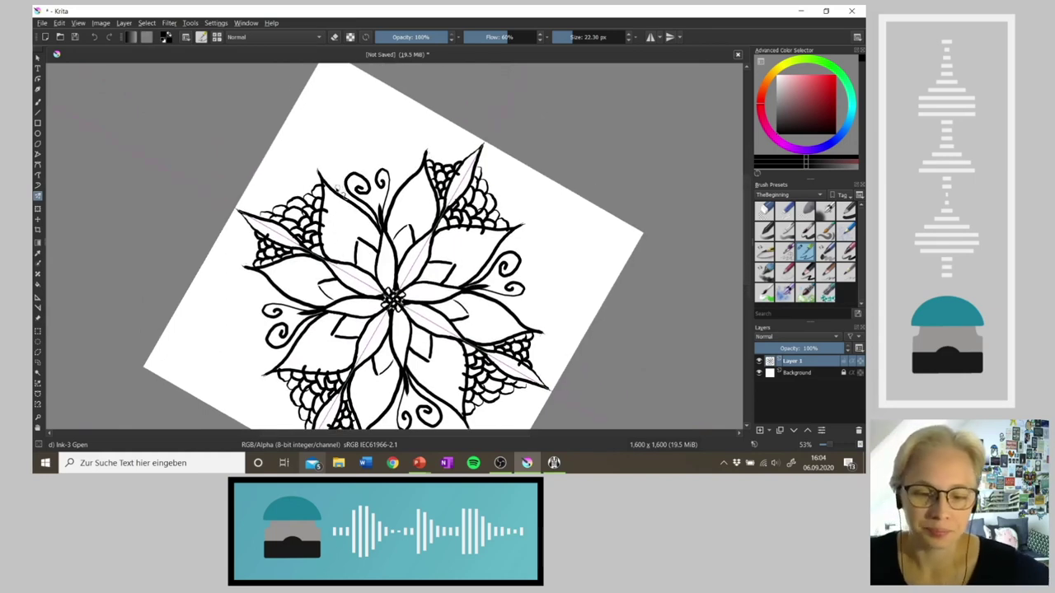
mouse_move(338, 195)
mouse_down()
mouse_move(361, 103)
mouse_move(411, 161)
mouse_move(409, 182)
mouse_up()
key(ctrl+z)
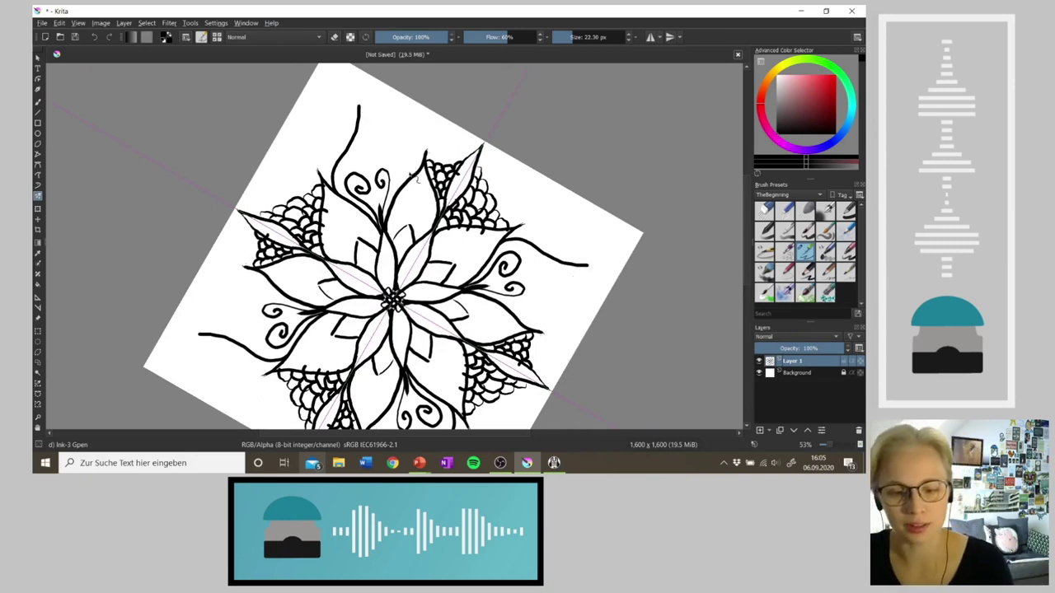
mouse_move(340, 196)
mouse_down()
mouse_move(332, 183)
mouse_move(354, 98)
mouse_move(410, 162)
mouse_move(411, 191)
mouse_up()
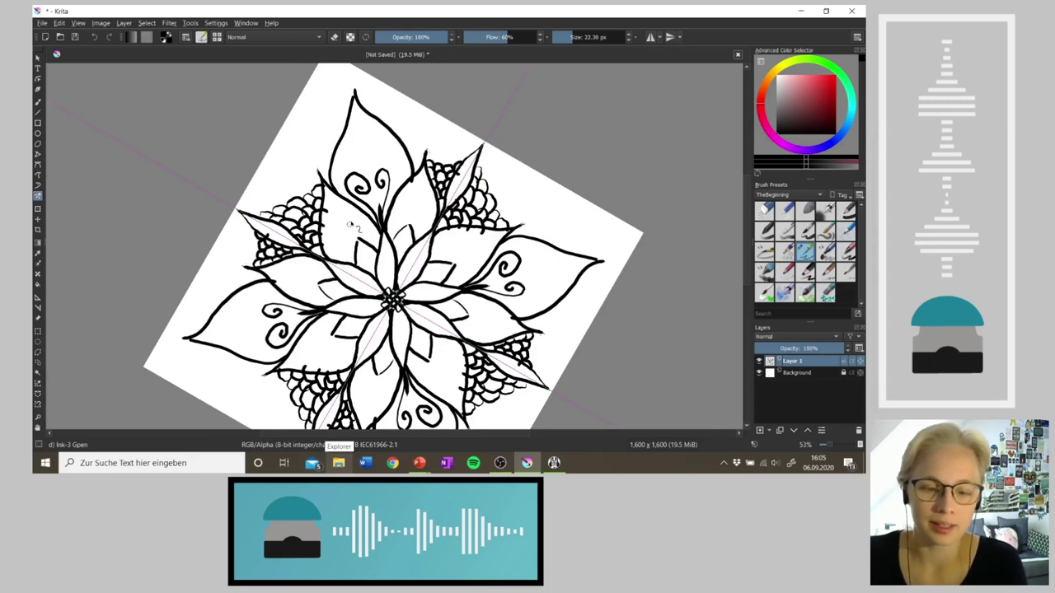
Line the outer petals with an inner contour and short cross strokes, and add the same striped border to the large petal beside each
mouse_move(341, 177)
mouse_down()
mouse_move(361, 111)
mouse_move(392, 147)
mouse_move(403, 194)
mouse_up()
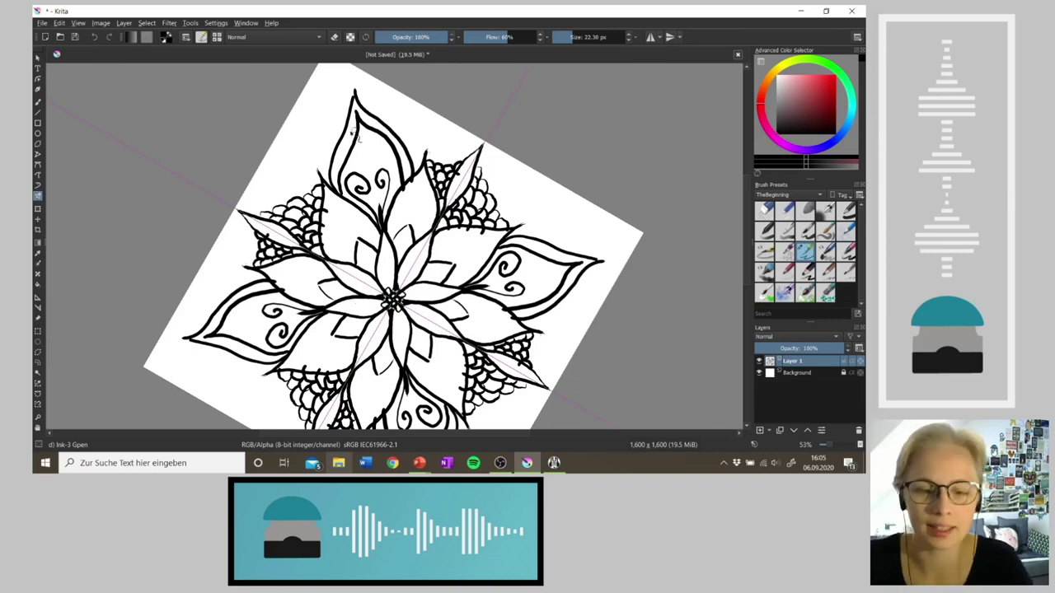
mouse_move(354, 97)
mouse_down()
mouse_move(366, 124)
mouse_move(393, 130)
mouse_move(408, 165)
mouse_move(411, 153)
mouse_move(415, 190)
mouse_up()
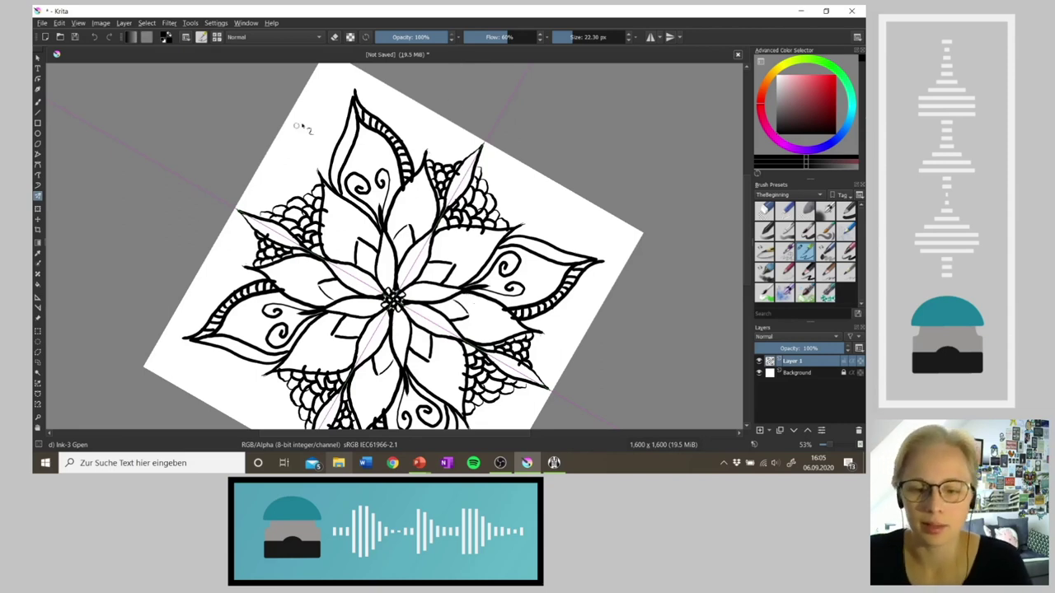
drag(437, 214, 492, 161)
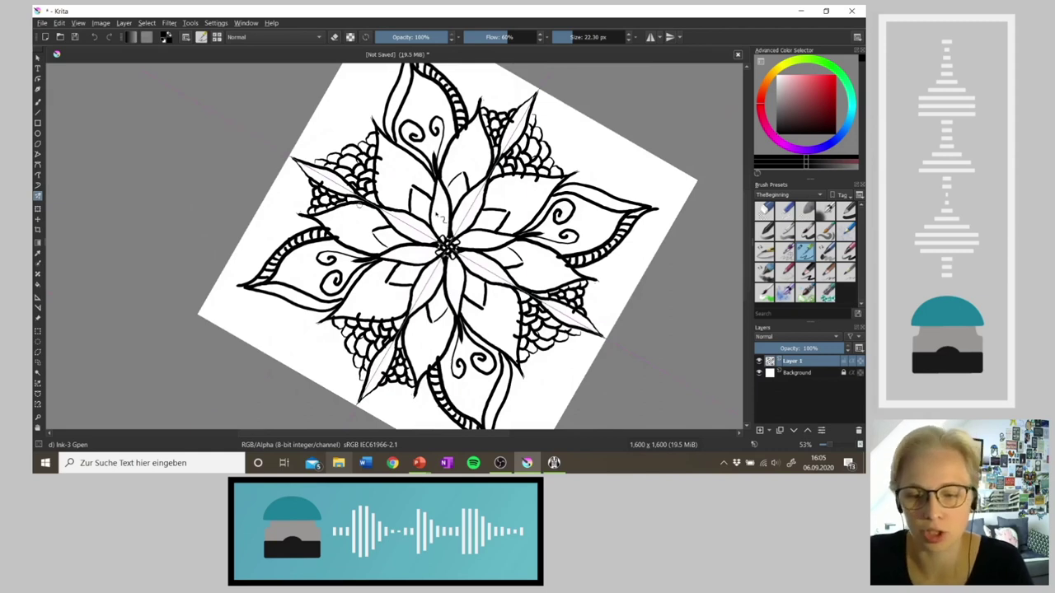
key(4)
key(4)
key(4)
key(4)
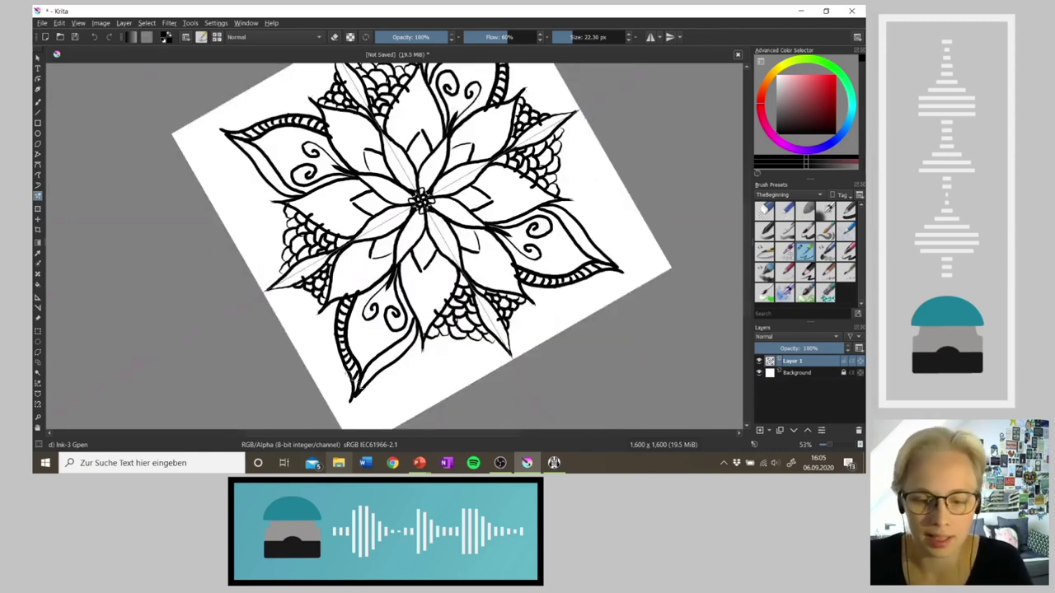
drag(362, 375, 376, 377)
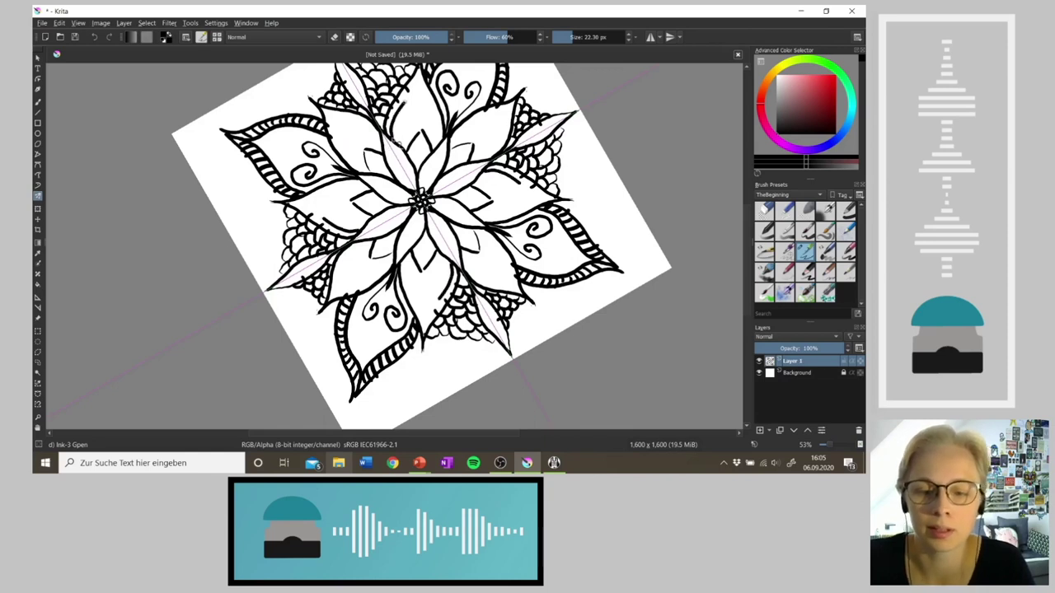
drag(418, 74, 439, 142)
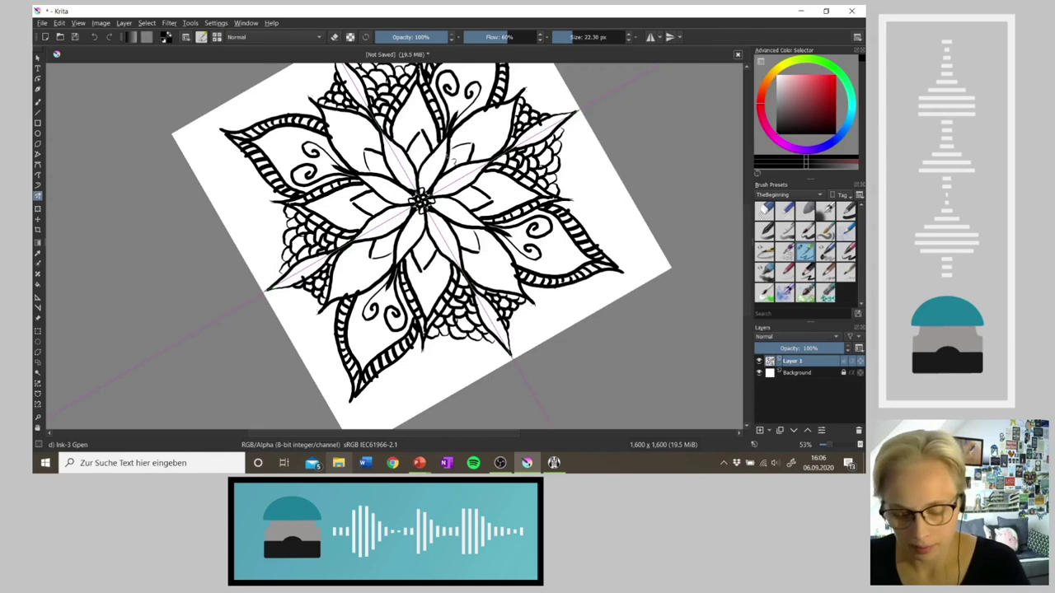
Draw a cluster of small circles inside each outer petal, between the spiral curls and the petal tip
key(4)
key(4)
key(4)
key(4)
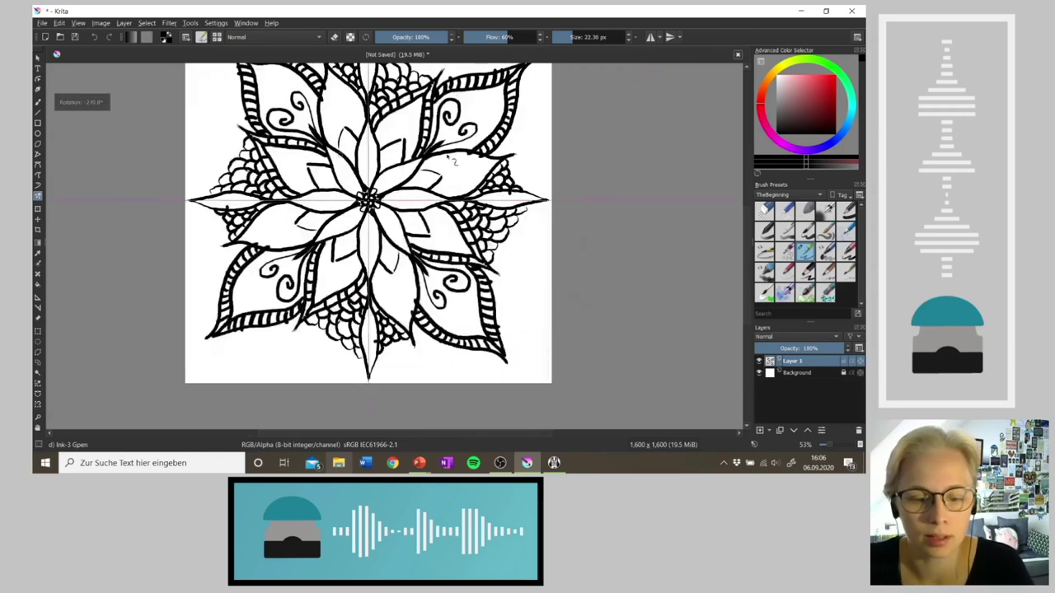
key(4)
key(4)
key(5)
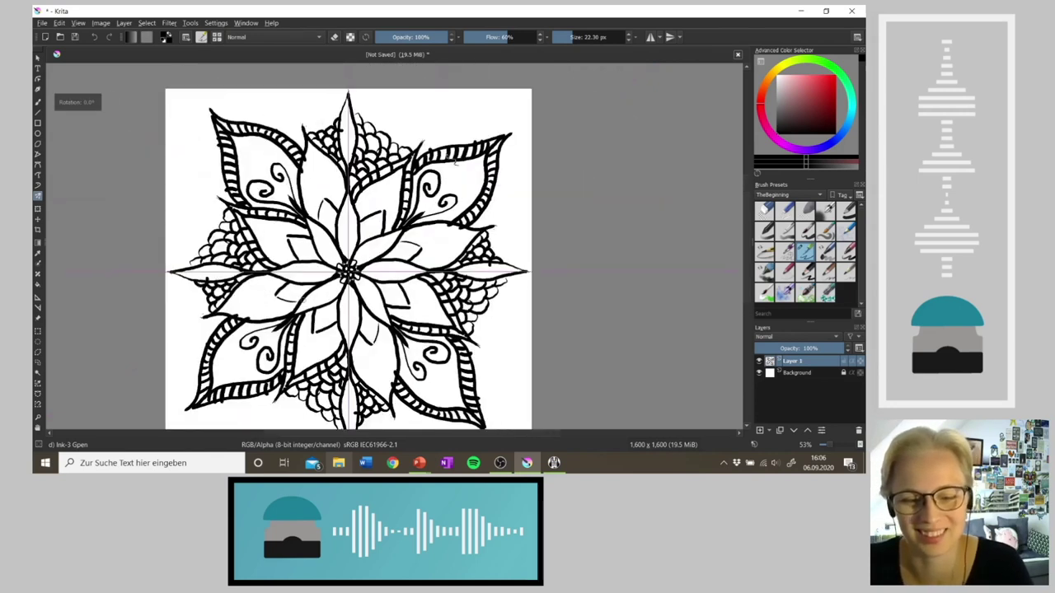
key(6)
key(6)
key(6)
key(6)
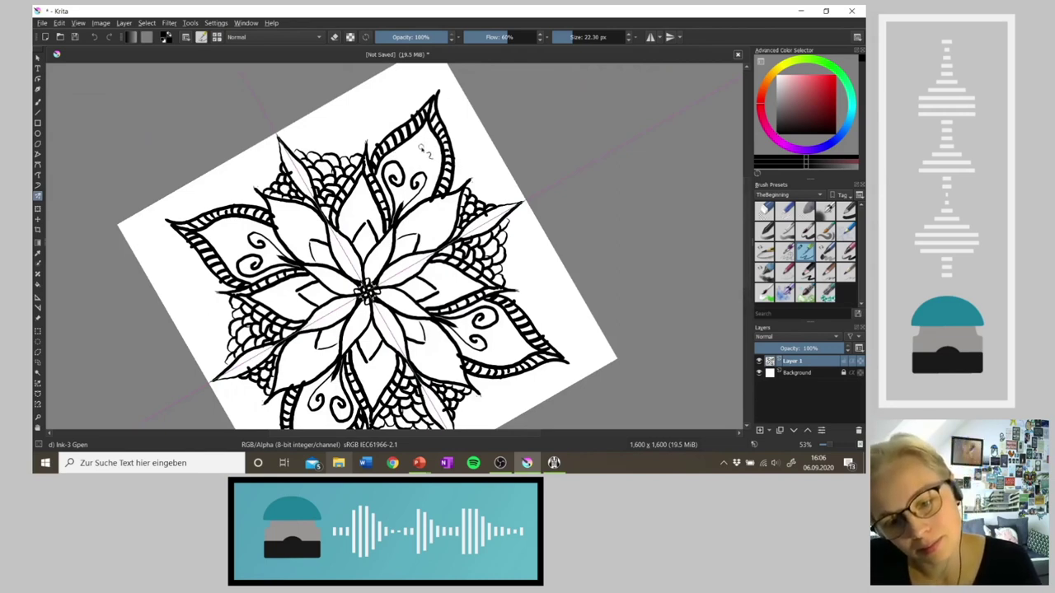
mouse_move(411, 159)
mouse_down()
mouse_move(426, 162)
mouse_move(420, 147)
mouse_up()
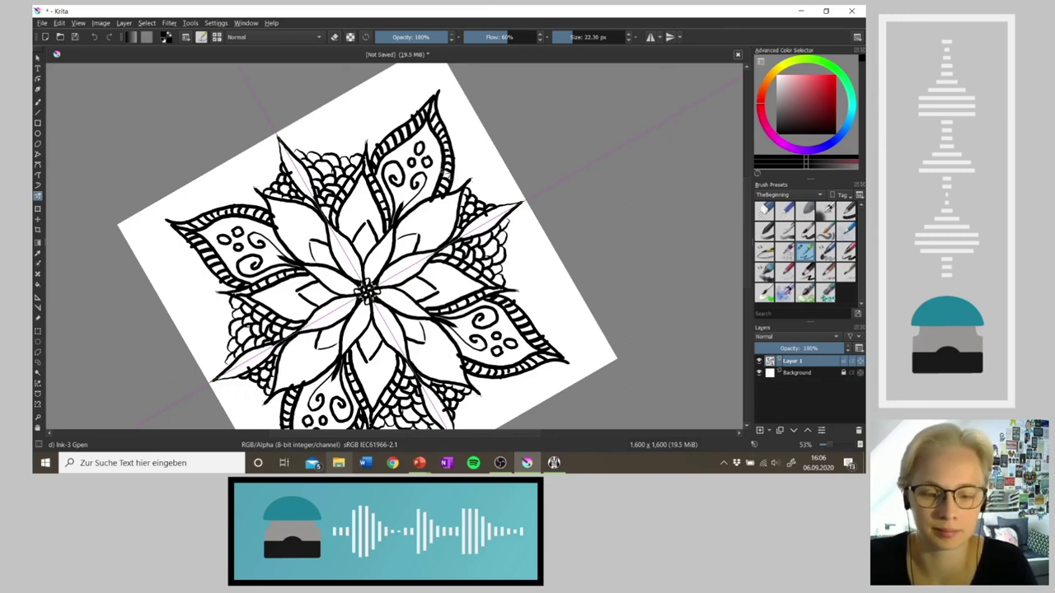
Decorate the striped large petals with a narrow leaf shape at the centre surrounded by dense radiating strokes
key(4)
key(4)
key(4)
key(4)
key(4)
key(4)
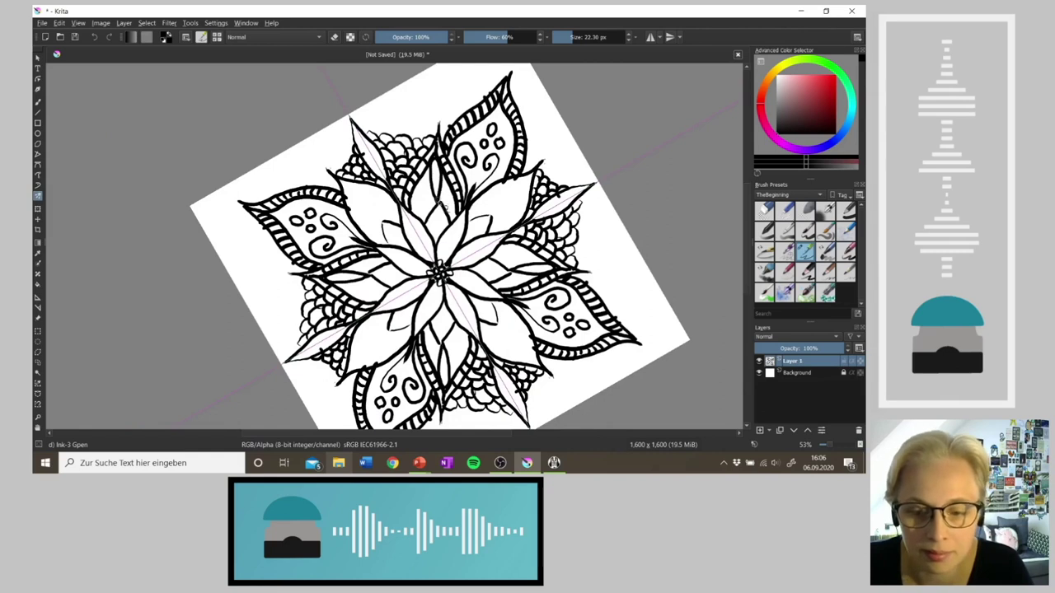
drag(442, 181, 440, 204)
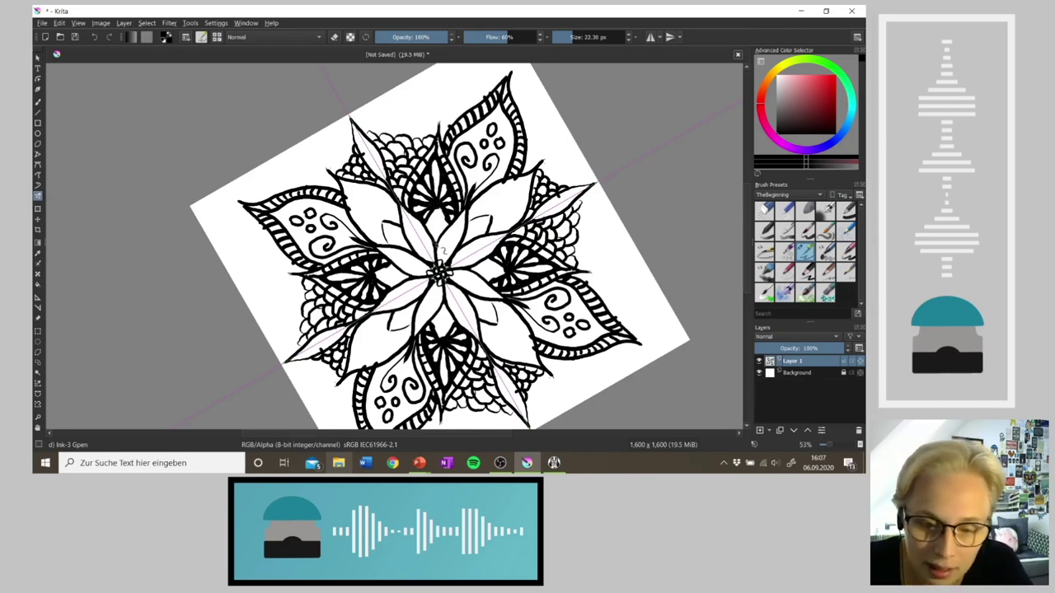
mouse_move(446, 217)
mouse_down()
mouse_move(438, 233)
mouse_move(431, 223)
mouse_move(425, 230)
mouse_up()
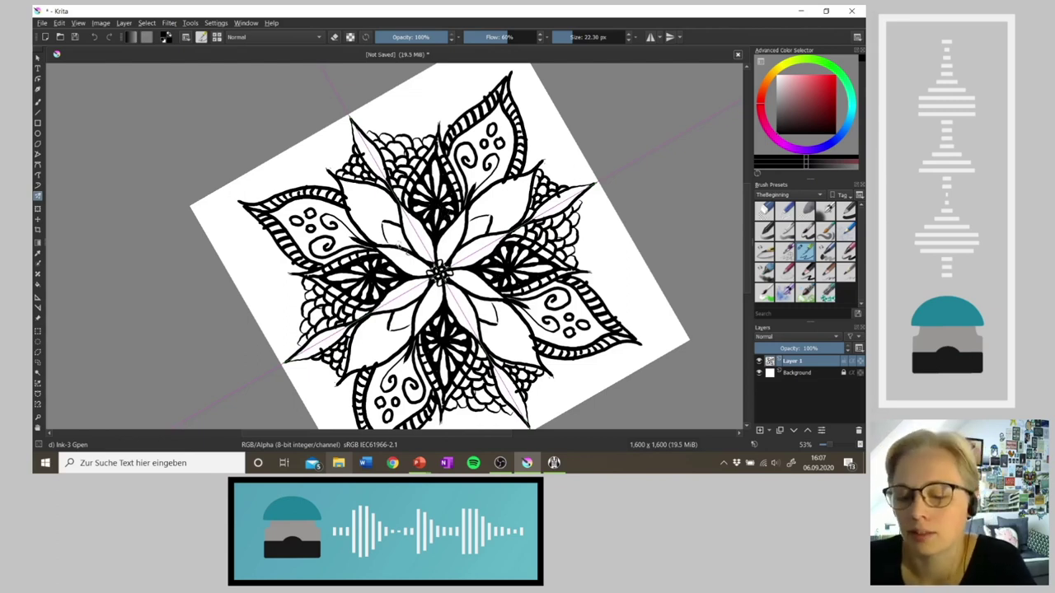
Give the remaining large petals an inner contour with short cross strokes, and nest pointed arches around the small petal tips at their base
key(4)
key(4)
key(4)
key(4)
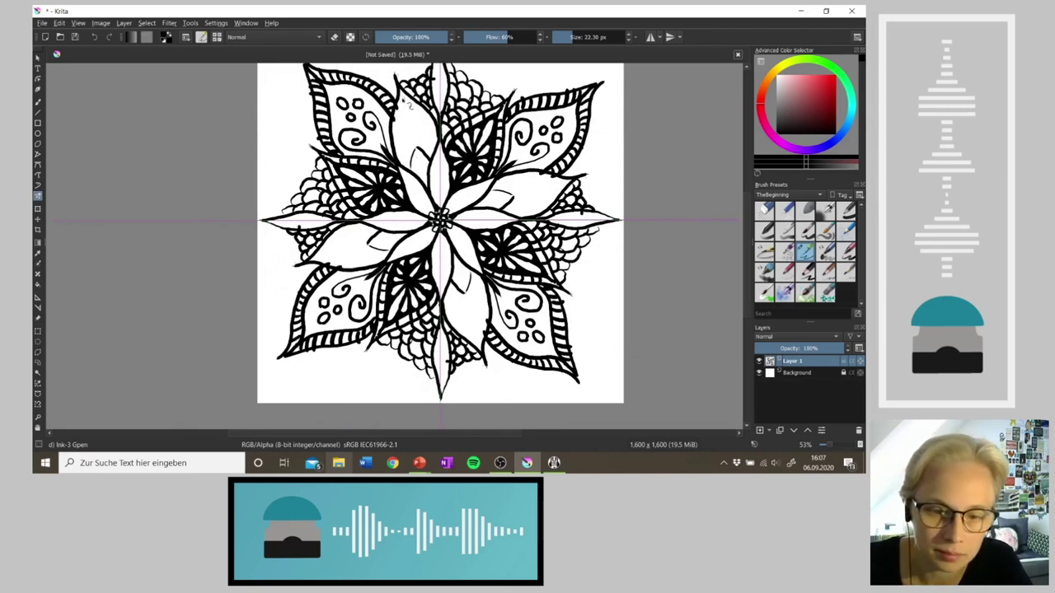
mouse_move(403, 96)
mouse_down()
mouse_move(398, 138)
mouse_move(411, 175)
mouse_up()
drag(402, 97, 437, 164)
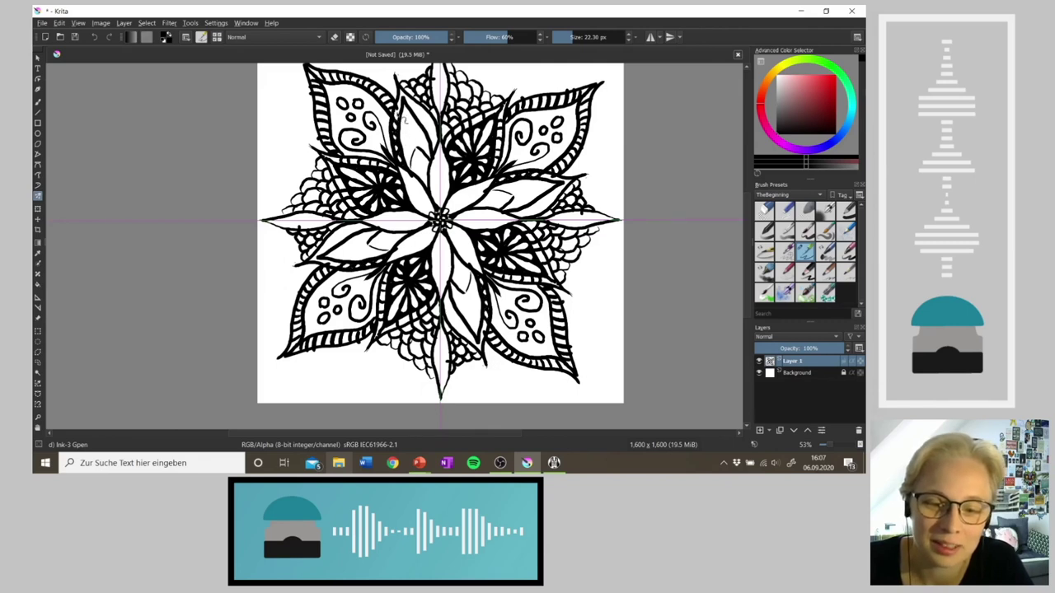
drag(399, 120, 407, 105)
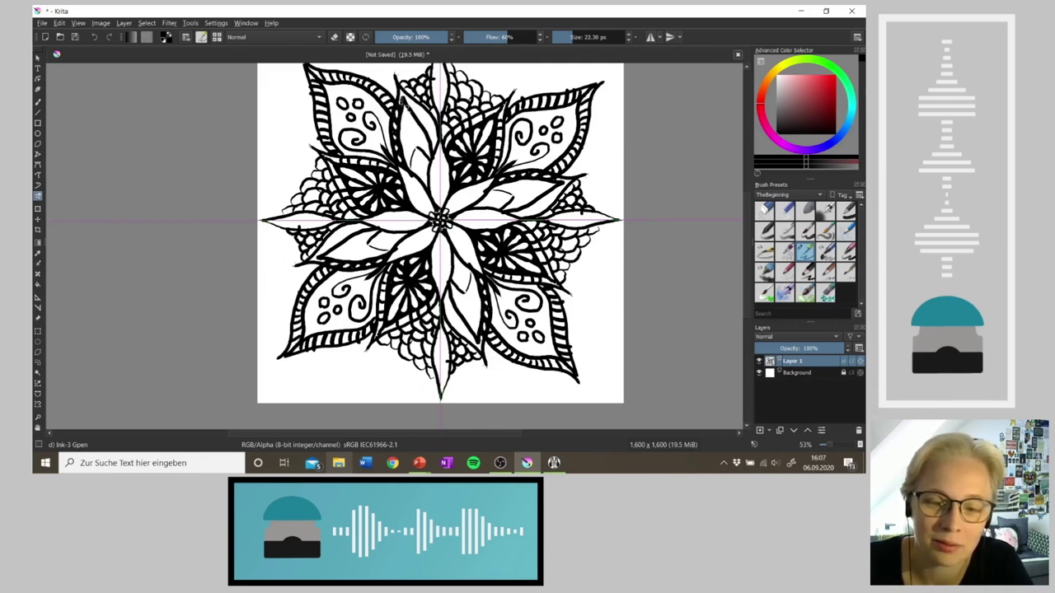
mouse_move(407, 103)
mouse_down()
mouse_move(429, 126)
mouse_move(431, 114)
mouse_move(435, 139)
mouse_move(439, 121)
mouse_move(438, 141)
mouse_up()
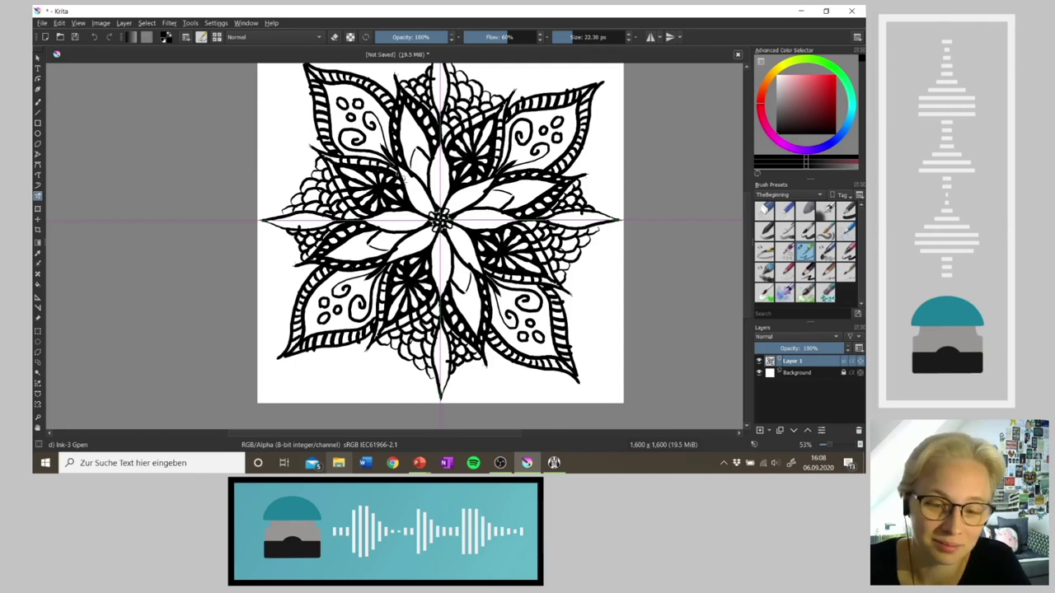
drag(414, 156, 436, 191)
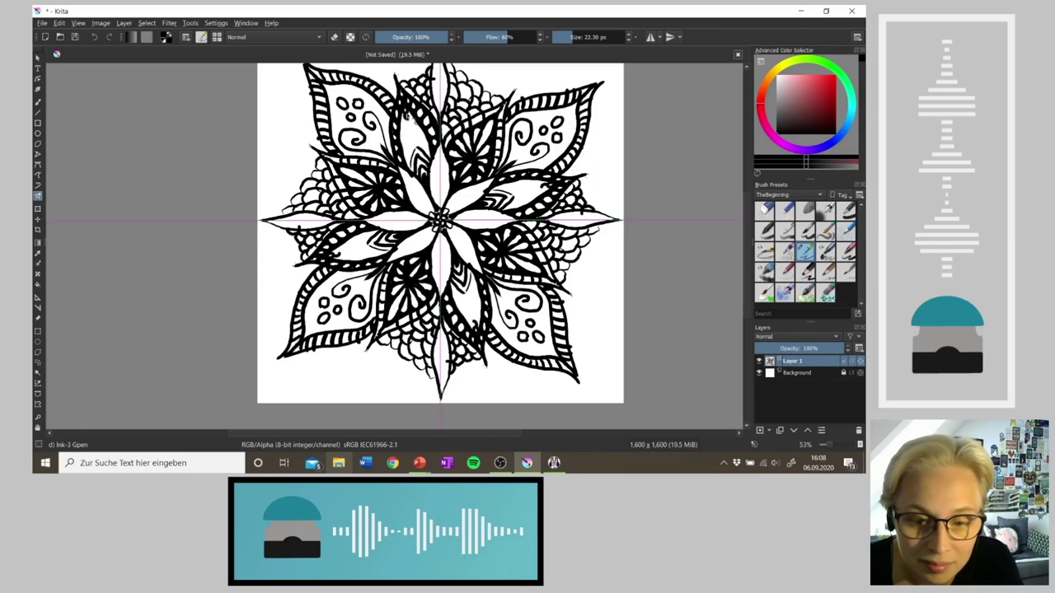
Try a central row of small beads in the arched large petals with slanted strokes beside it, and undo the strokes
drag(409, 122, 418, 145)
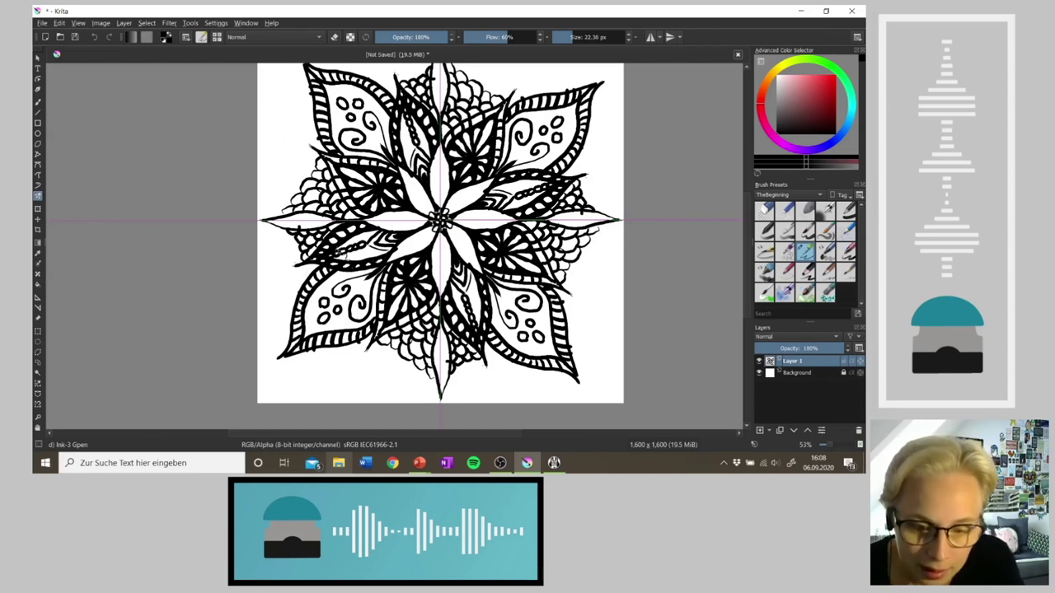
mouse_move(338, 252)
mouse_down()
mouse_move(352, 259)
mouse_move(351, 240)
mouse_move(370, 252)
mouse_move(359, 241)
mouse_move(365, 253)
mouse_move(367, 234)
mouse_move(376, 252)
mouse_up()
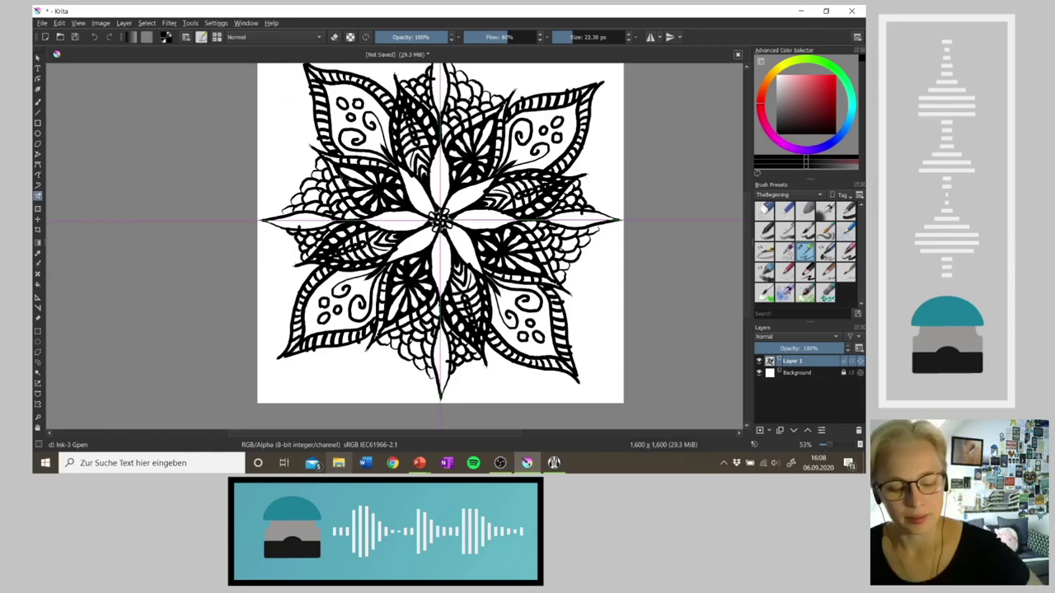
key(ctrl+z)
key(ctrl+z)
key(ctrl+z)
key(ctrl+z)
key(ctrl+z)
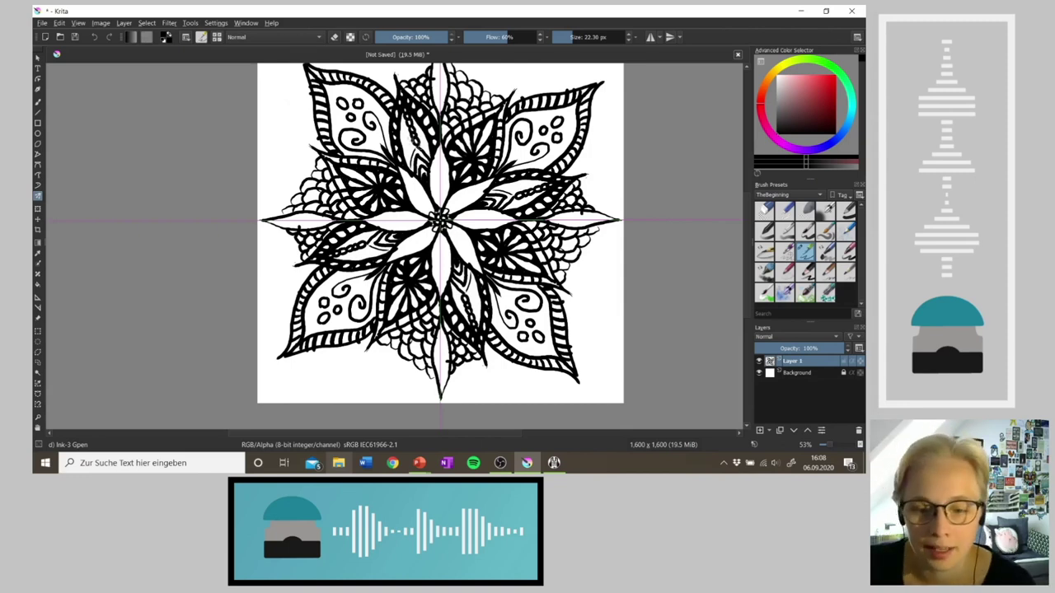
Try feather-like slanted strokes on both sides of the bead row, and undo them together with the beads
mouse_move(410, 138)
mouse_down()
mouse_move(406, 163)
mouse_move(402, 135)
mouse_move(415, 130)
mouse_up()
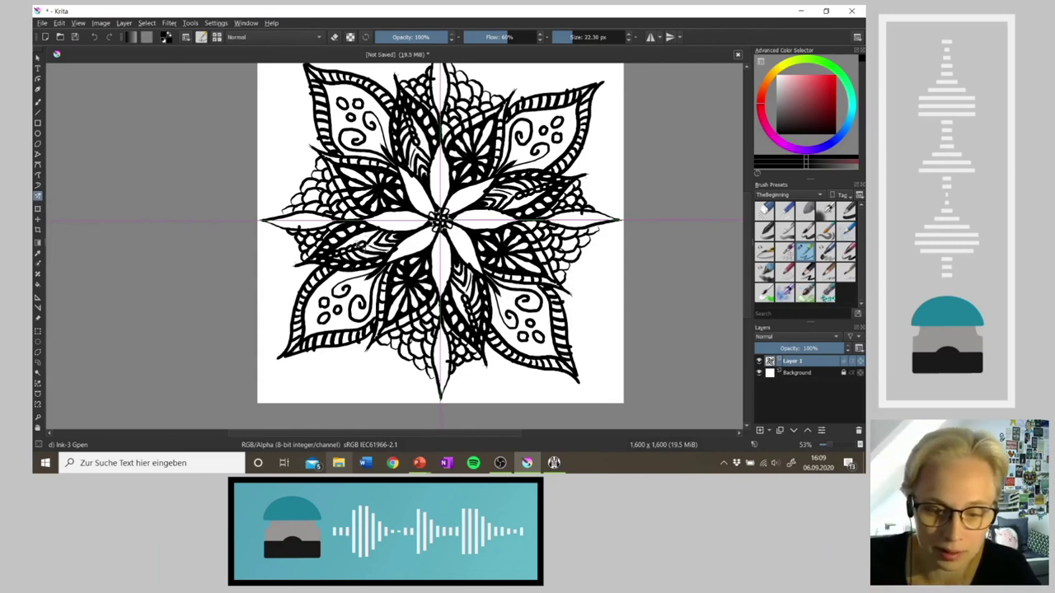
mouse_move(358, 243)
mouse_down()
mouse_move(364, 234)
mouse_move(351, 254)
mouse_up()
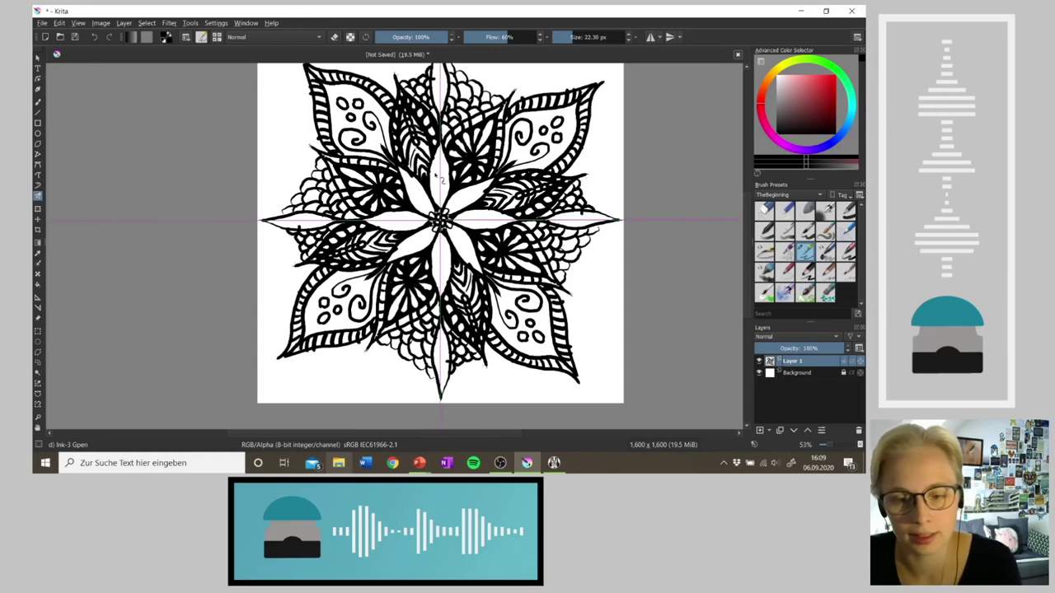
key(ctrl+z)
key(ctrl+z)
key(ctrl+z)
key(ctrl+z)
key(ctrl+z)
key(ctrl+z)
key(ctrl+z)
key(ctrl+z)
key(ctrl+z)
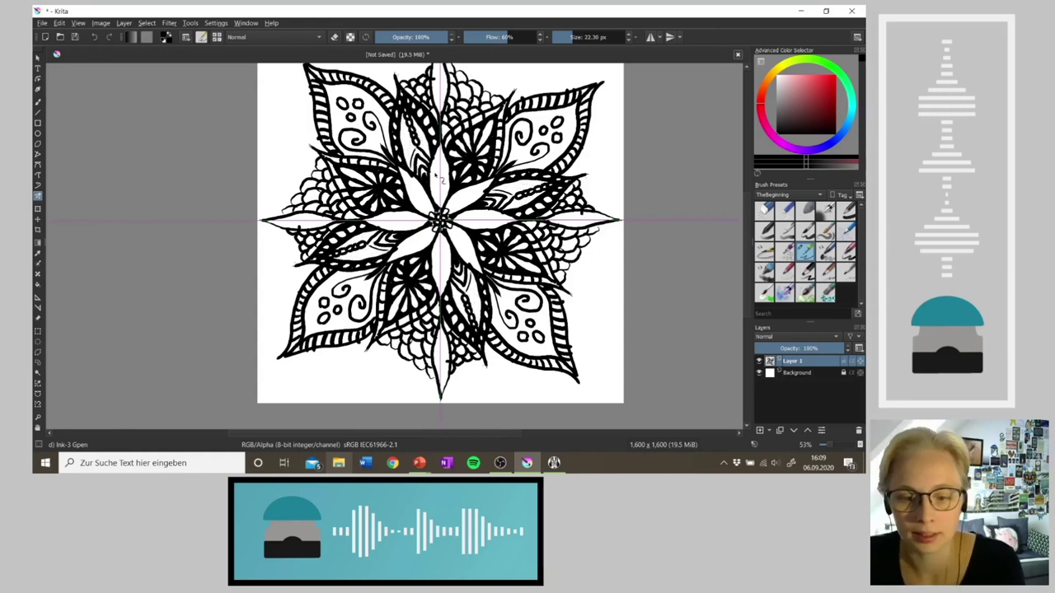
key(ctrl+z)
Try filling the arched large petals with small rounded scales from the arches towards the tips, and undo the filling
drag(478, 324, 471, 335)
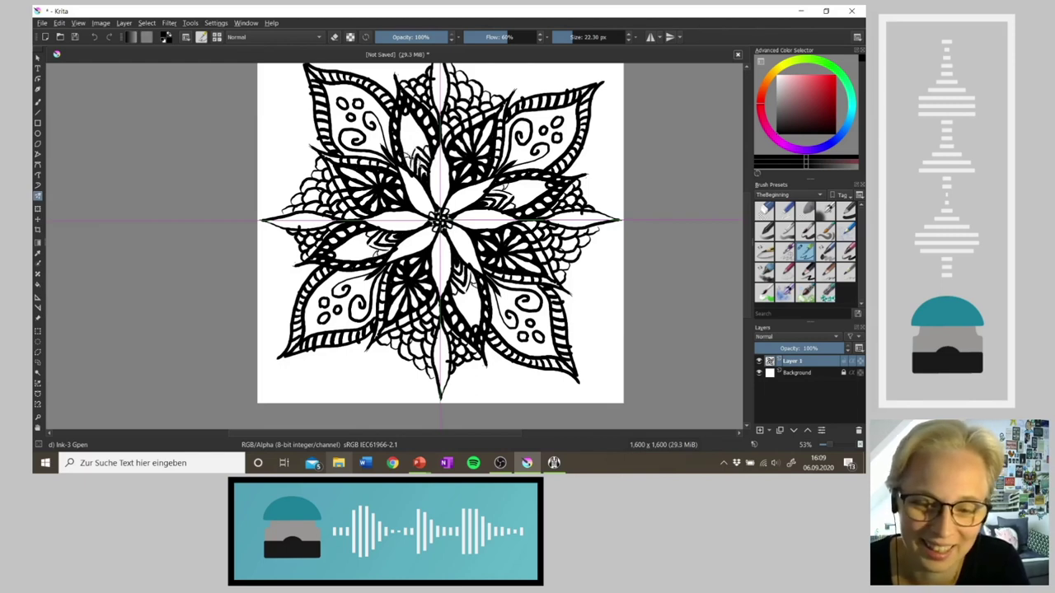
mouse_move(415, 149)
mouse_down()
mouse_move(408, 155)
mouse_move(412, 144)
mouse_move(429, 149)
mouse_move(408, 138)
mouse_move(423, 138)
mouse_move(409, 127)
mouse_move(417, 120)
mouse_up()
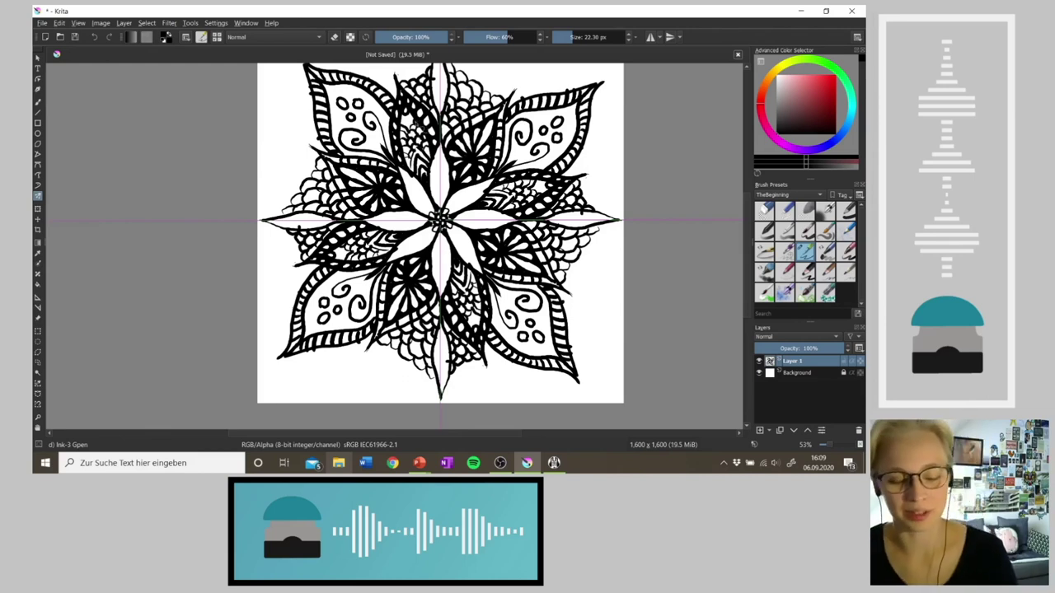
key(ctrl+z)
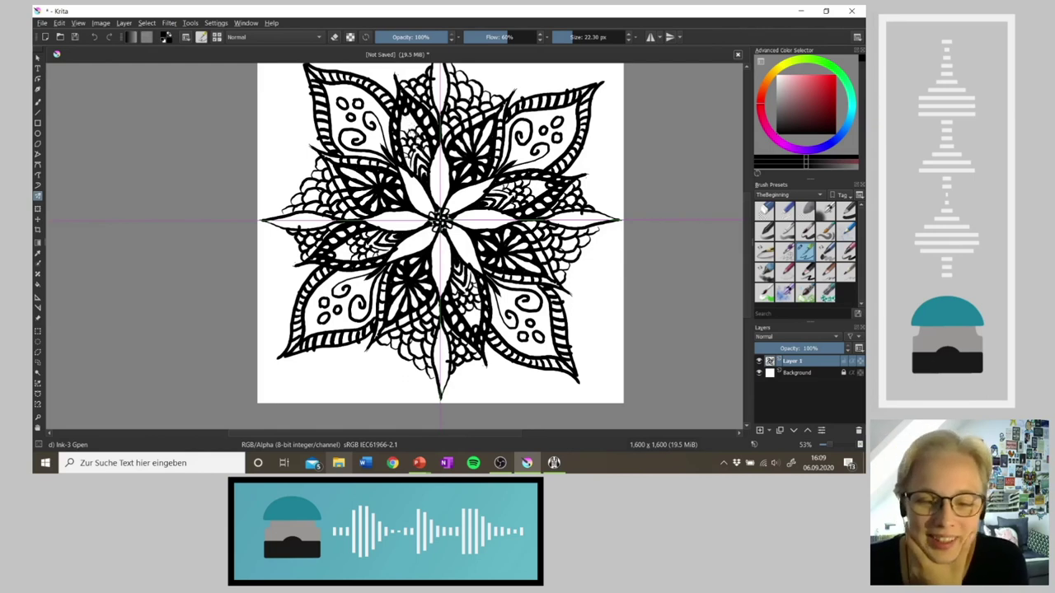
drag(401, 128, 411, 118)
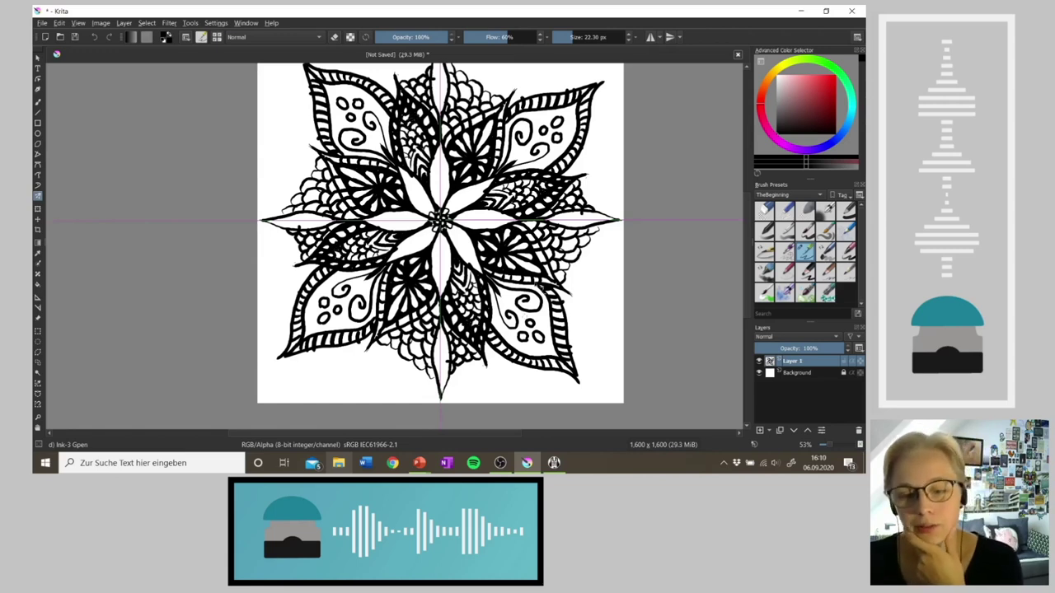
drag(408, 122, 412, 155)
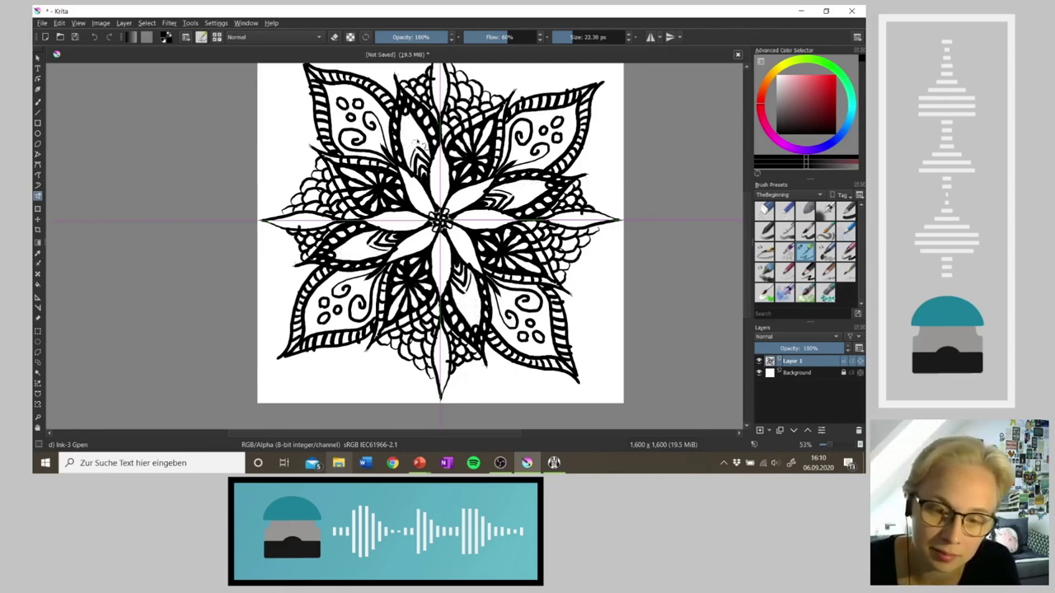
Draw a row of small circles inside the arched large petals and a narrow leaf shape inside each inner axis petal
drag(413, 141, 412, 130)
key(ctrl+z)
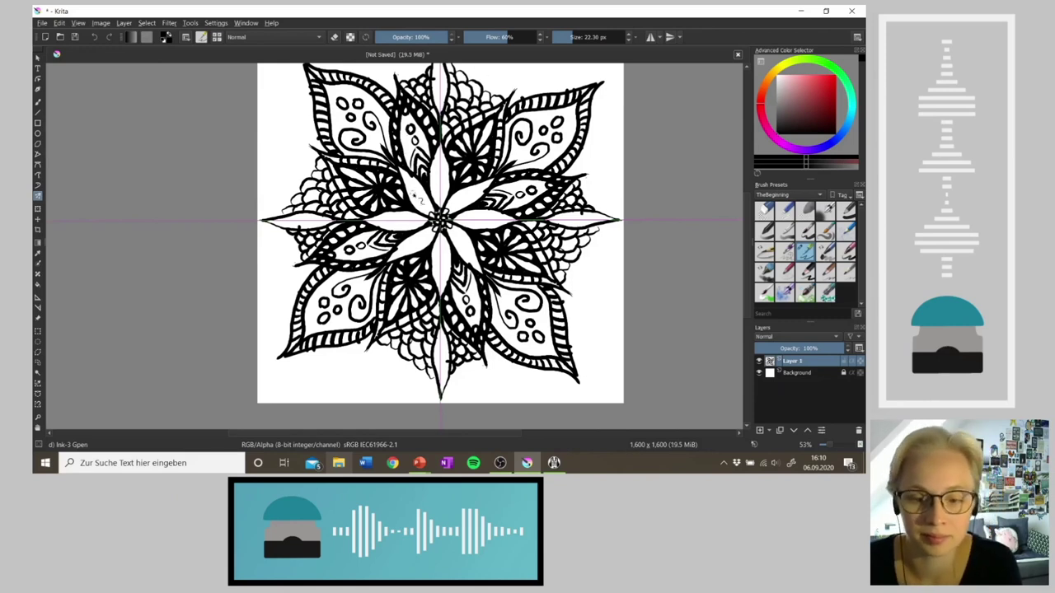
drag(439, 159, 440, 207)
drag(441, 159, 440, 211)
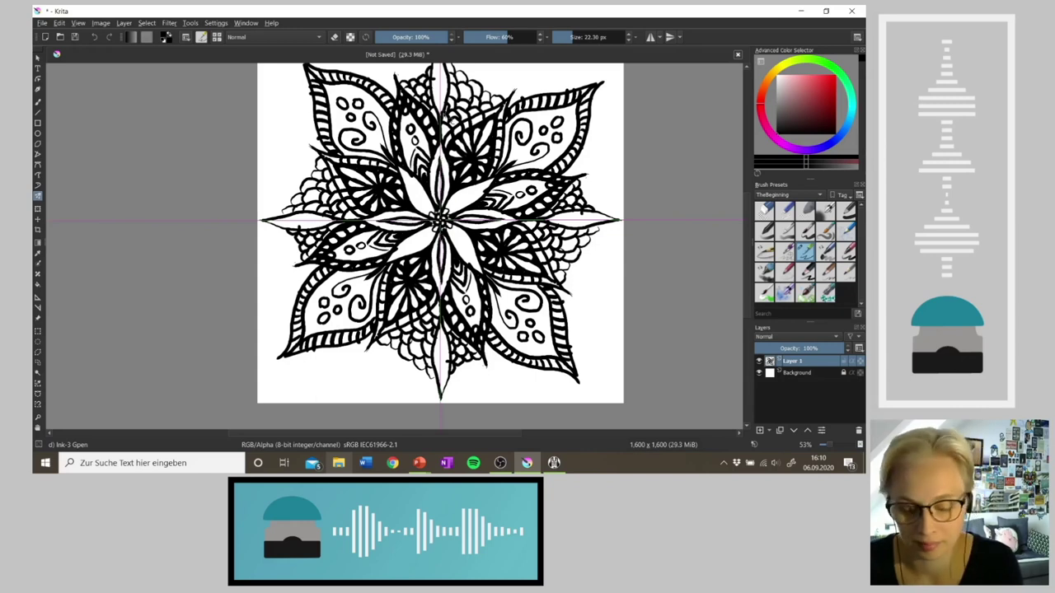
Draw a narrow leaf outline inside each of the inner diagonal petals around the flower's centre
key(4)
key(4)
key(4)
key(4)
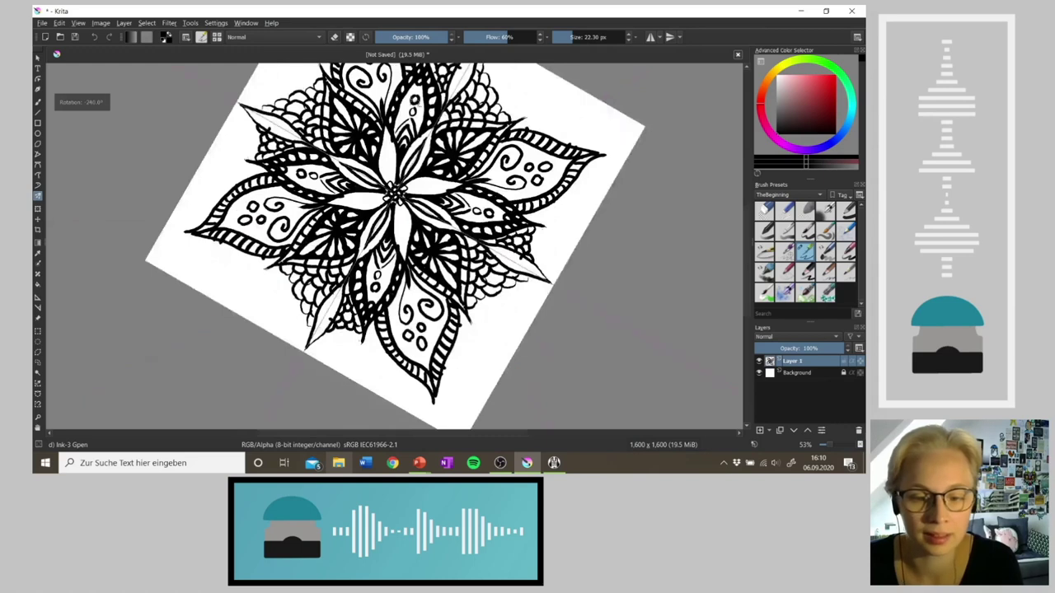
drag(387, 134, 393, 191)
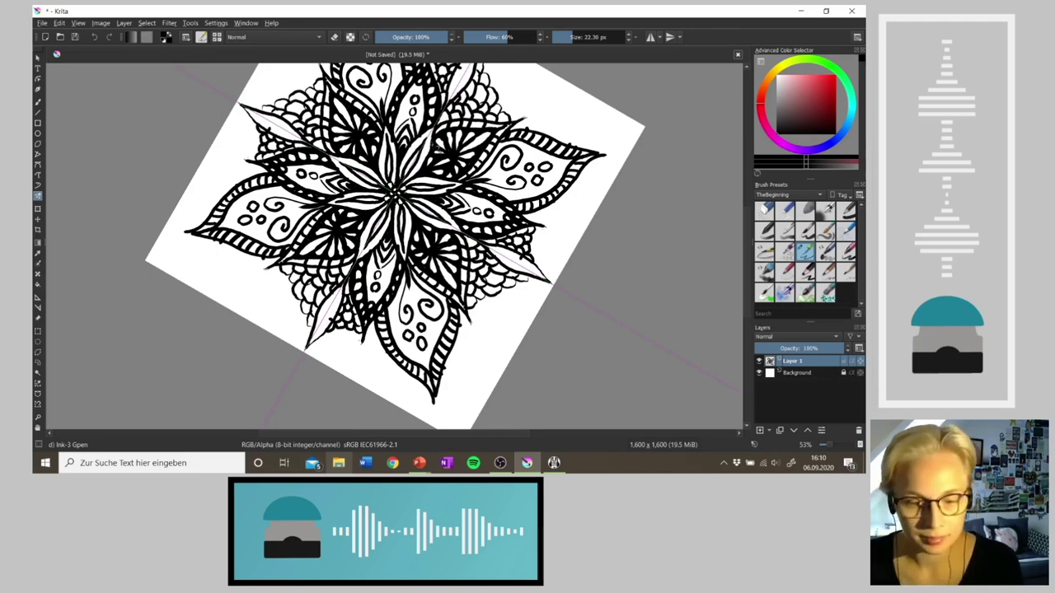
Draw two sets of small circles just outside the scalloped edges, between the axis petals and the large corner petals
key(4)
key(4)
key(4)
key(4)
key(4)
key(4)
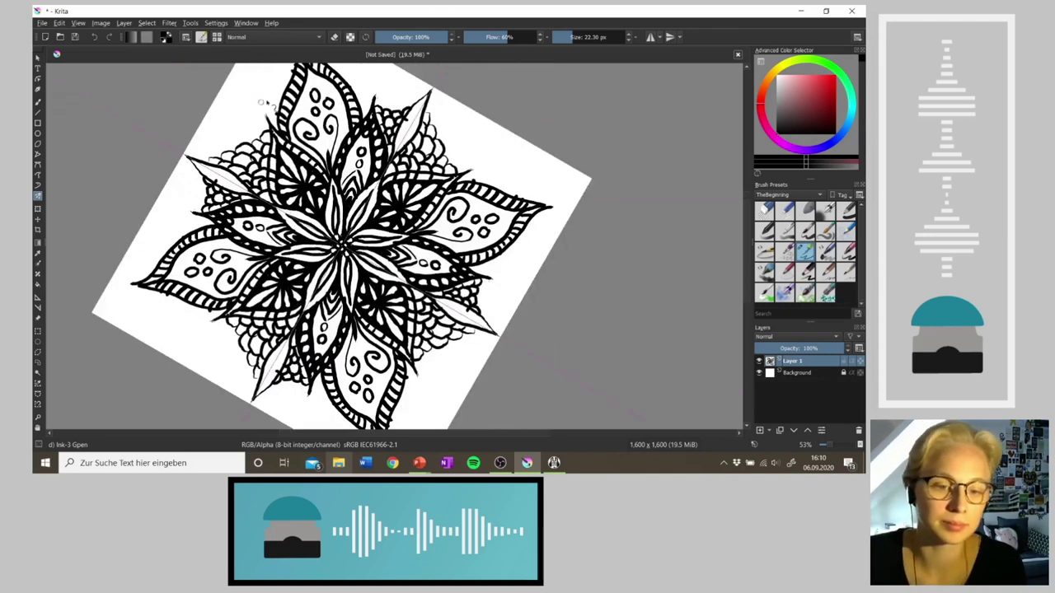
drag(262, 98, 259, 106)
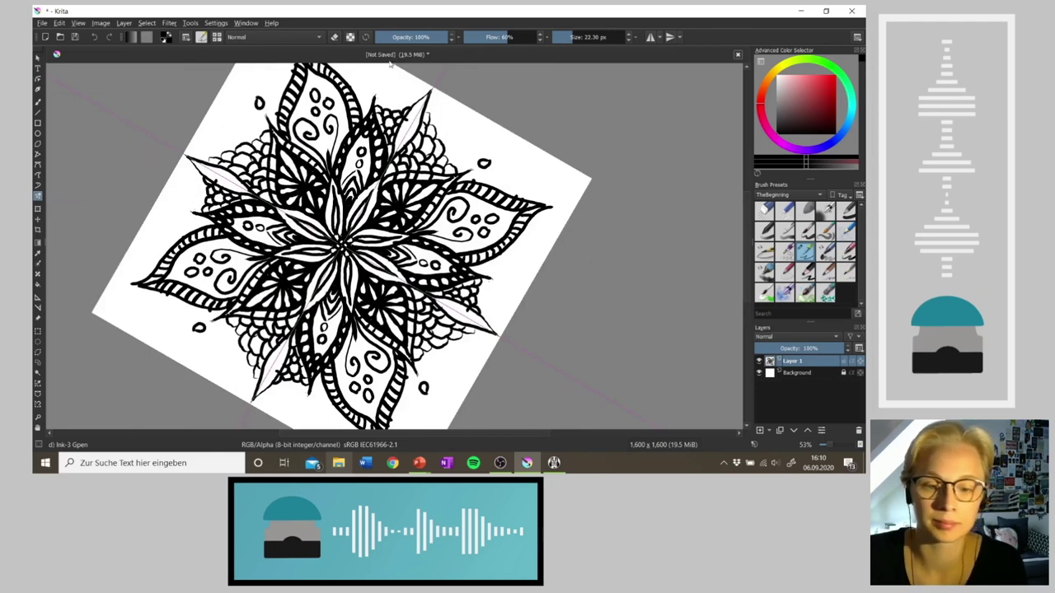
drag(372, 76, 369, 111)
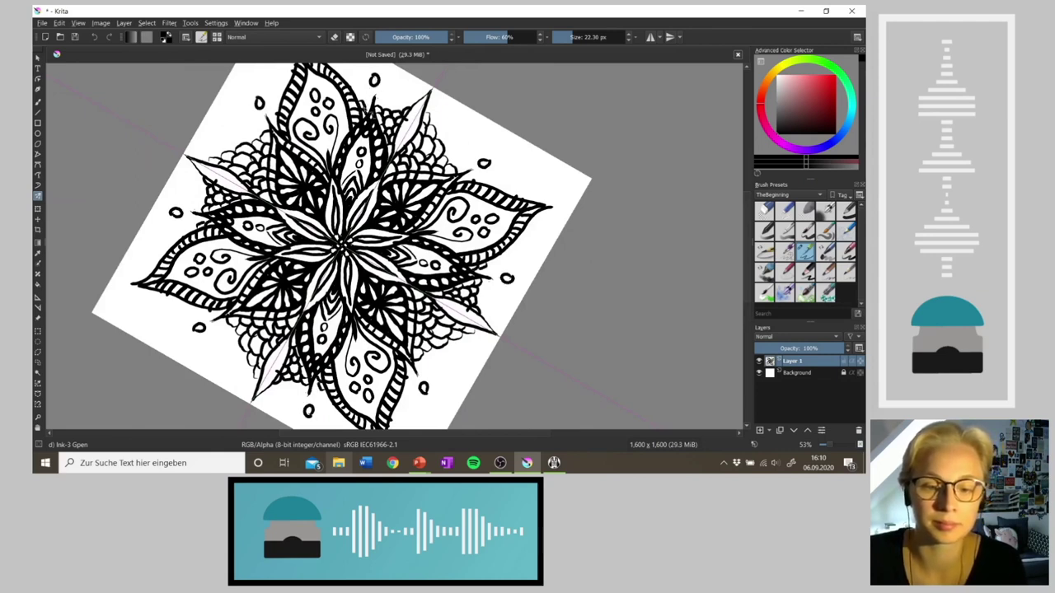
key(ctrl+z)
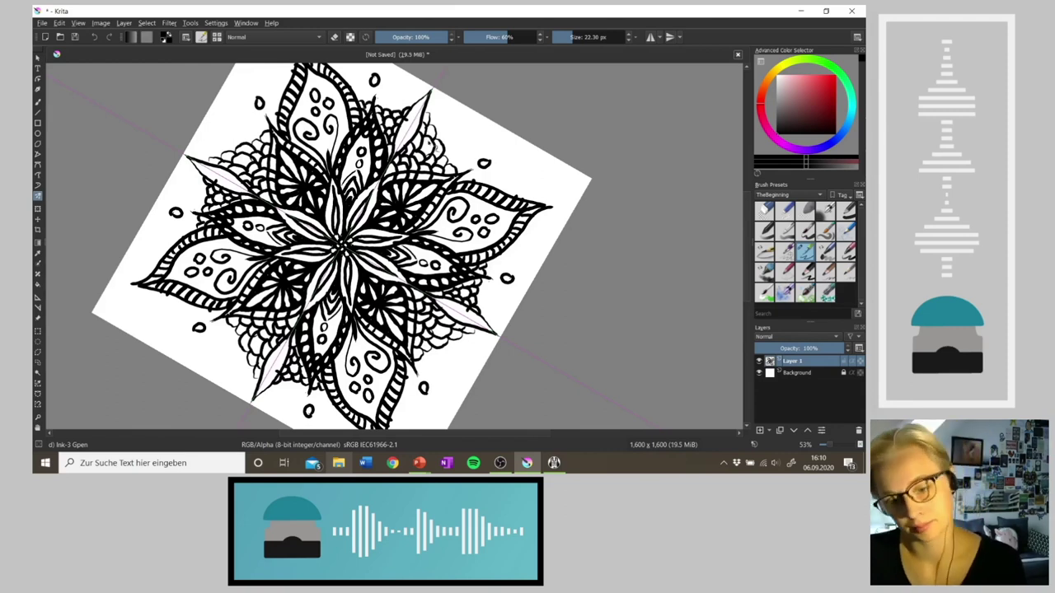
Fill the inside of the long axis petals' tips black and add small circles at the page corners and axis ends
key(5)
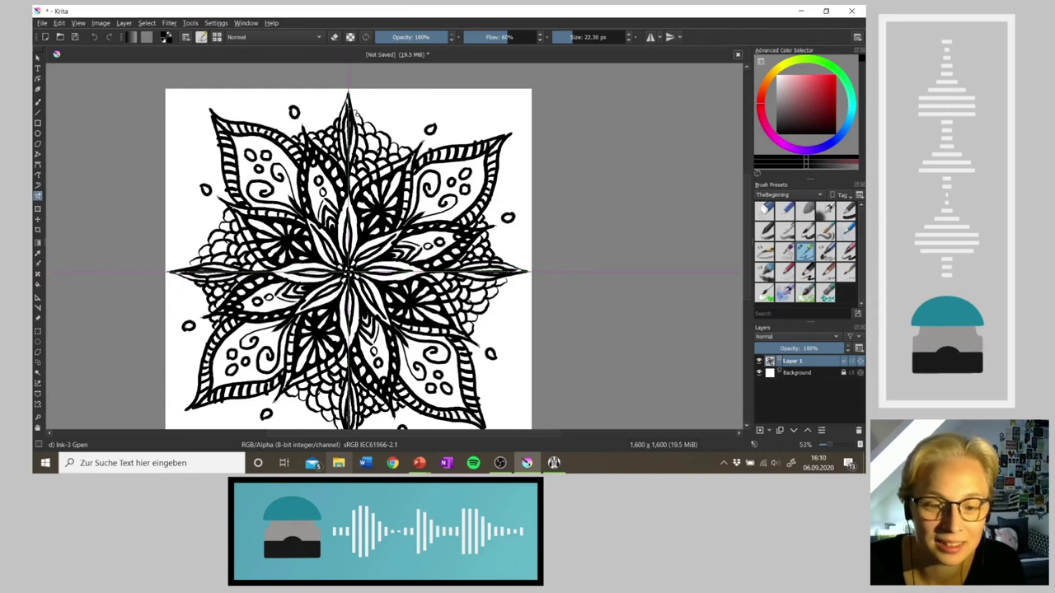
mouse_move(349, 122)
mouse_down()
mouse_move(347, 140)
mouse_move(347, 125)
mouse_up()
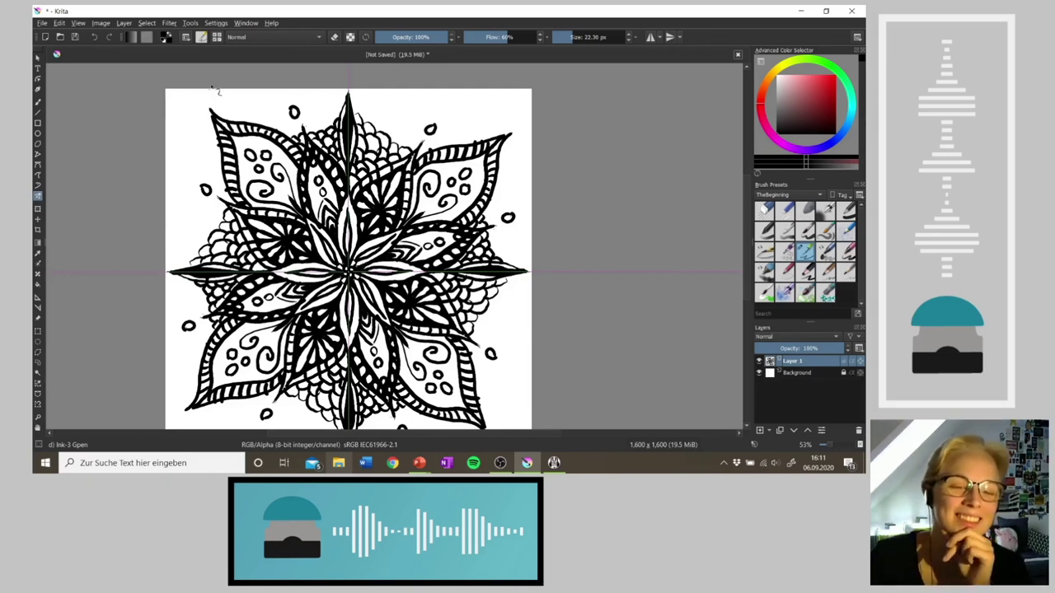
drag(200, 98, 200, 101)
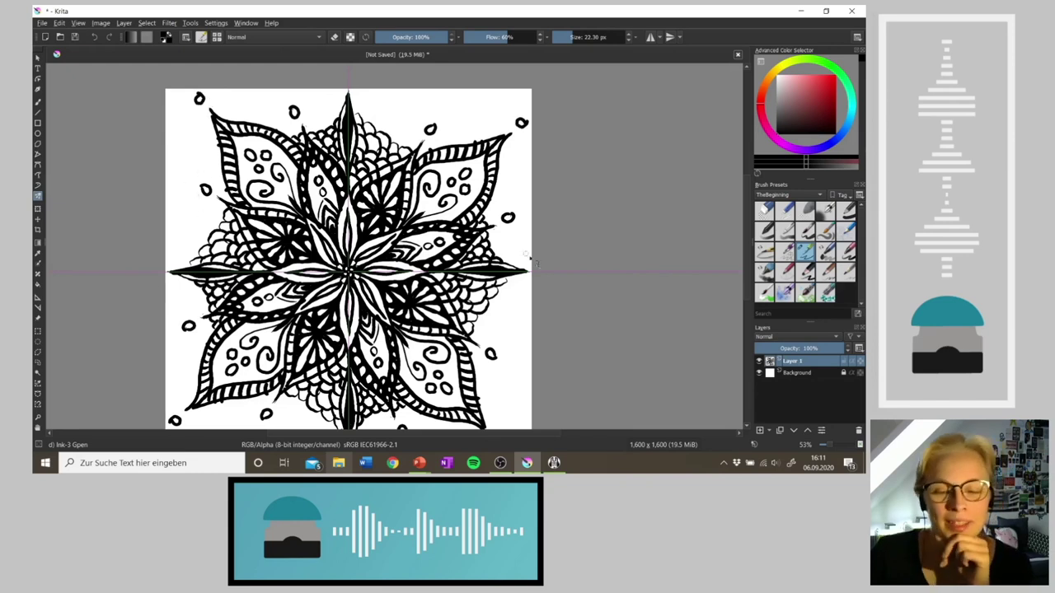
drag(527, 268, 528, 269)
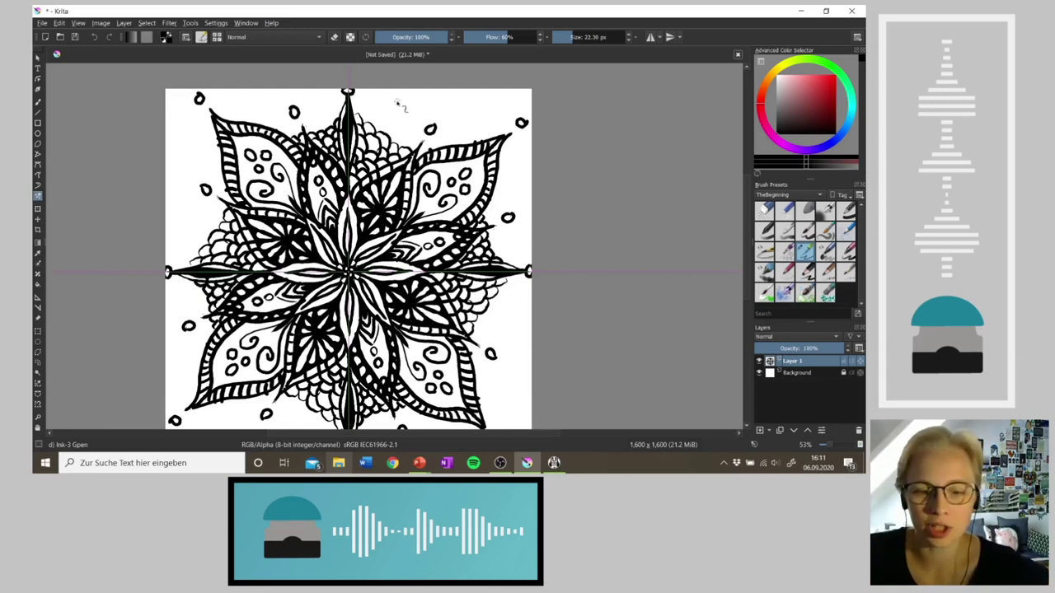
Scatter three more sets of small circles across the white background around the large corner petals
drag(388, 105, 387, 110)
drag(474, 122, 475, 121)
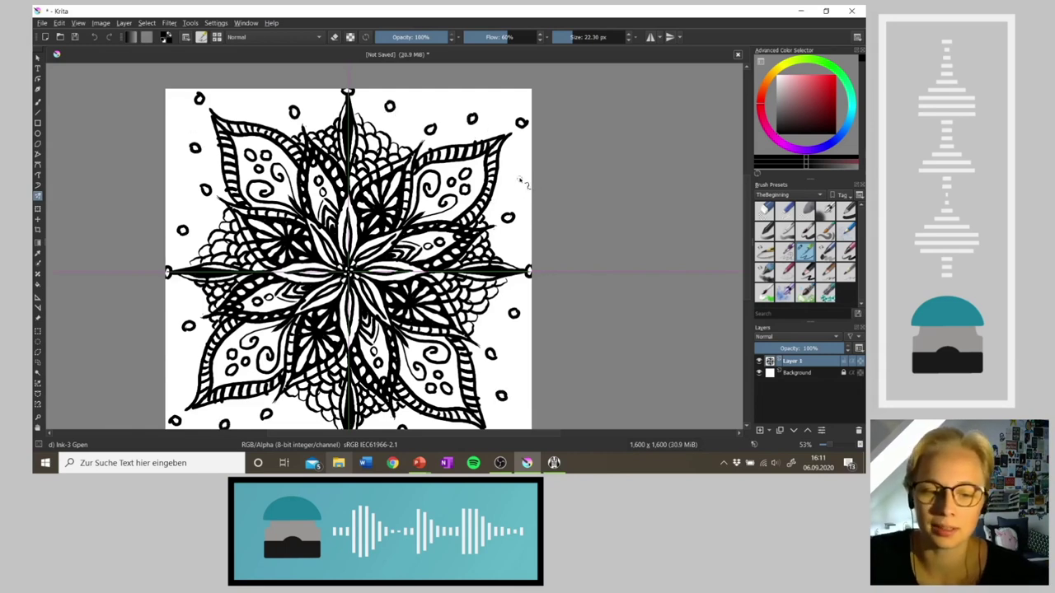
mouse_move(520, 171)
mouse_down()
mouse_move(528, 177)
mouse_move(522, 168)
mouse_move(517, 176)
mouse_up()
mouse_move(499, 463)
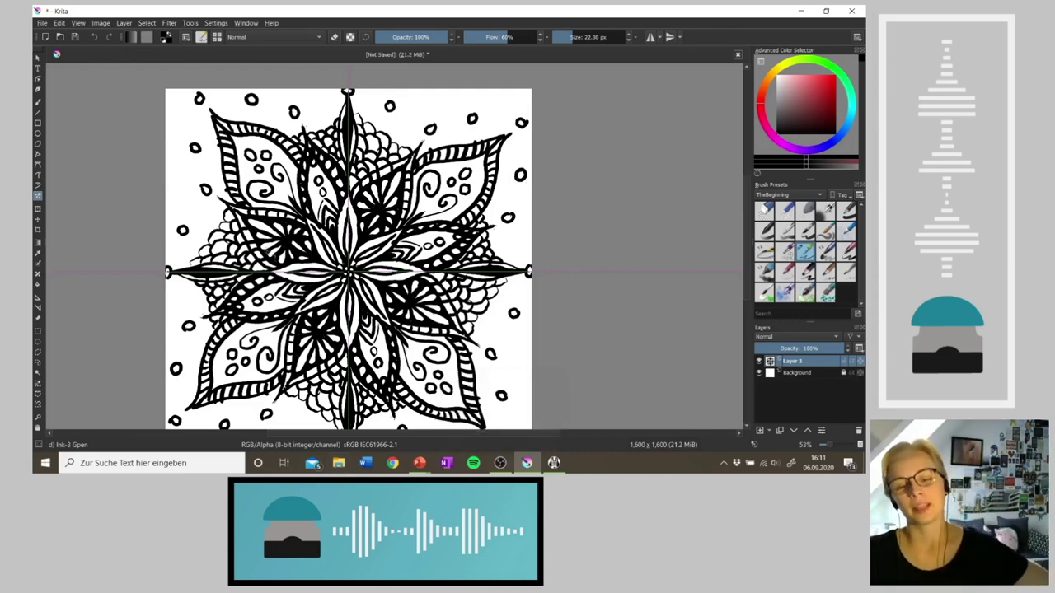
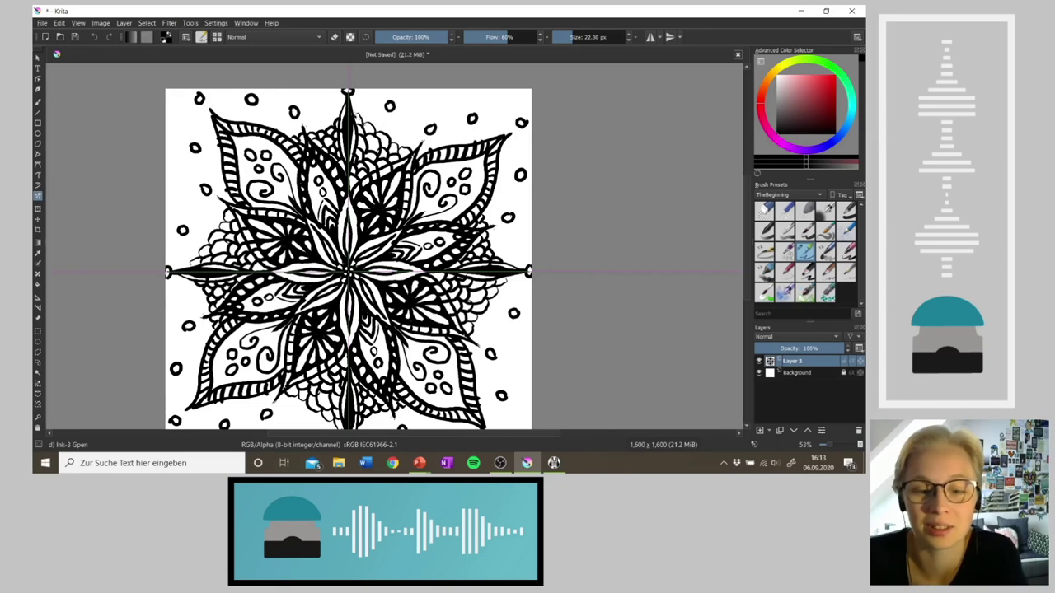
Try curved lines in the background between the axis petals and the corner petals, and undo them
mouse_move(355, 106)
mouse_down()
mouse_move(382, 89)
mouse_move(423, 118)
mouse_move(412, 152)
mouse_up()
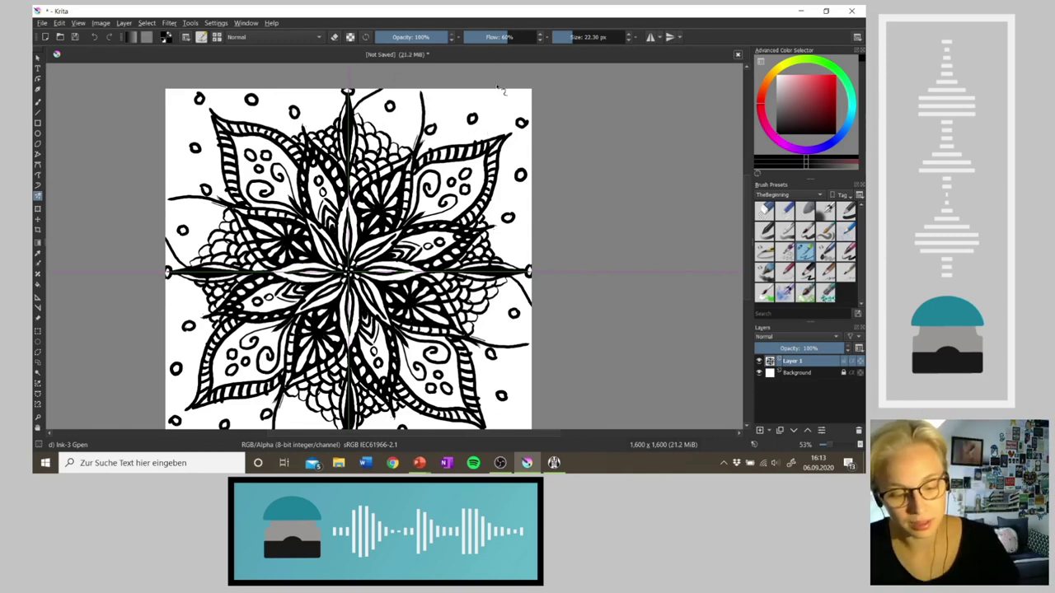
key(ctrl+z)
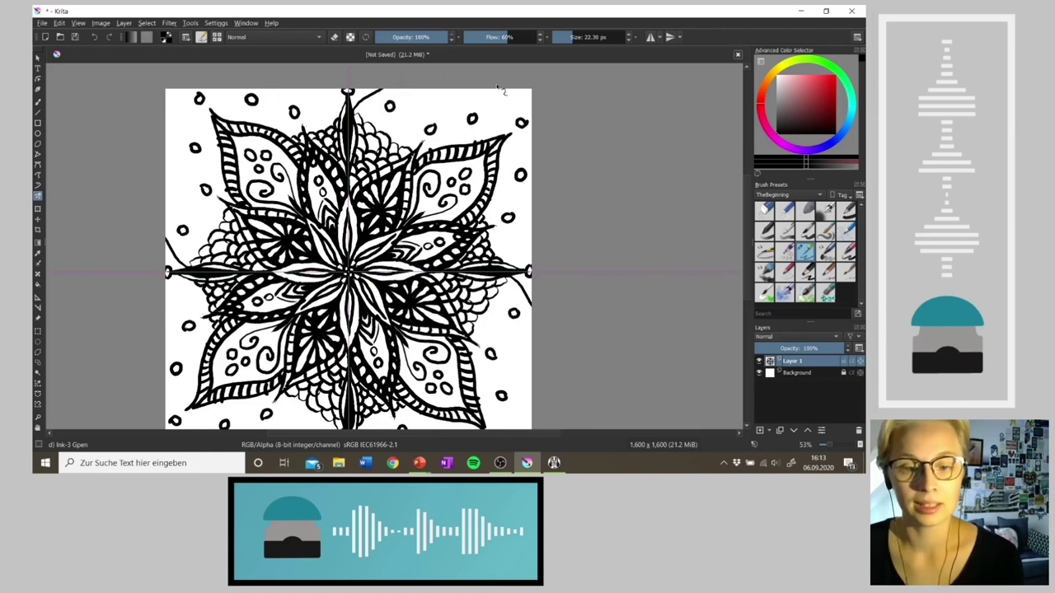
key(ctrl+z)
Create a new 1600 by 1600 px RGB/Alpha document and activate the Multibrush tool
click(42, 23)
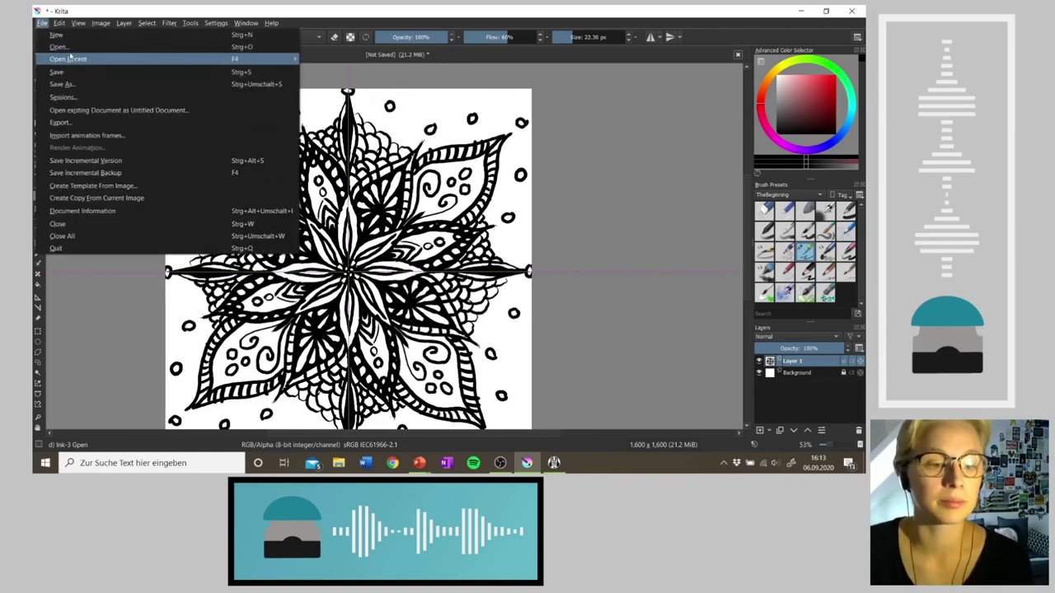
click(66, 37)
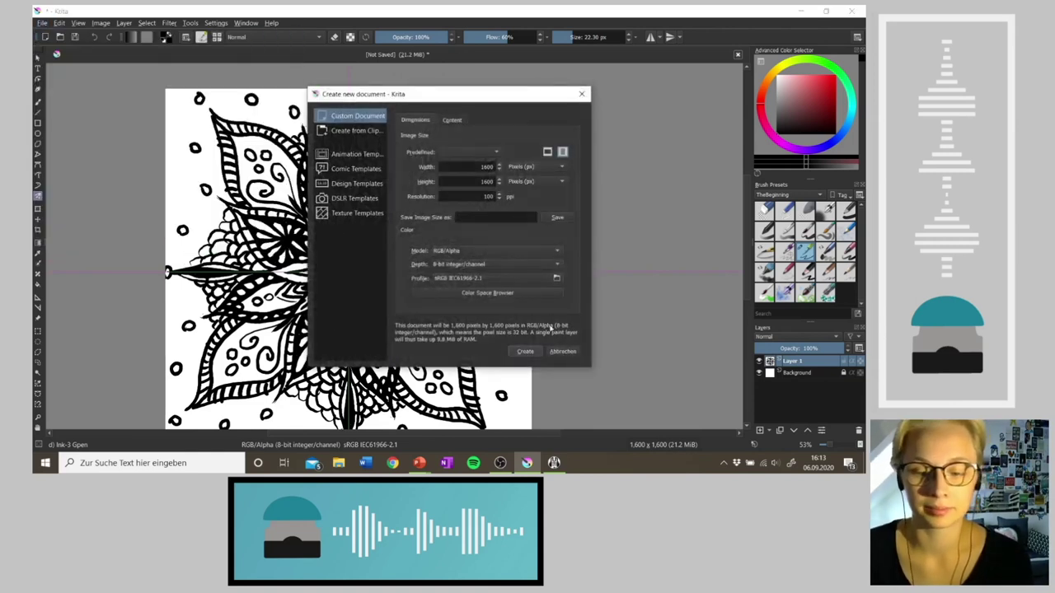
click(526, 352)
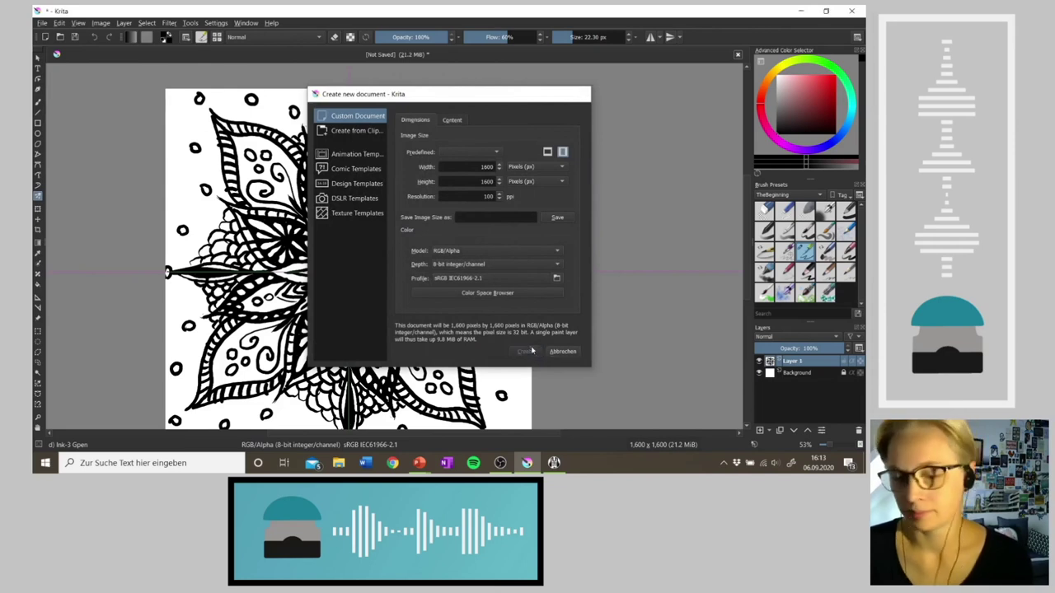
click(38, 196)
Draw two lines from the midpoint of the page's side up to the adjoining edge, fanning apart
click(213, 245)
drag(213, 247, 285, 66)
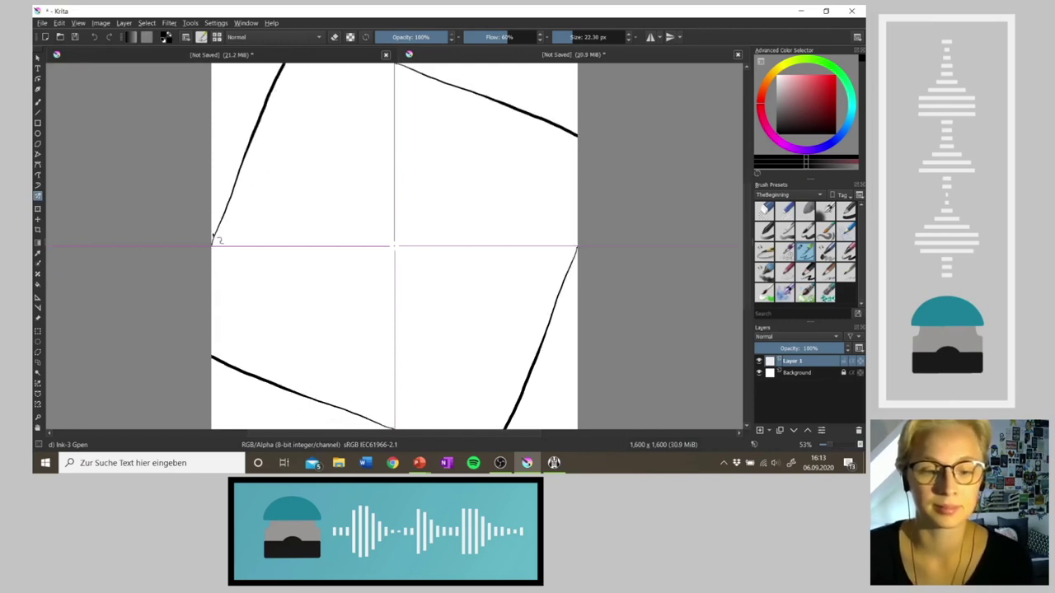
mouse_move(227, 217)
mouse_down()
mouse_move(213, 245)
mouse_move(328, 65)
mouse_up()
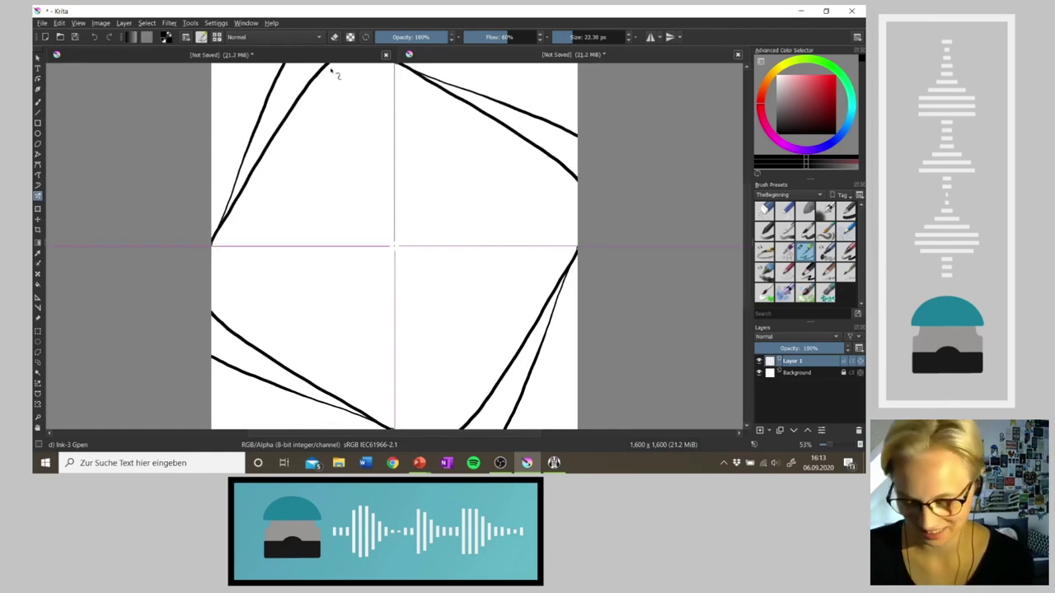
Add two more widely spaced lines to each fan, the last reaching the neighbouring side's midpoint
key(4)
key(4)
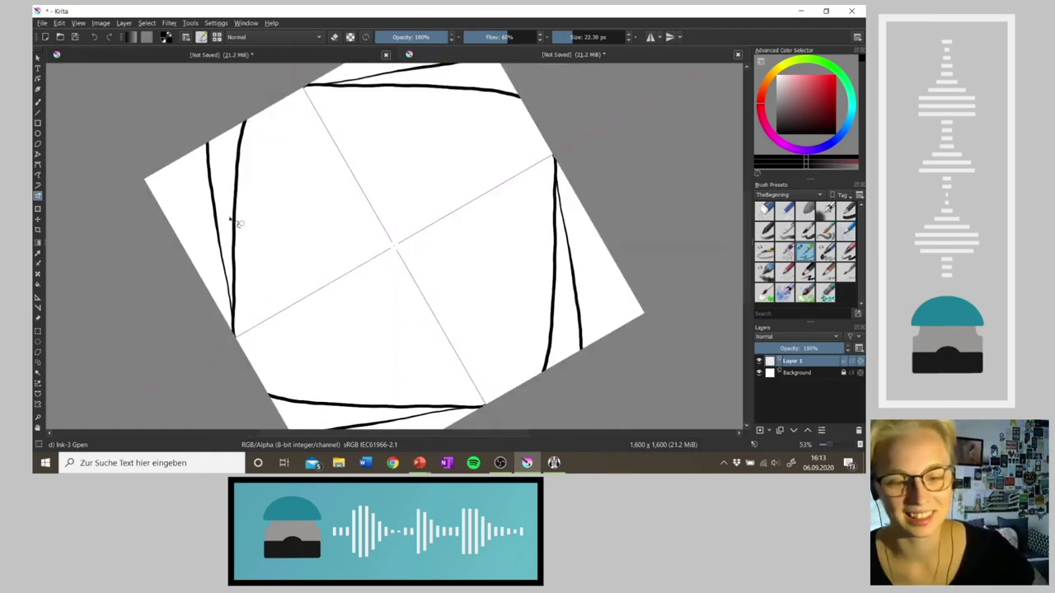
mouse_move(238, 310)
mouse_down()
mouse_move(239, 334)
mouse_move(259, 95)
mouse_up()
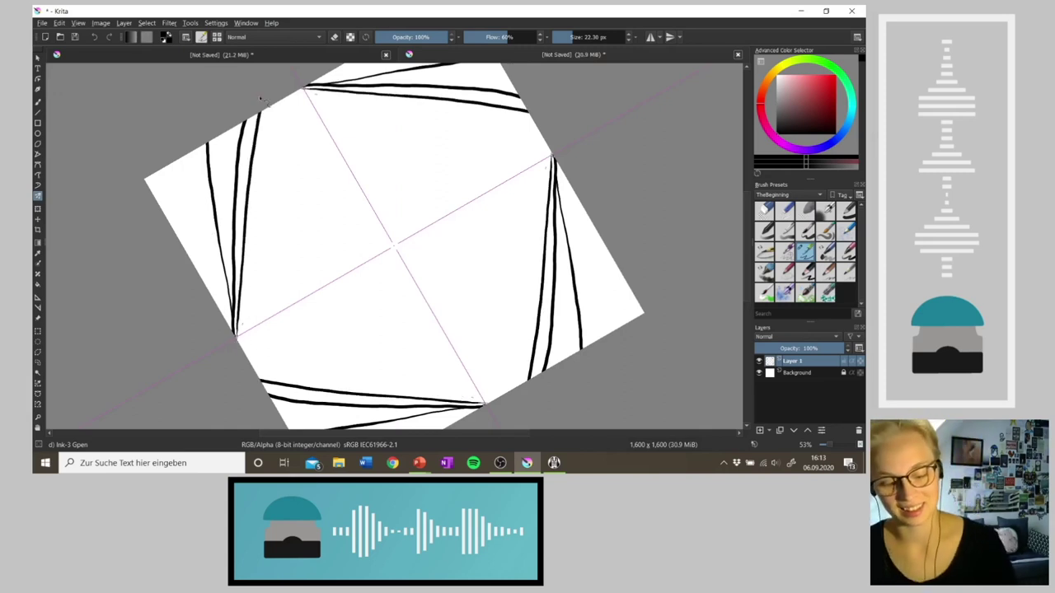
key(ctrl+z)
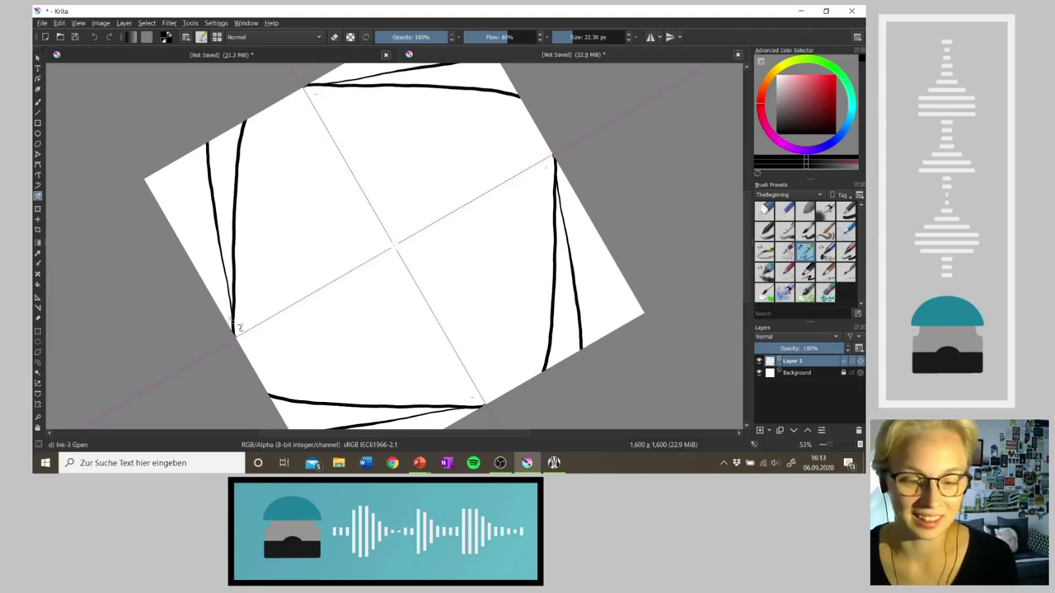
mouse_move(239, 340)
mouse_down()
mouse_move(262, 158)
mouse_move(283, 104)
mouse_up()
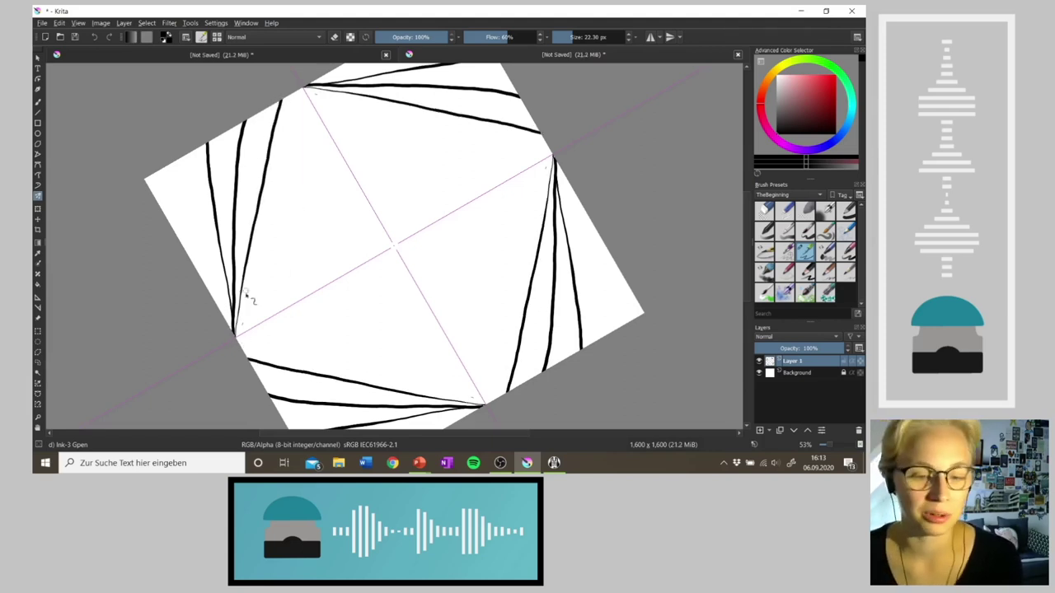
drag(239, 338, 306, 106)
key(ctrl+z)
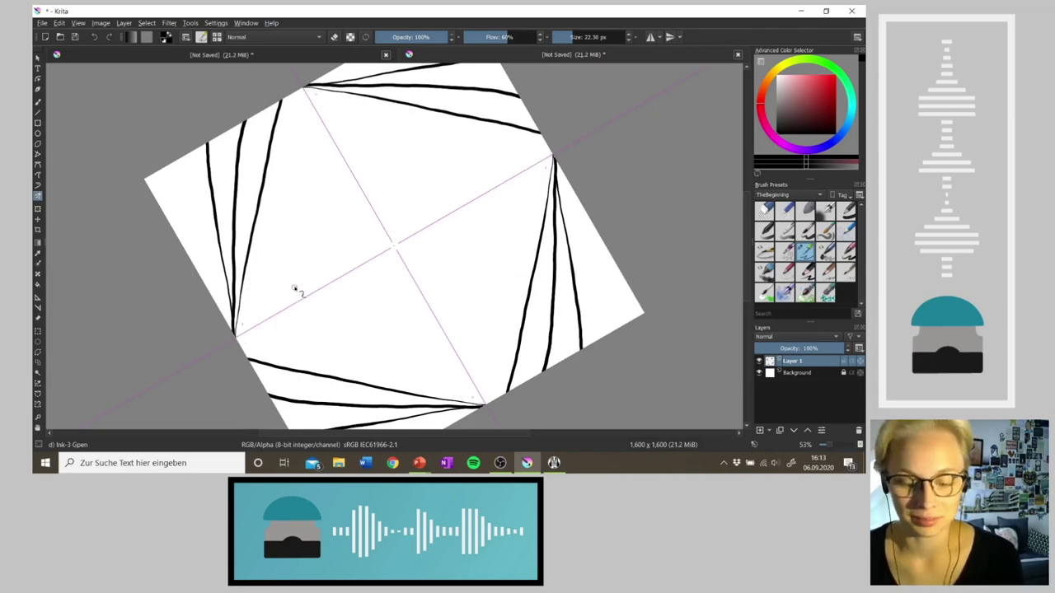
click(109, 36)
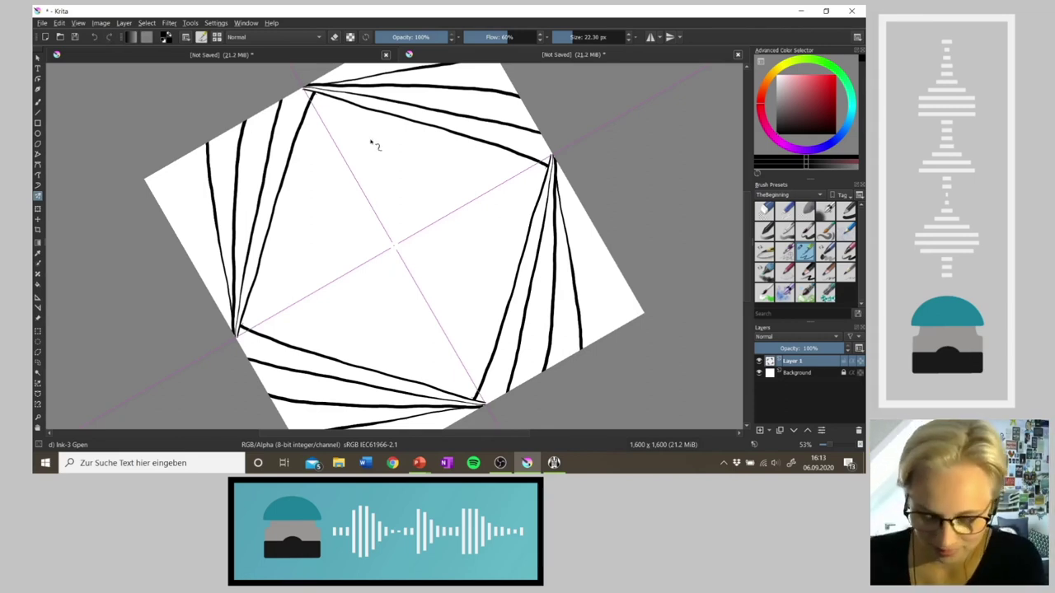
Draw three nested, progressively rotated squares inside the fans, each starting from a corner of the previous shape
key(m)
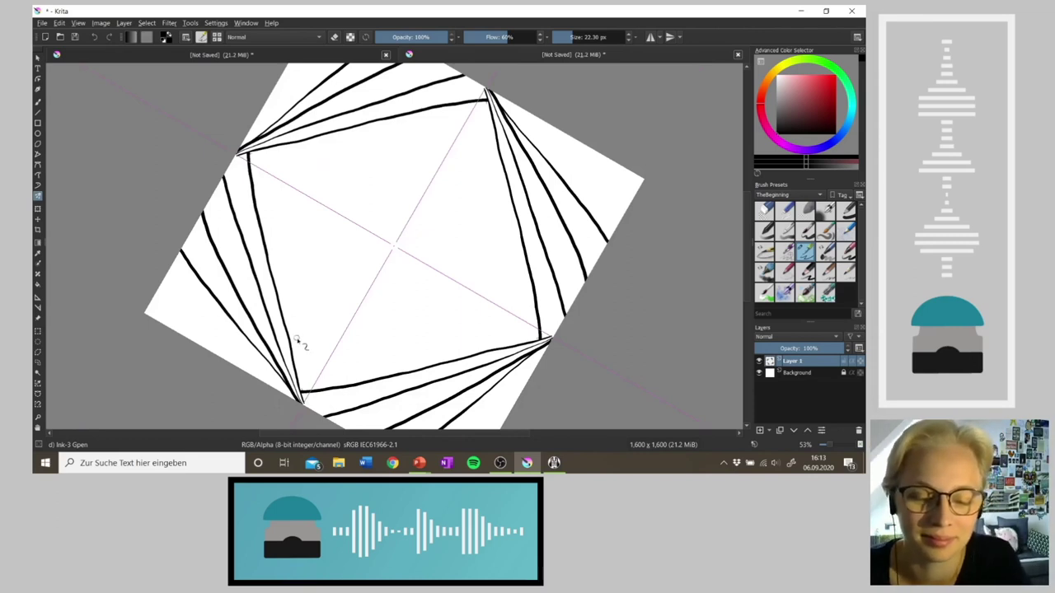
drag(302, 394, 298, 150)
drag(301, 337, 339, 175)
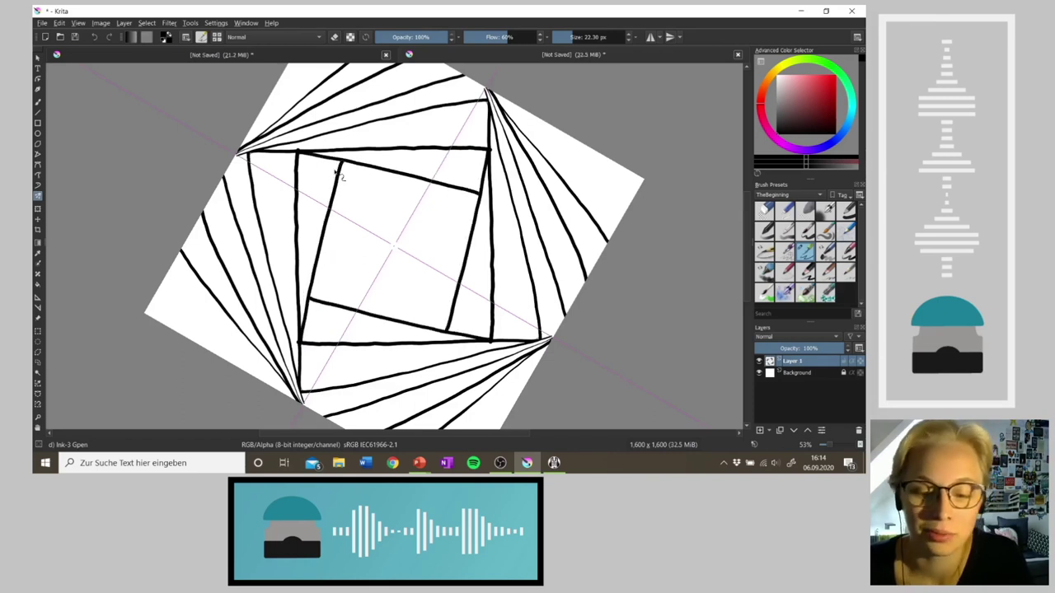
key(5)
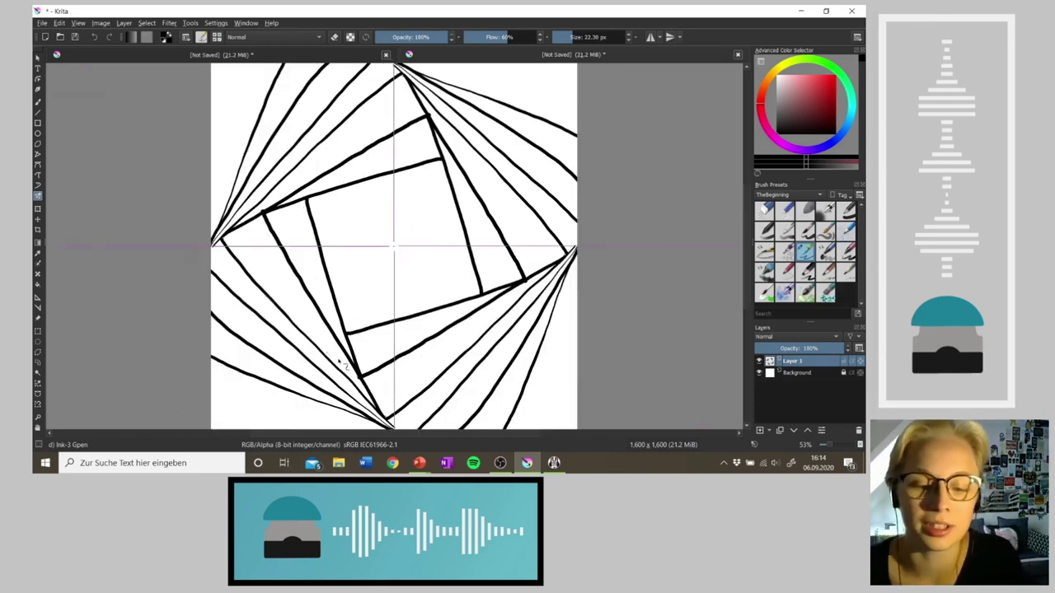
drag(346, 331, 346, 198)
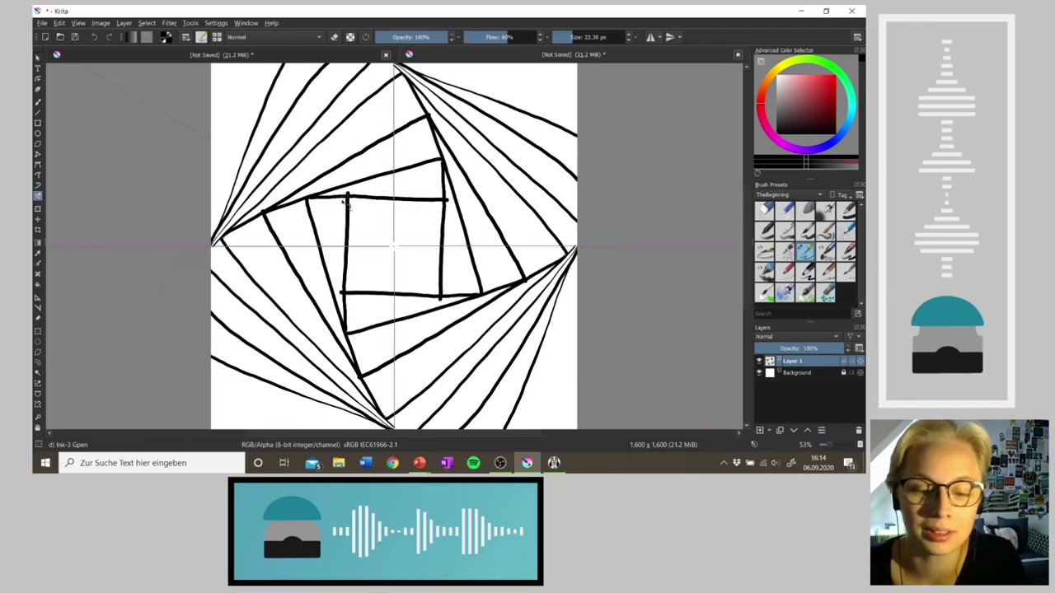
Continue the spiral with ever smaller rotated squares down to the centre of the canvas
key(4)
key(4)
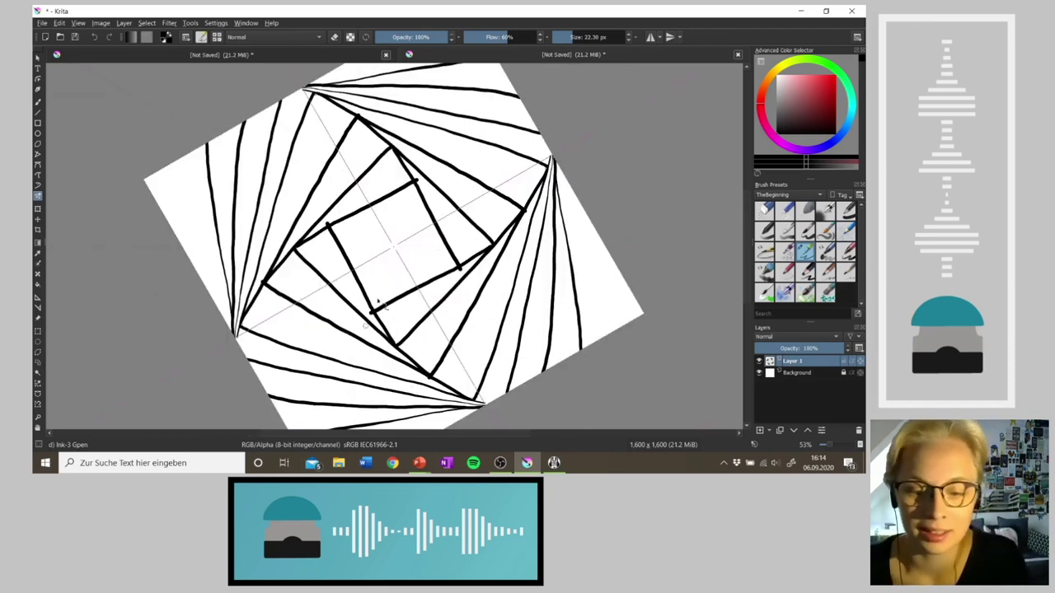
drag(372, 312, 368, 226)
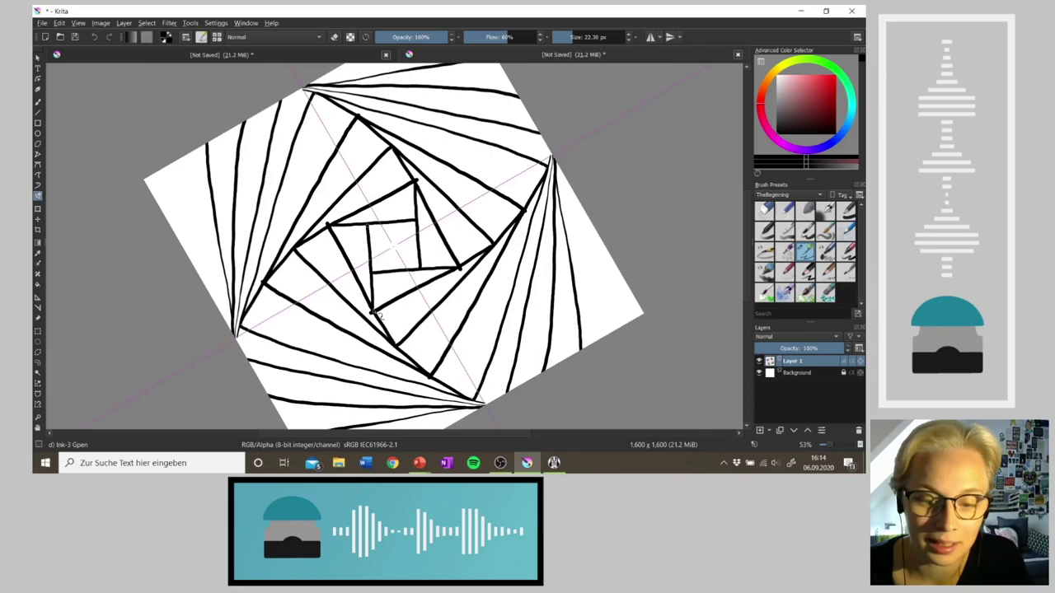
key(4)
key(4)
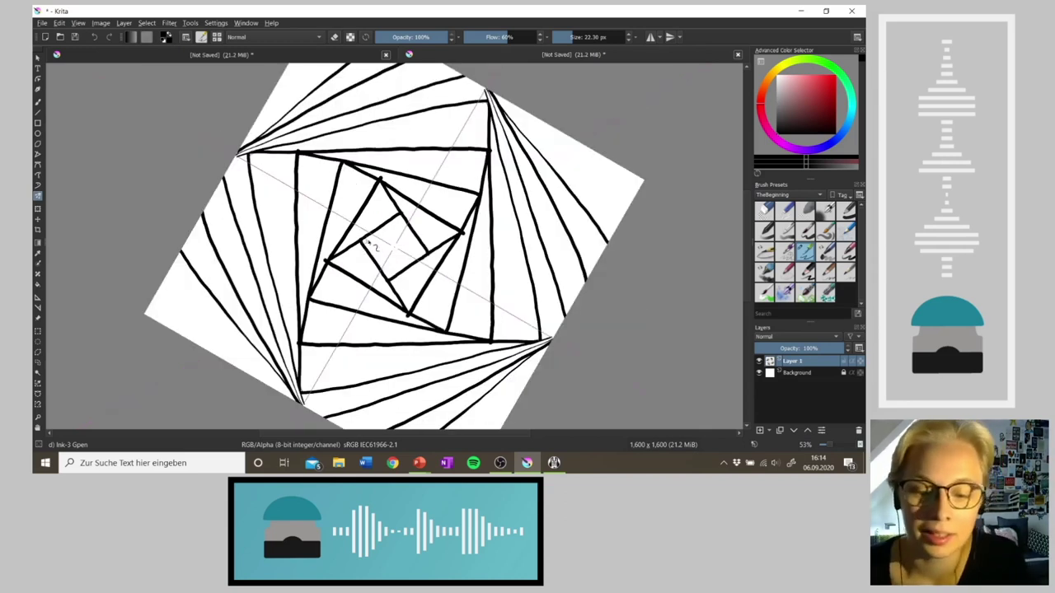
drag(386, 260, 388, 280)
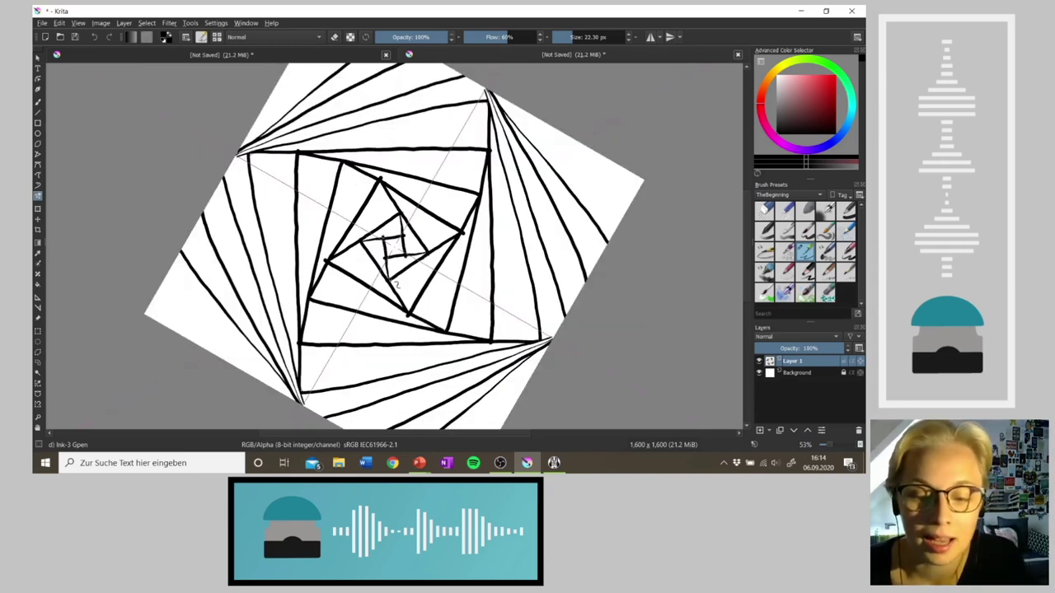
key(4)
key(4)
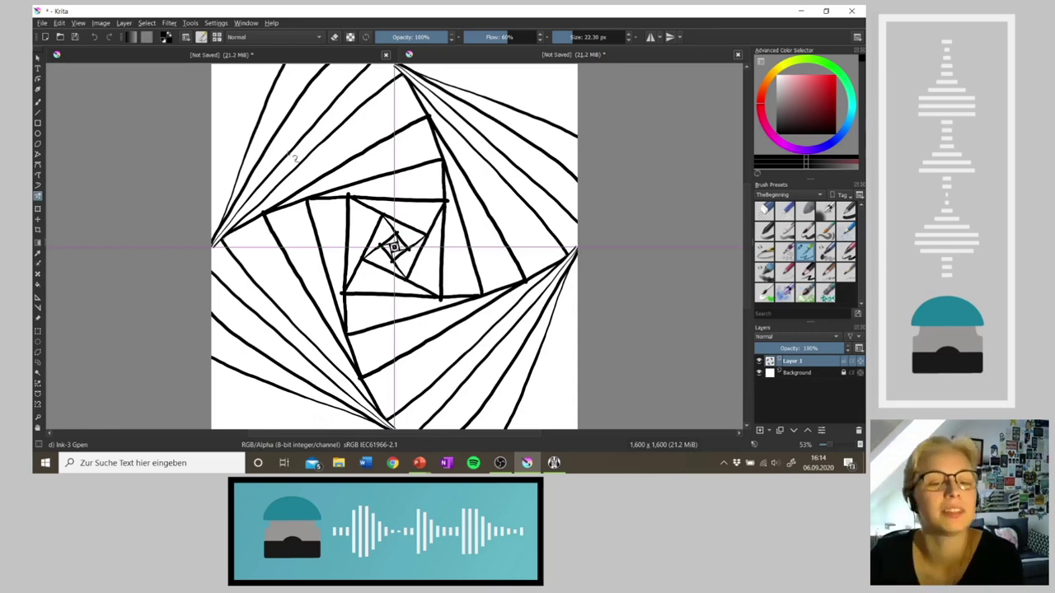
Fill the page's corner triangles outside the fans with evenly spaced concentric arcs, from the corner towards the side midpoint
key(4)
key(4)
key(6)
key(6)
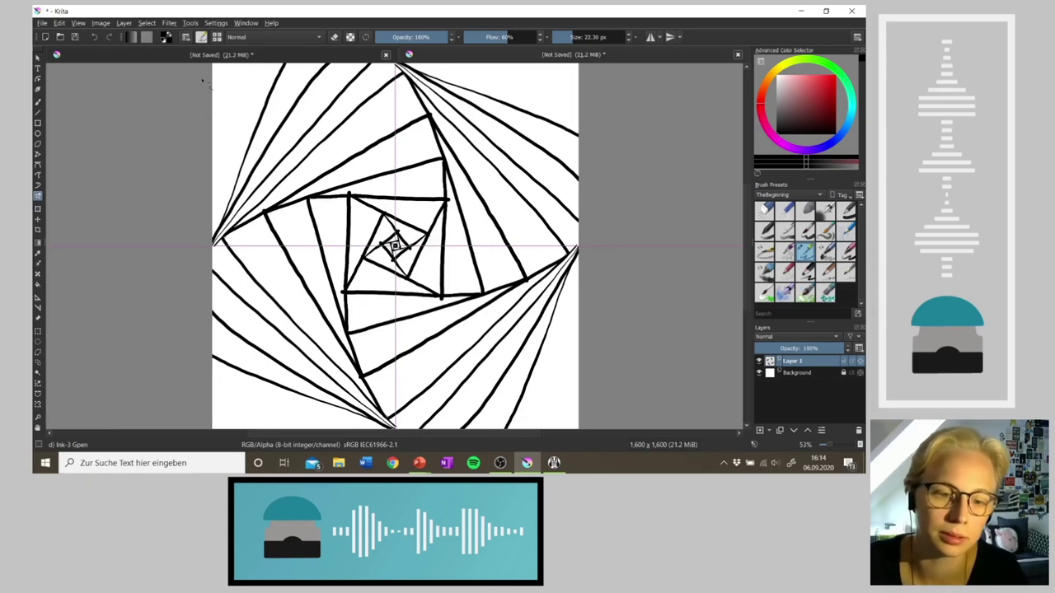
mouse_move(251, 80)
mouse_down()
mouse_move(265, 107)
mouse_move(251, 64)
mouse_move(281, 82)
mouse_move(275, 73)
mouse_move(279, 89)
mouse_move(251, 108)
mouse_move(239, 68)
mouse_up()
mouse_move(254, 117)
mouse_down()
mouse_move(260, 138)
mouse_move(228, 77)
mouse_up()
drag(252, 133, 213, 64)
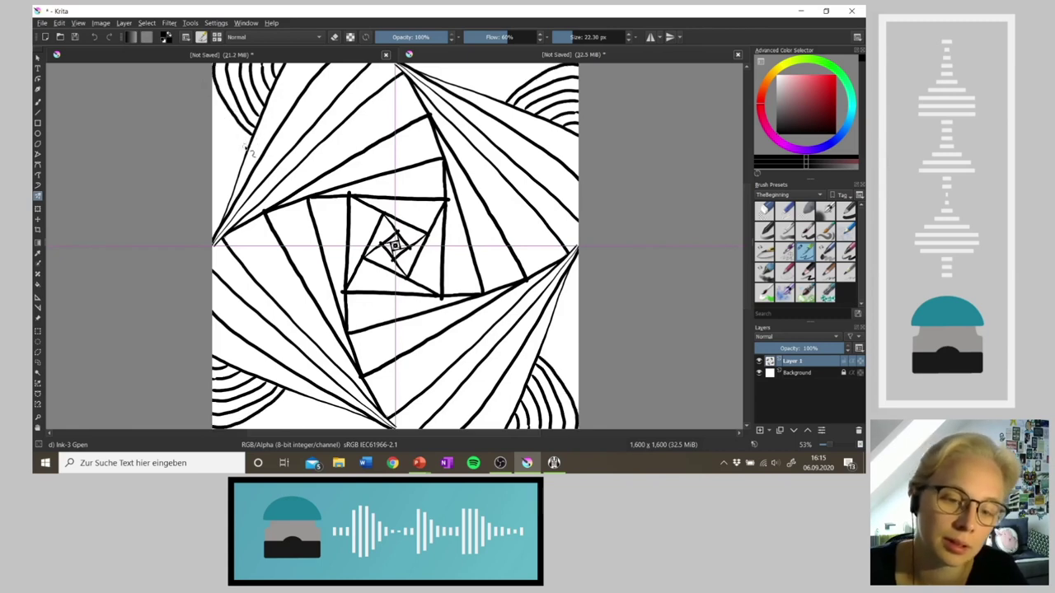
drag(246, 140, 216, 107)
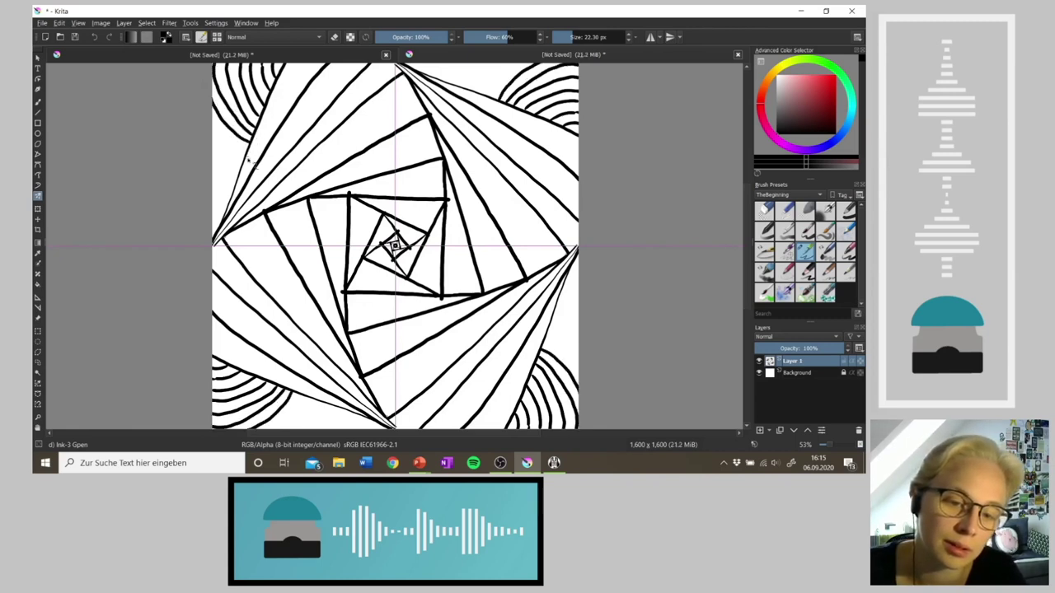
drag(245, 152, 214, 122)
drag(246, 168, 215, 140)
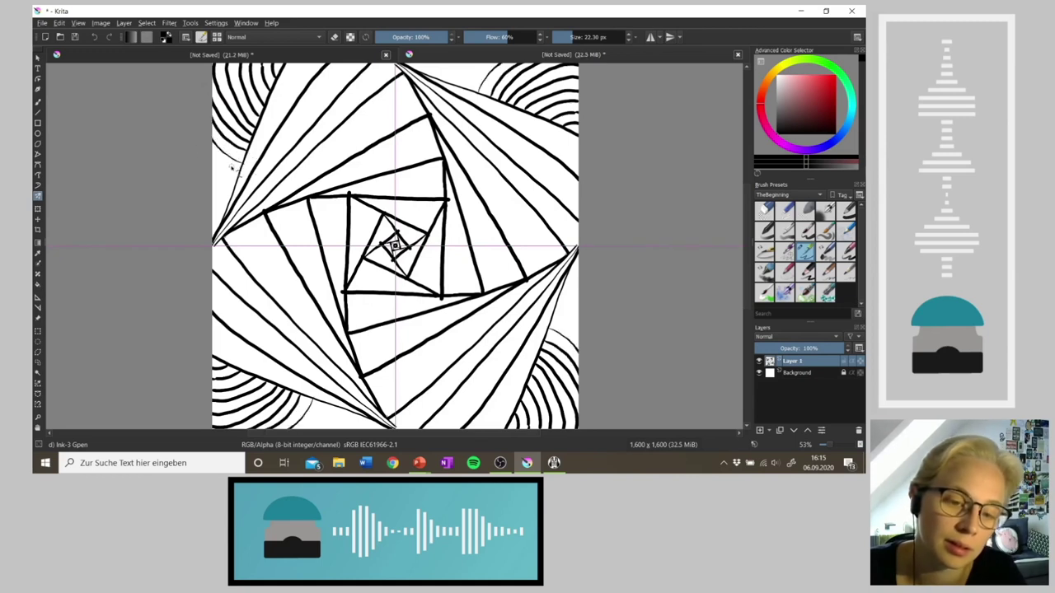
drag(241, 171, 214, 155)
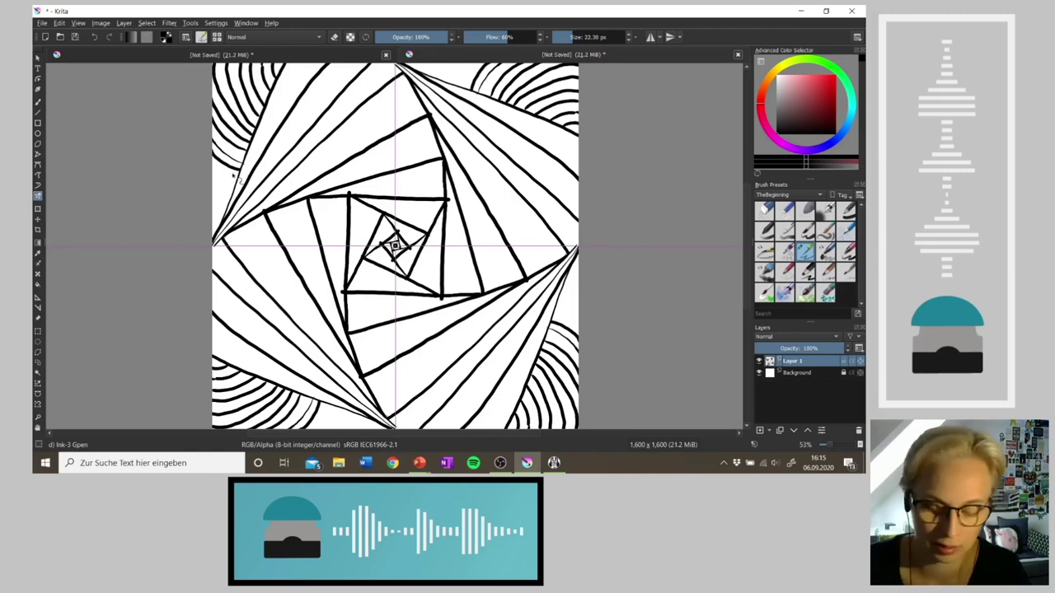
Cross the corner arcs with a second set of curved lines running the other way to form a woven grid
key(4)
key(4)
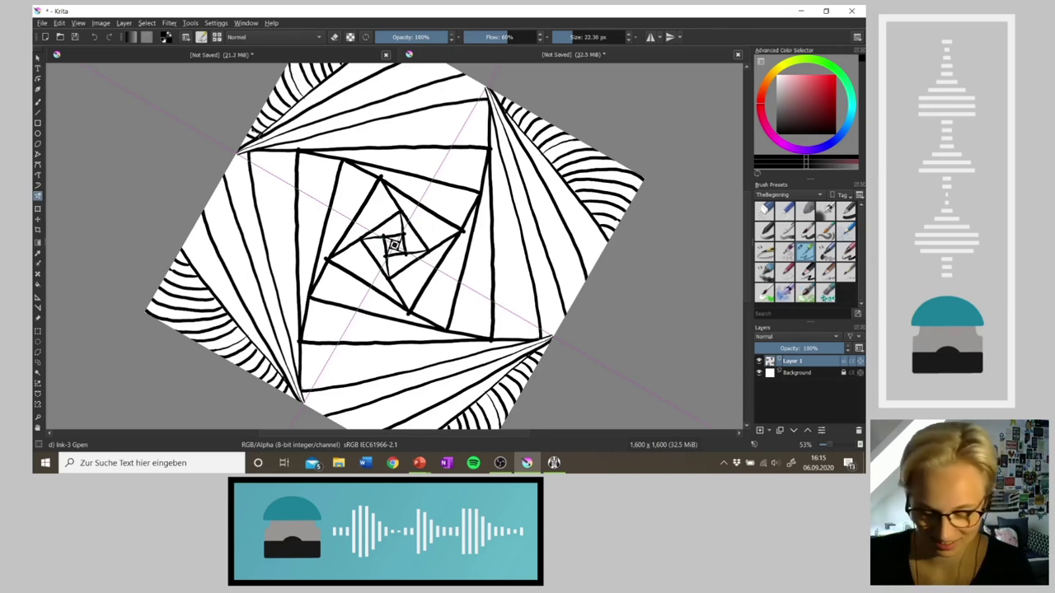
key(4)
key(4)
key(4)
key(4)
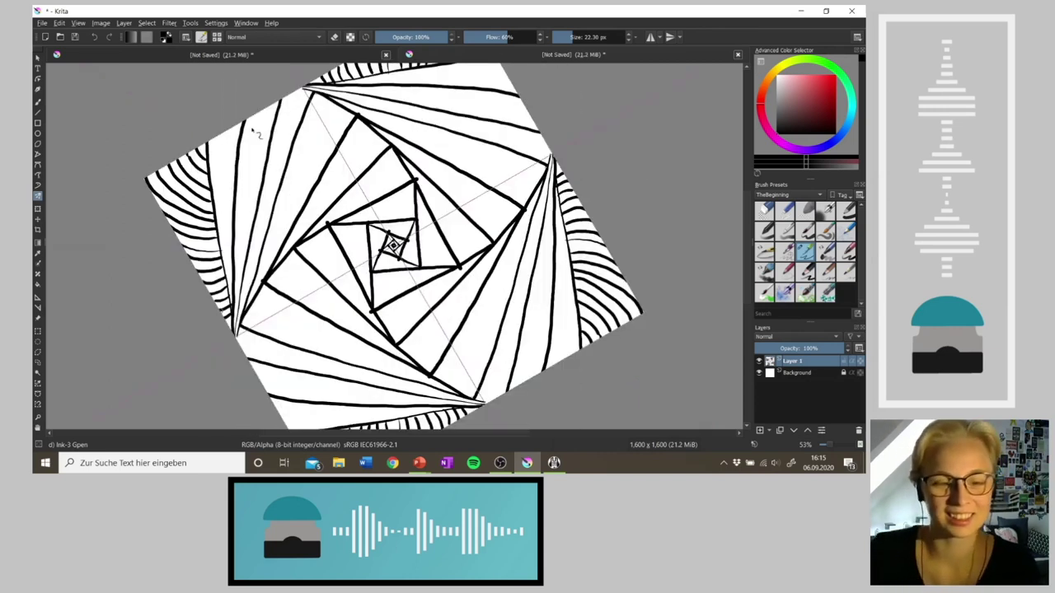
key(6)
key(6)
key(6)
key(6)
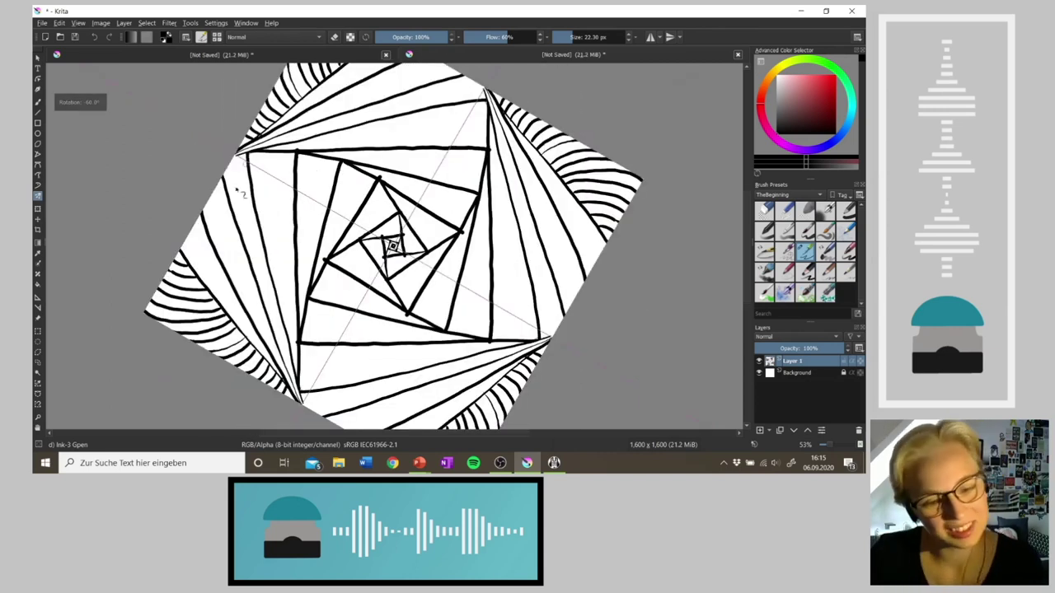
drag(174, 262, 165, 319)
drag(186, 267, 177, 321)
mouse_move(196, 278)
mouse_down()
mouse_move(188, 332)
mouse_move(207, 293)
mouse_move(205, 349)
mouse_move(209, 306)
mouse_up()
mouse_move(224, 309)
mouse_down()
mouse_move(216, 326)
mouse_move(227, 363)
mouse_move(236, 339)
mouse_move(244, 372)
mouse_move(249, 366)
mouse_move(283, 394)
mouse_up()
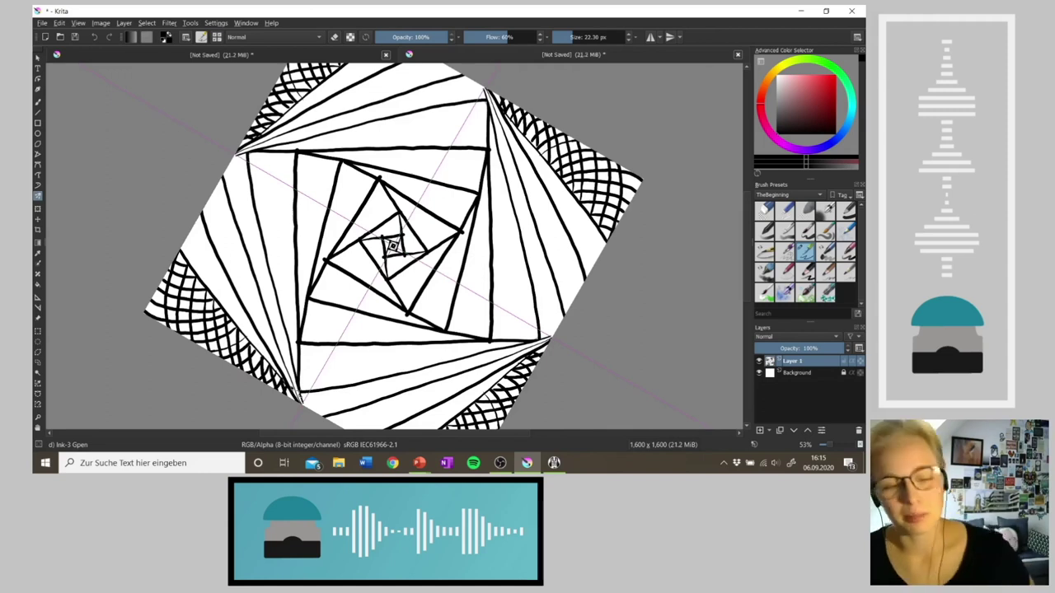
Start a chain of small circles in the narrow strip beside the woven grid, from the side midpoint outwards
key(4)
key(4)
key(4)
key(4)
key(4)
key(4)
key(4)
key(4)
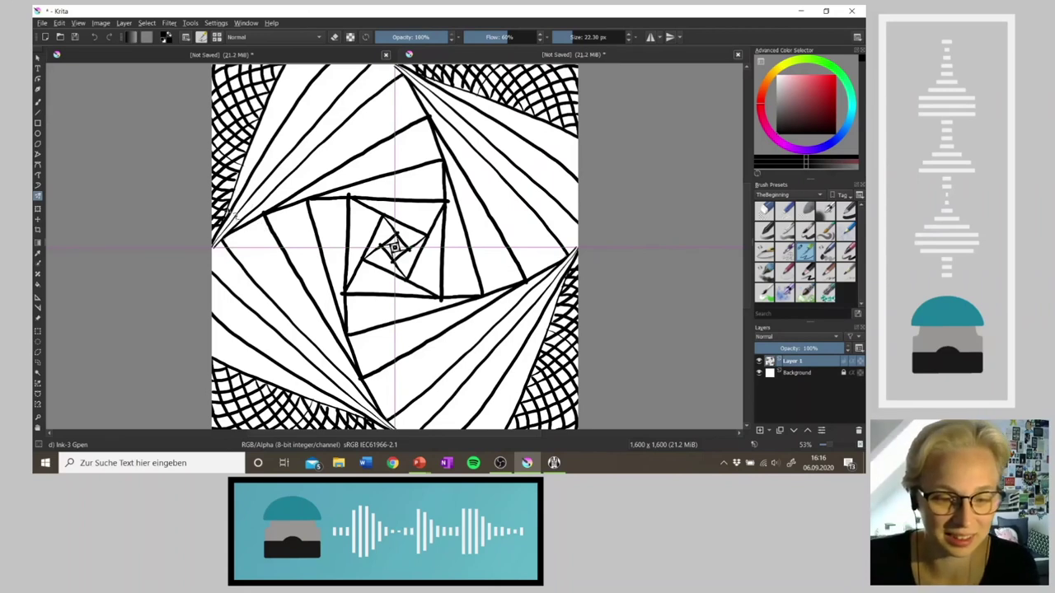
mouse_move(233, 201)
mouse_down()
mouse_move(257, 157)
mouse_move(250, 167)
mouse_up()
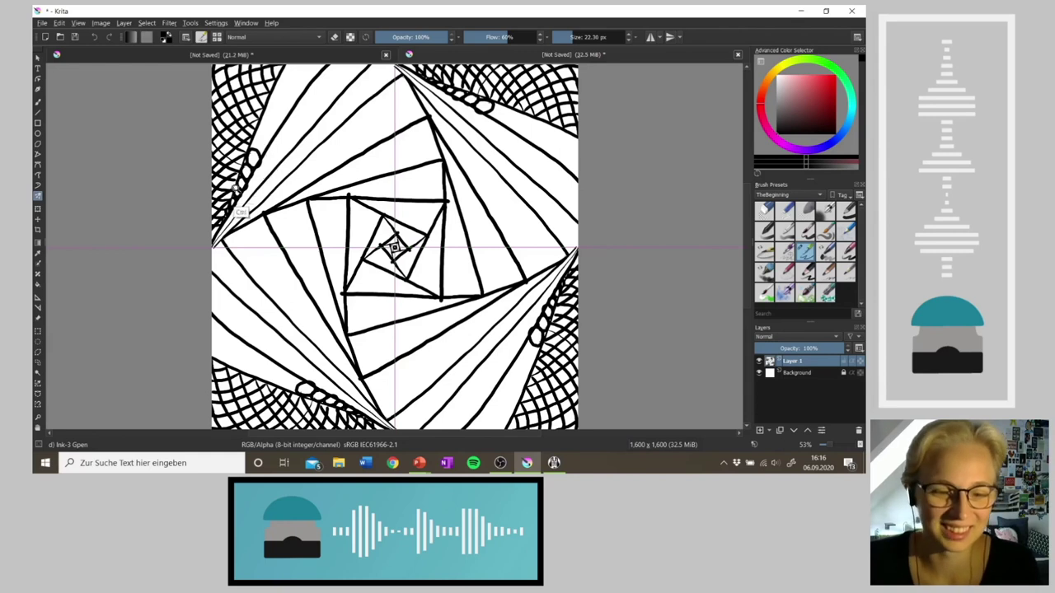
Undo the last three circles and redraw the chain with gradually growing circles up to the page edge
key(ctrl+z)
key(ctrl+z)
key(ctrl+z)
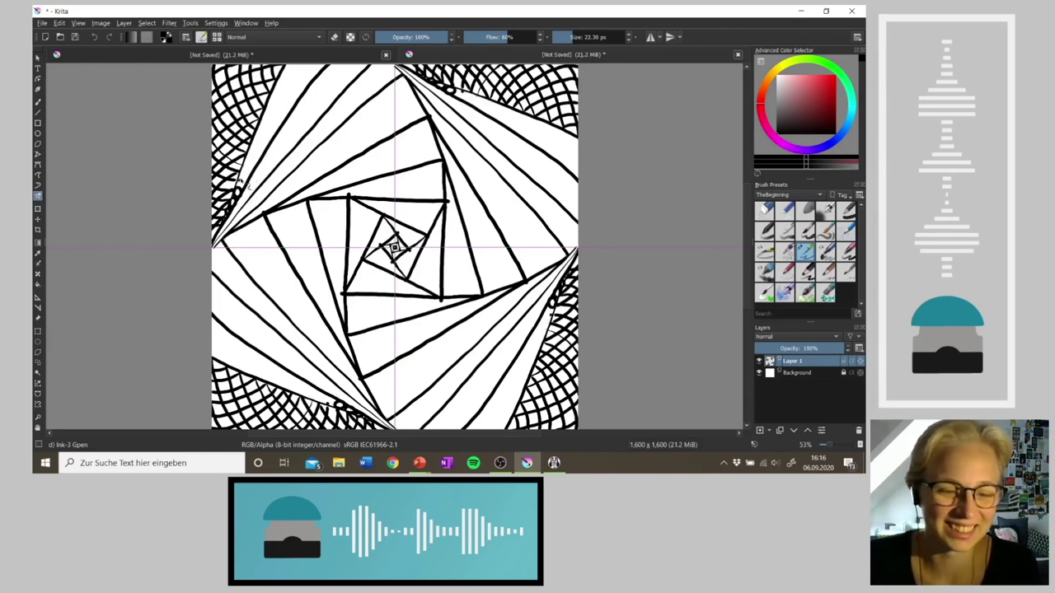
mouse_move(241, 180)
mouse_down()
mouse_move(257, 140)
mouse_move(273, 154)
mouse_move(269, 110)
mouse_move(300, 69)
mouse_move(285, 79)
mouse_move(318, 66)
mouse_up()
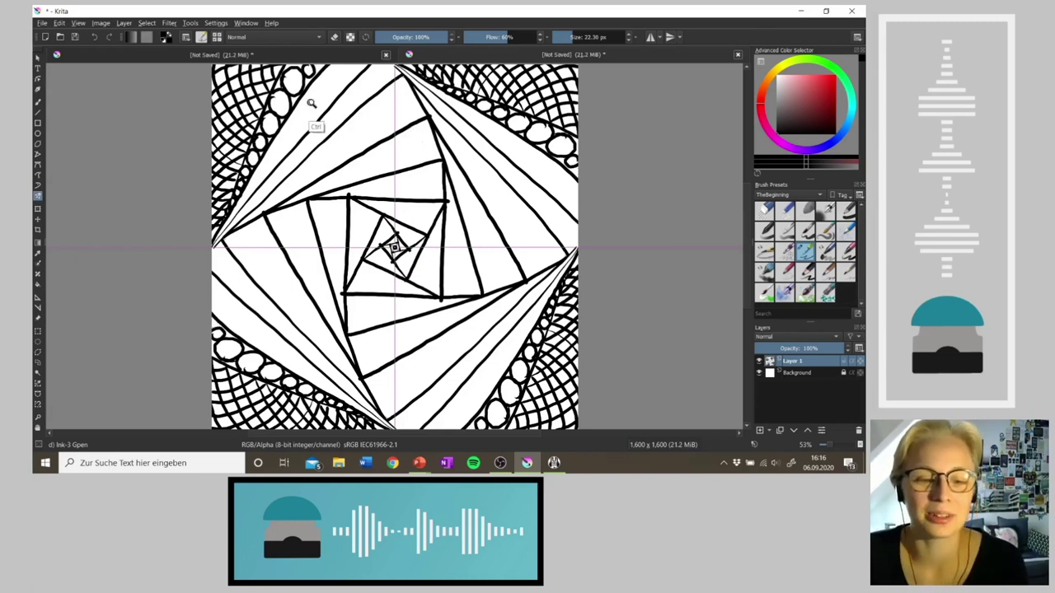
Fill the gaps around the circles in the chain with solid black
drag(302, 69, 321, 68)
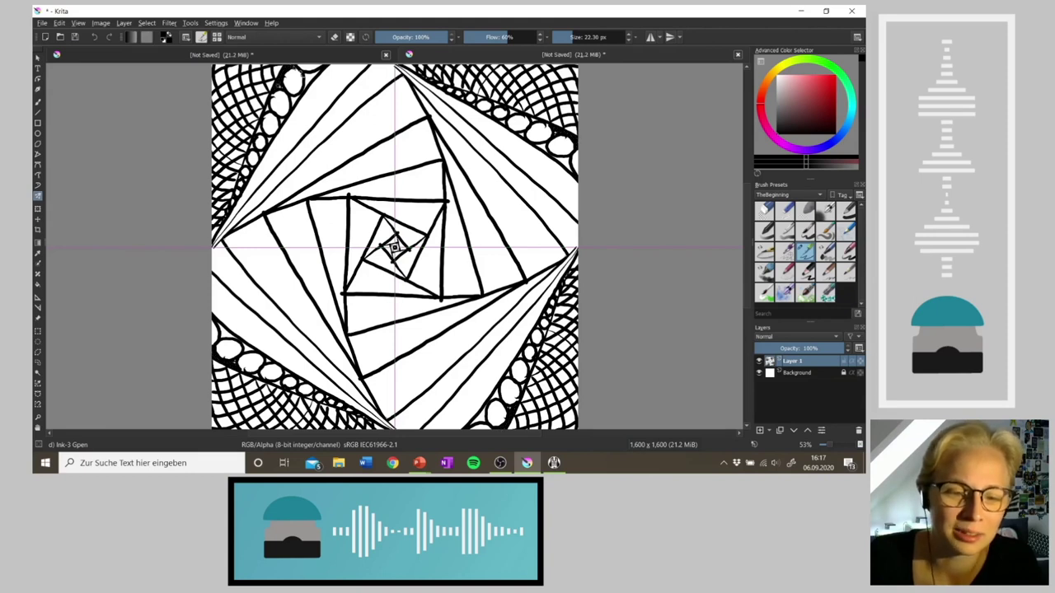
mouse_move(310, 83)
mouse_down()
mouse_move(314, 71)
mouse_move(308, 79)
mouse_up()
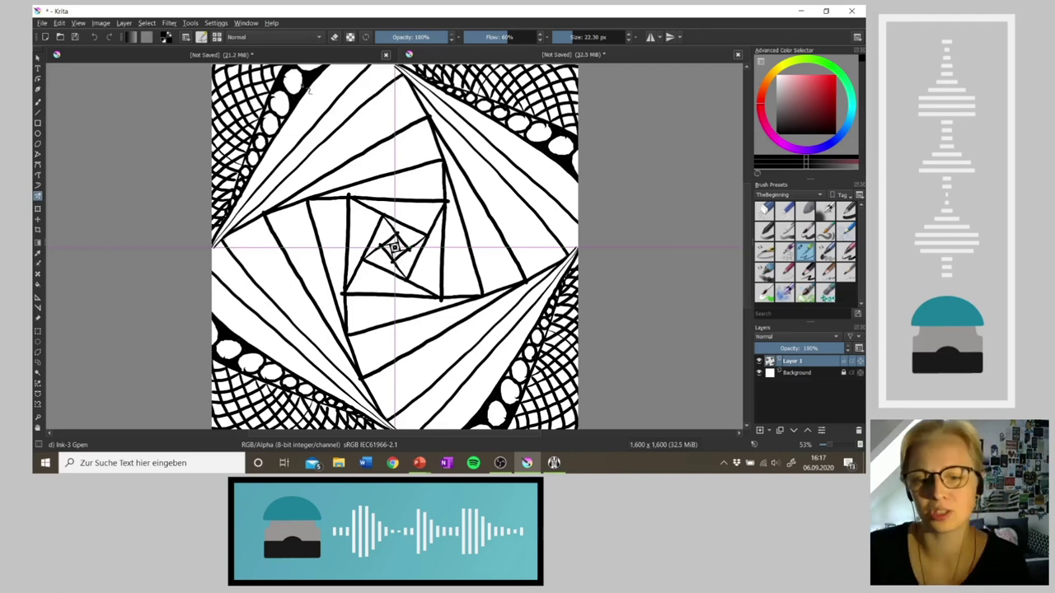
key(ctrl+z)
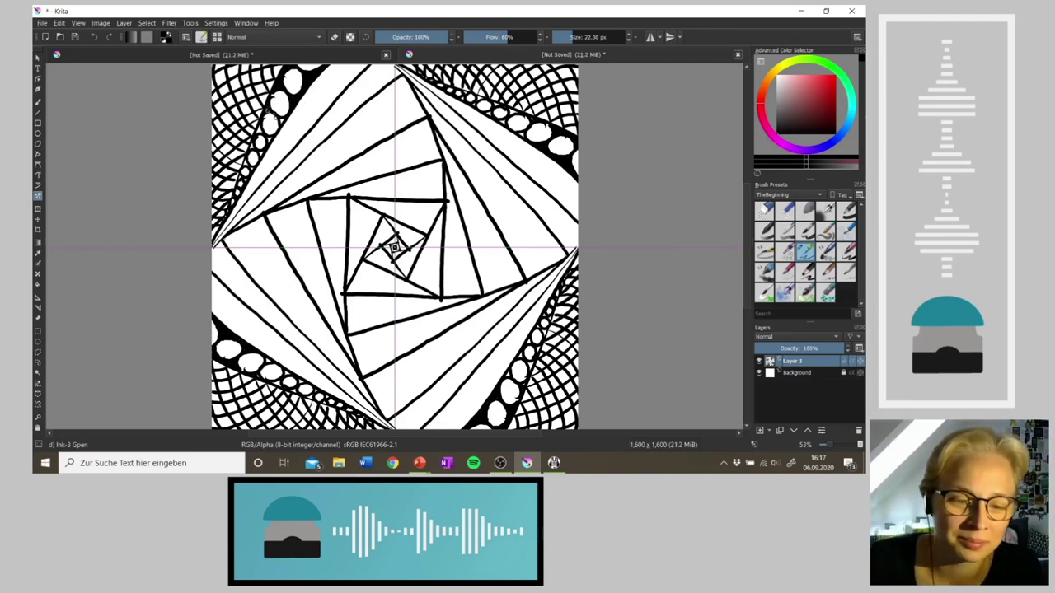
key(ctrl+shift+z)
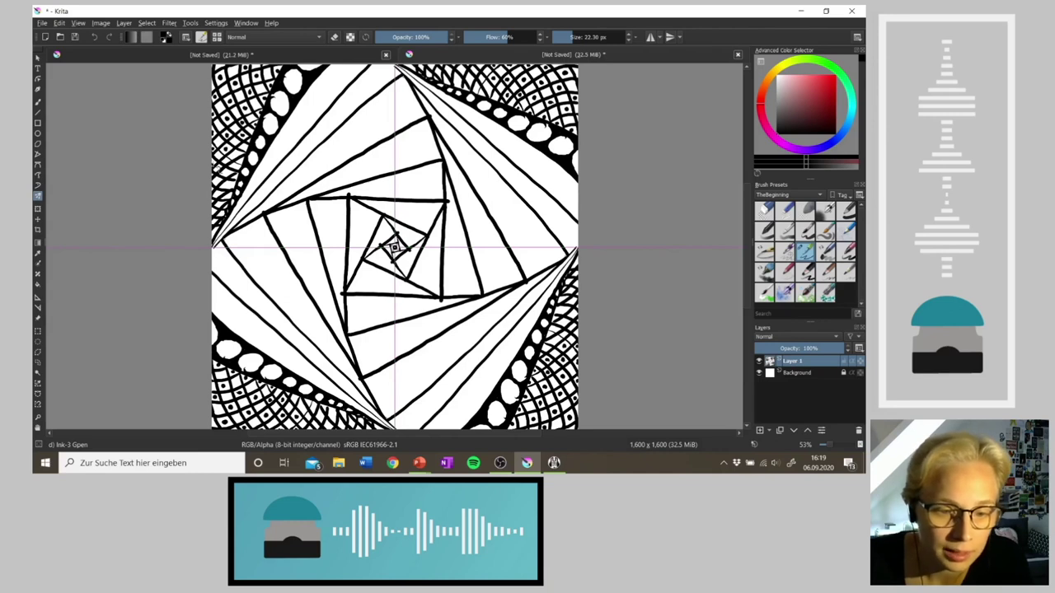
Blacken alternating cells of the woven corner grid, leaving white diamonds with a small black dot in each
key(ctrl+z)
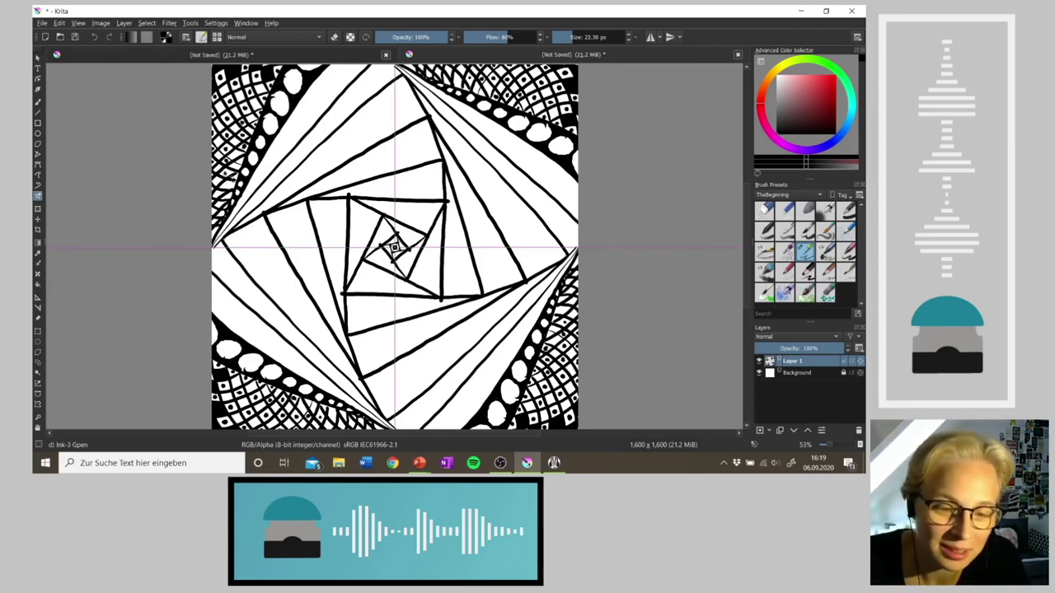
click(243, 164)
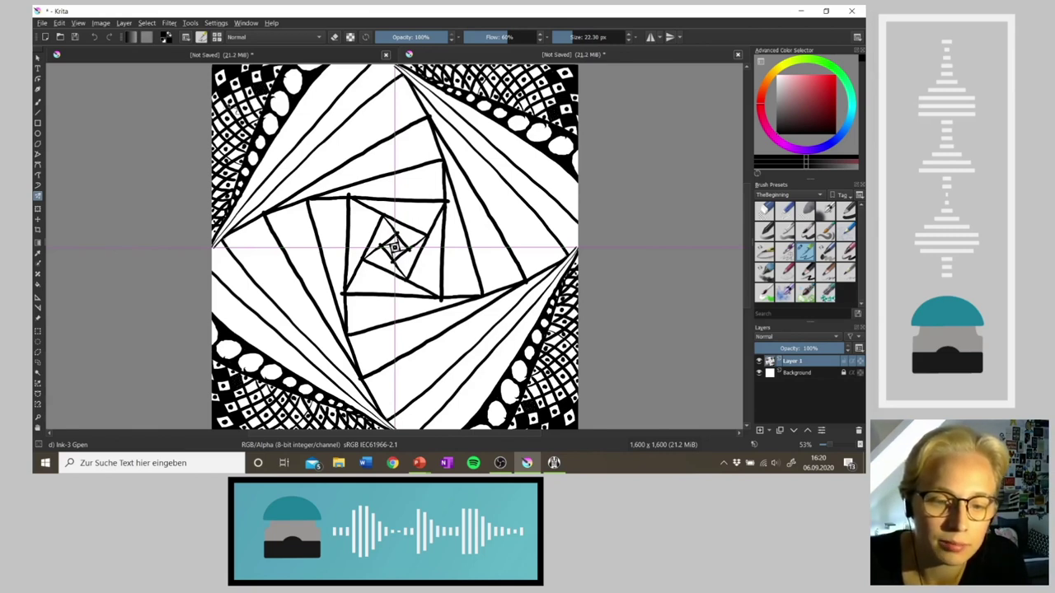
drag(242, 99, 238, 93)
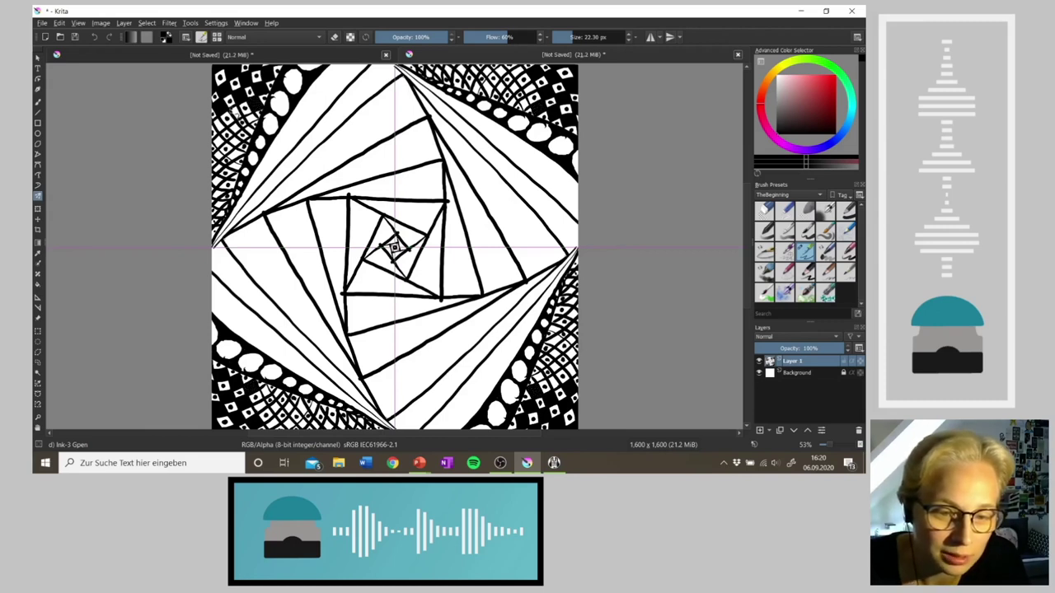
drag(233, 109, 216, 130)
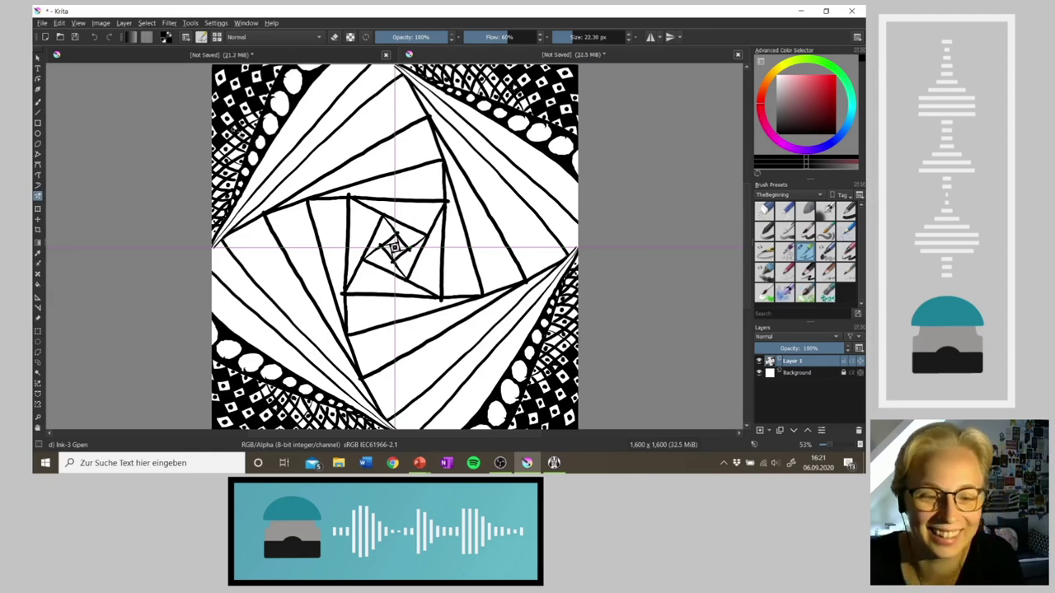
drag(236, 132, 237, 120)
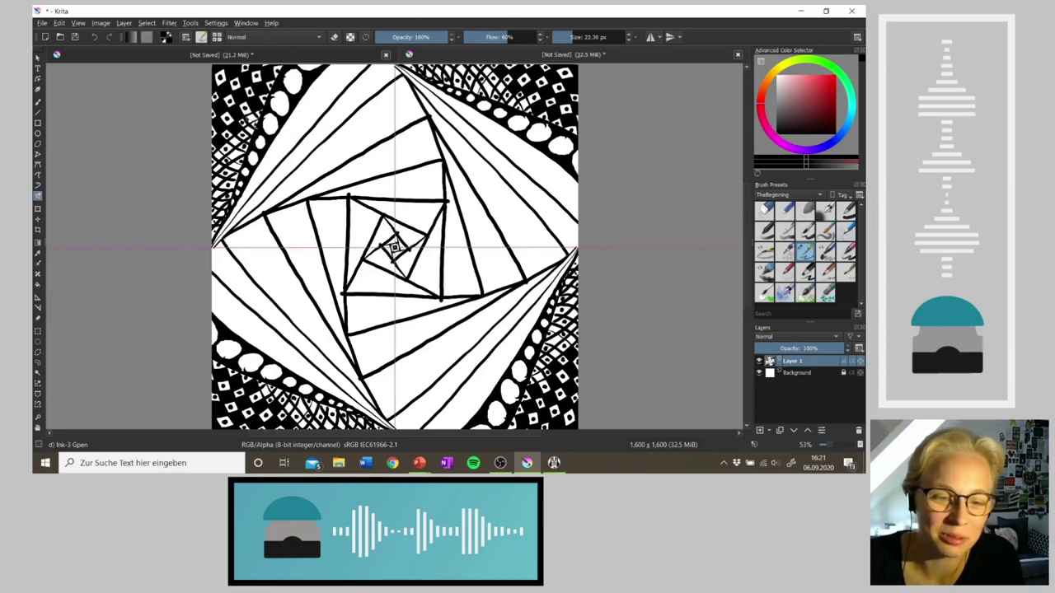
click(253, 121)
click(252, 119)
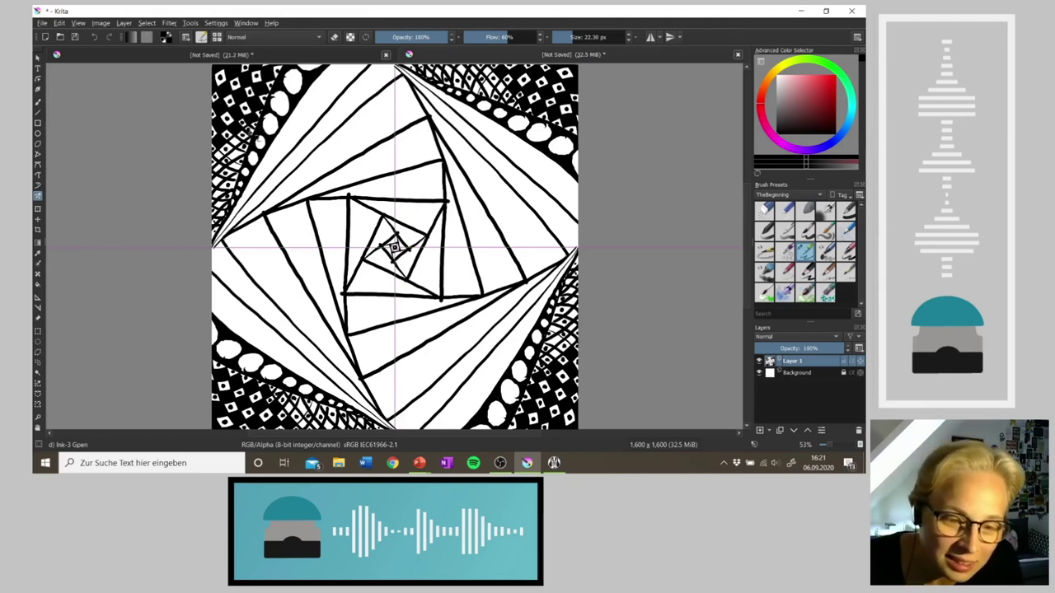
drag(249, 130, 245, 127)
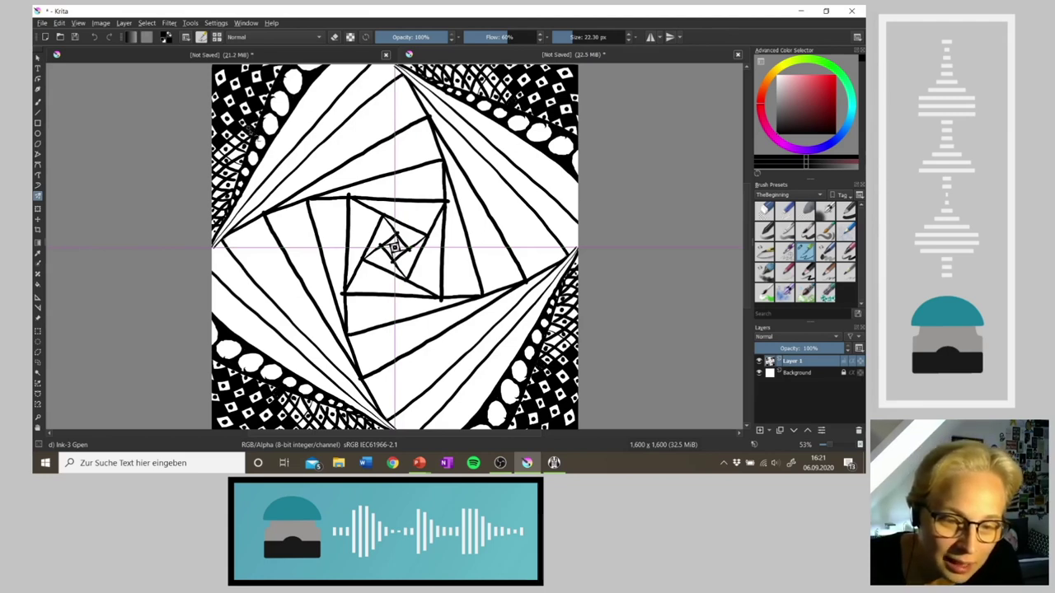
mouse_move(232, 138)
mouse_down()
mouse_move(243, 148)
mouse_move(229, 162)
mouse_move(214, 157)
mouse_up()
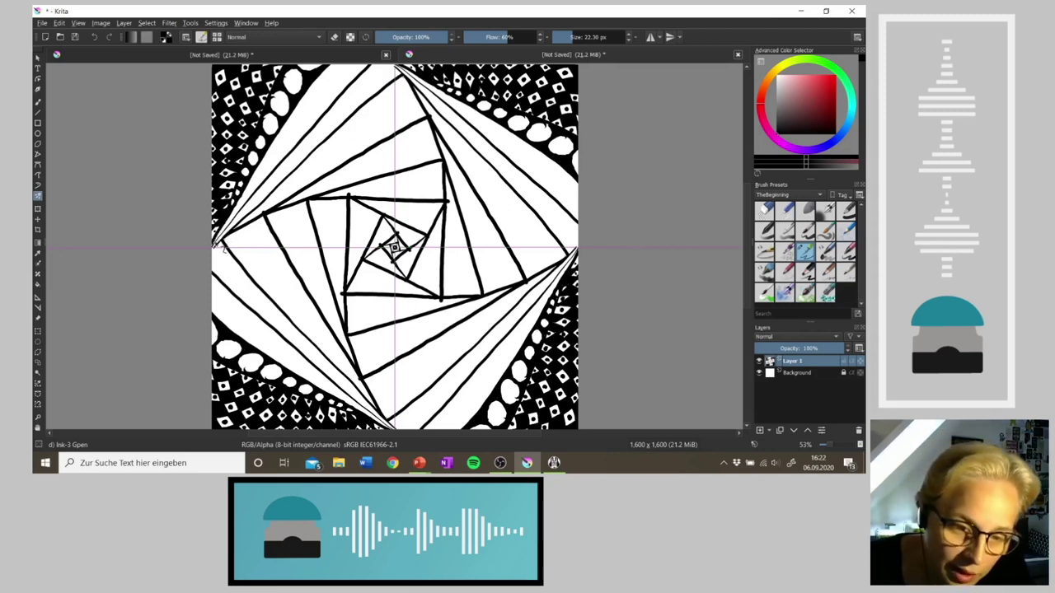
Draw a row of arches in the strip beside the circle chain, growing from the narrow end to the page edge
drag(217, 244, 225, 235)
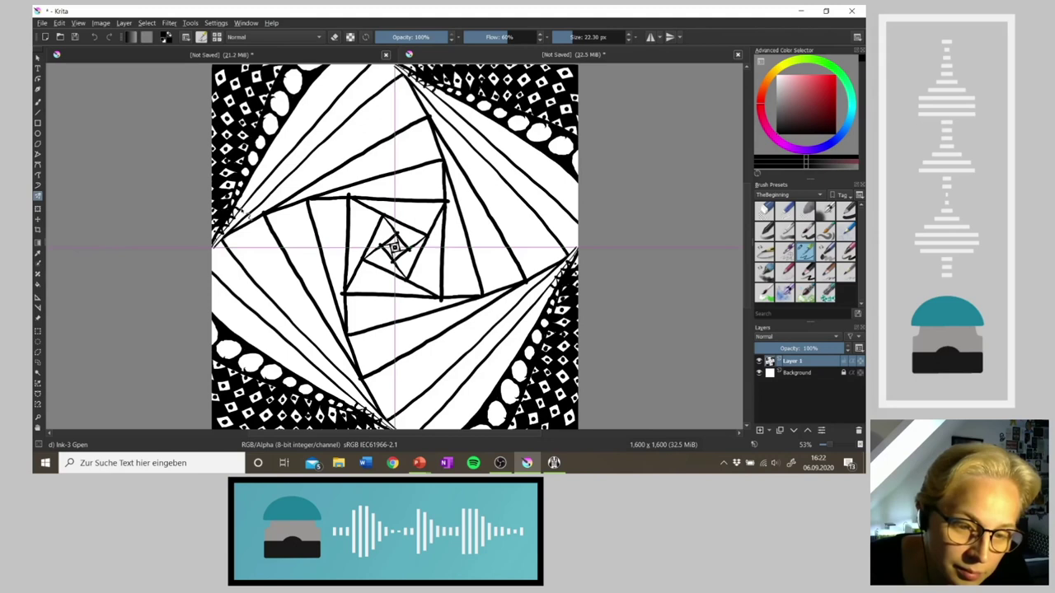
key(4)
key(4)
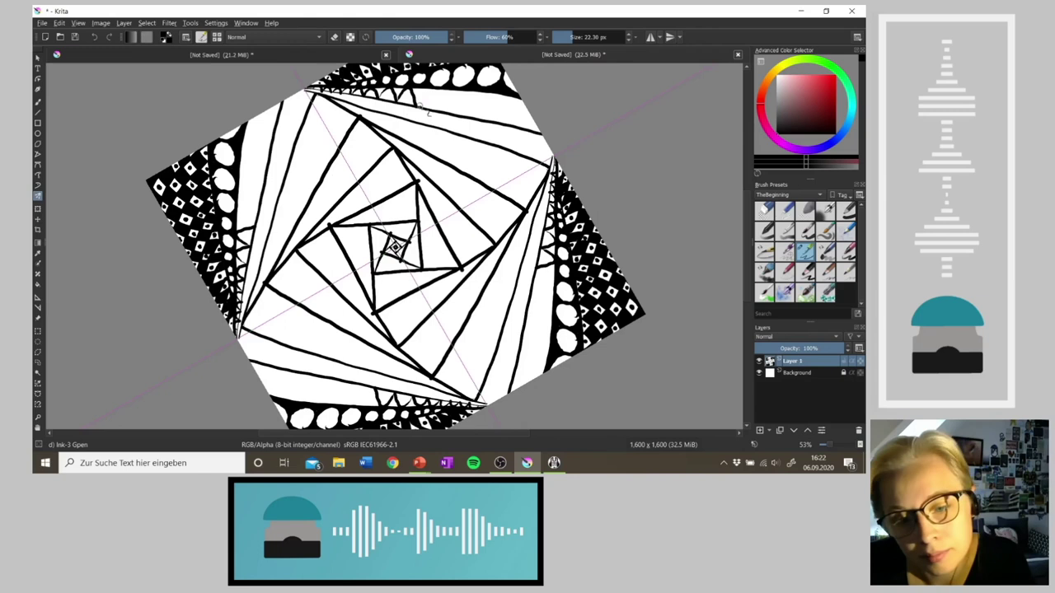
mouse_move(447, 116)
mouse_down()
mouse_move(457, 92)
mouse_move(474, 118)
mouse_up()
key(ctrl+z)
mouse_move(478, 120)
mouse_down()
mouse_move(486, 97)
mouse_move(508, 129)
mouse_move(520, 103)
mouse_move(535, 134)
mouse_up()
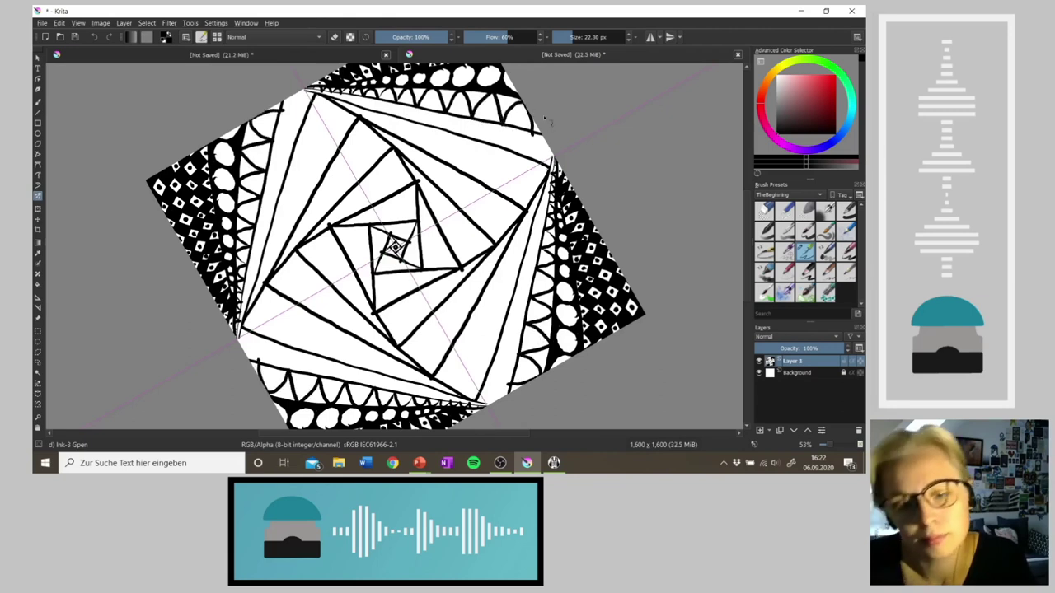
Decorate the row of arches with dots and smaller nested arches, from the page edge down to the narrow end
key(m)
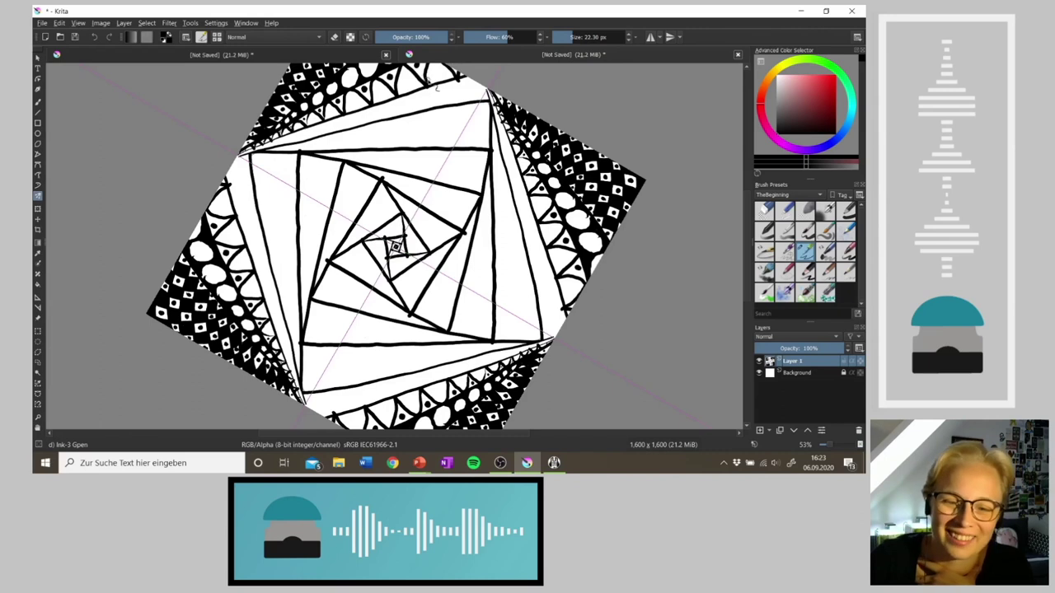
drag(440, 89, 438, 73)
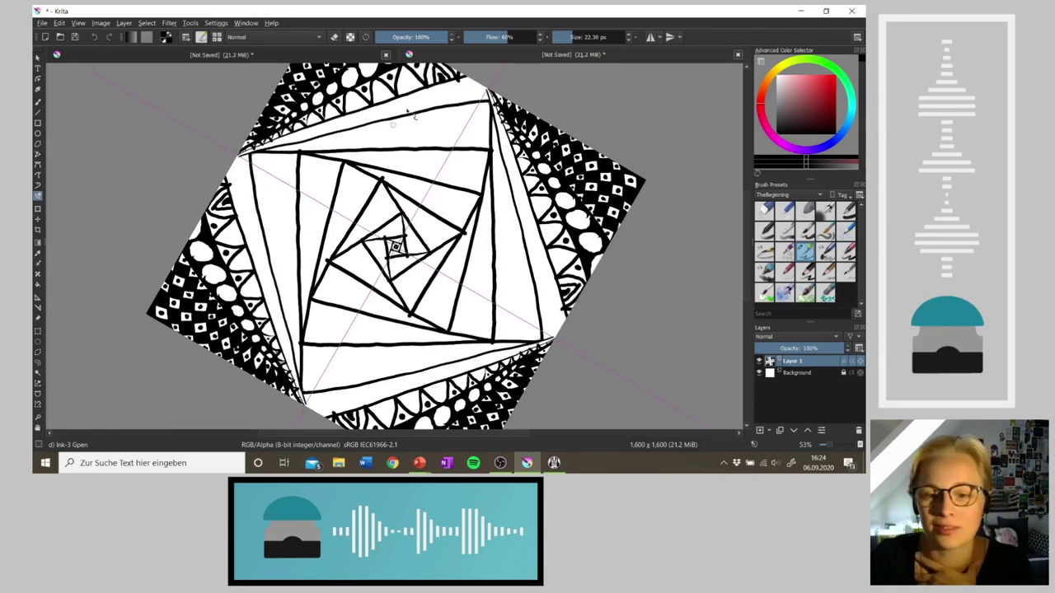
mouse_move(403, 87)
mouse_down()
mouse_move(410, 74)
mouse_move(413, 92)
mouse_move(335, 89)
mouse_move(356, 104)
mouse_up()
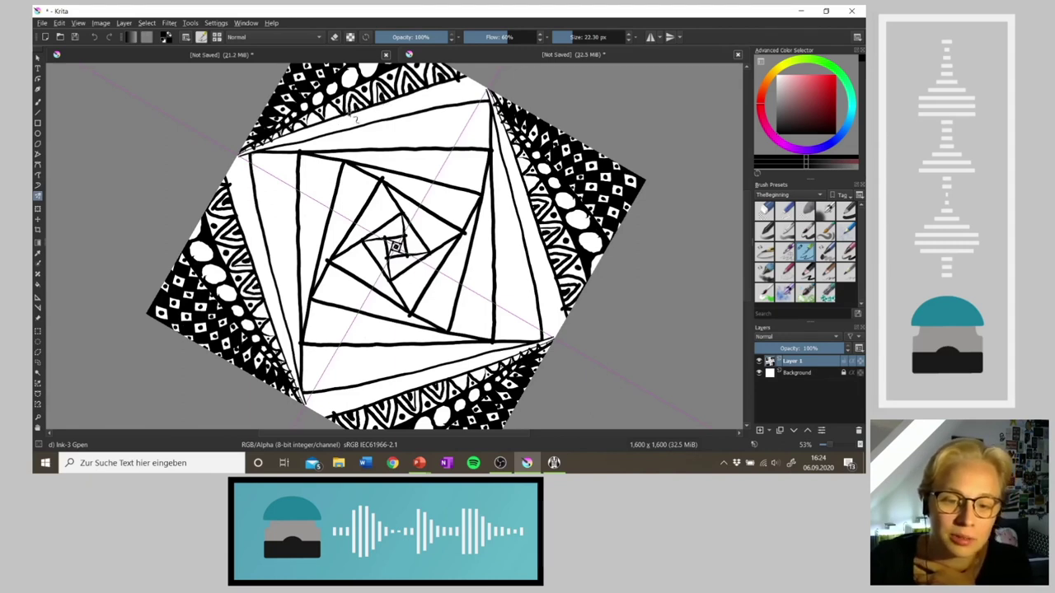
drag(335, 122, 330, 108)
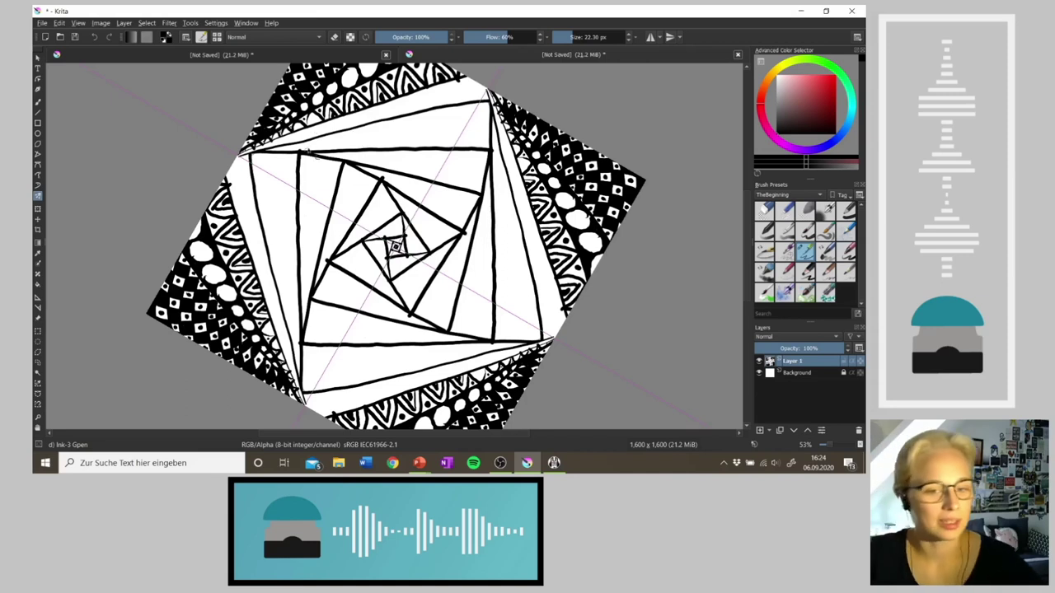
drag(311, 117, 312, 123)
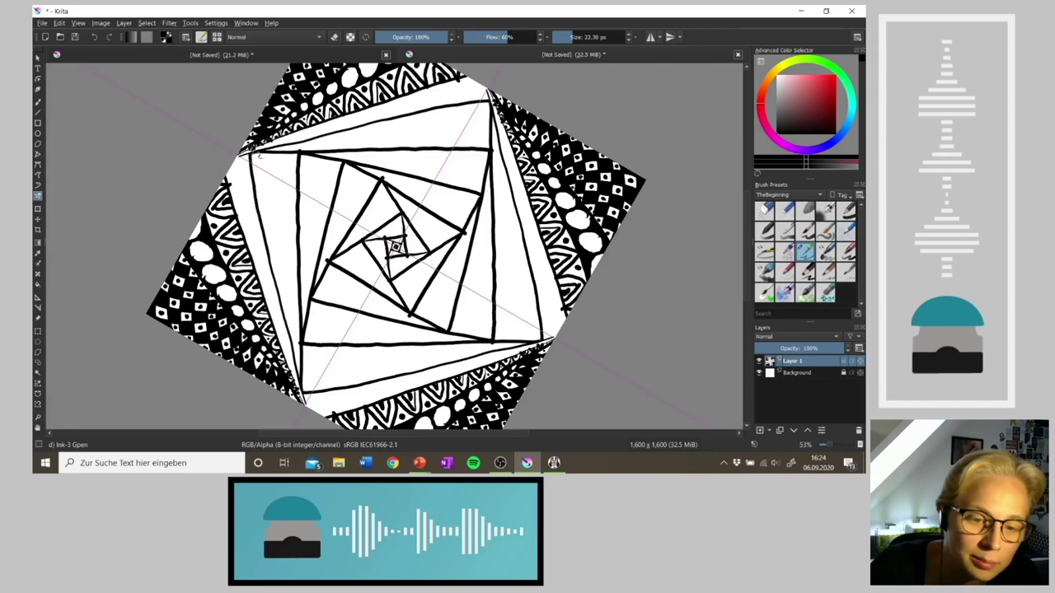
drag(252, 147, 243, 152)
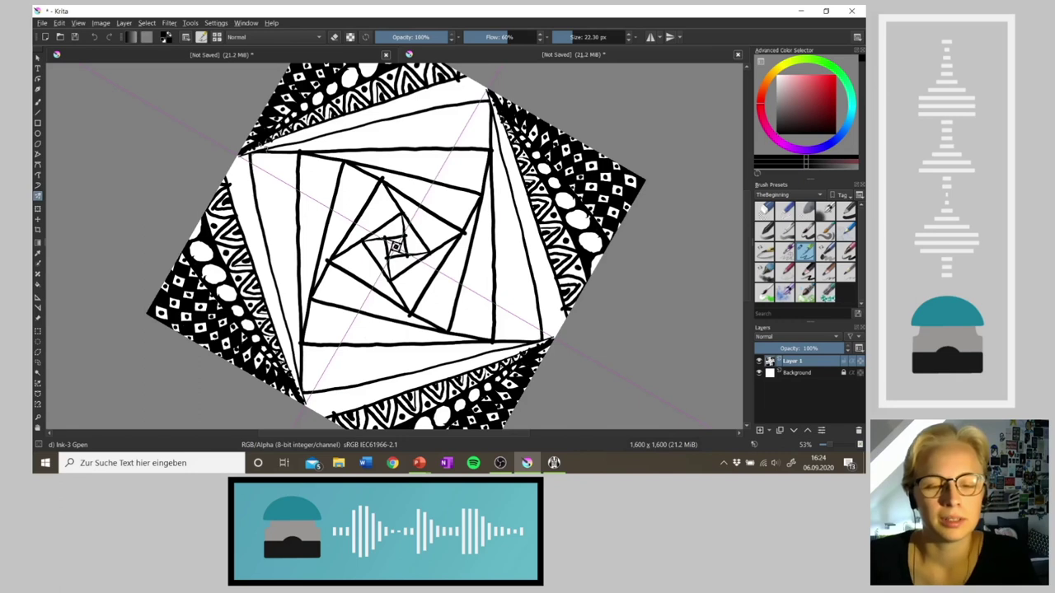
Draw short curved cross lines along the next strip inside the arches, from its narrow end to its wide end
key(4)
key(4)
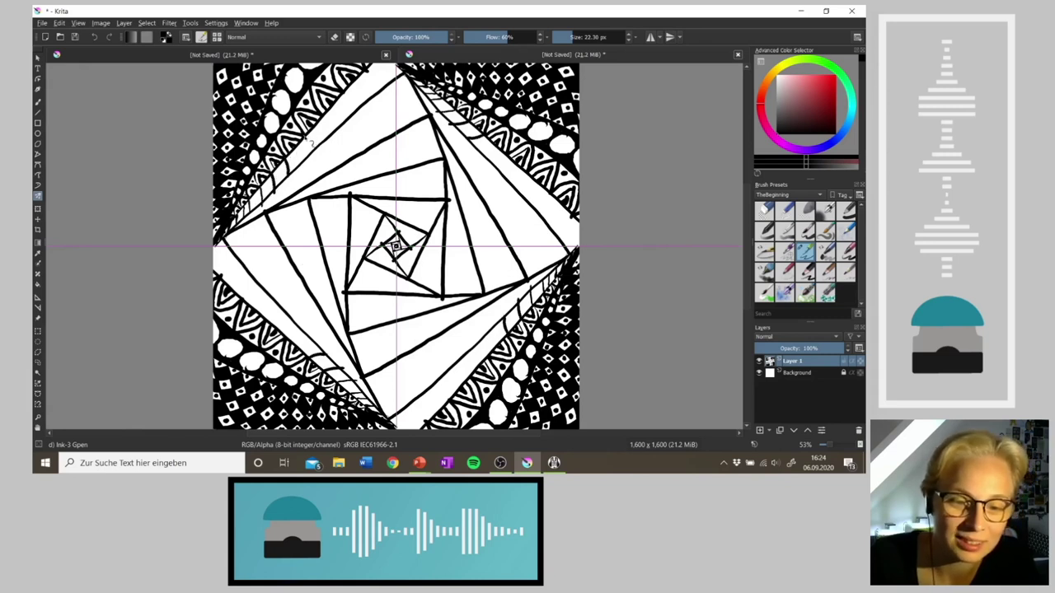
drag(324, 115, 329, 133)
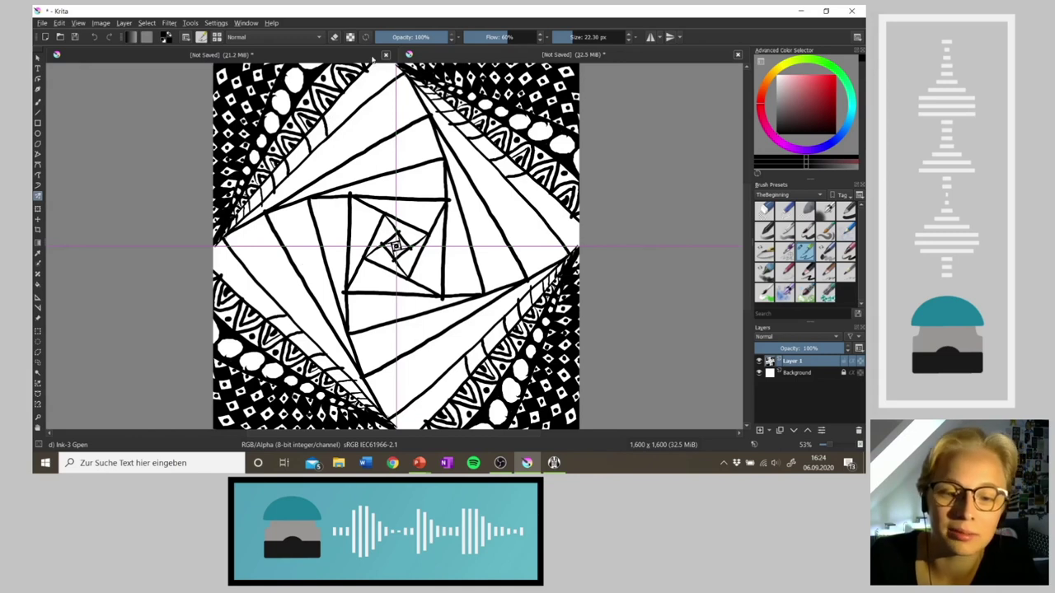
drag(341, 90, 348, 108)
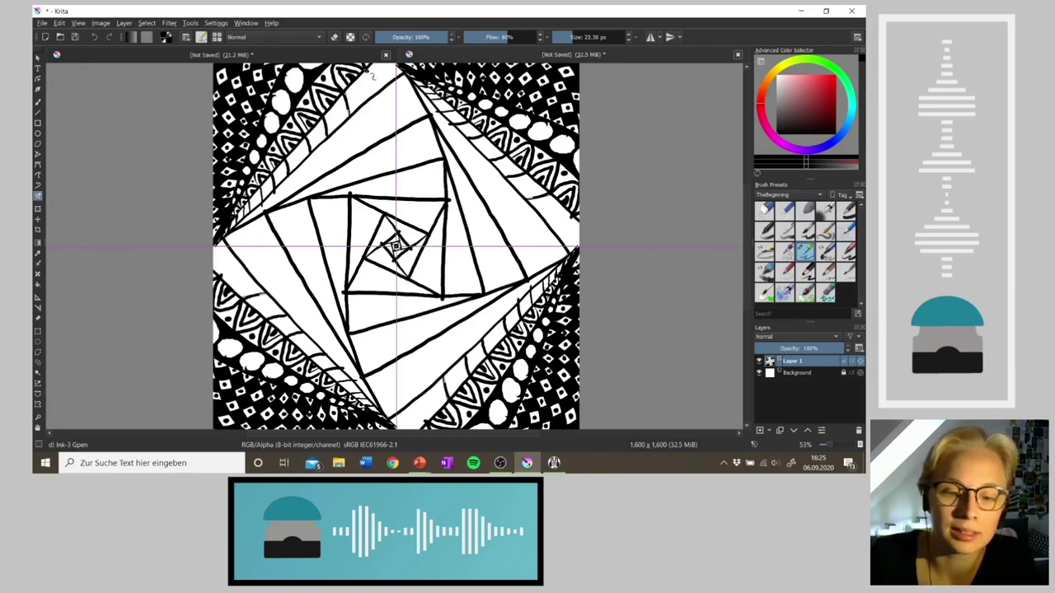
drag(371, 74, 376, 97)
click(385, 62)
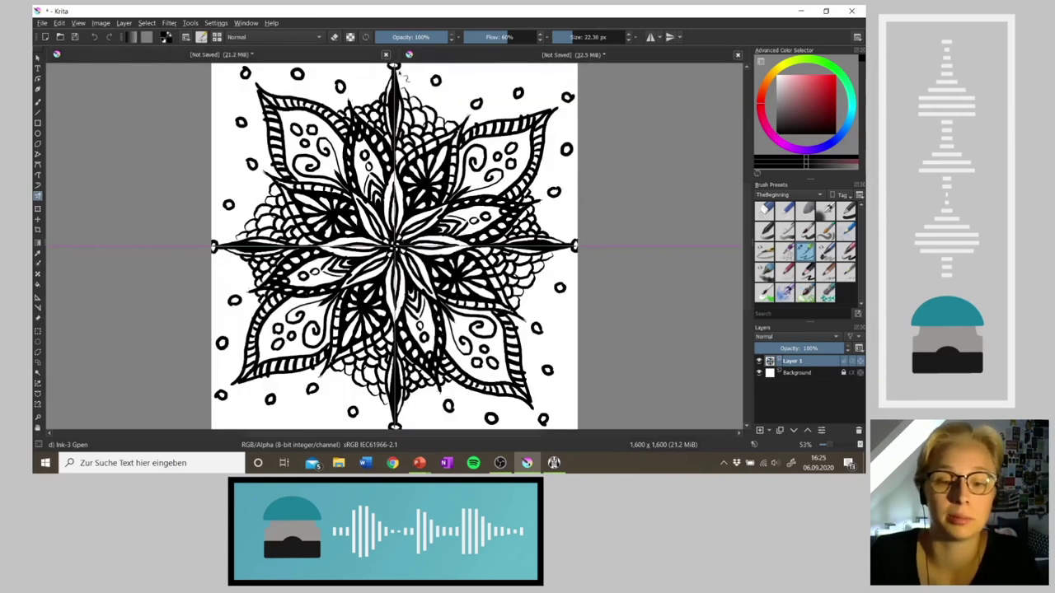
click(565, 55)
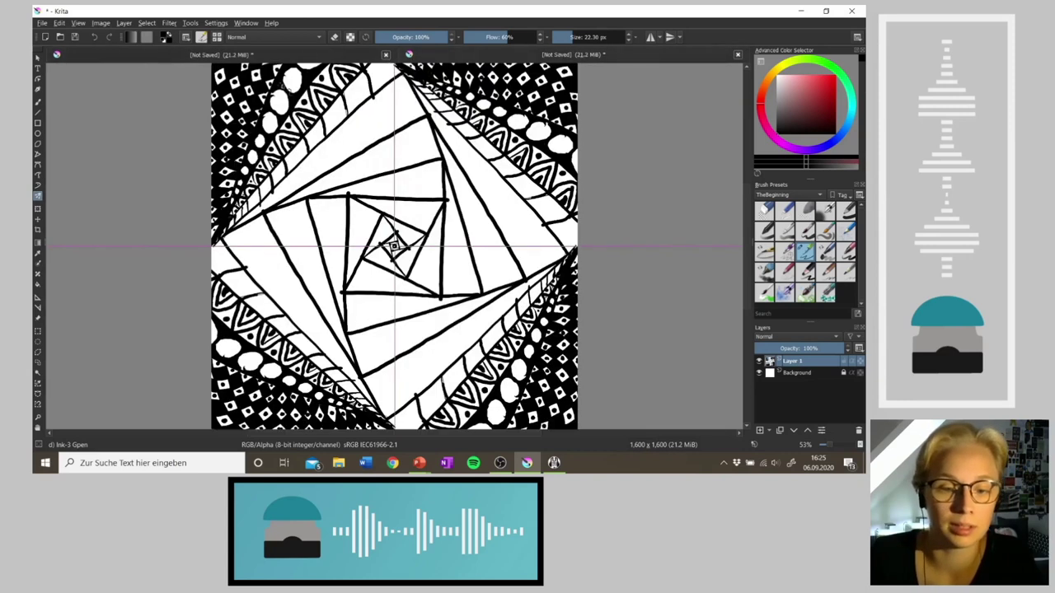
drag(396, 79, 390, 65)
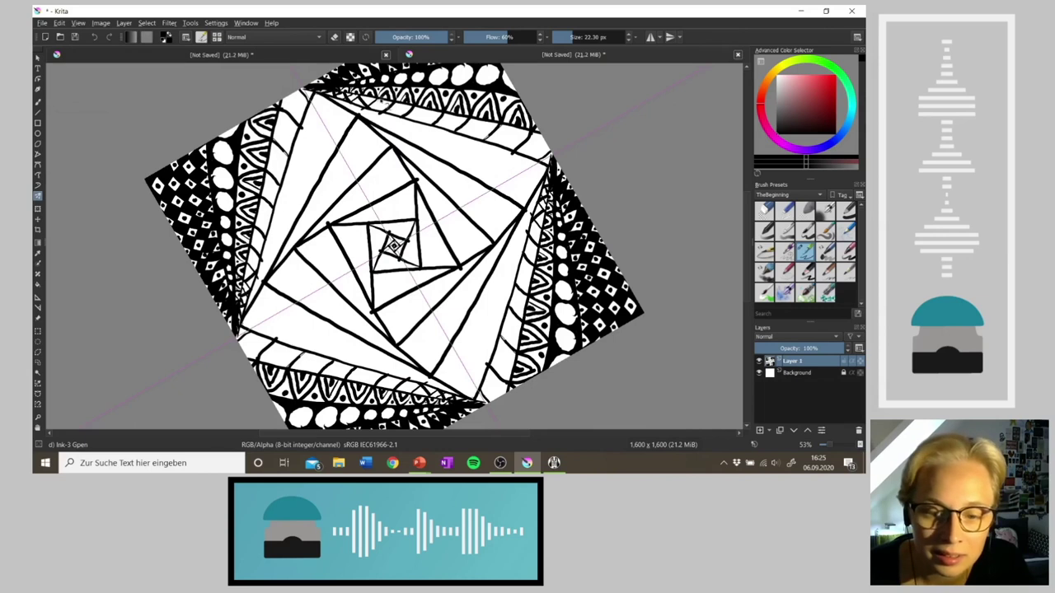
Fill the divided strip with arches mirroring the outer row, and decorate them with nested arches and dots
mouse_move(417, 108)
mouse_down()
mouse_move(449, 131)
mouse_move(527, 161)
mouse_move(546, 156)
mouse_up()
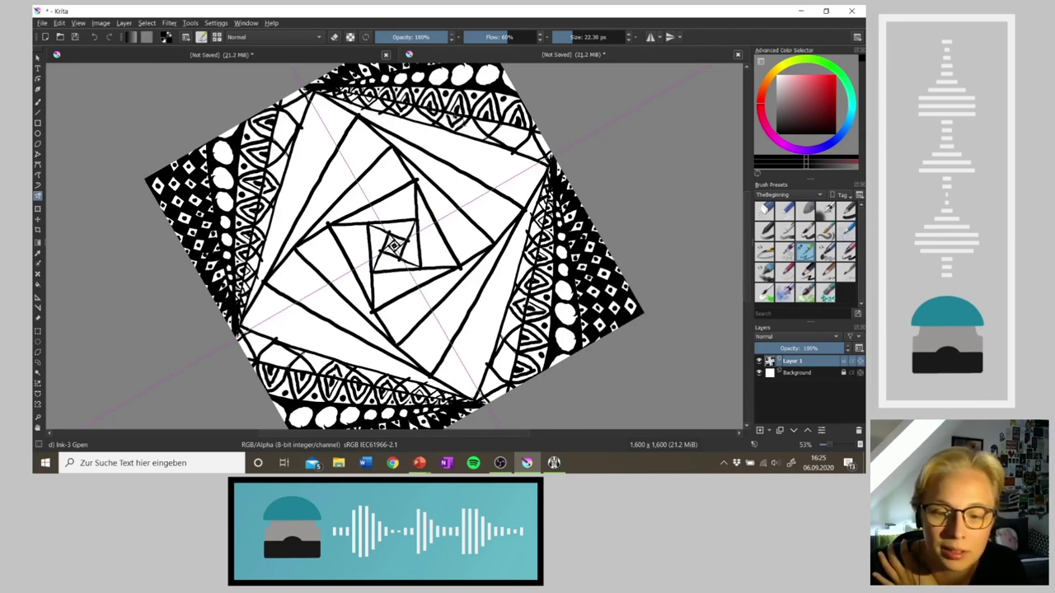
drag(482, 123, 491, 124)
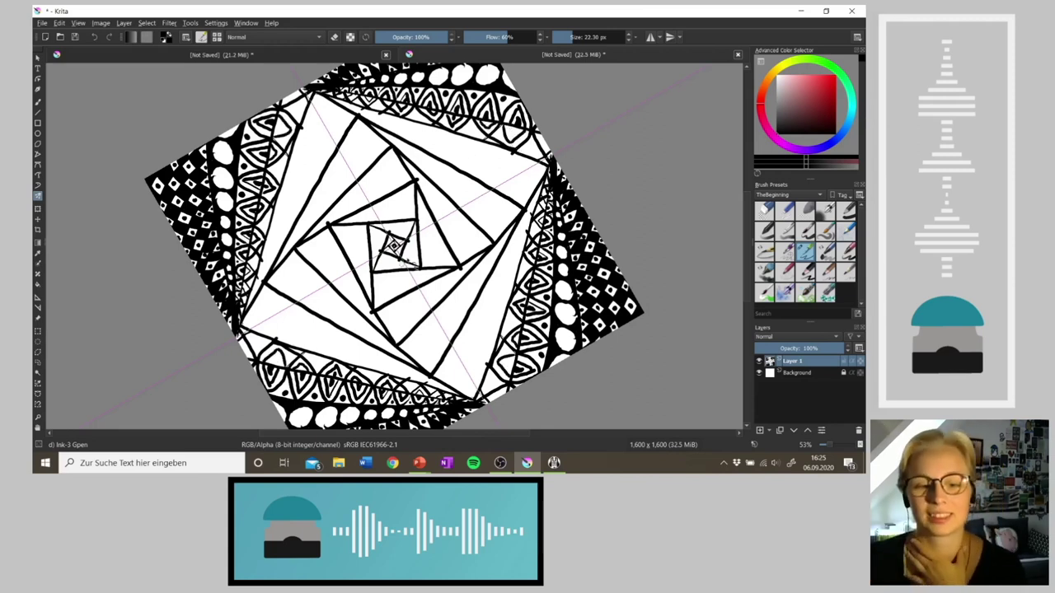
key(ctrl+z)
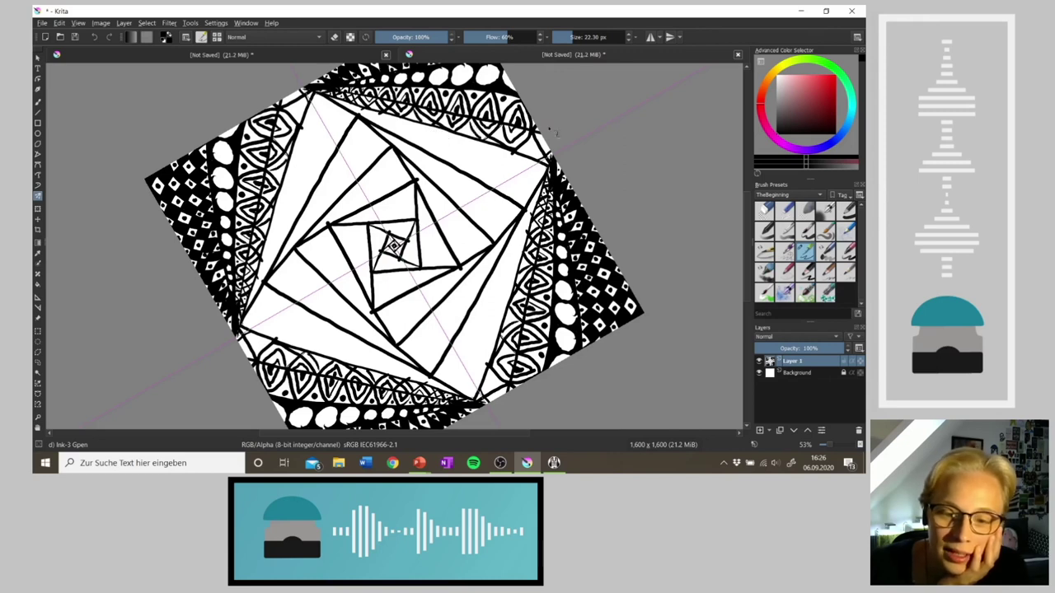
drag(534, 136, 551, 158)
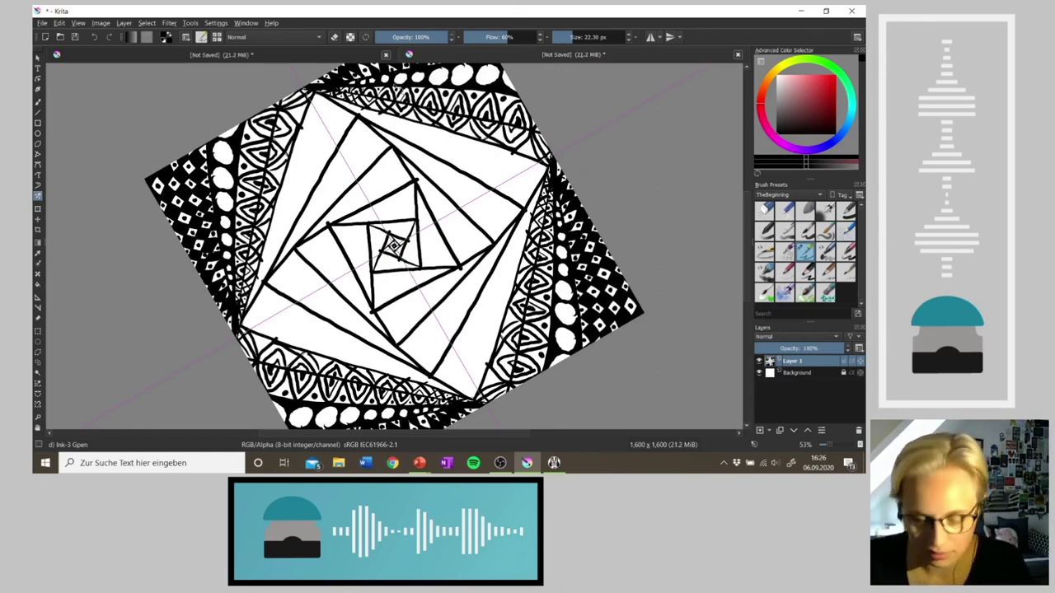
key(5)
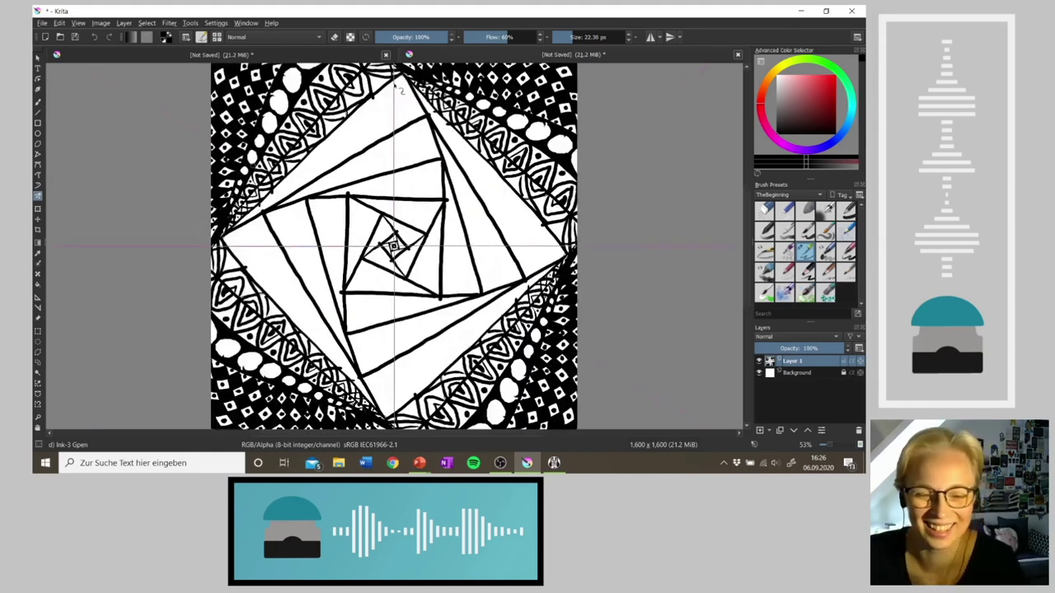
Draw a zigzag row of growing triangles in the next strip inward and fill the outer triangles solid black
key(4)
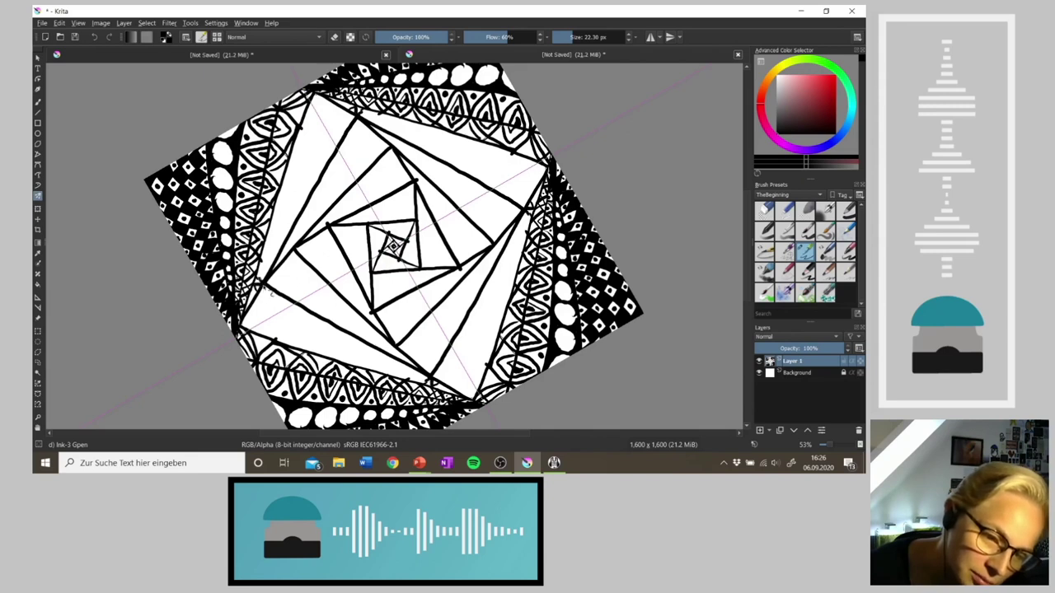
drag(252, 303, 248, 295)
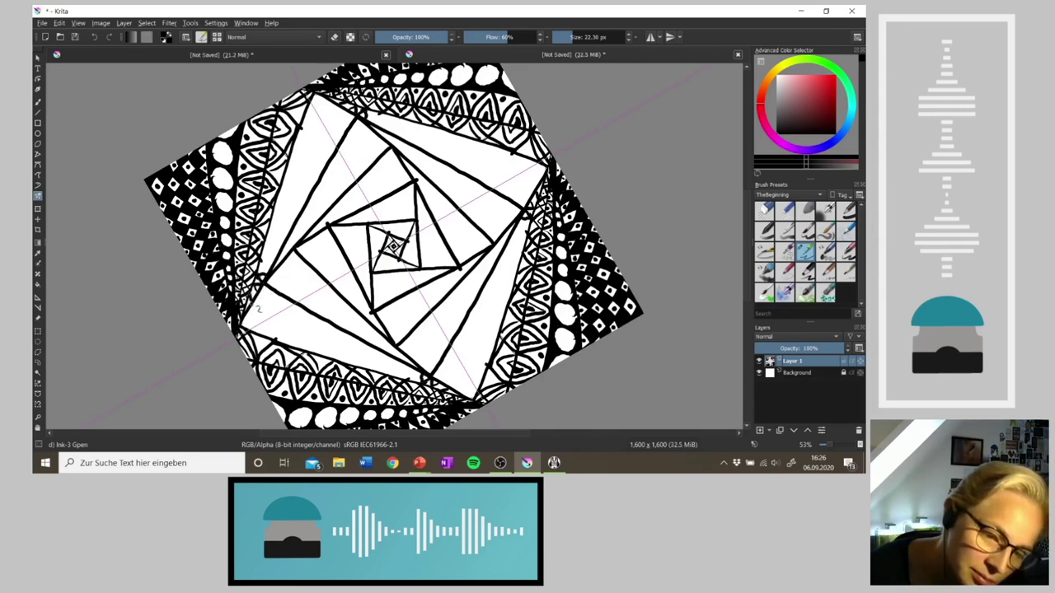
key(m)
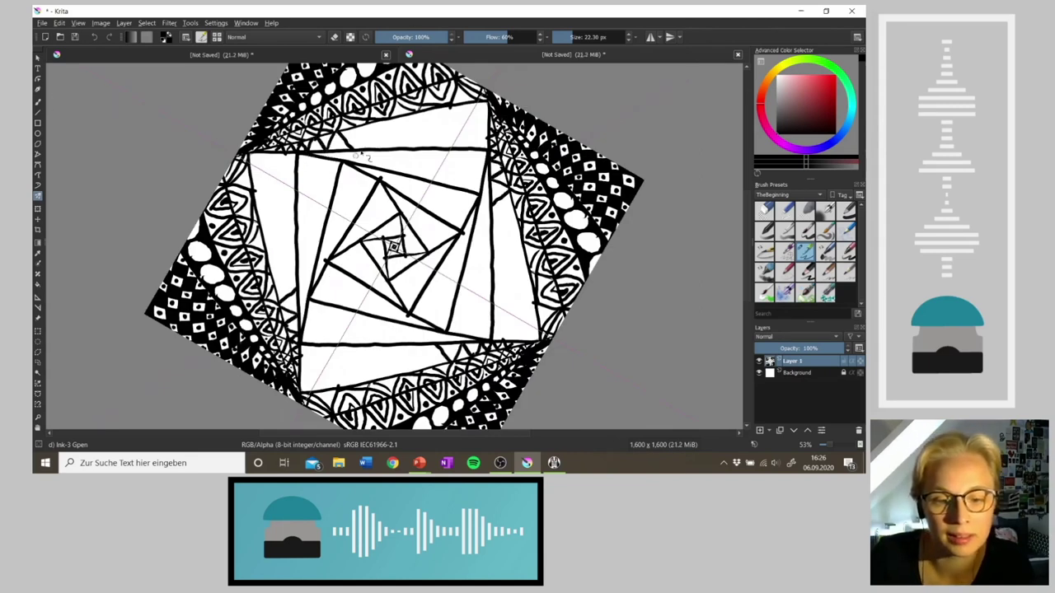
mouse_move(365, 128)
mouse_down()
mouse_move(383, 148)
mouse_move(394, 118)
mouse_move(426, 154)
mouse_move(423, 132)
mouse_move(442, 116)
mouse_move(467, 152)
mouse_move(487, 103)
mouse_up()
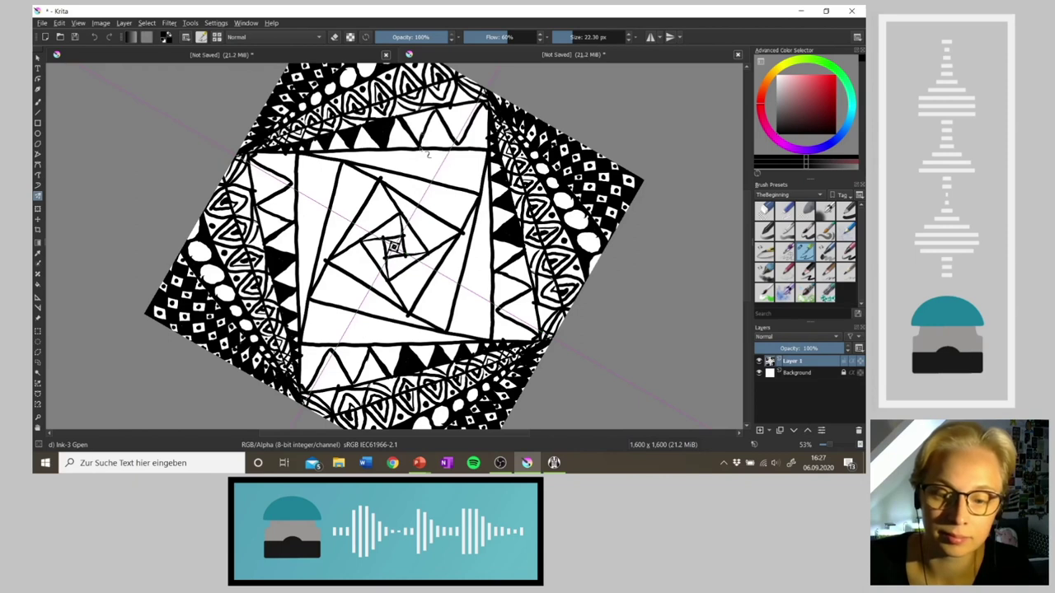
mouse_move(433, 108)
mouse_down()
mouse_move(419, 137)
mouse_move(419, 114)
mouse_move(408, 128)
mouse_move(447, 128)
mouse_move(456, 145)
mouse_move(486, 107)
mouse_move(442, 109)
mouse_move(476, 104)
mouse_move(451, 112)
mouse_move(457, 136)
mouse_move(470, 115)
mouse_move(452, 115)
mouse_move(457, 143)
mouse_up()
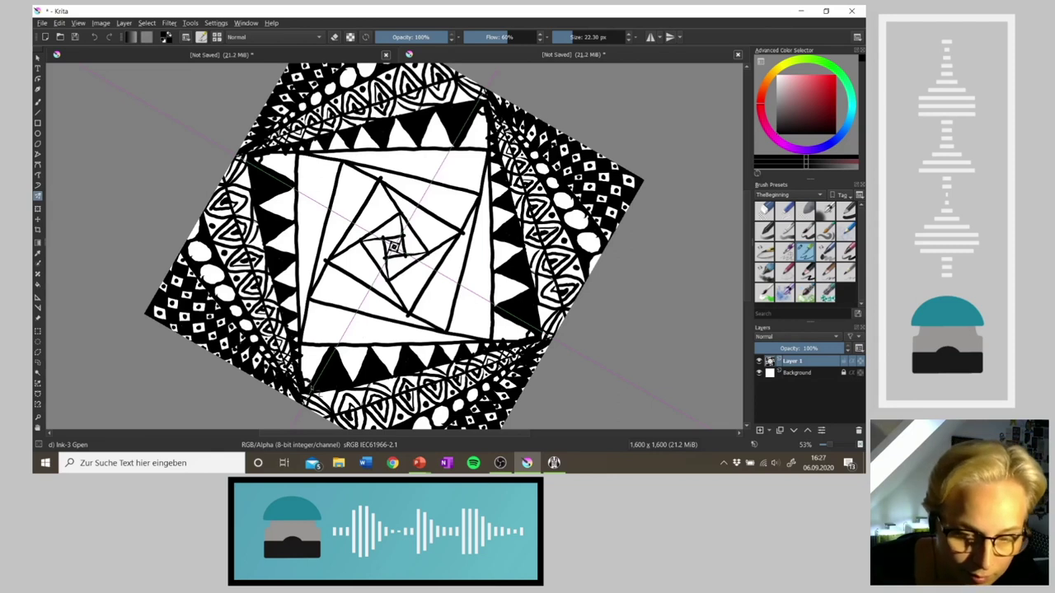
Fill the white triangles between the black ones with a fine scale pattern, working from the wide end inward
mouse_move(309, 379)
mouse_down()
mouse_move(304, 362)
mouse_move(321, 368)
mouse_move(309, 356)
mouse_move(322, 352)
mouse_up()
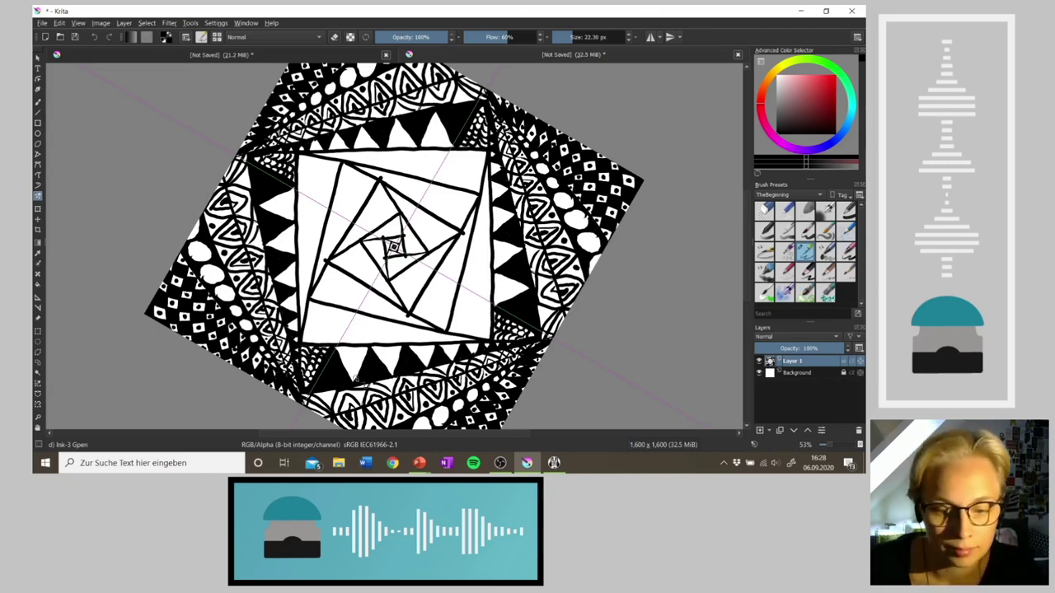
mouse_move(357, 376)
mouse_down()
mouse_move(340, 364)
mouse_move(352, 366)
mouse_move(345, 359)
mouse_move(363, 353)
mouse_move(347, 352)
mouse_move(366, 349)
mouse_up()
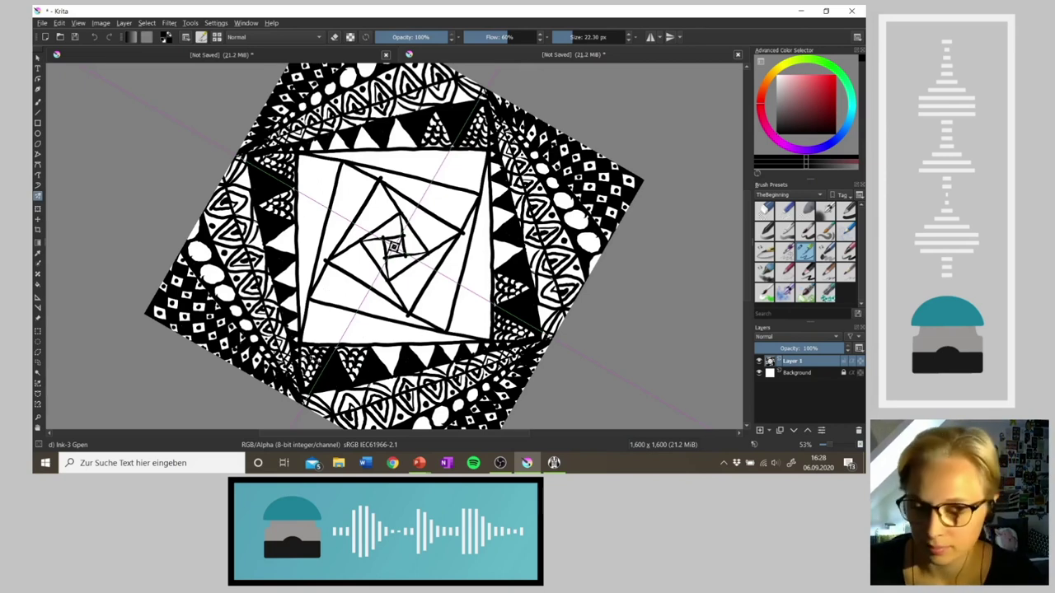
mouse_move(394, 372)
mouse_down()
mouse_move(386, 369)
mouse_move(397, 363)
mouse_move(384, 362)
mouse_move(392, 358)
mouse_move(376, 358)
mouse_move(398, 355)
mouse_move(382, 348)
mouse_up()
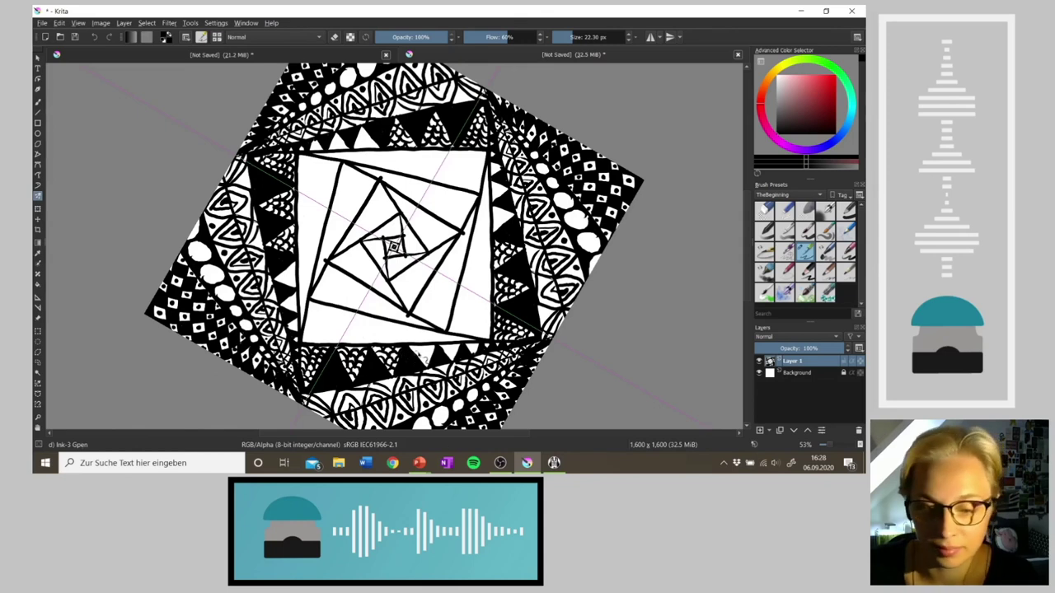
drag(421, 360, 413, 357)
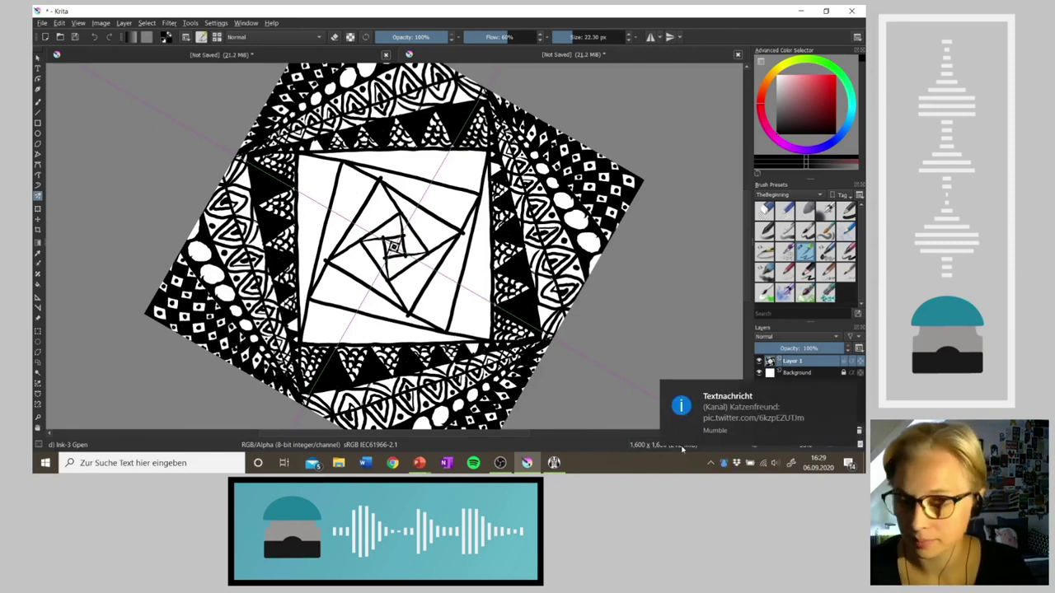
Copy the Twitter picture link from the Mumble channel message and open it in Chrome
click(726, 408)
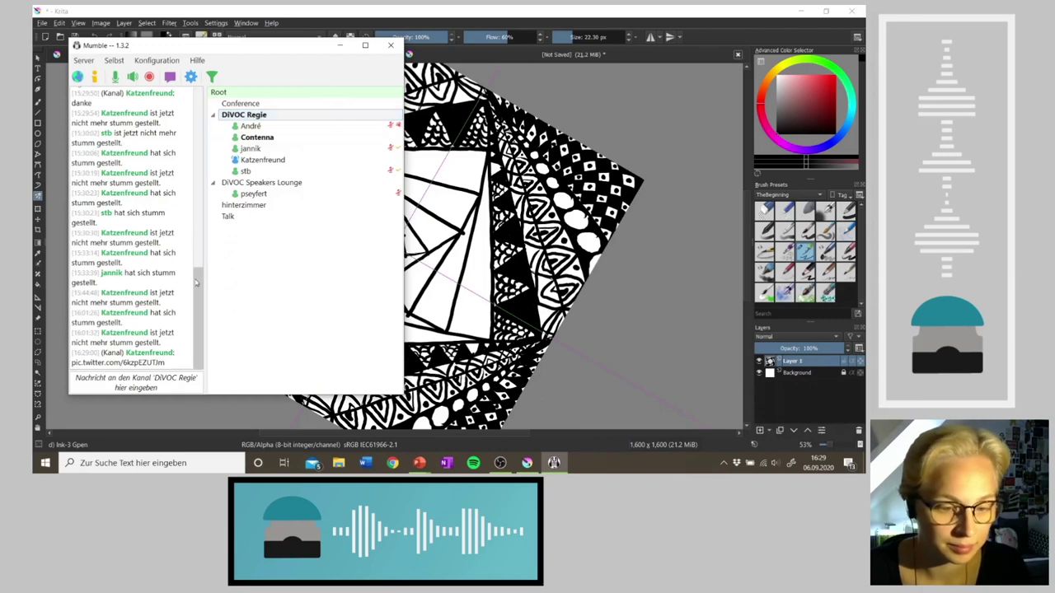
drag(165, 364, 72, 363)
key(ctrl+c)
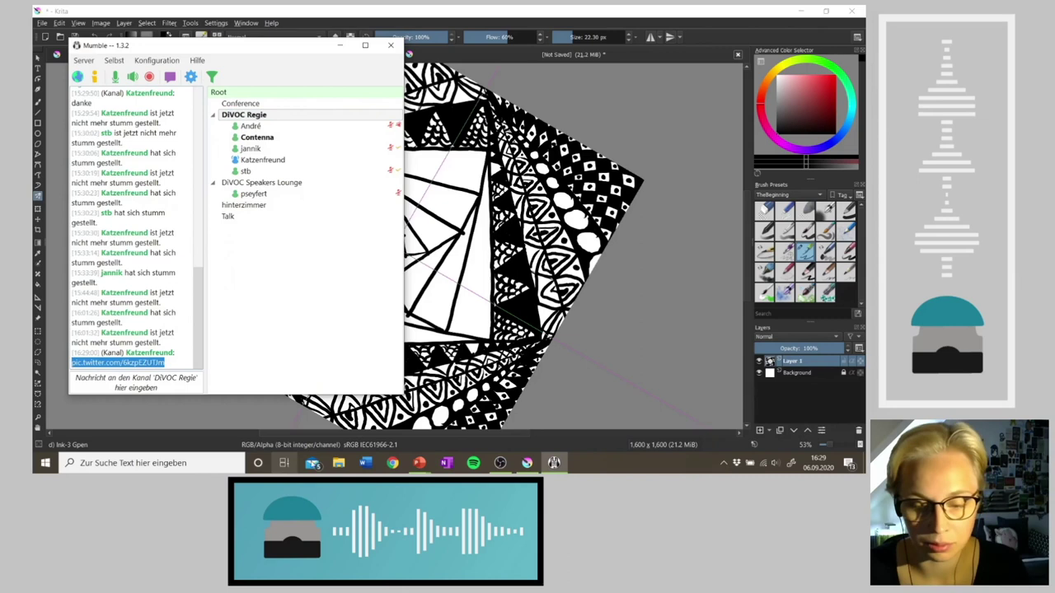
click(392, 462)
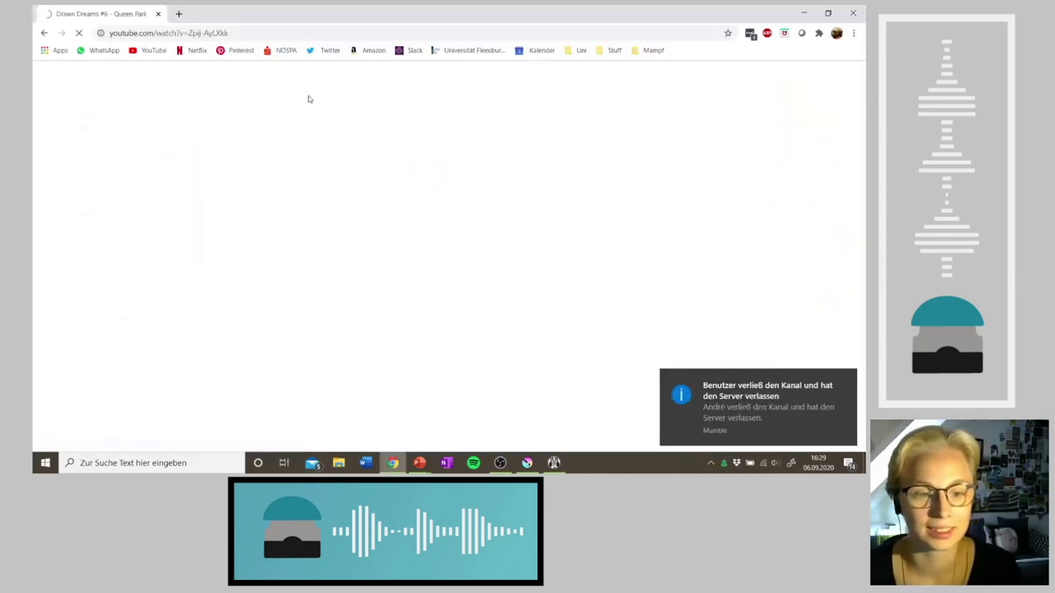
click(231, 33)
key(ctrl+v)
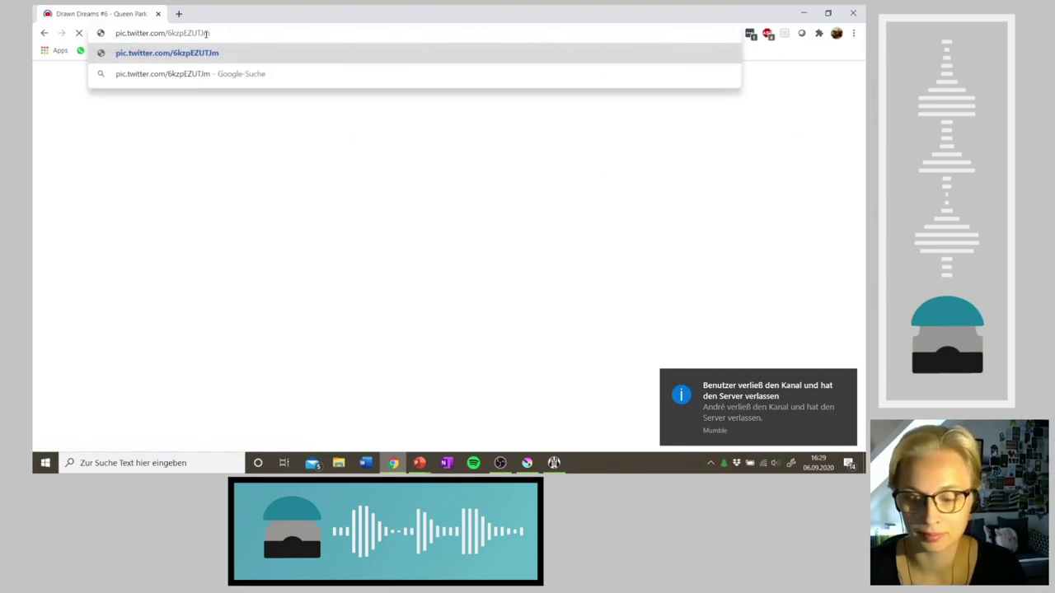
key(Return)
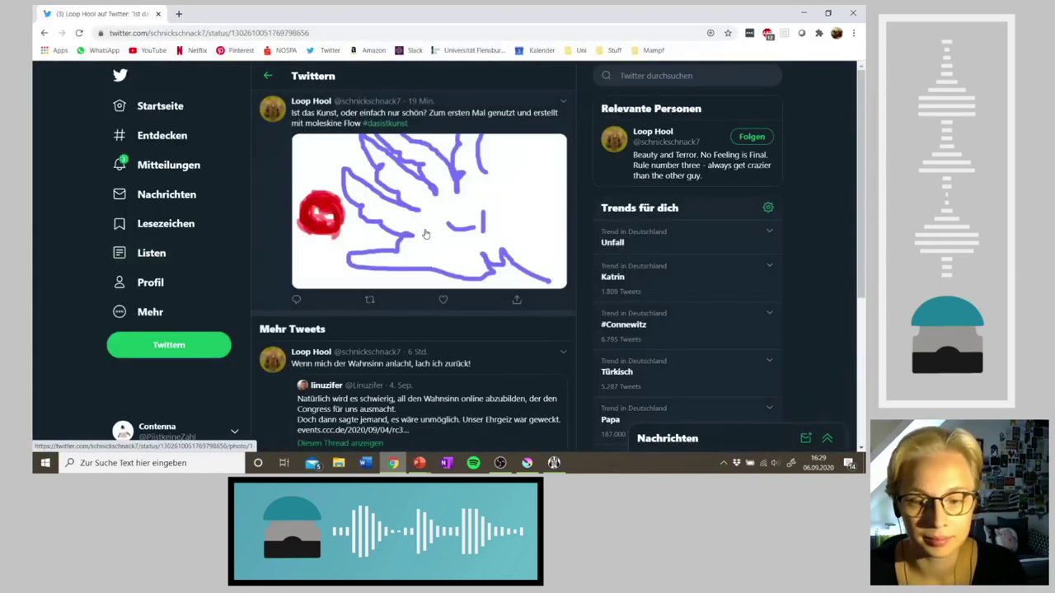
Enlarge the drawing posted in the tweet and like the post
click(463, 205)
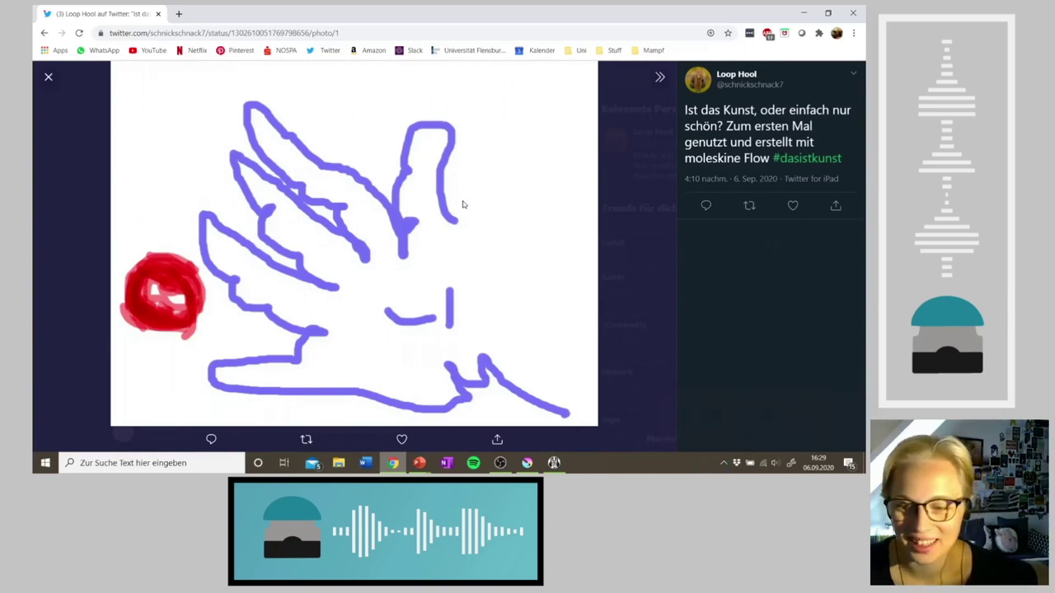
click(793, 205)
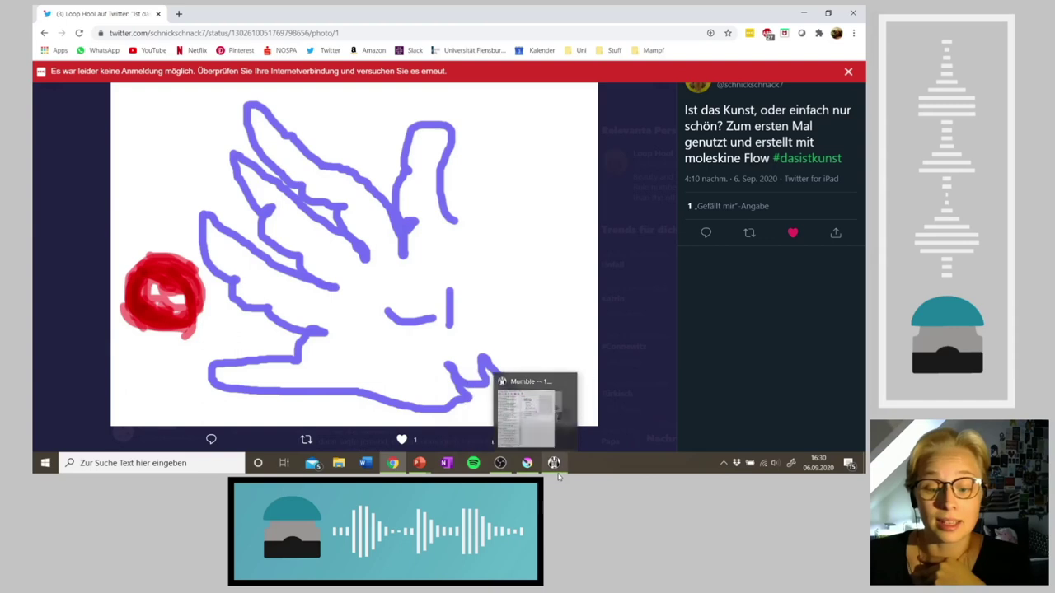
Switch back to Krita and finish the scale pattern in the smallest triangles at the strip's narrow end
click(529, 471)
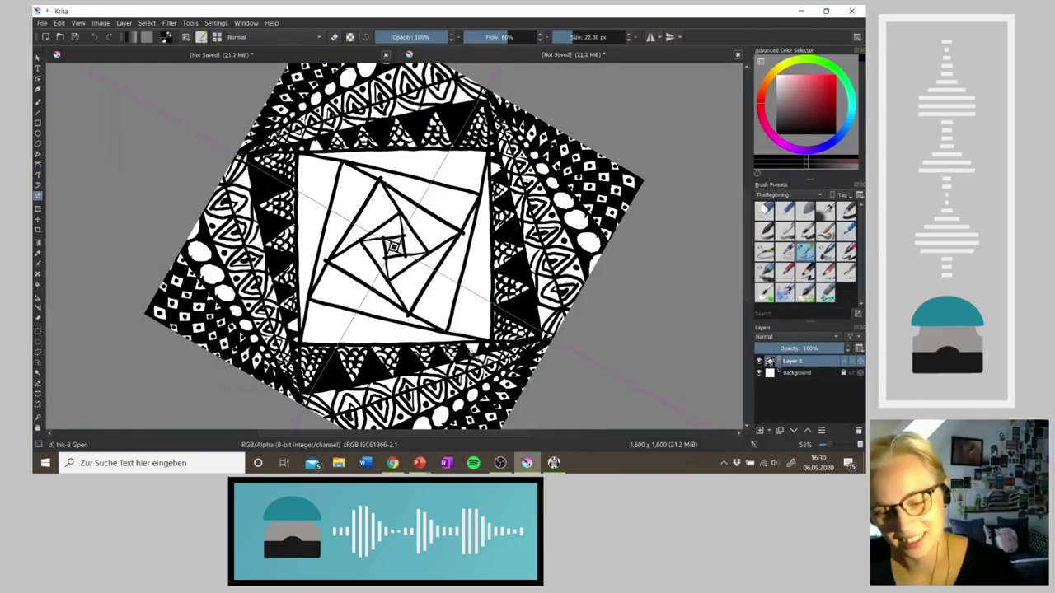
drag(468, 349, 480, 346)
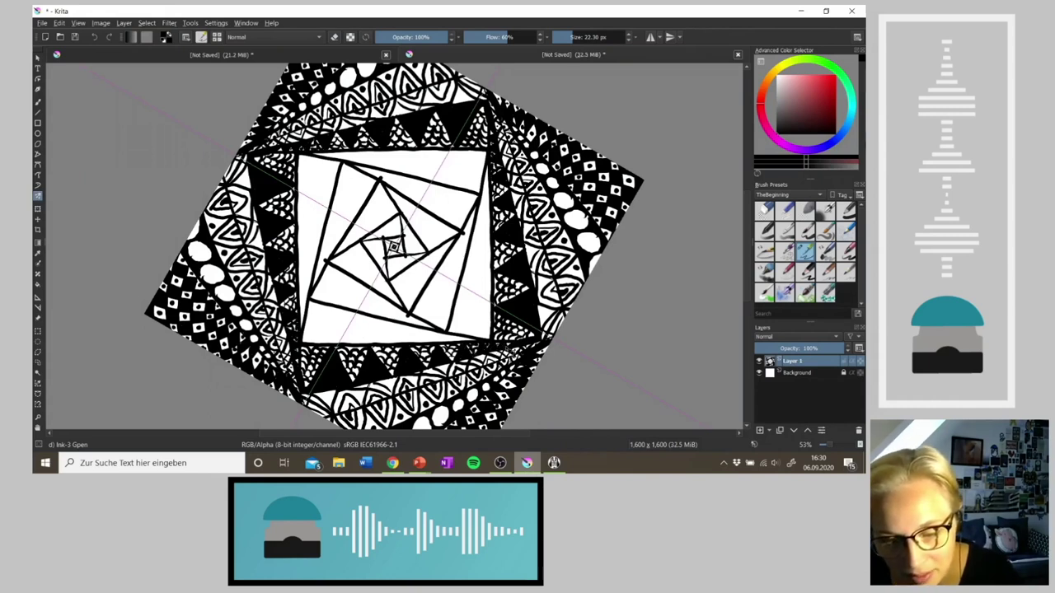
click(393, 463)
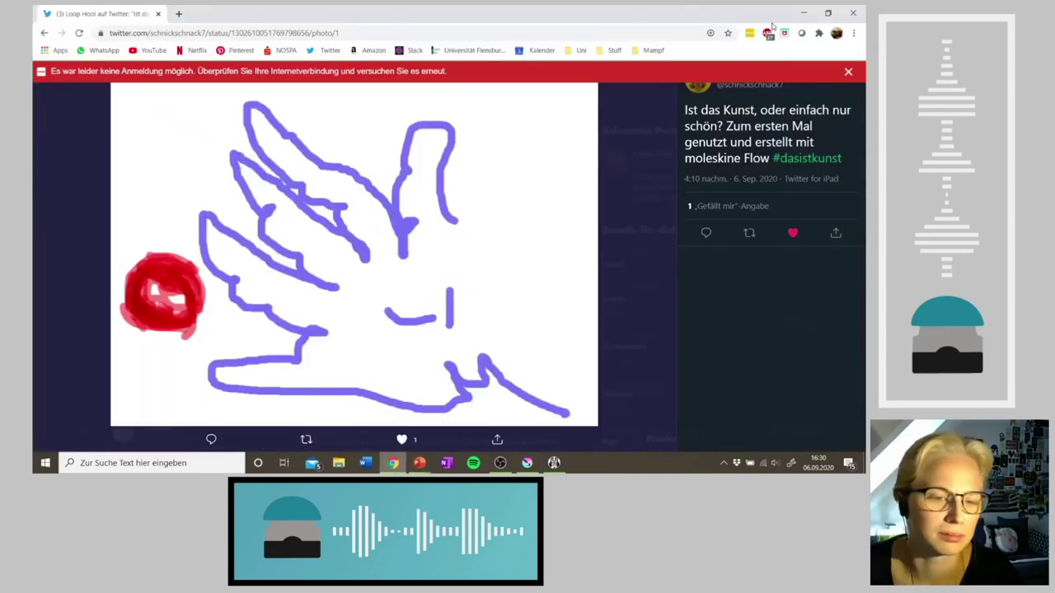
click(527, 463)
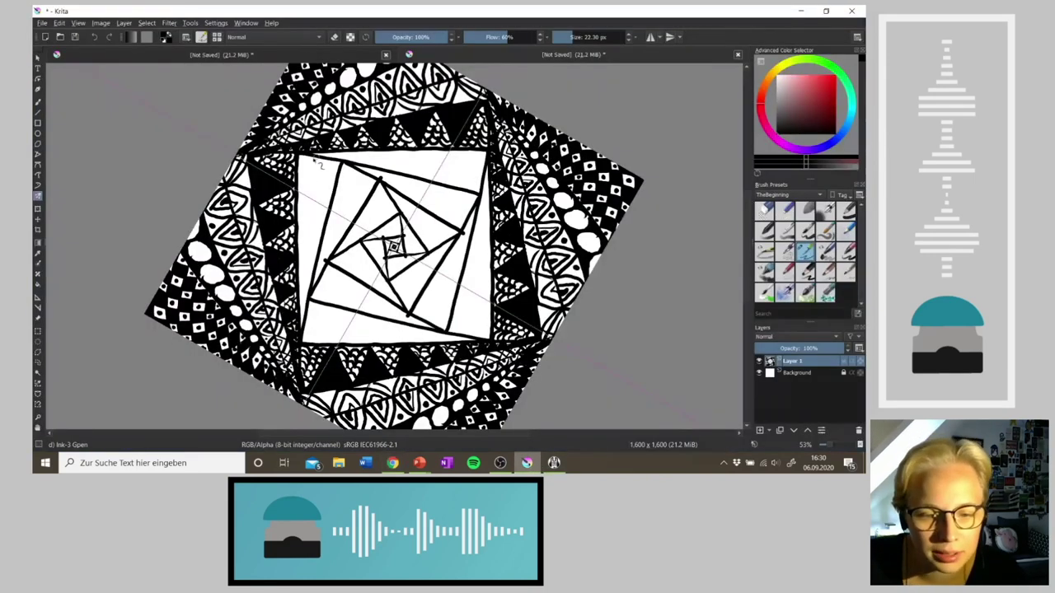
Fill the next strip inside the triangle row with closely spaced wavy cross lines along its whole length
mouse_move(299, 164)
mouse_down()
mouse_move(308, 155)
mouse_move(304, 178)
mouse_move(325, 165)
mouse_move(325, 176)
mouse_move(343, 169)
mouse_up()
mouse_move(300, 197)
mouse_down()
mouse_move(335, 179)
mouse_move(345, 195)
mouse_move(317, 208)
mouse_move(335, 203)
mouse_move(311, 243)
mouse_move(334, 237)
mouse_move(308, 261)
mouse_move(323, 255)
mouse_move(306, 311)
mouse_up()
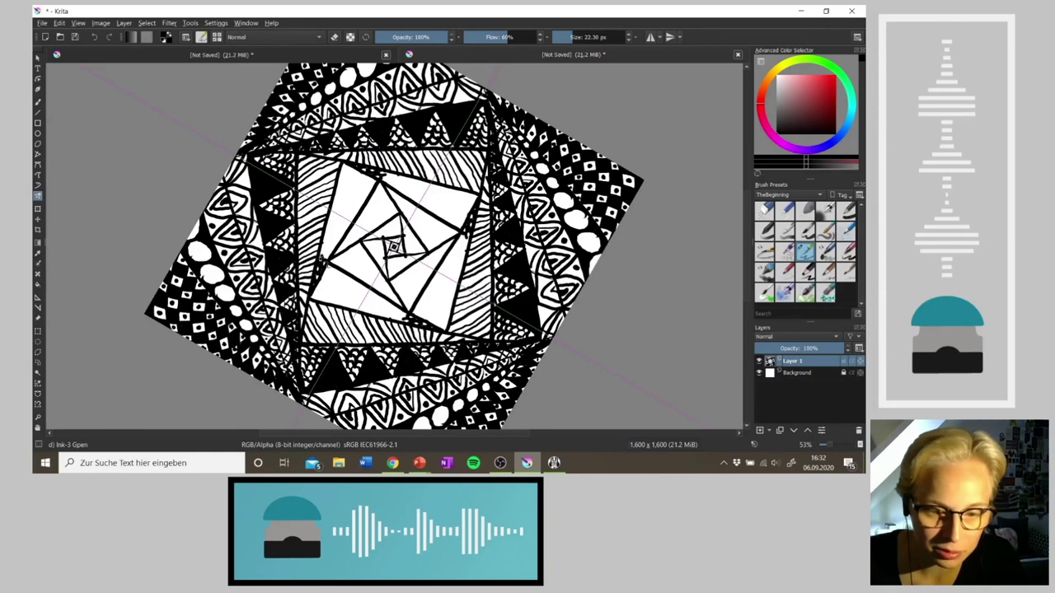
Fill the next strip inward with black, leaving dense rows of small white dots up to its corners
mouse_move(333, 258)
mouse_down()
mouse_move(327, 218)
mouse_move(339, 219)
mouse_up()
drag(354, 231, 333, 211)
drag(358, 228, 341, 207)
mouse_move(365, 224)
mouse_down()
mouse_move(330, 204)
mouse_move(334, 191)
mouse_move(359, 200)
mouse_move(365, 187)
mouse_move(342, 190)
mouse_move(343, 175)
mouse_move(354, 192)
mouse_up()
mouse_move(363, 204)
mouse_down()
mouse_move(356, 193)
mouse_move(371, 181)
mouse_move(363, 174)
mouse_up()
mouse_move(361, 185)
mouse_down()
mouse_move(356, 171)
mouse_move(347, 176)
mouse_move(358, 185)
mouse_up()
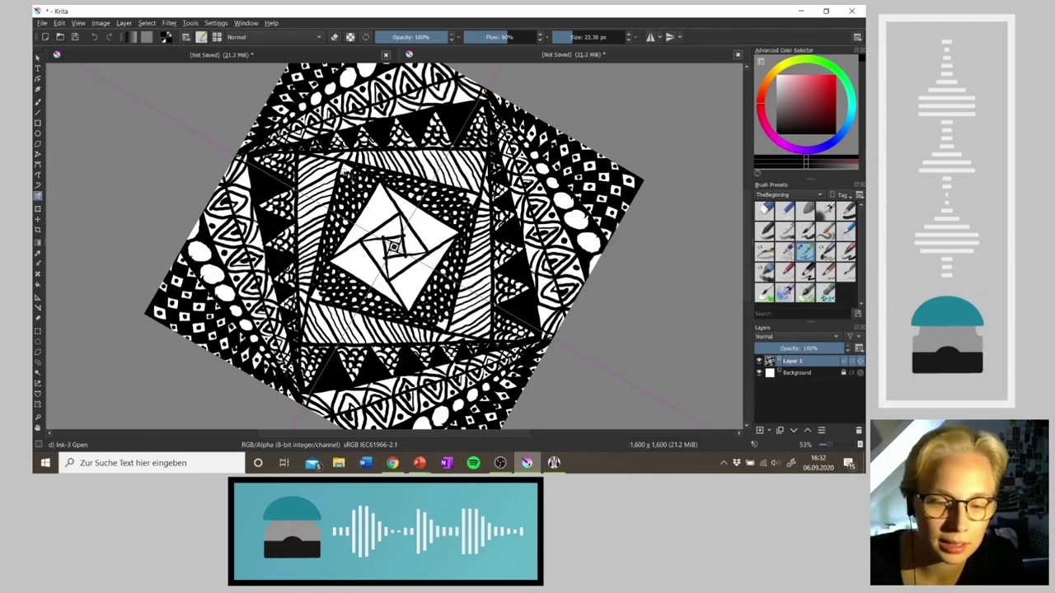
drag(349, 172, 344, 167)
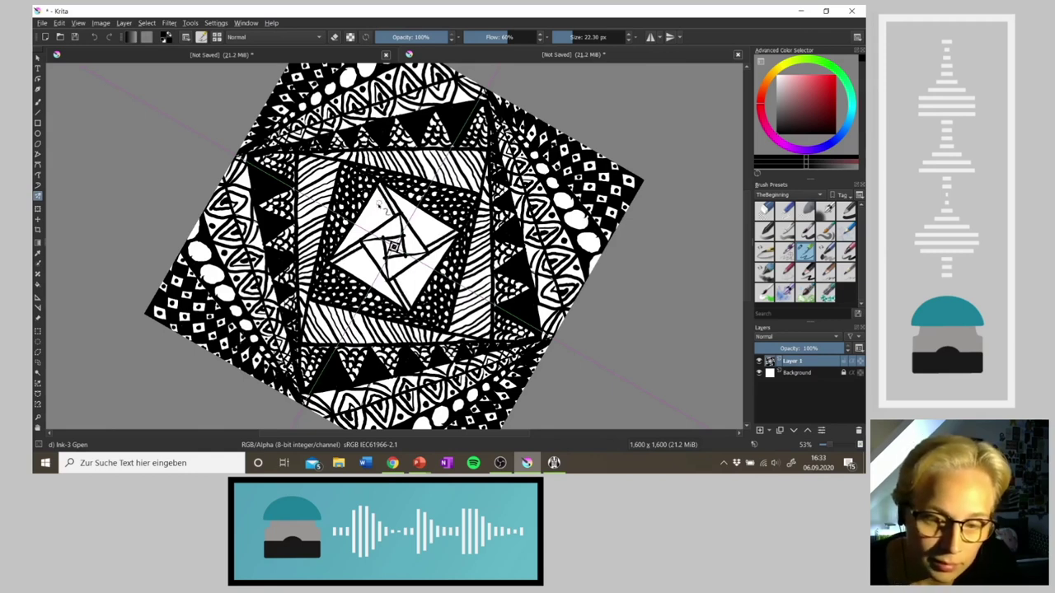
Hatch the strip inside the dotted one with dense, nearly straight cross lines
drag(381, 200, 395, 227)
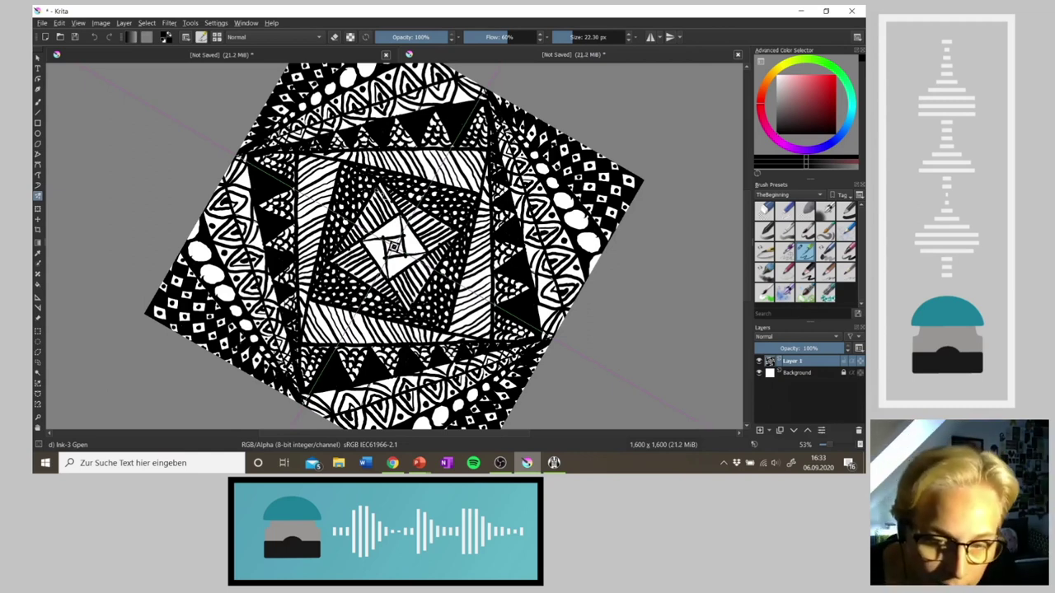
Thicken the hatch lines around the central square and fill the remaining strips inside it with fine hatching
mouse_move(374, 200)
mouse_down()
mouse_move(384, 220)
mouse_move(372, 226)
mouse_move(368, 213)
mouse_move(374, 219)
mouse_up()
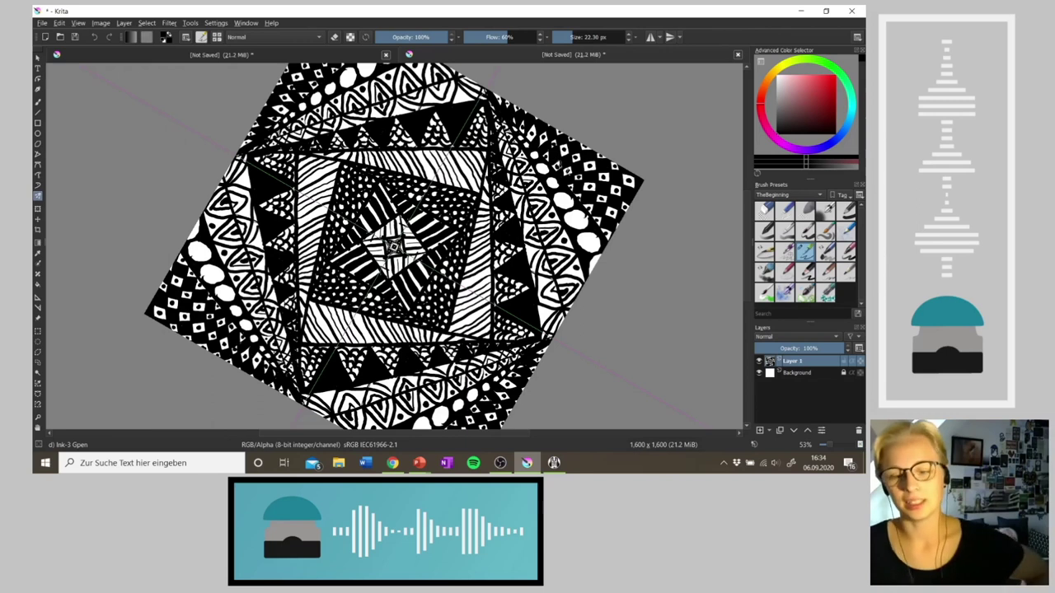
key(4)
key(4)
key(4)
key(4)
key(4)
key(4)
key(4)
key(4)
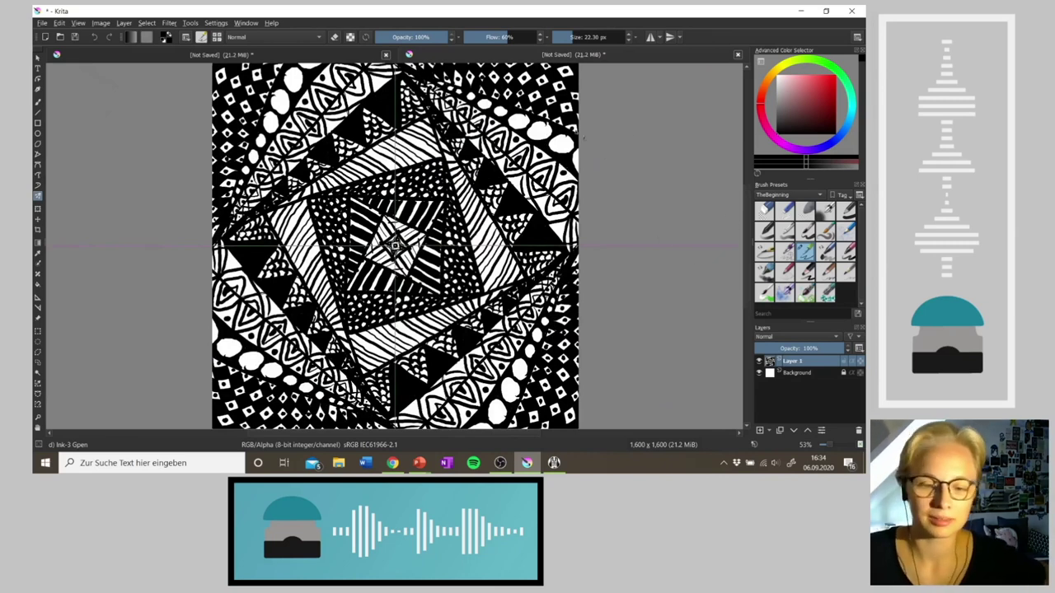
Create a new 1600 × 1600 px document and activate the Multibrush tool
click(41, 23)
click(58, 31)
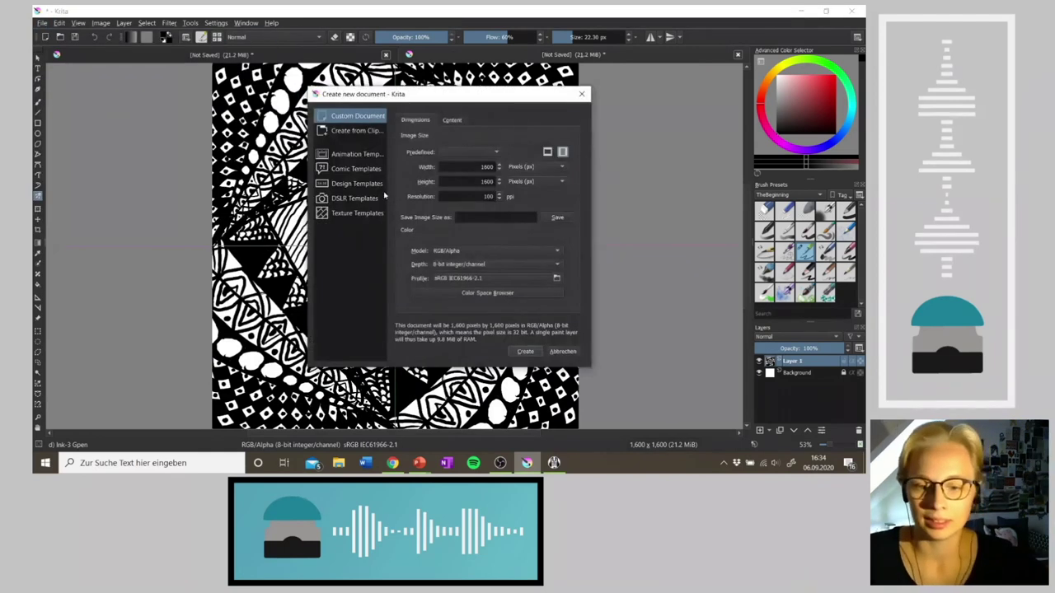
click(560, 351)
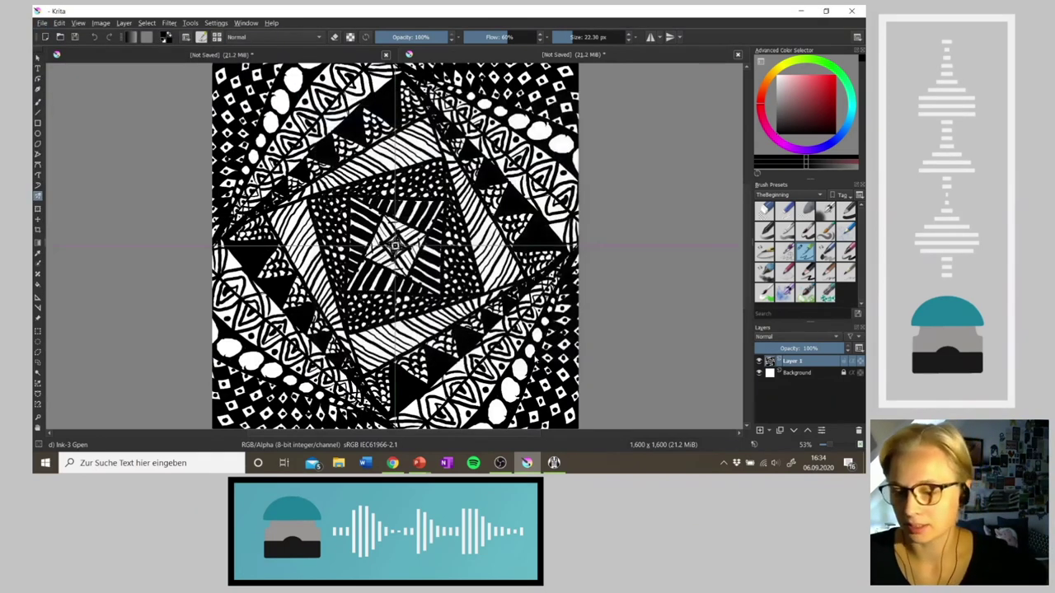
click(37, 196)
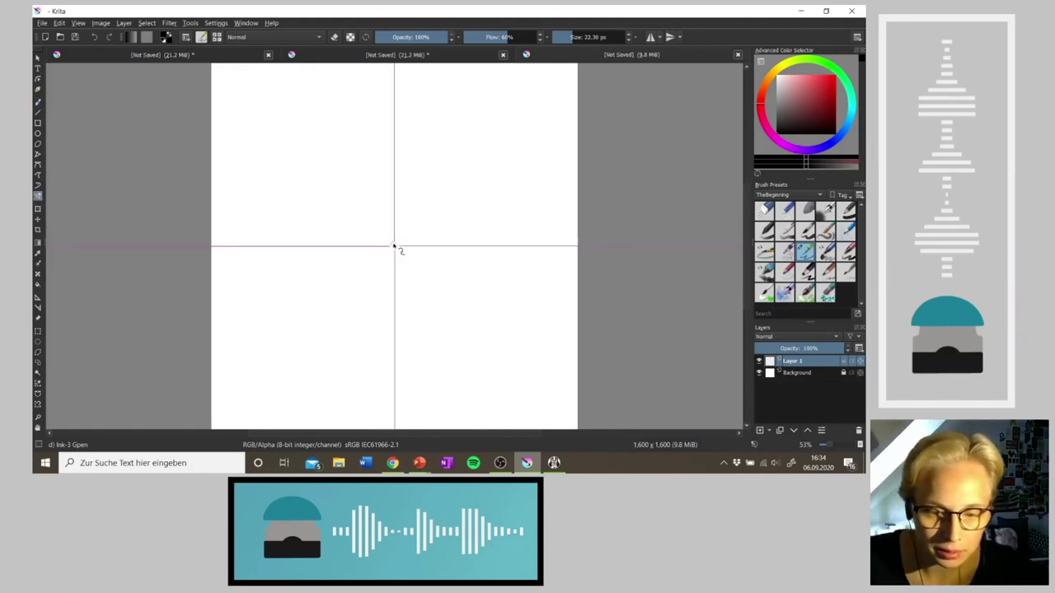
Draw a flower centre with two rings of rounded petals and add four pointed petals around it
mouse_move(392, 235)
mouse_down()
mouse_move(383, 241)
mouse_move(402, 237)
mouse_move(409, 259)
mouse_move(381, 240)
mouse_move(413, 234)
mouse_move(412, 259)
mouse_move(393, 247)
mouse_move(379, 216)
mouse_move(391, 208)
mouse_move(405, 219)
mouse_up()
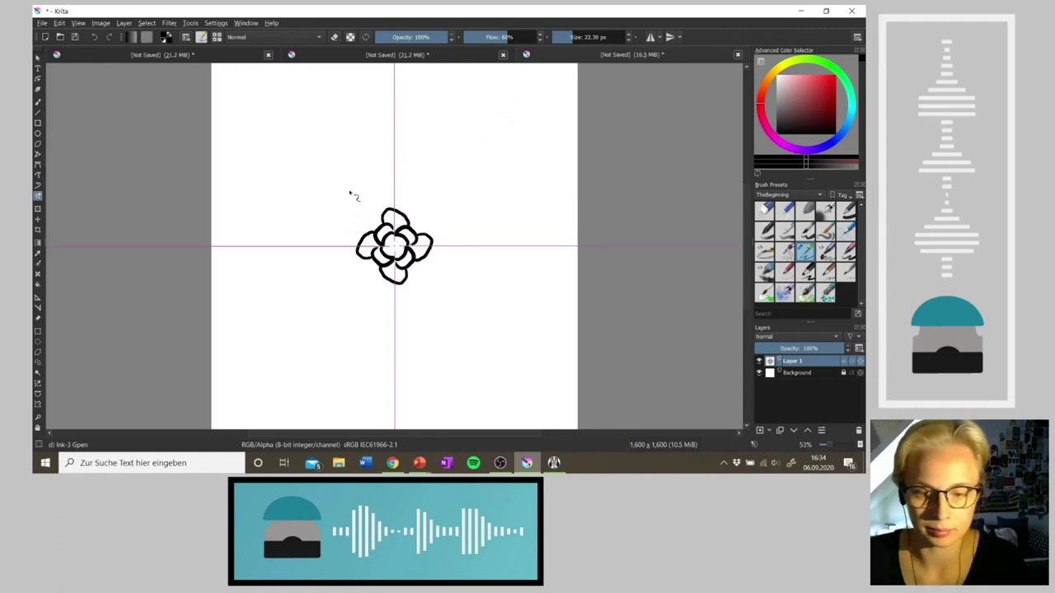
key(ctrl+z)
mouse_move(386, 229)
mouse_down()
mouse_move(394, 207)
mouse_move(409, 210)
mouse_move(416, 231)
mouse_up()
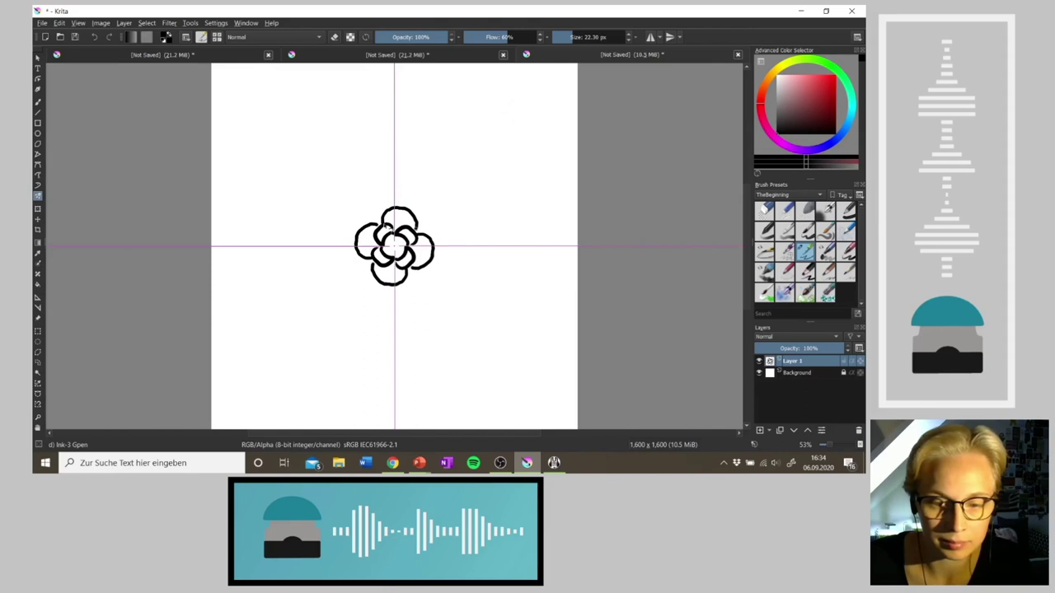
key(ctrl+z)
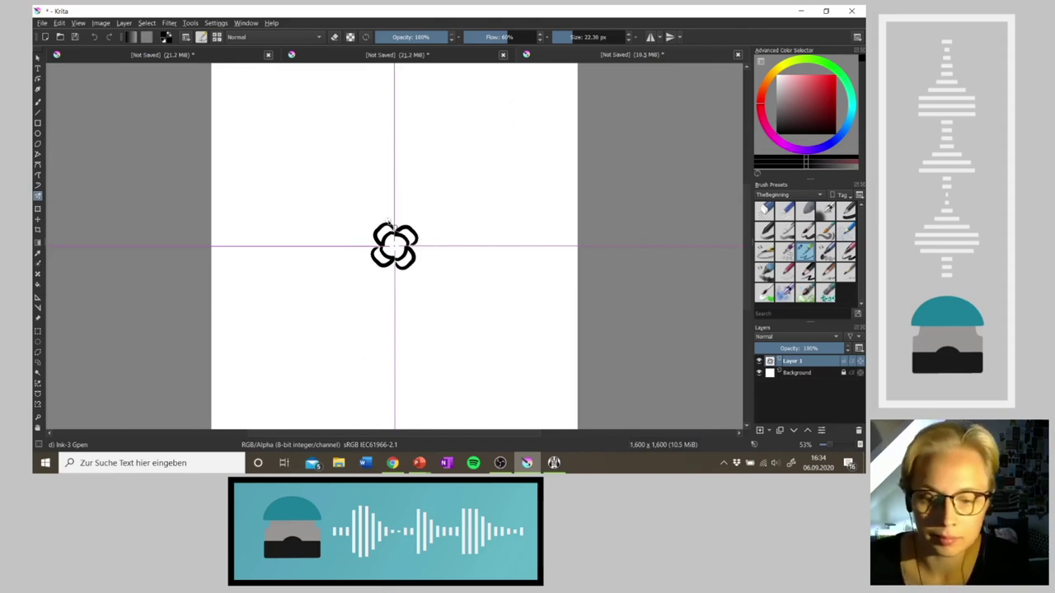
mouse_move(384, 226)
mouse_down()
mouse_move(391, 210)
mouse_move(407, 213)
mouse_move(417, 242)
mouse_up()
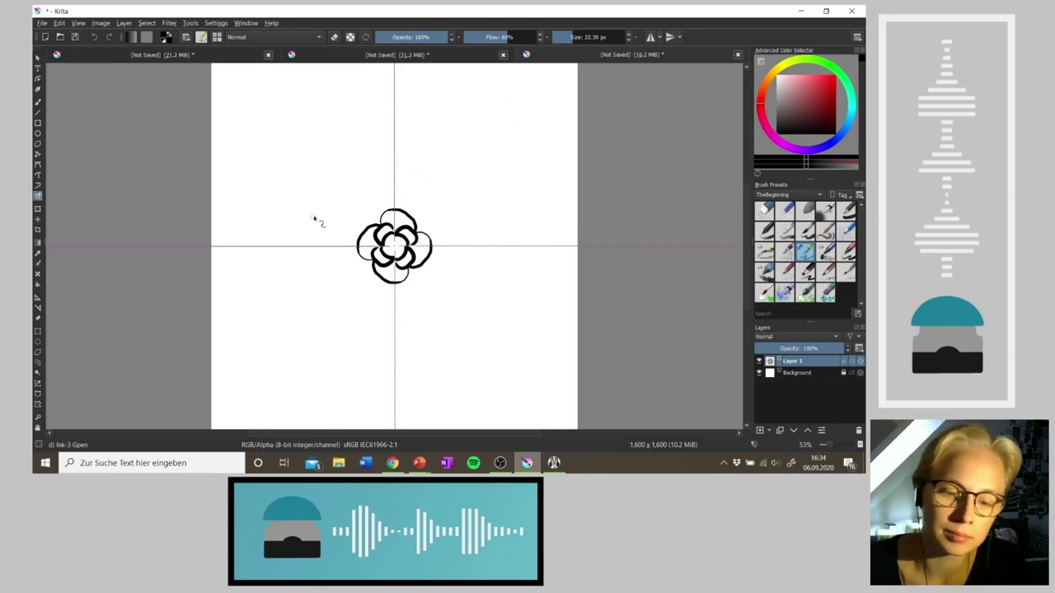
mouse_move(374, 216)
mouse_down()
mouse_move(370, 196)
mouse_move(394, 138)
mouse_move(426, 191)
mouse_move(422, 224)
mouse_up()
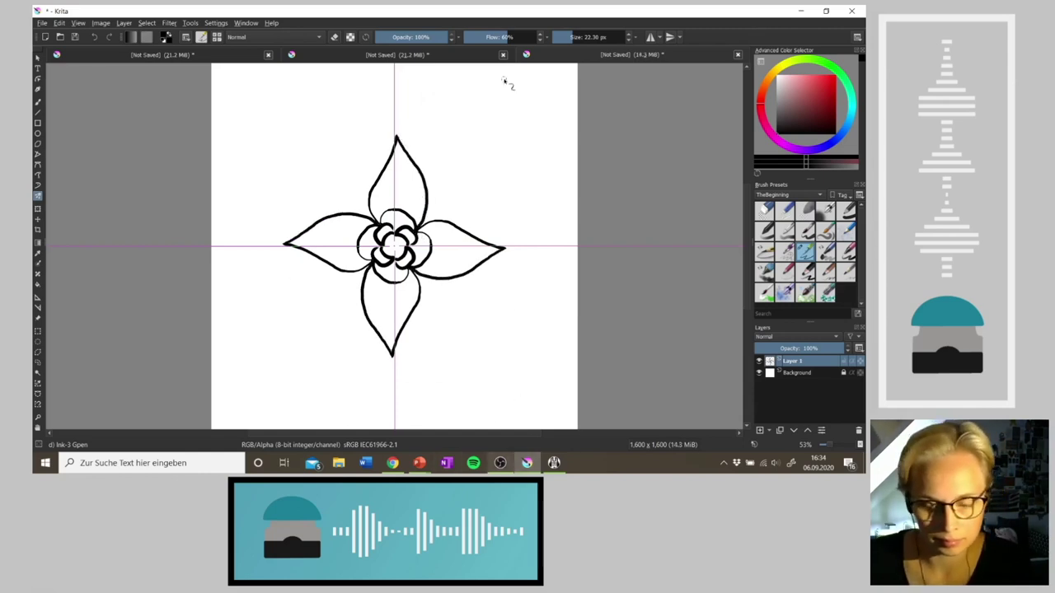
Draw four larger pointed petals in the gaps between the first pointed petals
key(4)
key(4)
key(4)
key(4)
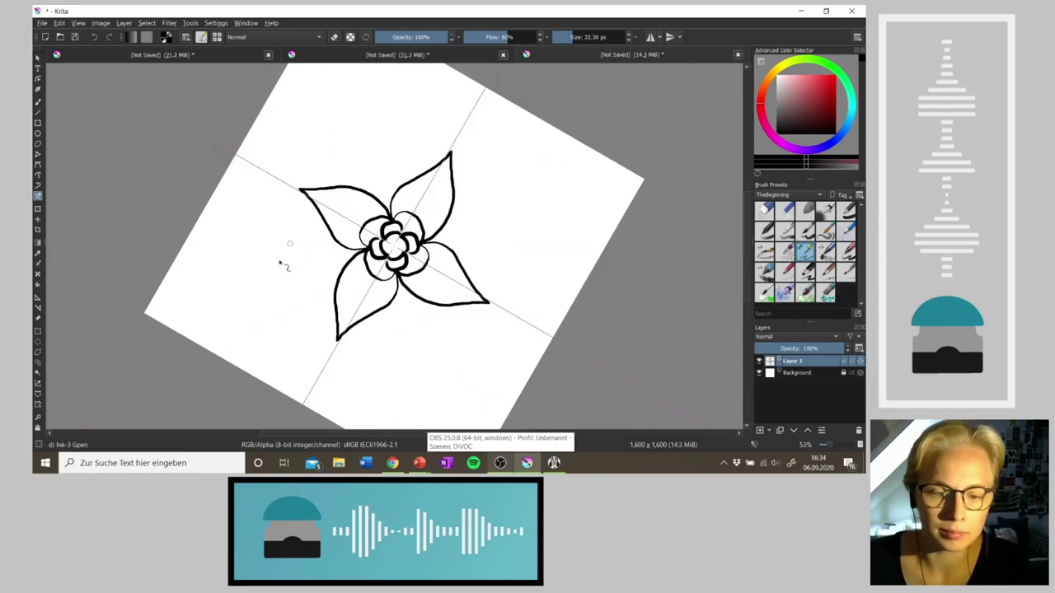
mouse_move(350, 188)
mouse_down()
mouse_move(348, 145)
mouse_move(377, 91)
mouse_move(418, 139)
mouse_move(424, 180)
mouse_up()
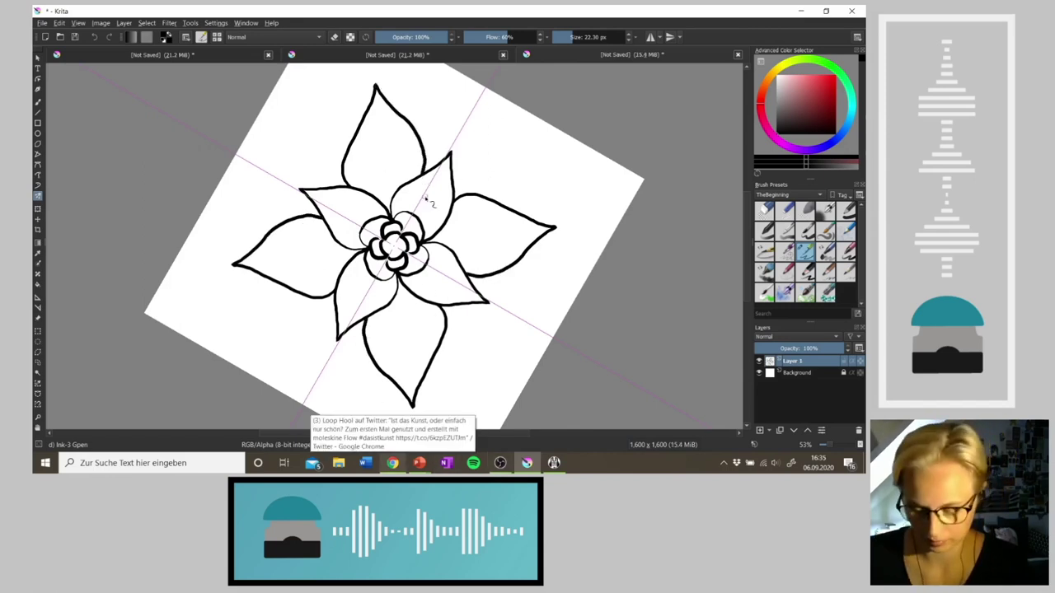
key(5)
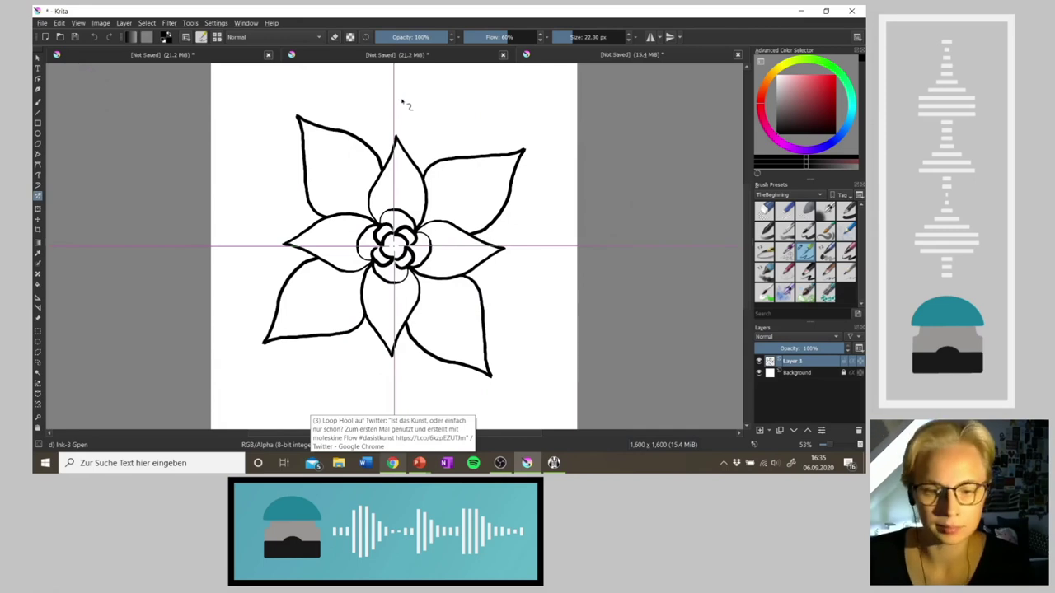
mouse_move(365, 153)
mouse_down()
mouse_move(363, 132)
mouse_move(412, 69)
mouse_move(450, 125)
mouse_move(455, 165)
mouse_up()
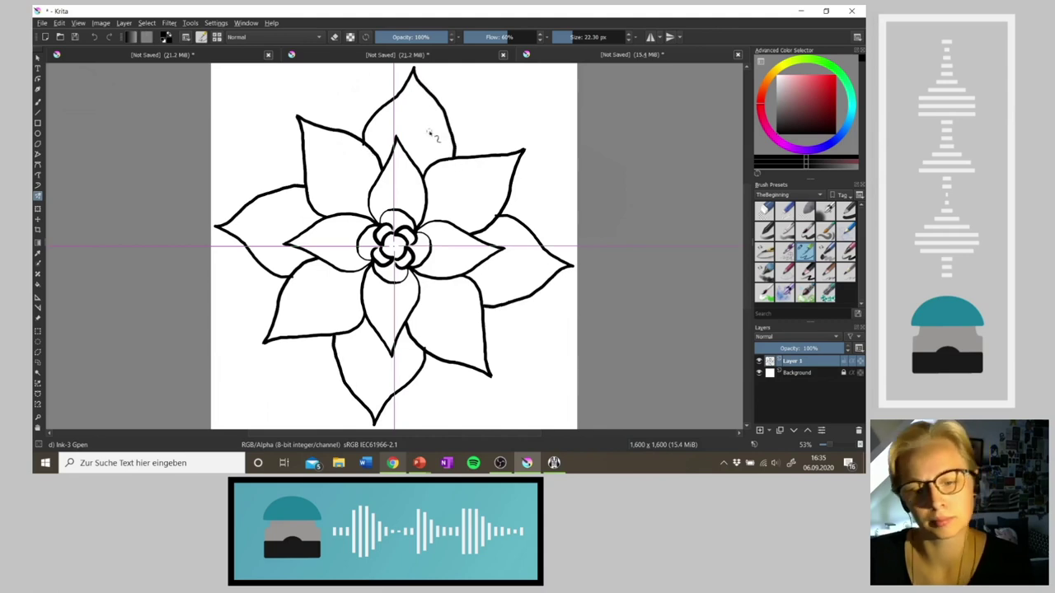
key(ctrl+z)
key(ctrl+z)
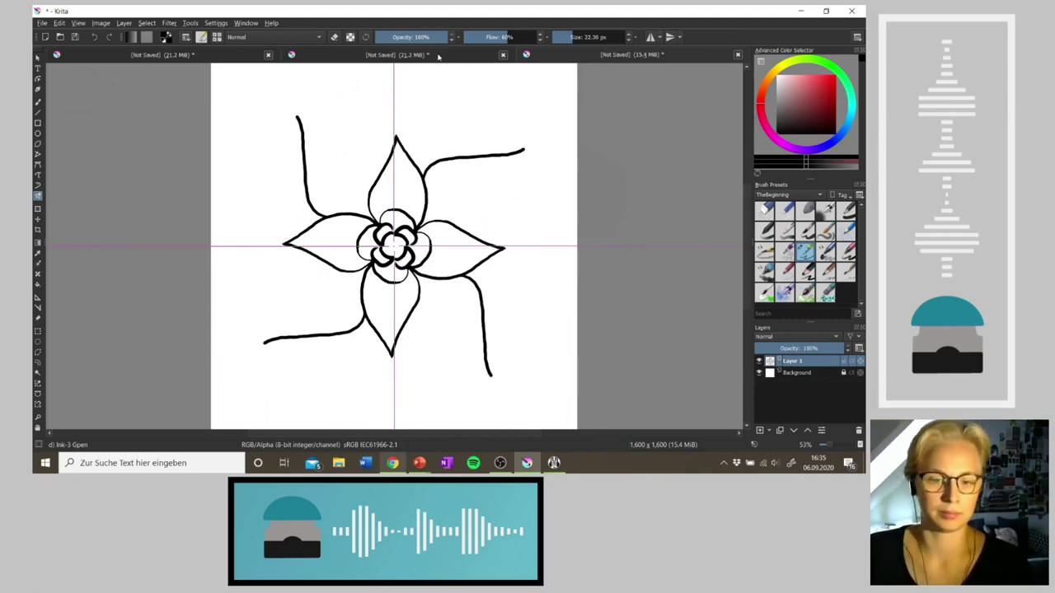
Close the four larger petals with curved strokes running from their tips to the inner pointed petals
key(6)
key(6)
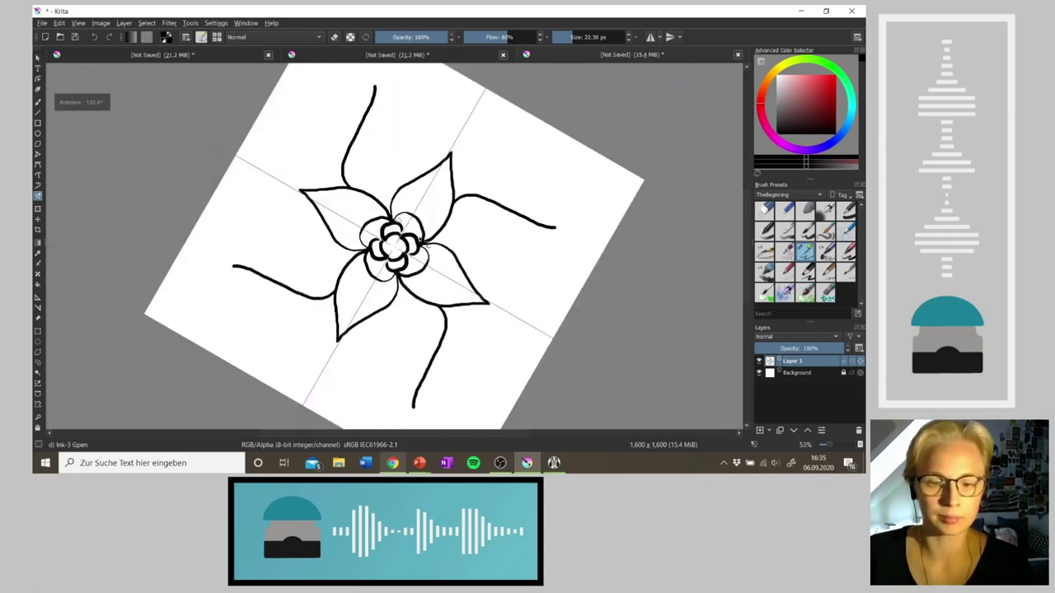
drag(374, 83, 445, 168)
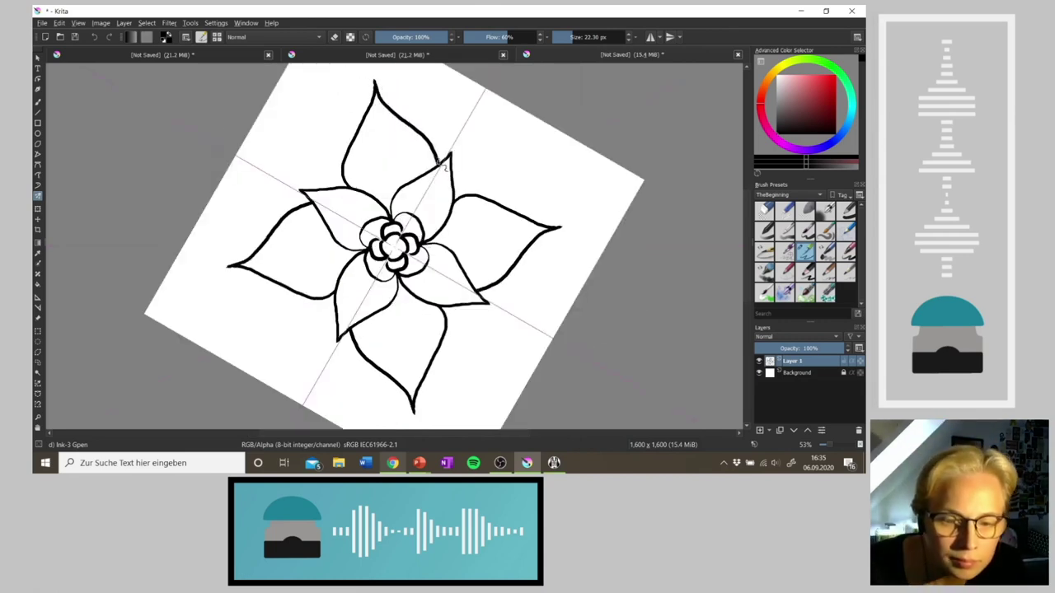
key(ctrl+z)
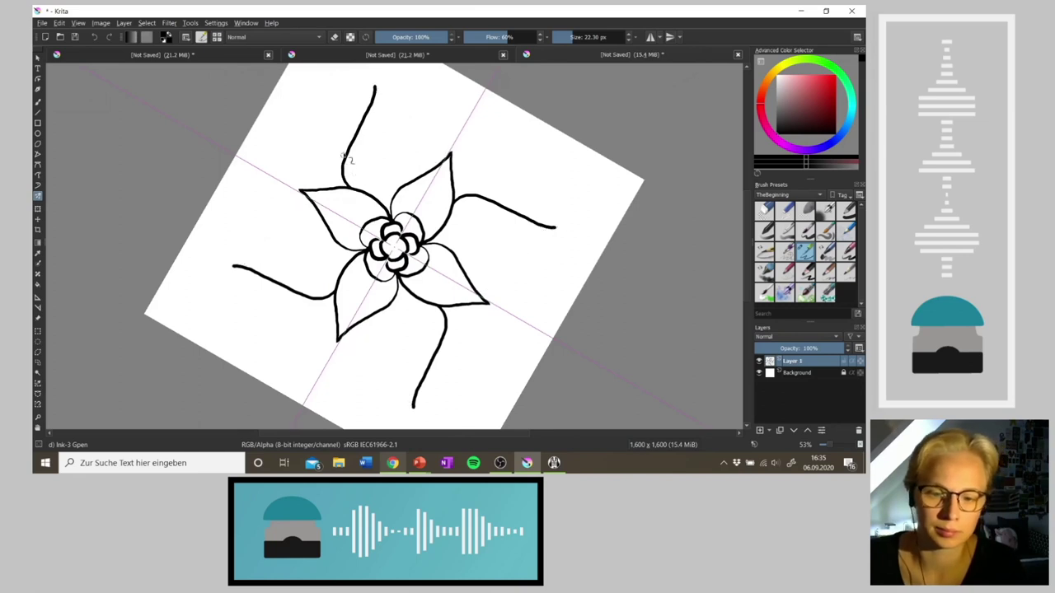
drag(375, 85, 428, 153)
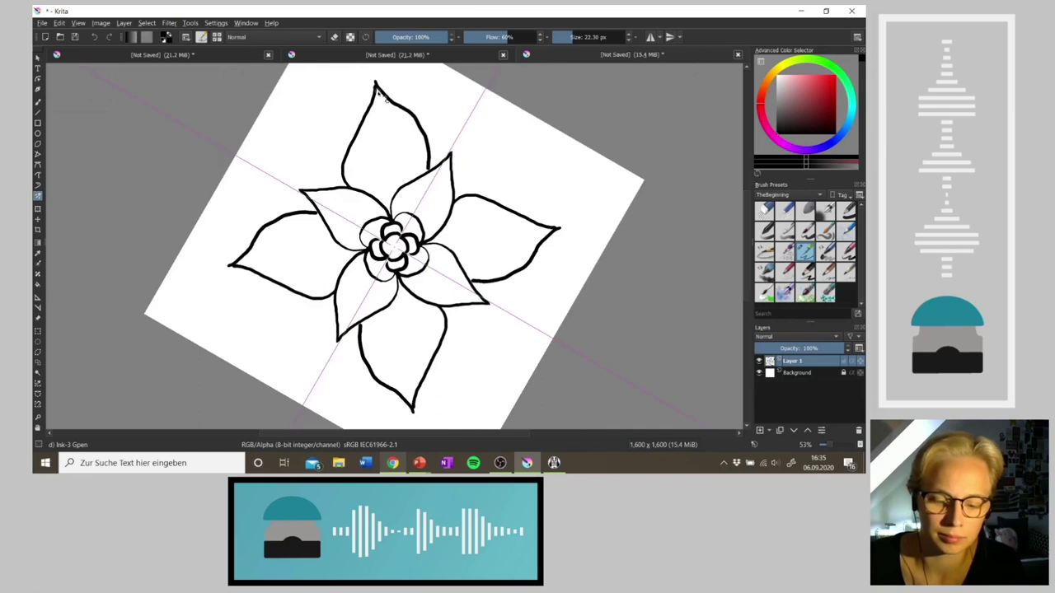
key(ctrl+z)
mouse_move(375, 84)
mouse_down()
mouse_move(412, 132)
mouse_move(421, 181)
mouse_up()
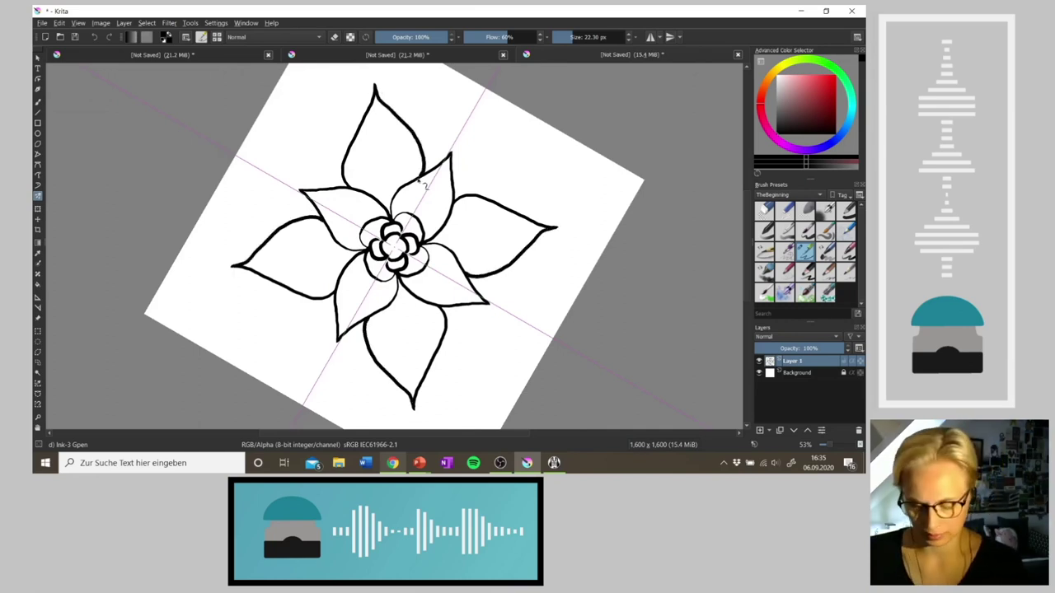
Fill the gaps between the larger petals with overlapping rows of small scales around the inner petals' tips
key(5)
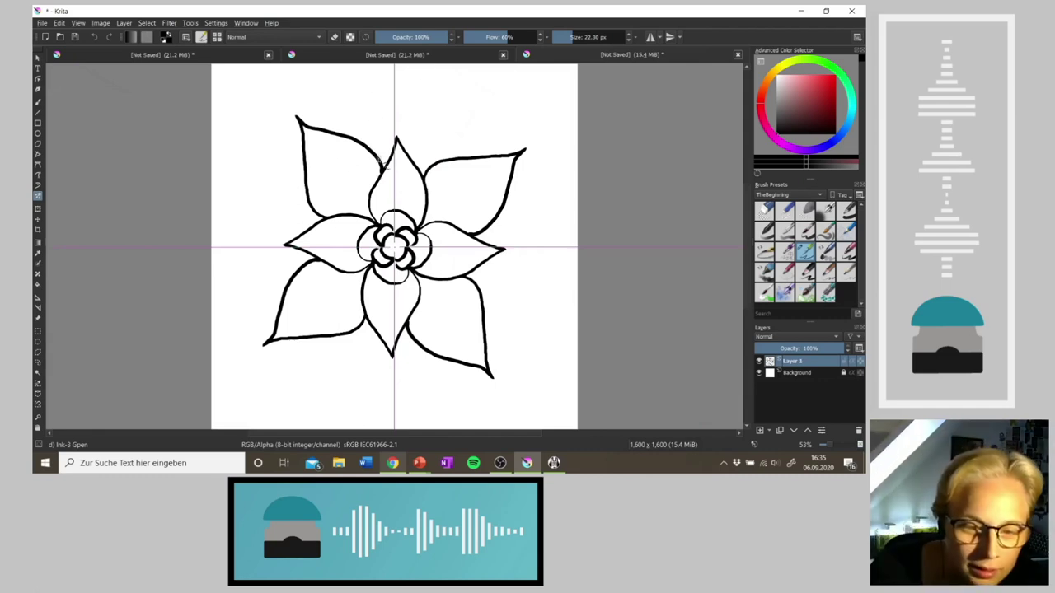
drag(378, 162, 386, 158)
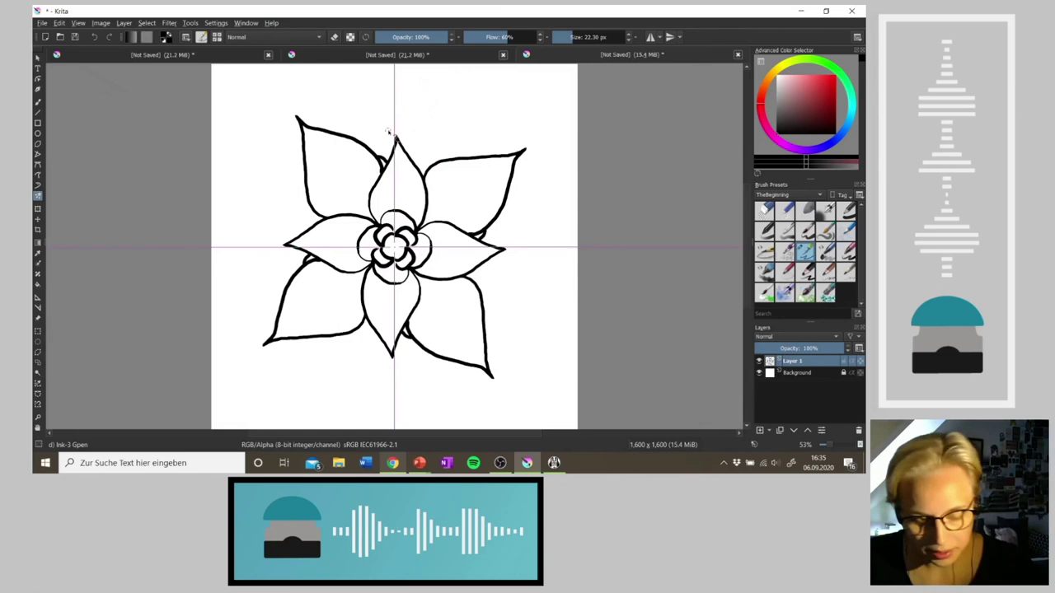
key(ctrl+z)
key(ctrl+z)
mouse_move(379, 162)
mouse_down()
mouse_move(385, 153)
mouse_move(369, 143)
mouse_move(399, 148)
mouse_move(362, 130)
mouse_move(378, 145)
mouse_move(368, 131)
mouse_move(396, 139)
mouse_move(386, 130)
mouse_move(413, 165)
mouse_move(424, 168)
mouse_move(413, 154)
mouse_move(425, 154)
mouse_move(442, 175)
mouse_up()
mouse_move(402, 144)
mouse_down()
mouse_move(438, 162)
mouse_move(435, 148)
mouse_move(400, 142)
mouse_move(422, 136)
mouse_move(403, 140)
mouse_move(450, 169)
mouse_up()
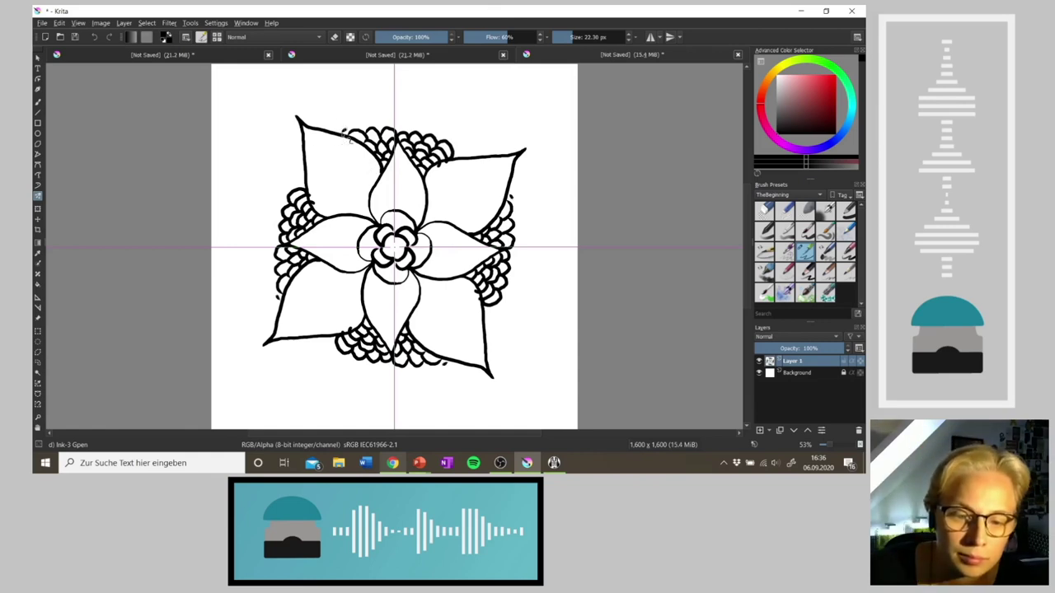
drag(453, 151, 460, 168)
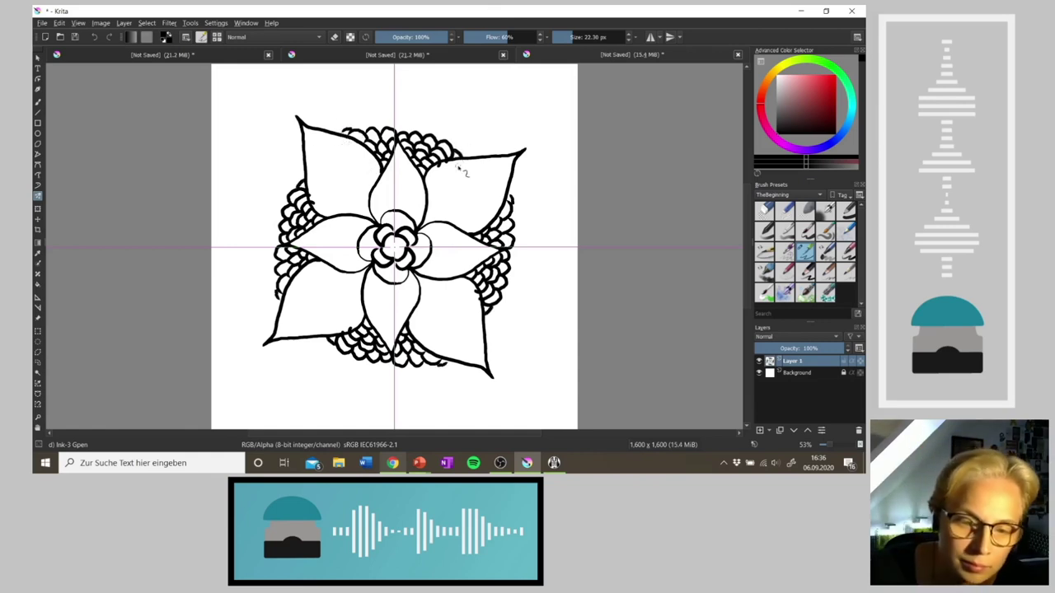
mouse_move(339, 133)
mouse_down()
mouse_move(355, 94)
mouse_move(381, 126)
mouse_move(400, 96)
mouse_move(408, 131)
mouse_move(440, 103)
mouse_move(448, 152)
mouse_up()
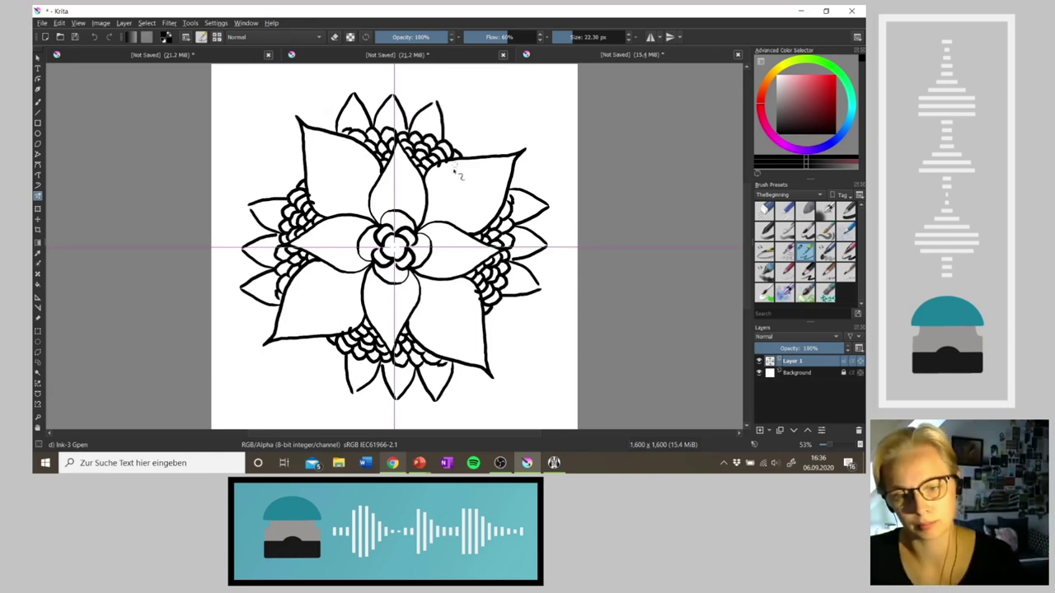
key(ctrl+z)
key(ctrl+z)
key(ctrl+z)
key(ctrl+z)
key(ctrl+z)
key(ctrl+z)
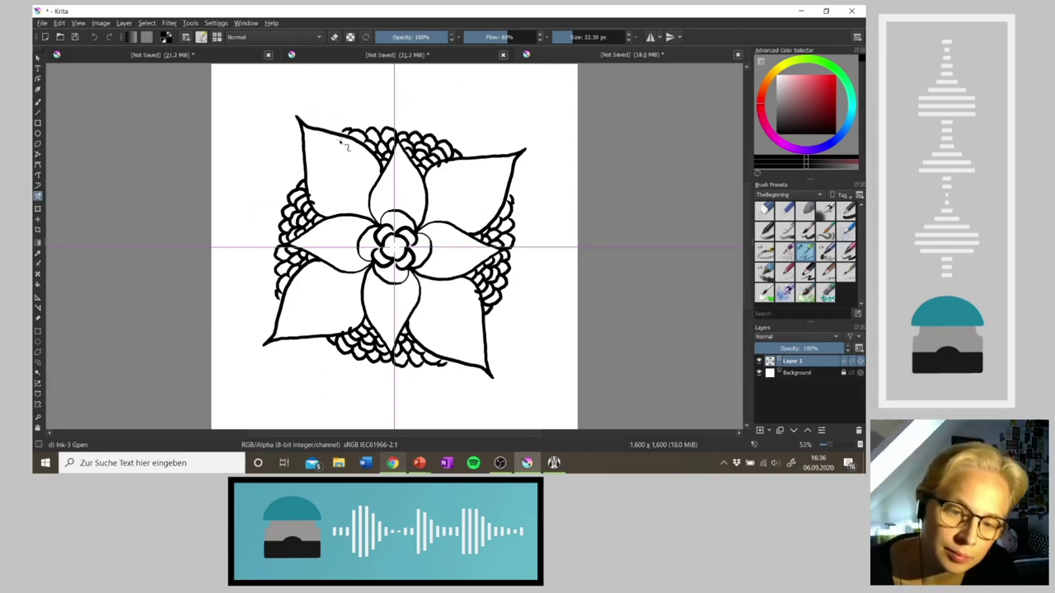
Draw one narrow pointed leaf on the outer edge of each scale section, next to a large petal
mouse_move(337, 130)
mouse_down()
mouse_move(331, 83)
mouse_move(369, 125)
mouse_up()
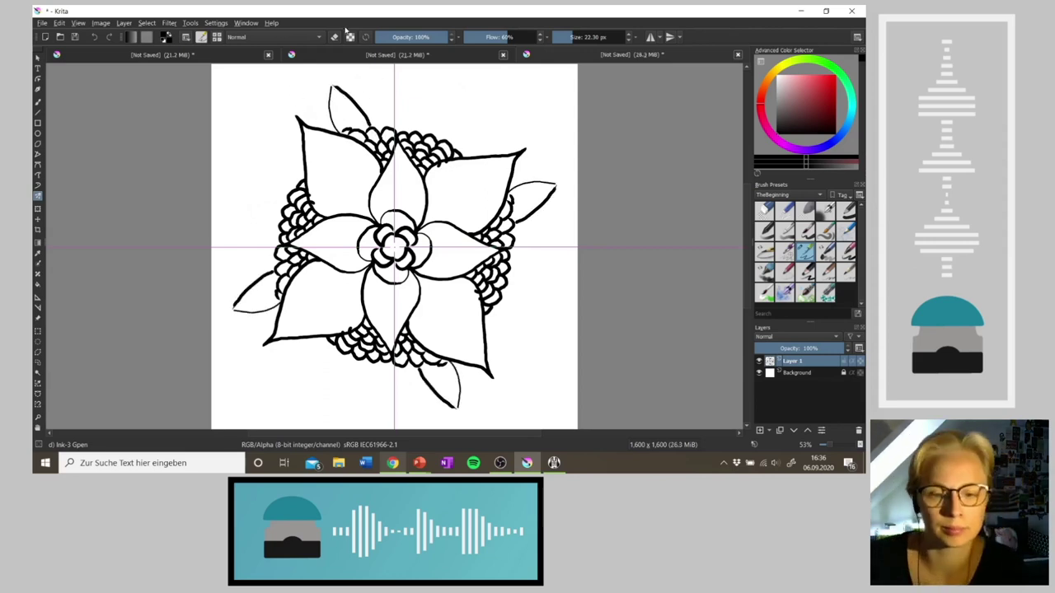
key(ctrl+z)
key(ctrl+z)
mouse_move(338, 132)
mouse_down()
mouse_move(336, 87)
mouse_move(374, 133)
mouse_move(392, 74)
mouse_up()
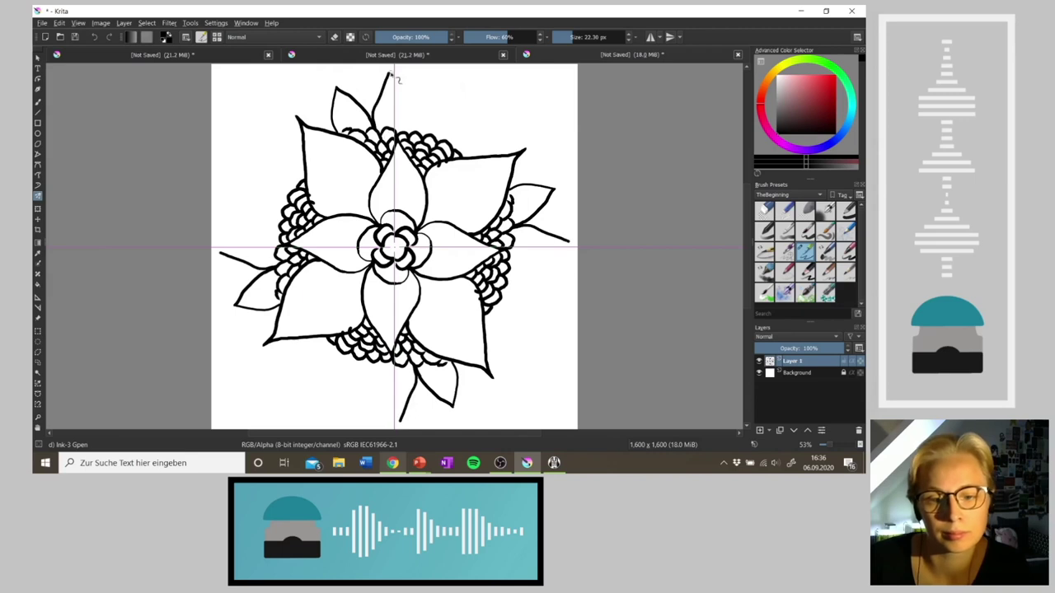
key(ctrl+z)
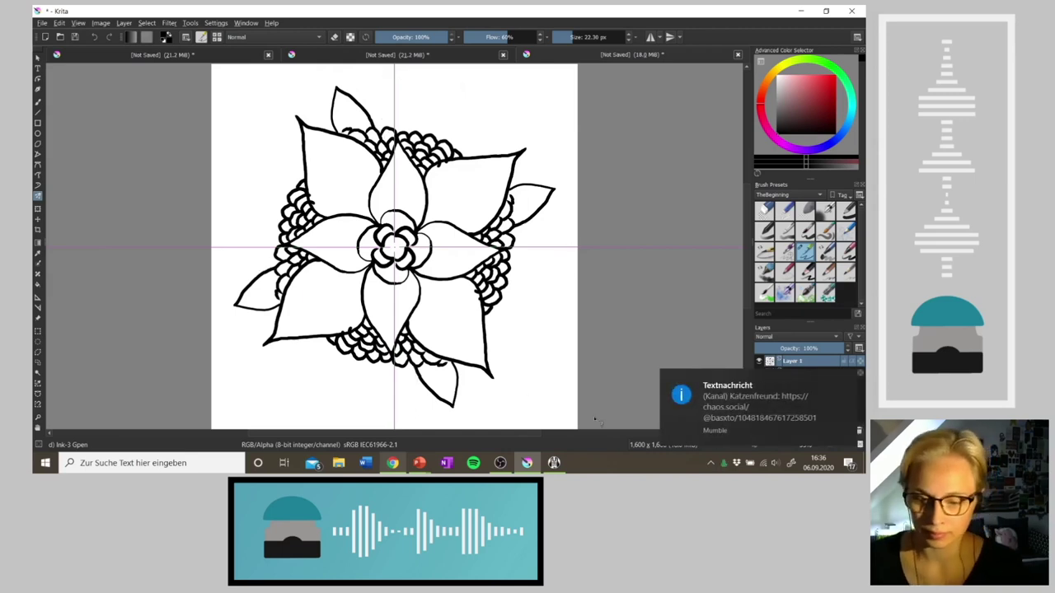
Open the chaos.social link from the Mumble channel chat in Chrome and examine the posted palm tree drawing
click(554, 462)
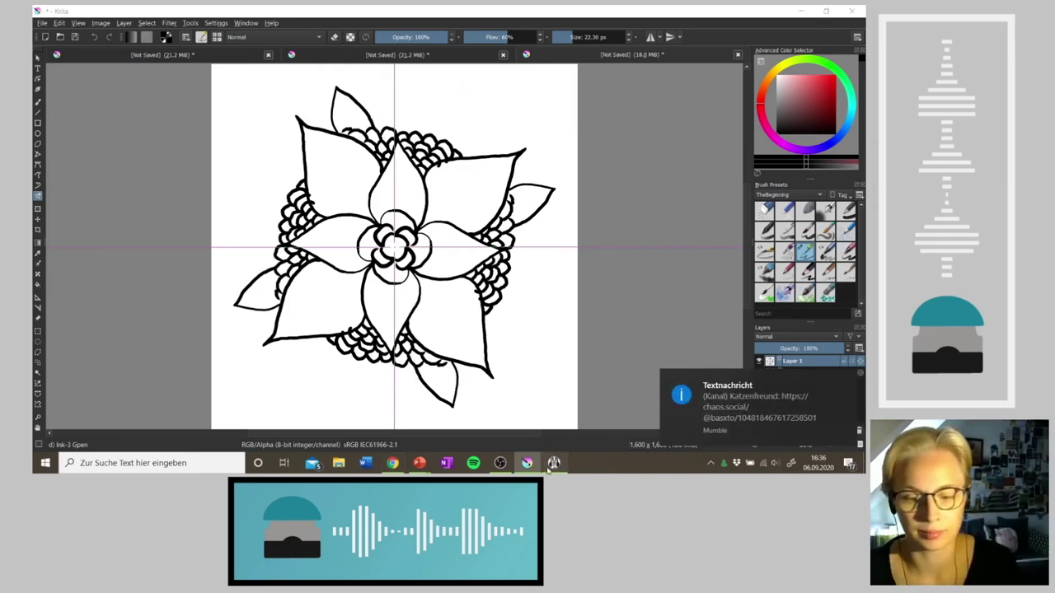
click(120, 361)
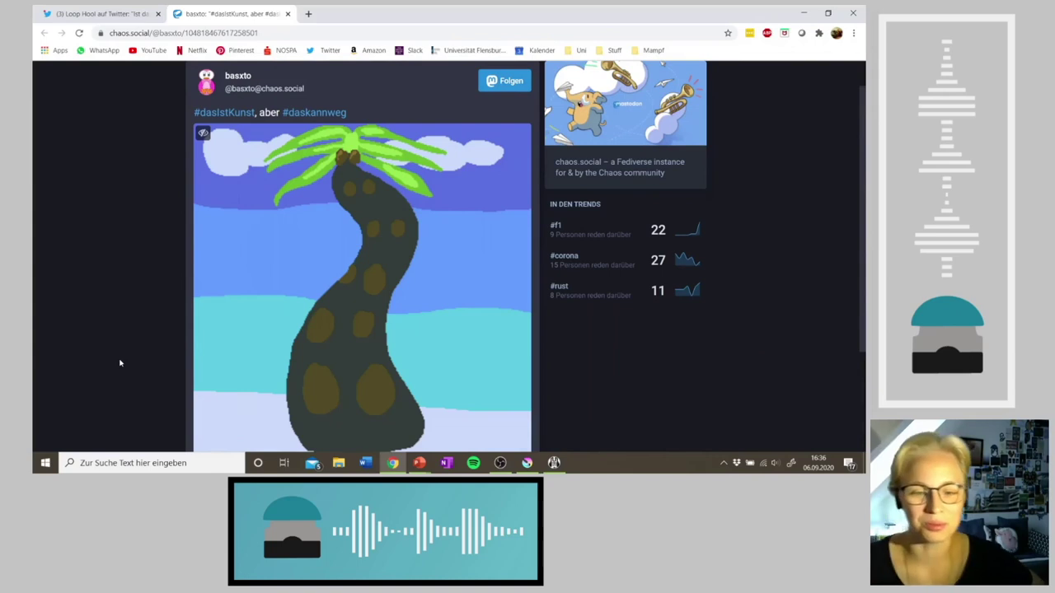
scroll(249, 370, down, 3)
scroll(250, 370, up, 3)
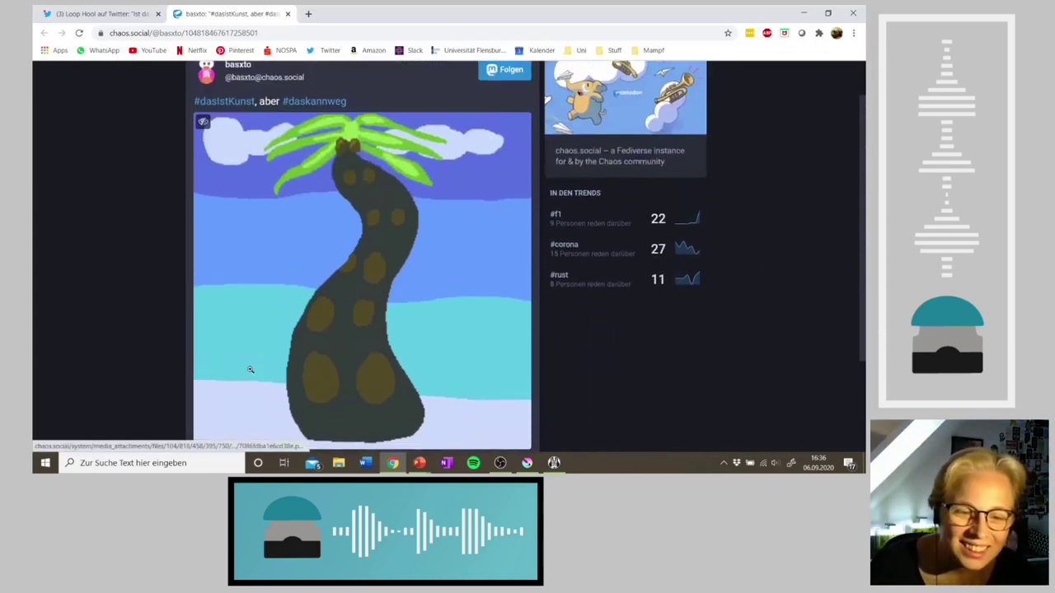
scroll(249, 370, down, 1)
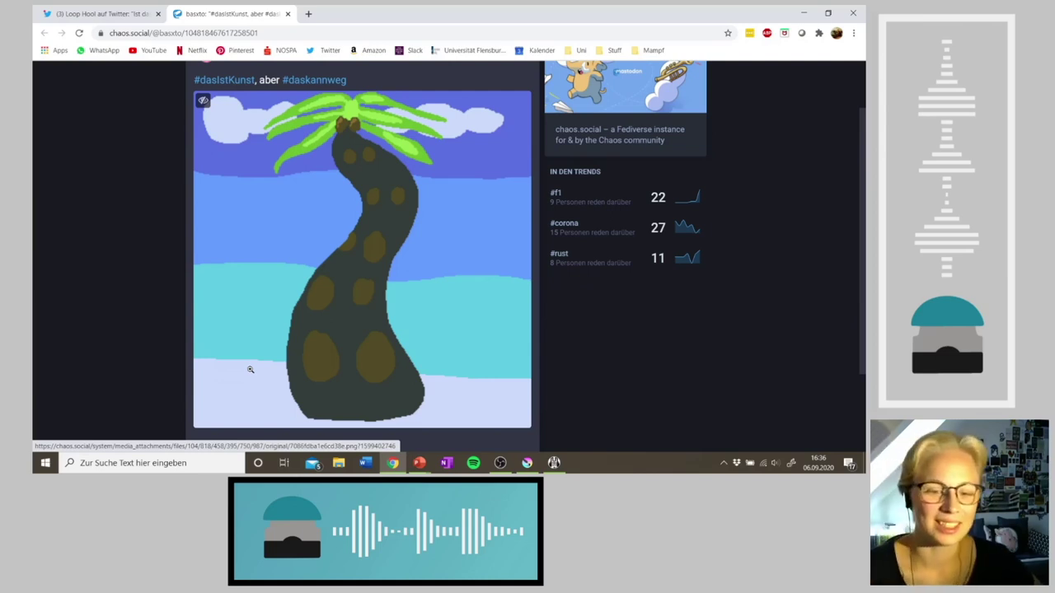
mouse_move(389, 215)
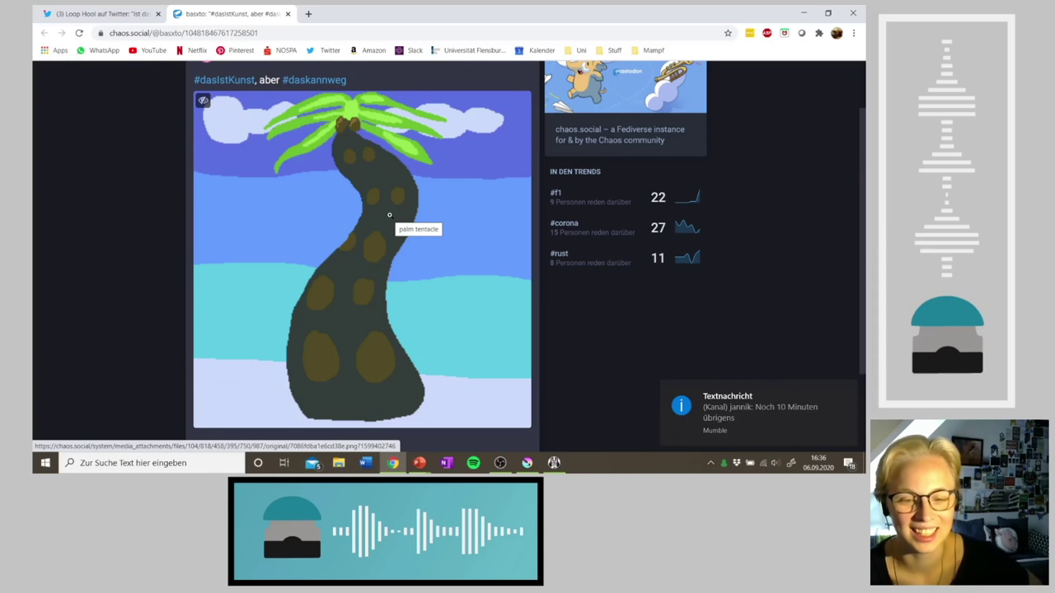
scroll(388, 220, up, 1)
scroll(387, 229, down, 1)
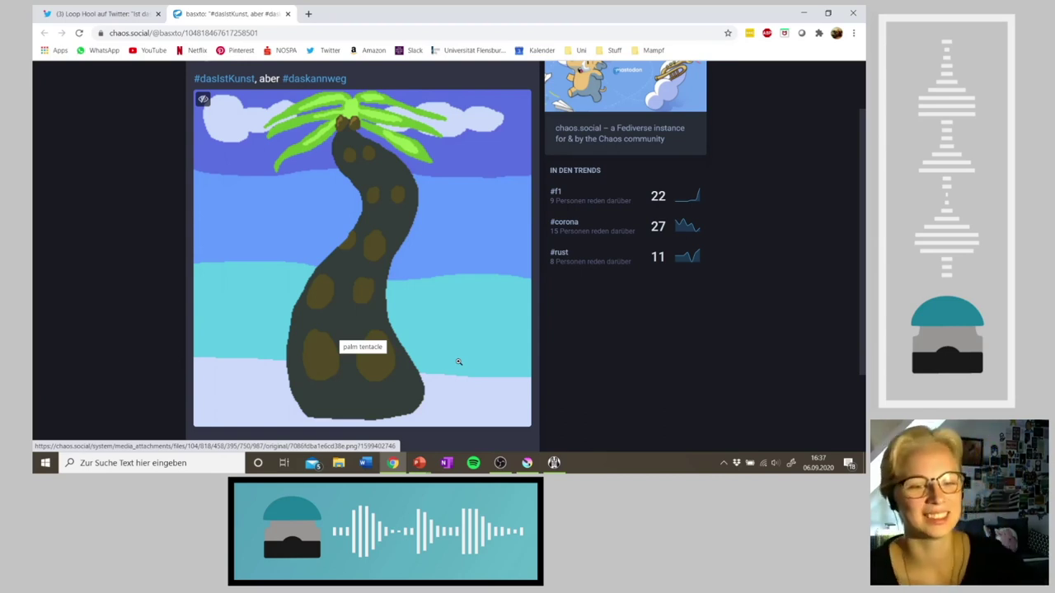
Look over the whole palm tree post on chaos.social, from the author line down to the image's lower edge
scroll(458, 362, up, 1)
scroll(458, 362, down, 1)
scroll(458, 361, up, 1)
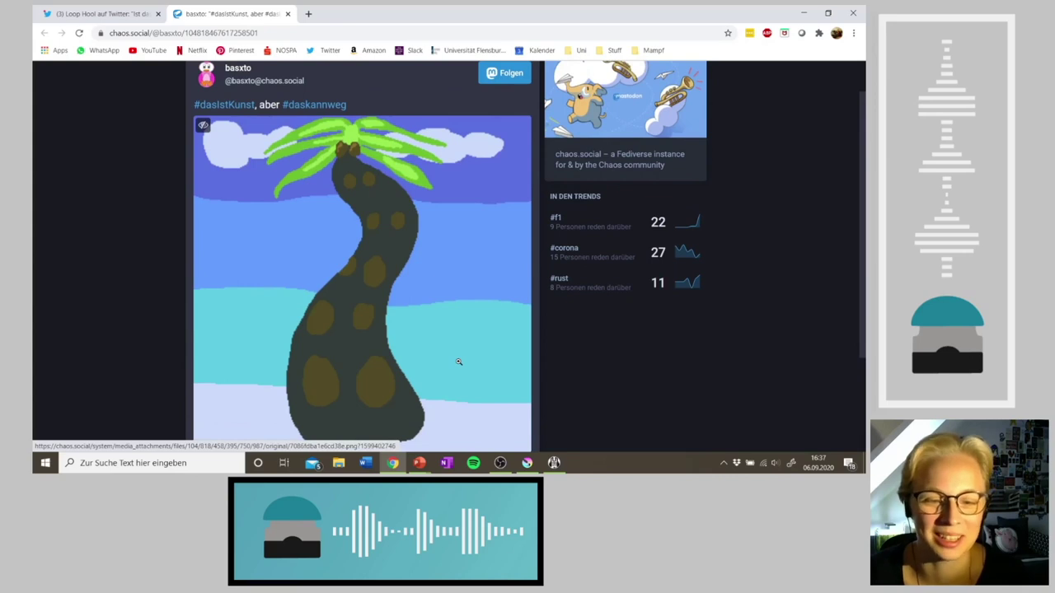
scroll(458, 361, down, 1)
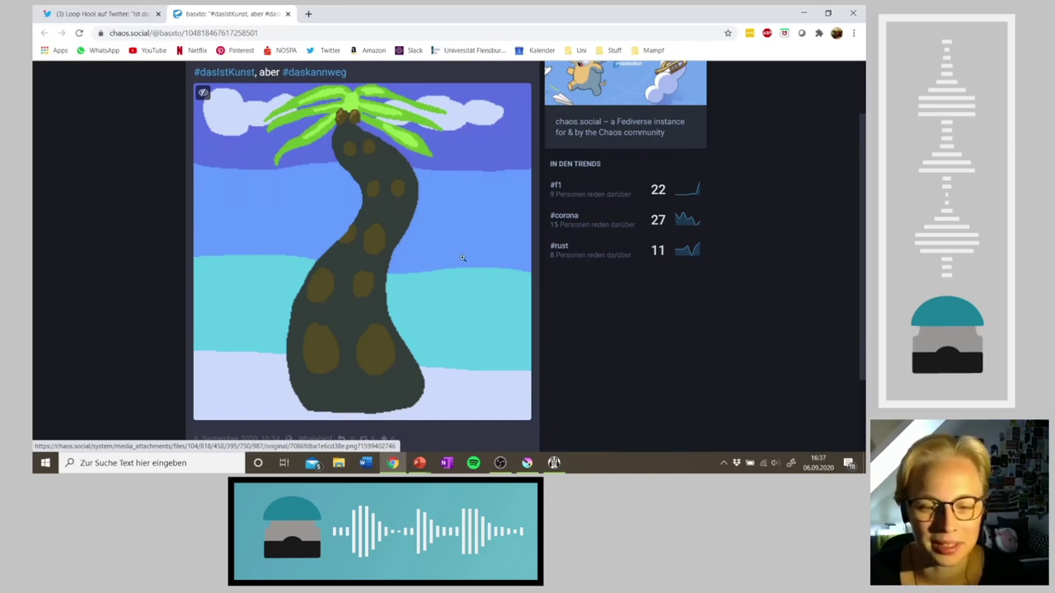
scroll(411, 262, up, 1)
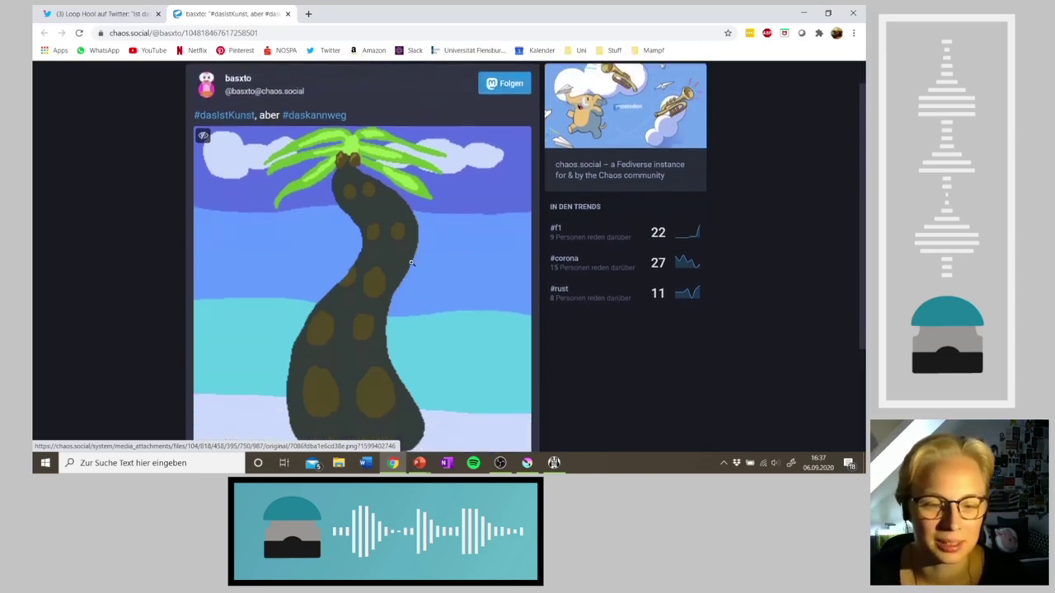
scroll(411, 262, down, 1)
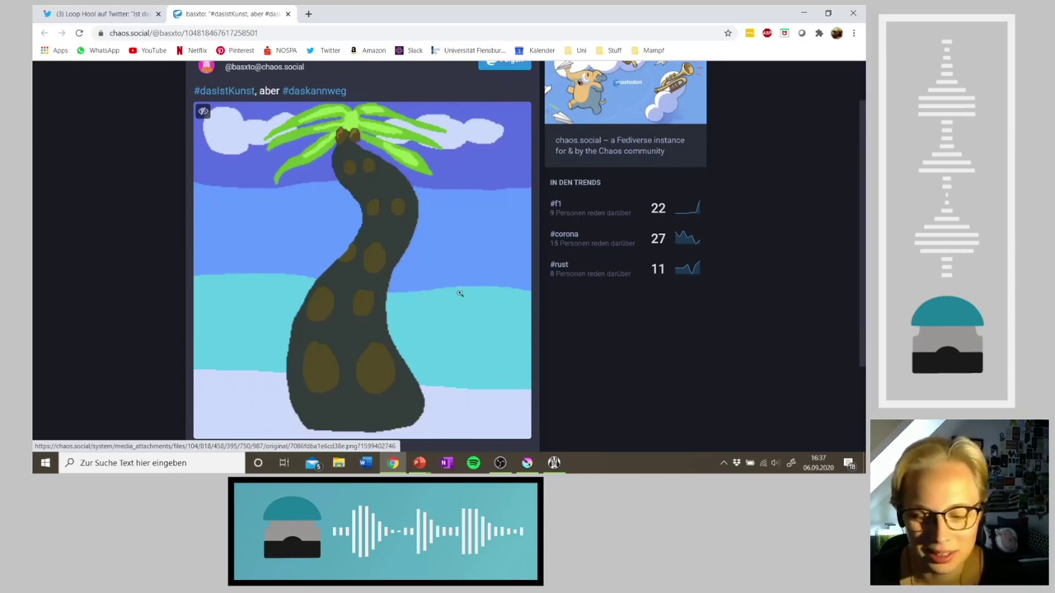
mouse_move(472, 299)
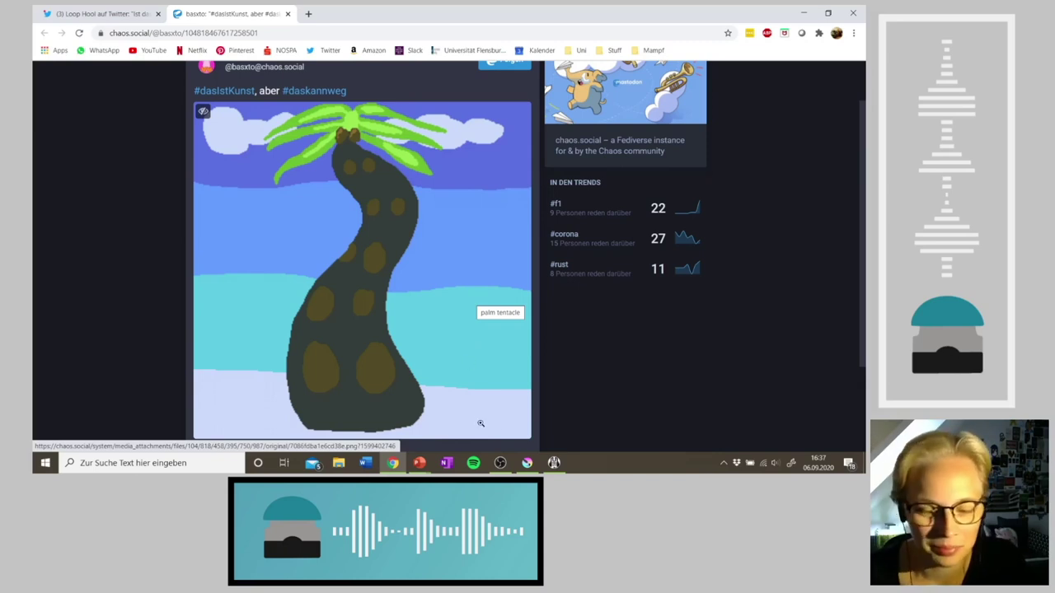
Switch to Krita and try several redraws of the closing side of the narrow outer leaves
click(520, 468)
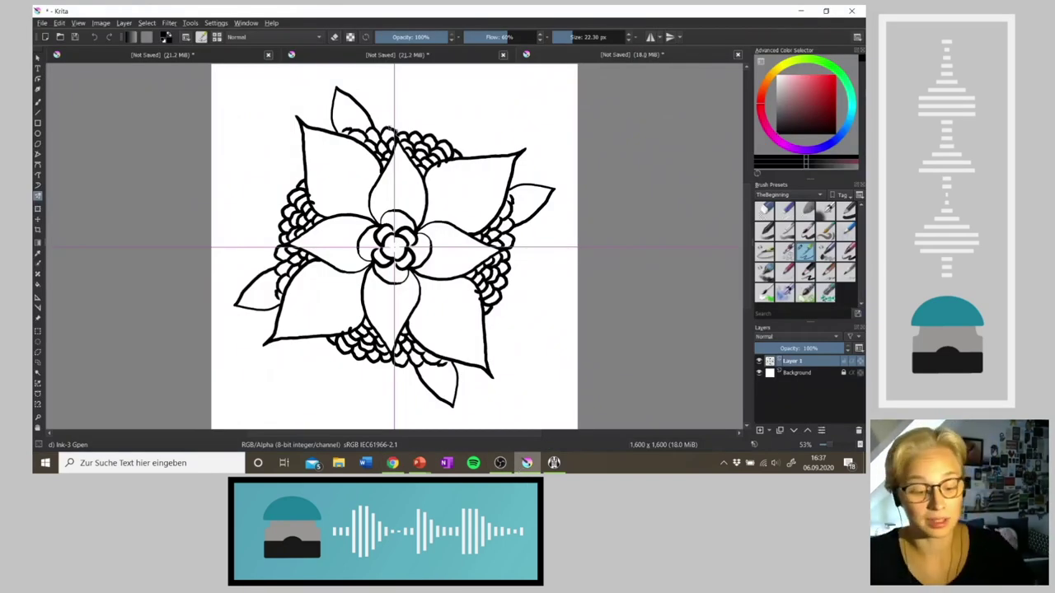
key(ctrl+z)
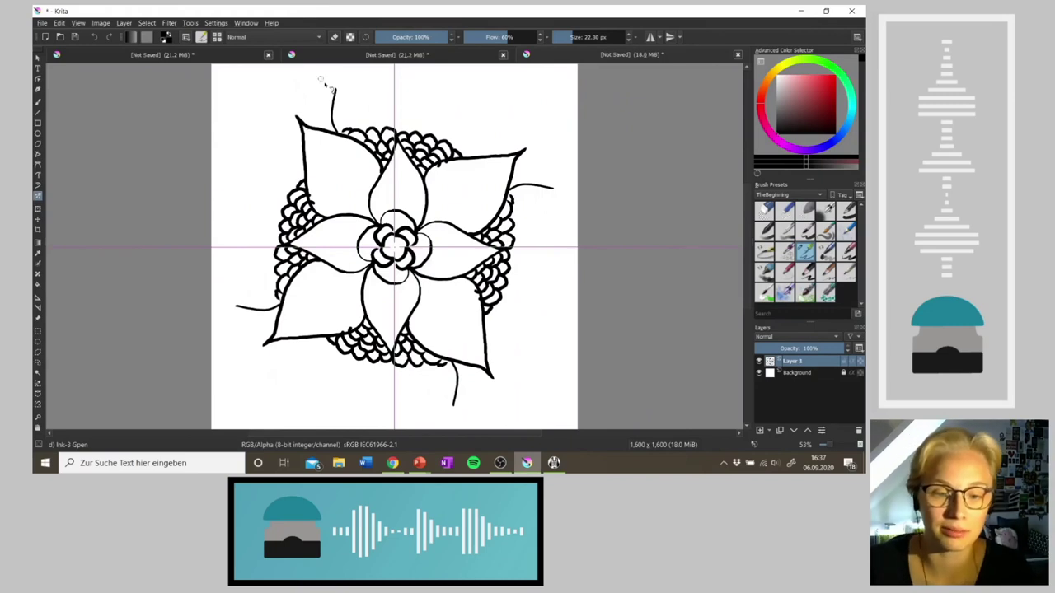
drag(337, 85, 370, 125)
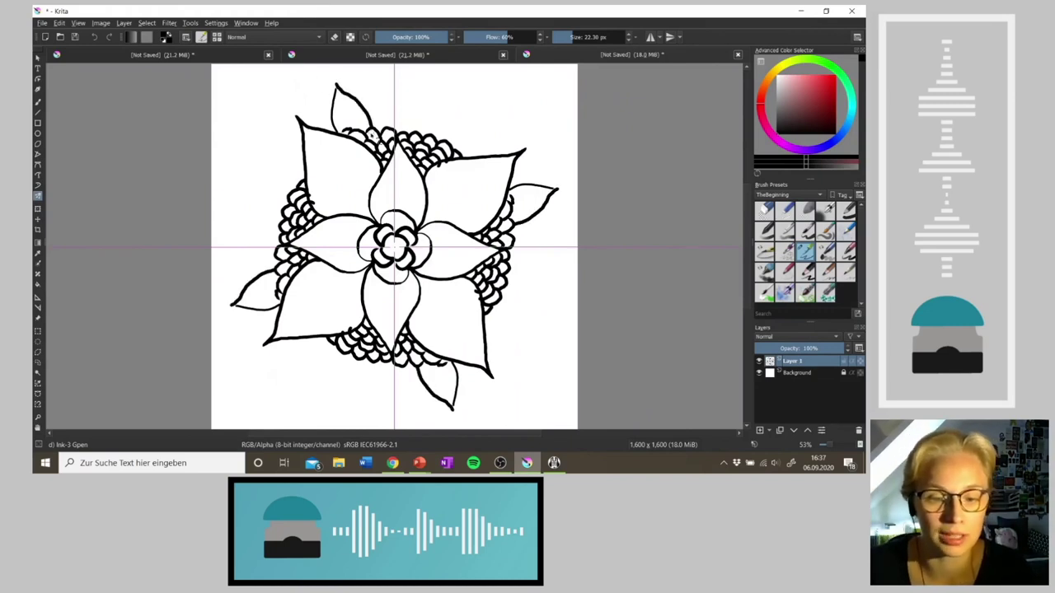
key(ctrl+z)
drag(337, 86, 369, 127)
key(ctrl+z)
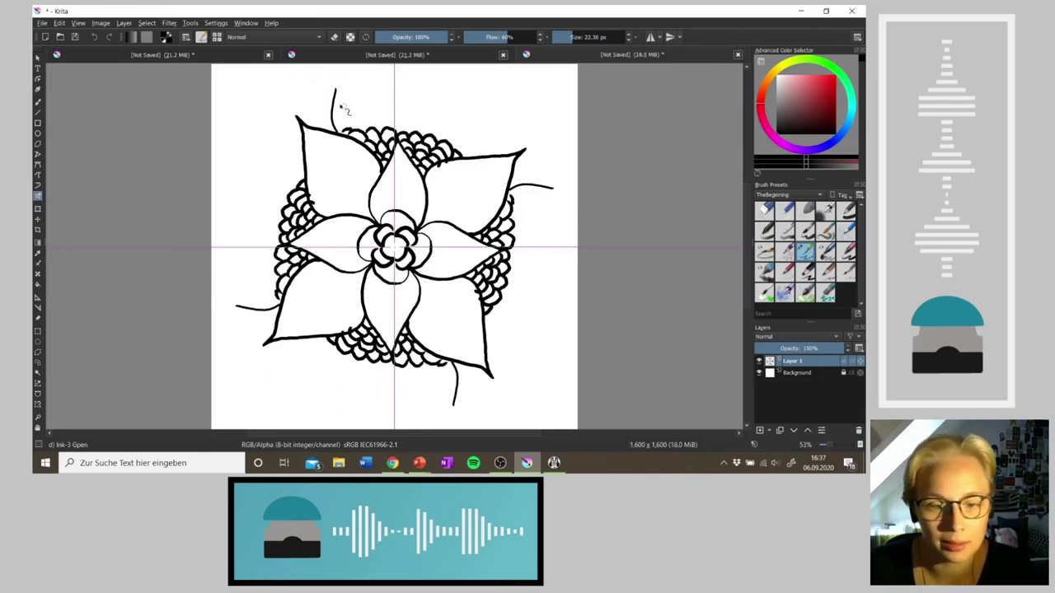
mouse_move(336, 91)
mouse_down()
mouse_move(368, 116)
mouse_move(354, 129)
mouse_move(335, 88)
mouse_move(371, 132)
mouse_up()
key(ctrl+z)
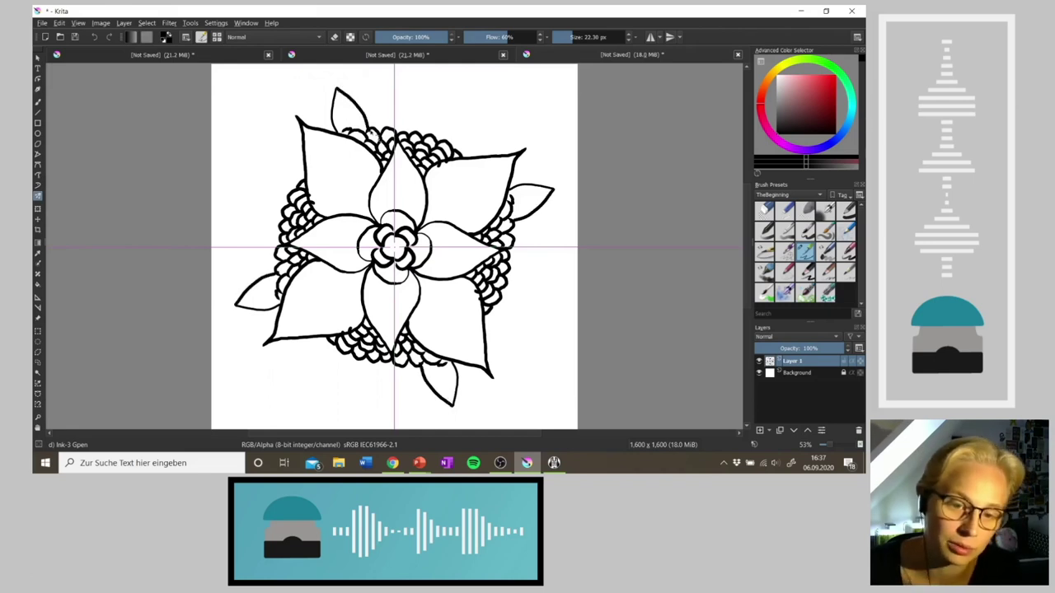
key(ctrl+z)
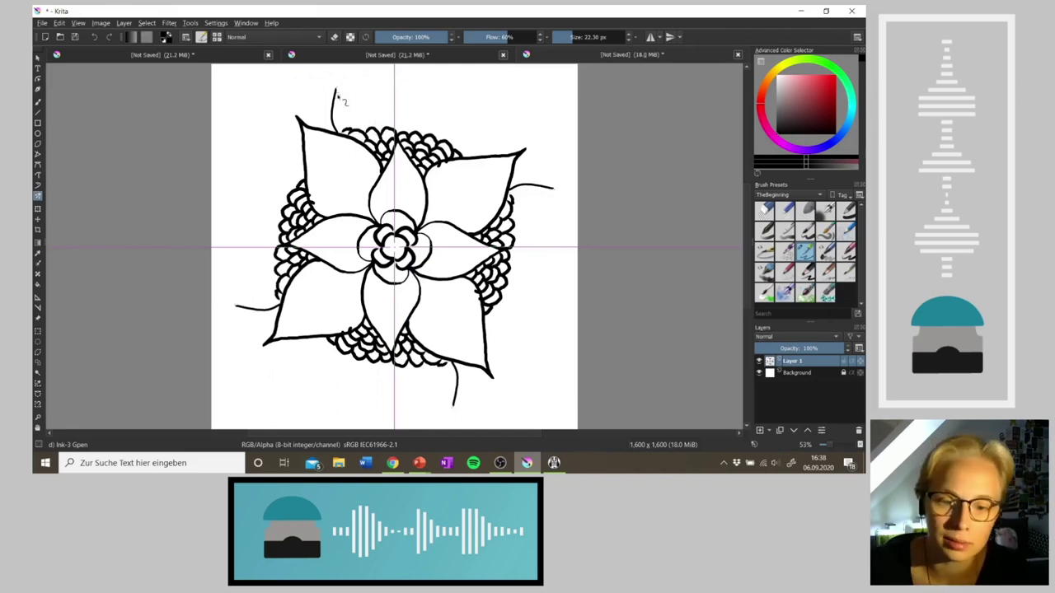
mouse_move(338, 89)
mouse_down()
mouse_move(360, 109)
mouse_move(367, 128)
mouse_move(356, 133)
mouse_up()
key(ctrl+z)
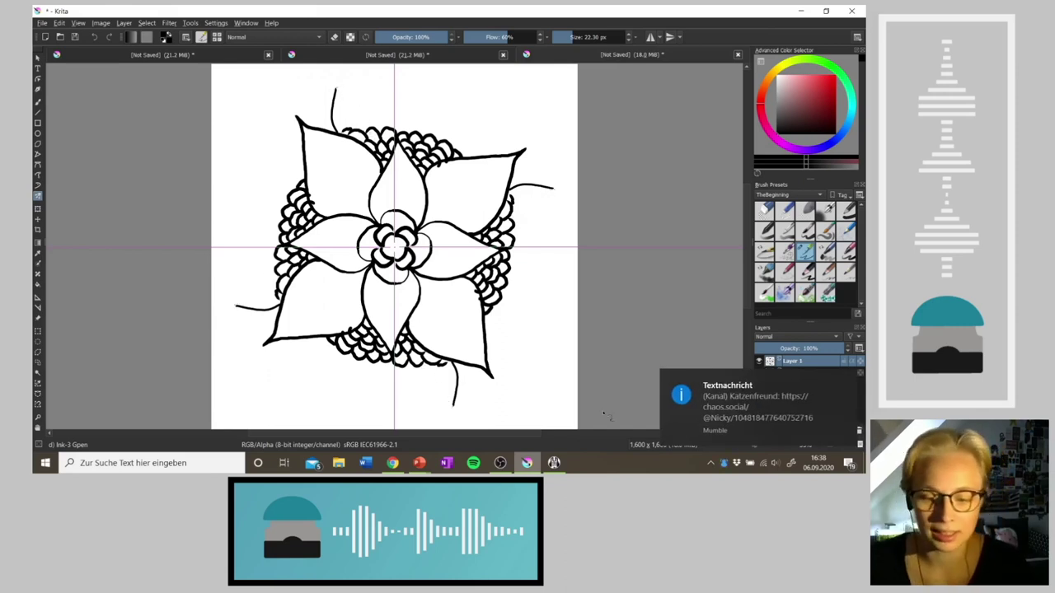
Examine the artwork behind the newest chaos.social link in the Mumble channel chat and return to Krita
click(554, 462)
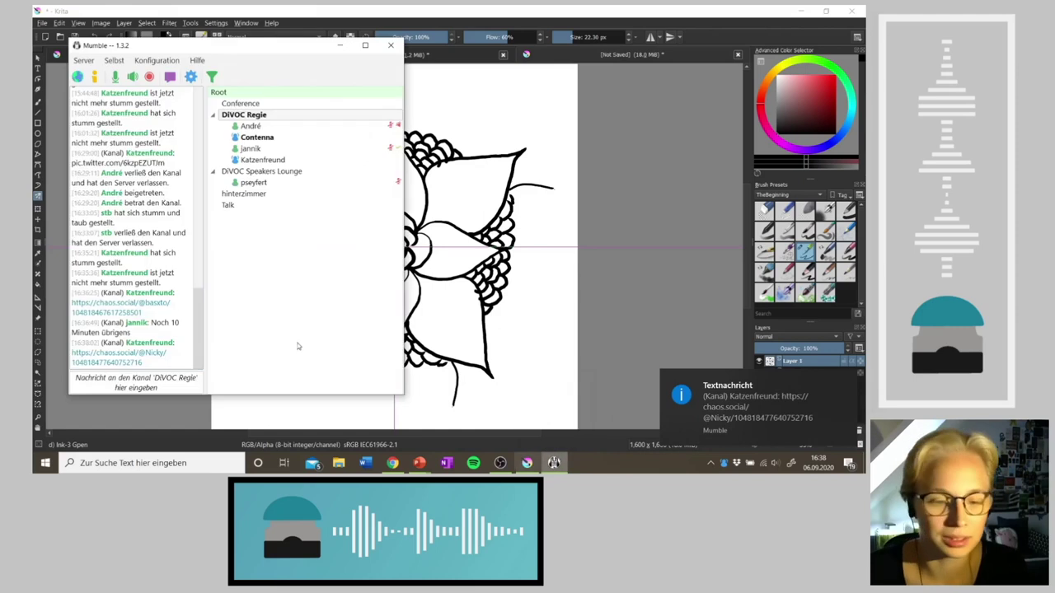
click(134, 358)
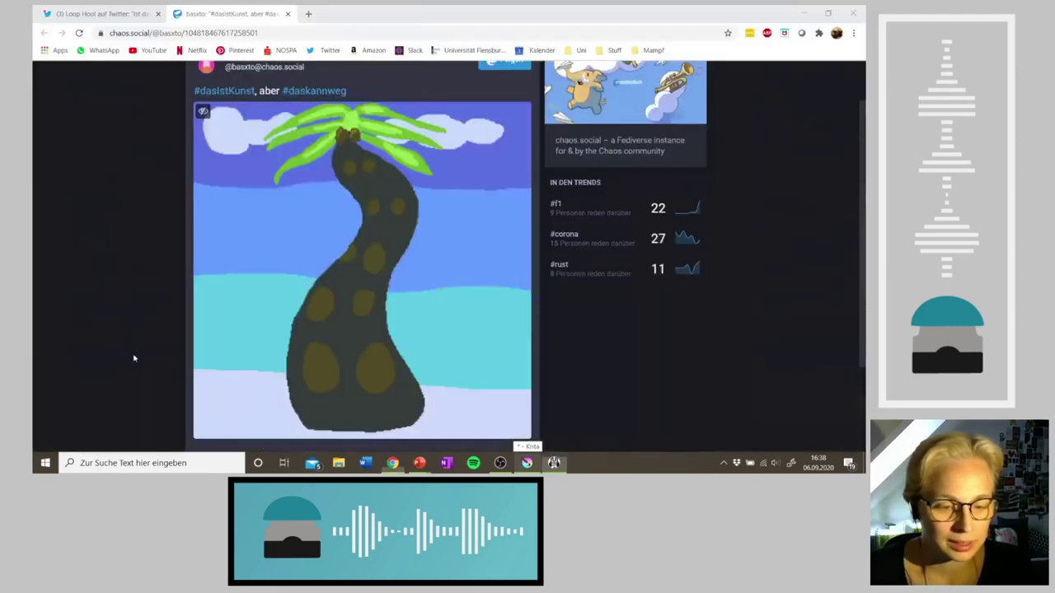
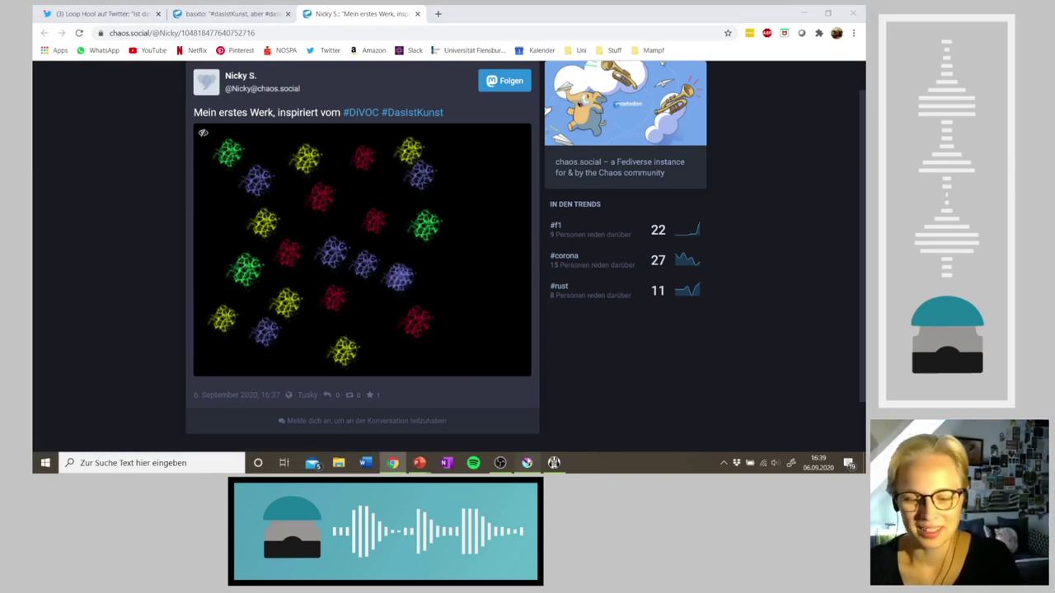
key(alt+Tab)
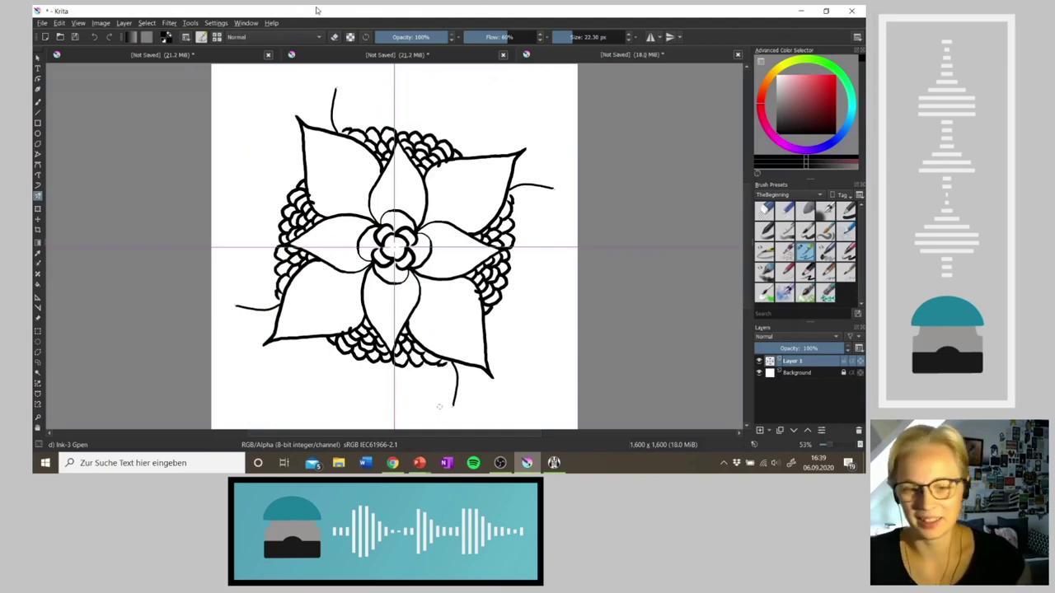
Close the narrow outer leaves and draw two more pointed leaves beside them along each scale section
drag(336, 87, 380, 129)
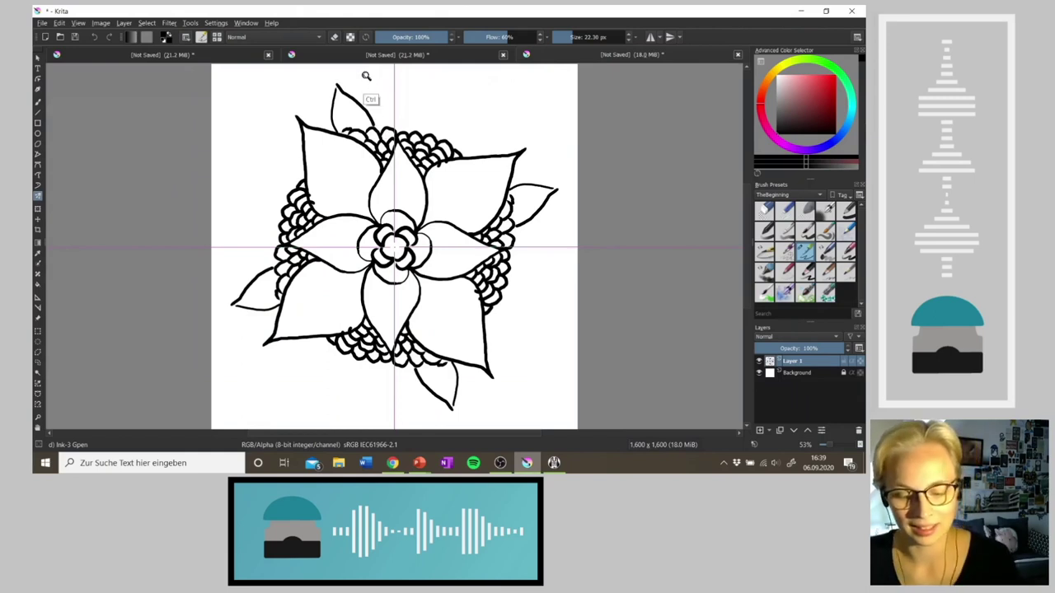
key(ctrl+z)
drag(336, 90, 375, 135)
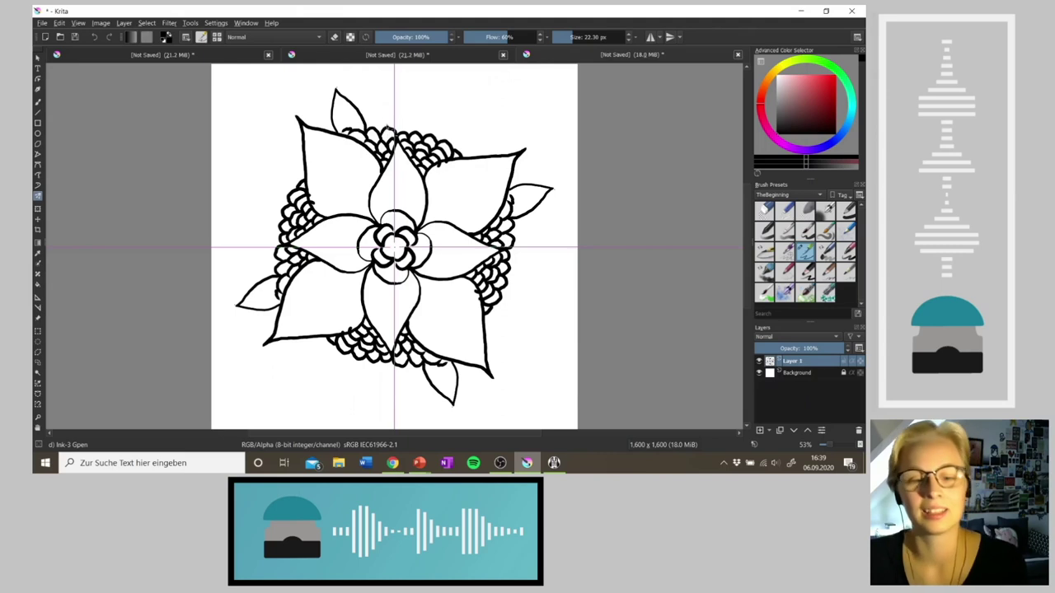
mouse_move(364, 119)
mouse_down()
mouse_move(381, 83)
mouse_move(397, 130)
mouse_up()
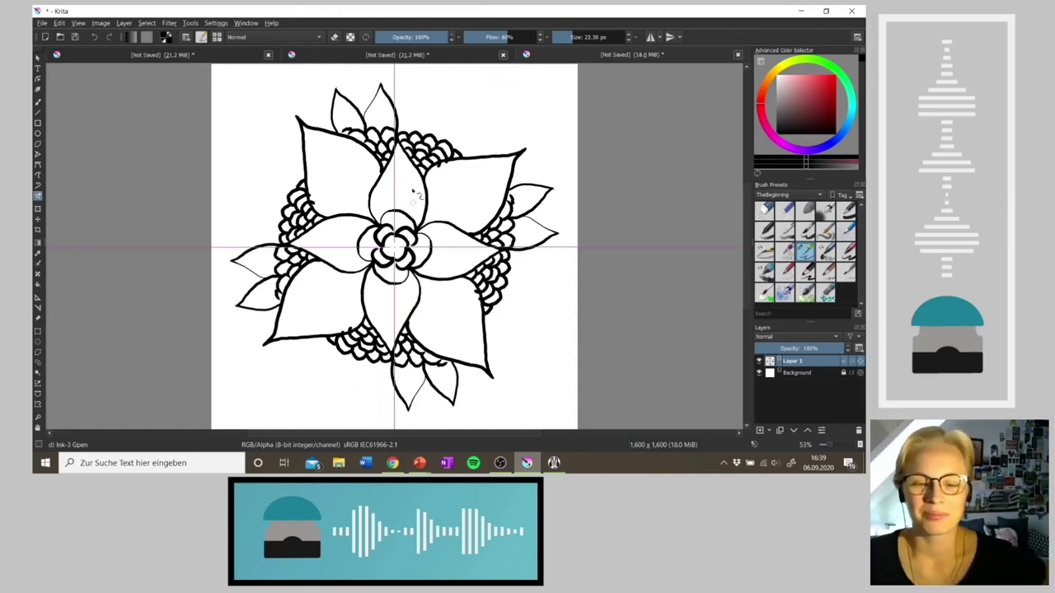
mouse_move(398, 124)
mouse_down()
mouse_move(420, 92)
mouse_move(428, 132)
mouse_up()
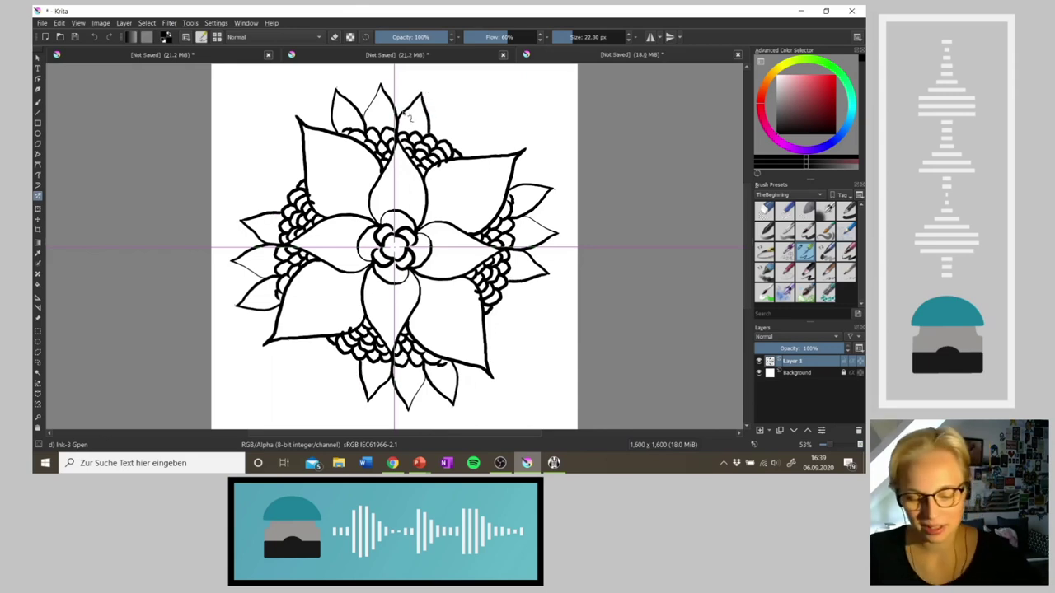
key(ctrl+z)
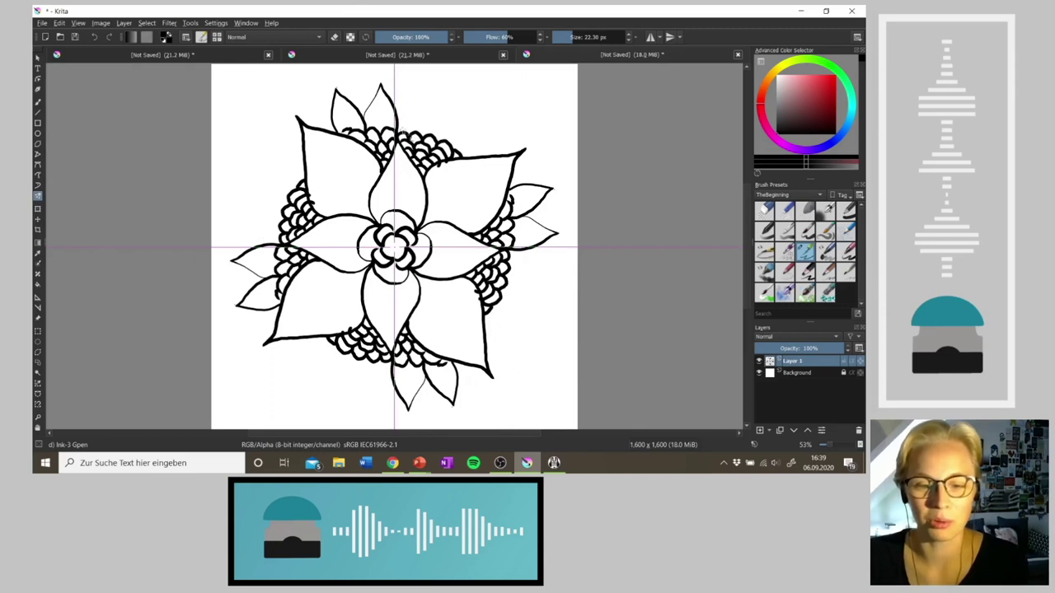
mouse_move(401, 131)
mouse_down()
mouse_move(426, 89)
mouse_move(428, 141)
mouse_up()
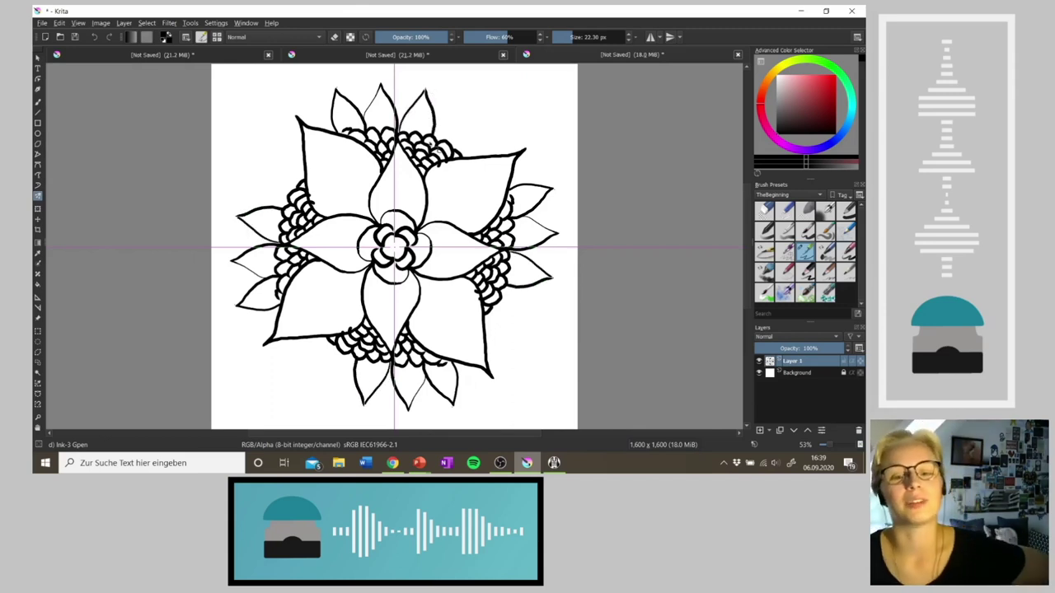
Try to extend the outer leaf ring with another pointed leaf and a small partly hidden one next to each large petal
key(4)
key(4)
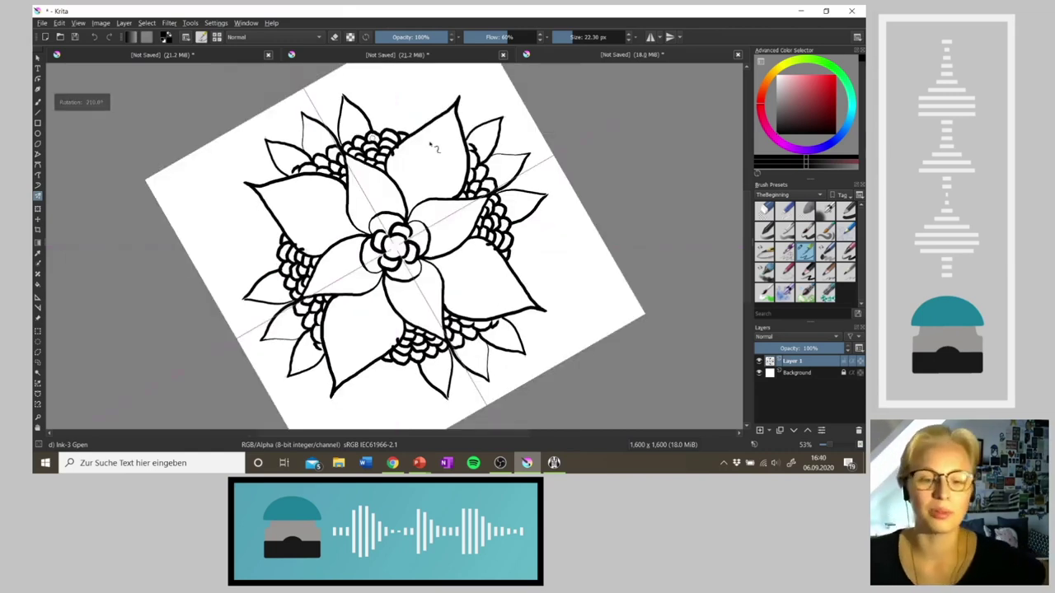
mouse_move(375, 129)
mouse_down()
mouse_move(397, 87)
mouse_move(408, 136)
mouse_move(427, 98)
mouse_move(420, 142)
mouse_up()
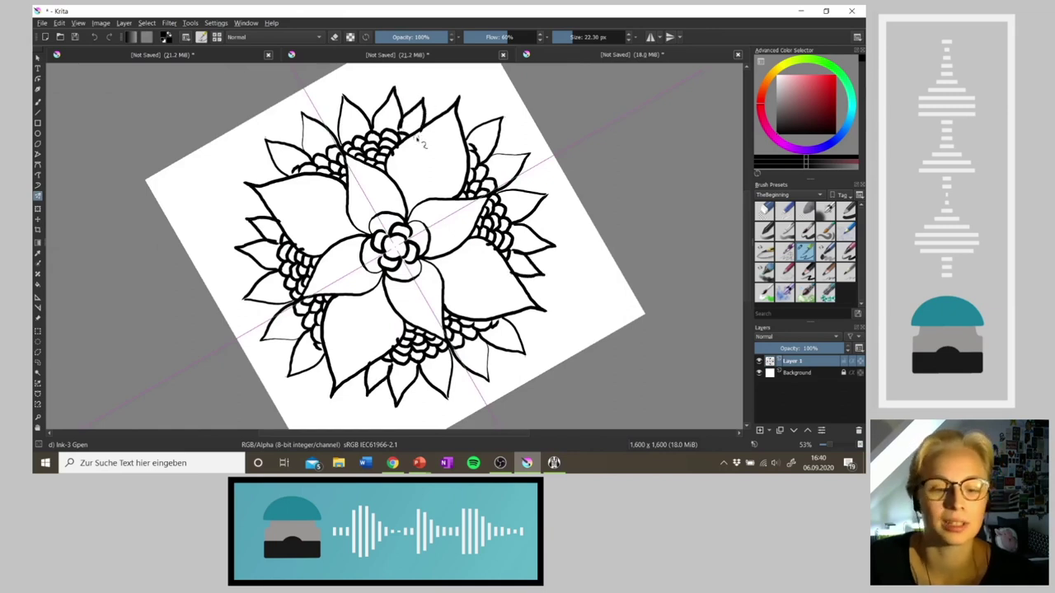
key(ctrl+z)
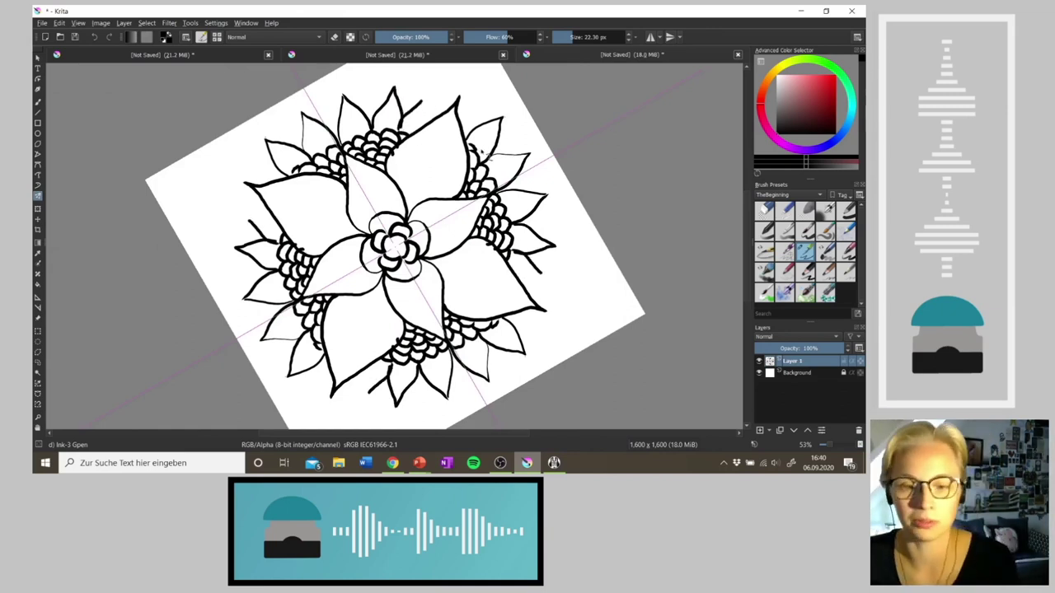
key(ctrl+z)
key(ctrl+z)
mouse_move(375, 131)
mouse_down()
mouse_move(403, 91)
mouse_move(407, 135)
mouse_move(430, 102)
mouse_move(433, 121)
mouse_up()
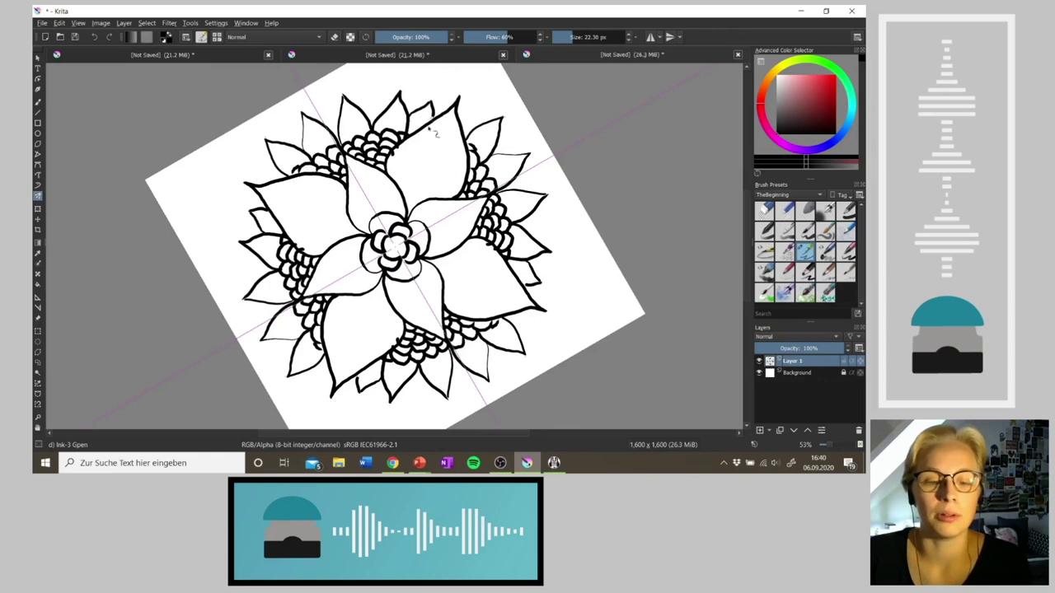
Undo the outer leaf strokes back to the first side of the narrow leaves
key(ctrl+z)
key(ctrl+z)
key(ctrl+z)
key(ctrl+z)
key(ctrl+z)
key(ctrl+z)
key(ctrl+z)
key(ctrl+z)
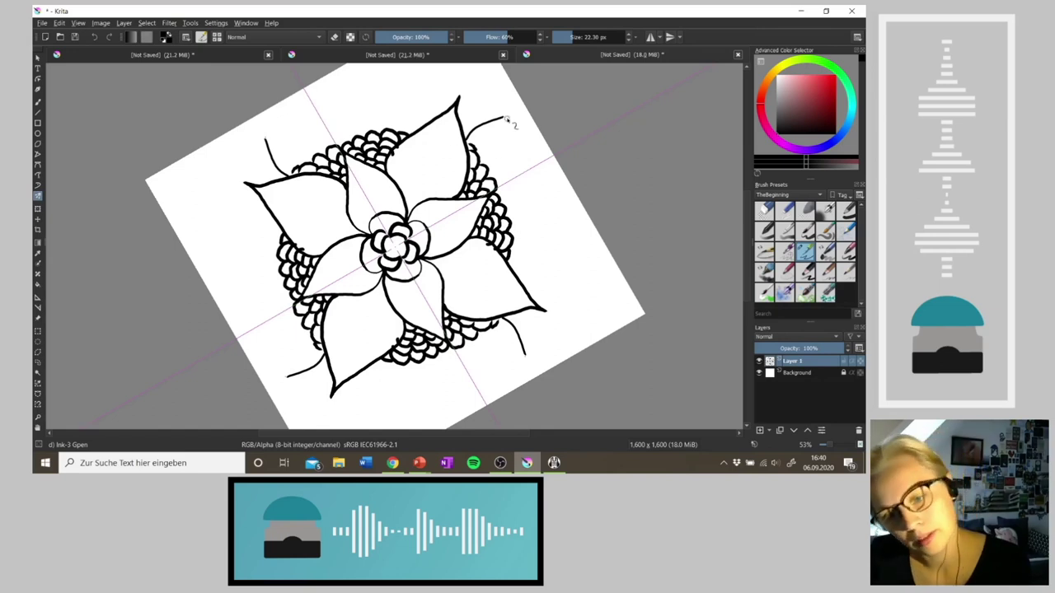
Close the narrow outer leaves with a curved stroke from each tip down to the scales
drag(503, 117, 478, 167)
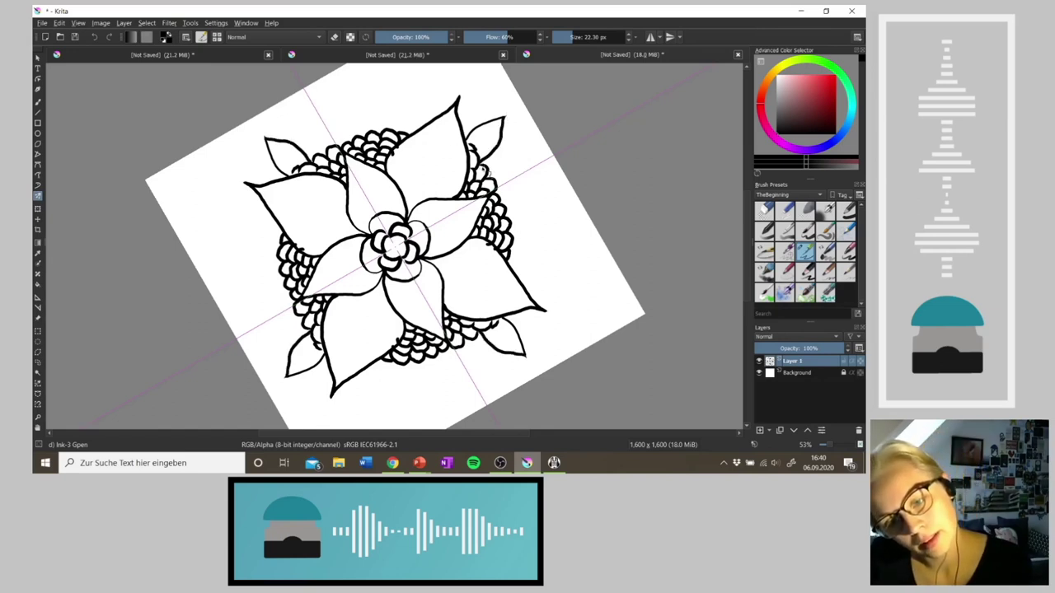
key(ctrl+z)
drag(503, 119, 492, 159)
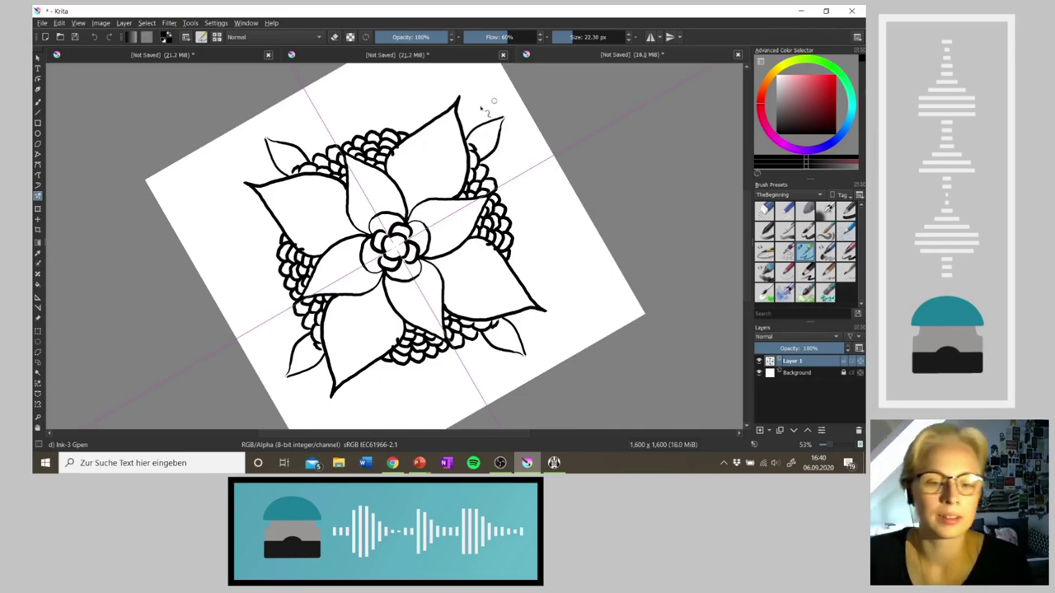
Complete the outer ring with larger pointed leaves along each scale section and small leaves tucked beside the large petals' tips
mouse_move(316, 165)
mouse_down()
mouse_move(307, 155)
mouse_move(308, 96)
mouse_move(334, 122)
mouse_move(319, 104)
mouse_move(335, 113)
mouse_move(351, 153)
mouse_up()
key(ctrl+z)
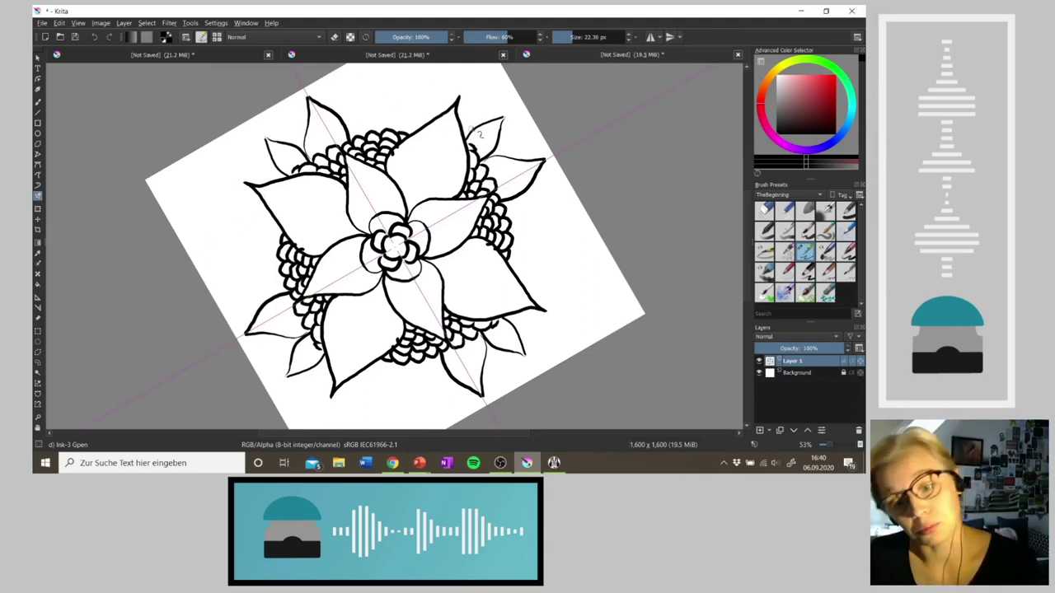
mouse_move(460, 107)
mouse_down()
mouse_move(483, 112)
mouse_move(478, 131)
mouse_up()
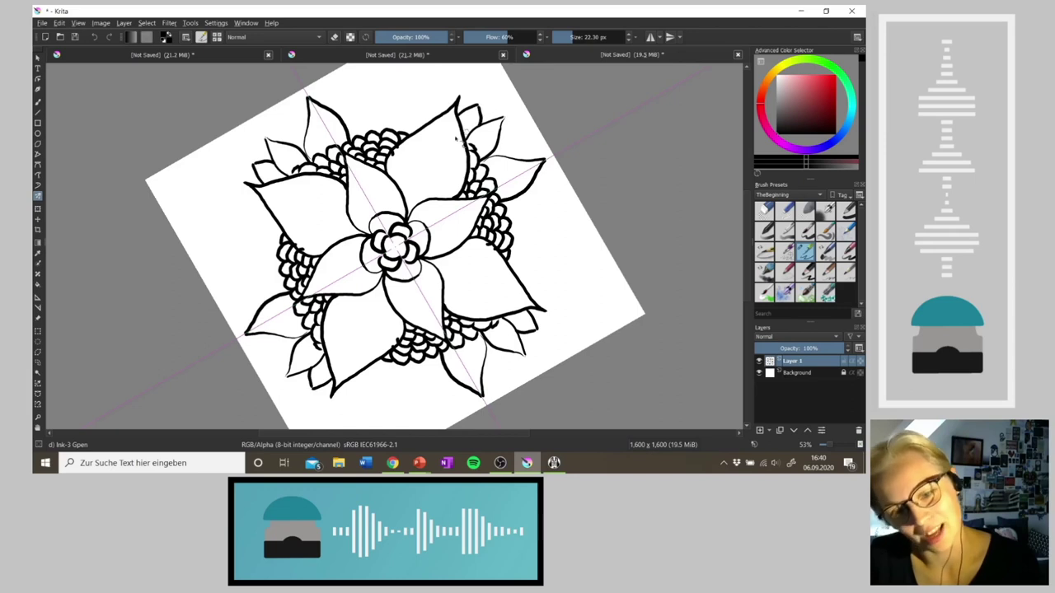
mouse_move(354, 138)
mouse_down()
mouse_move(368, 90)
mouse_move(386, 117)
mouse_move(426, 80)
mouse_move(428, 125)
mouse_up()
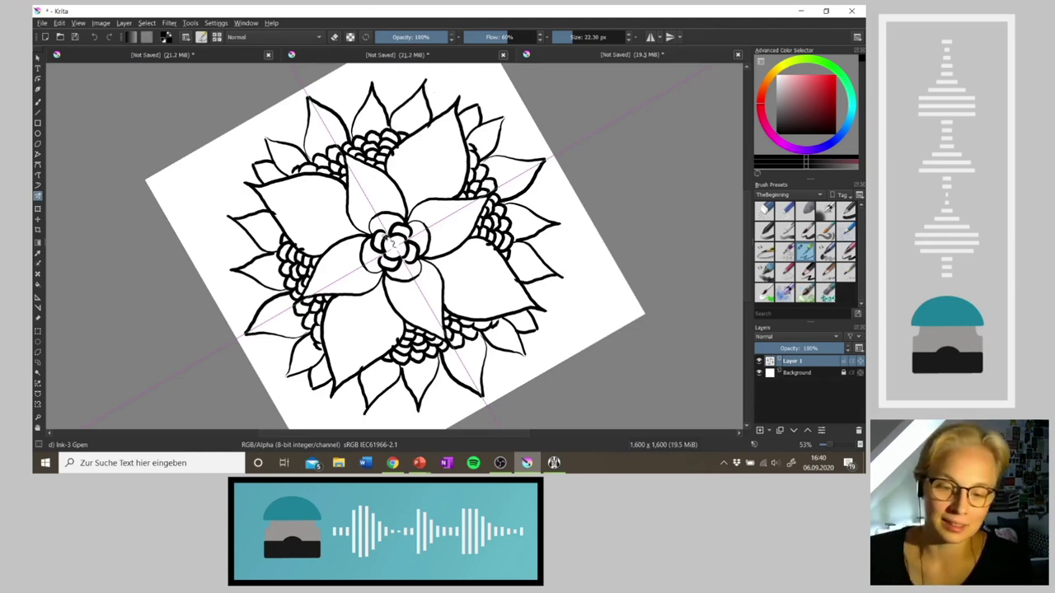
Fill the flower's centre with swirling strokes and shade the small central petals with fine radial lines
mouse_move(396, 246)
mouse_down()
mouse_move(391, 240)
mouse_move(399, 253)
mouse_up()
key(ctrl+z)
key(ctrl+z)
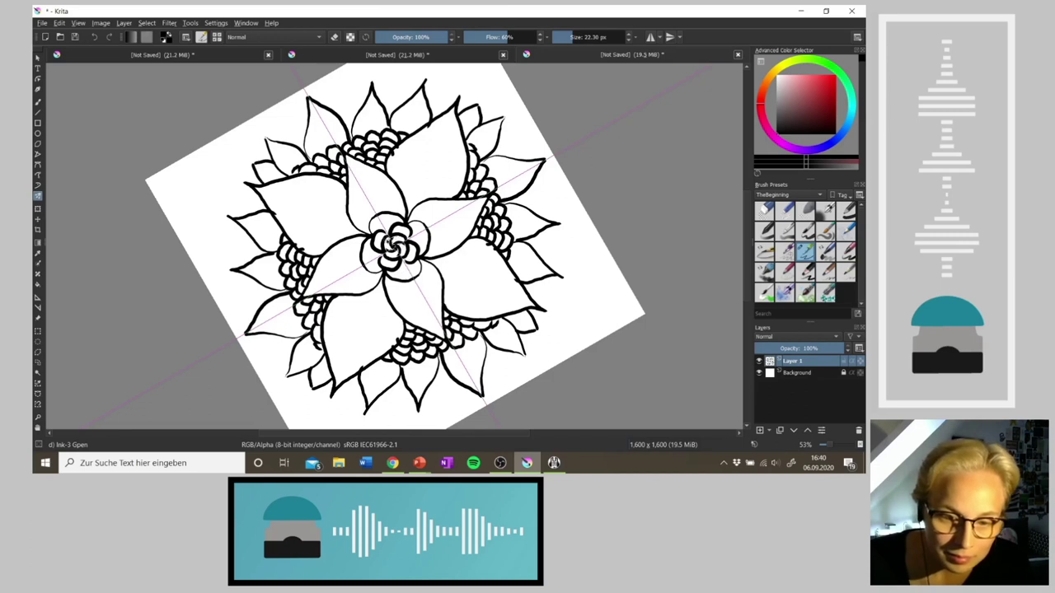
drag(389, 246, 403, 247)
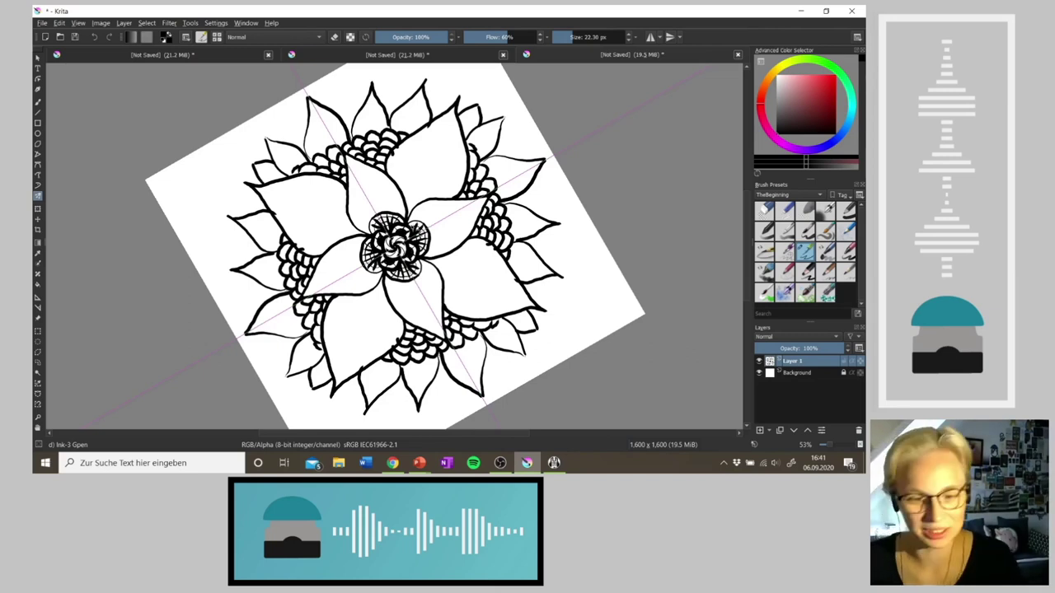
key(4)
key(4)
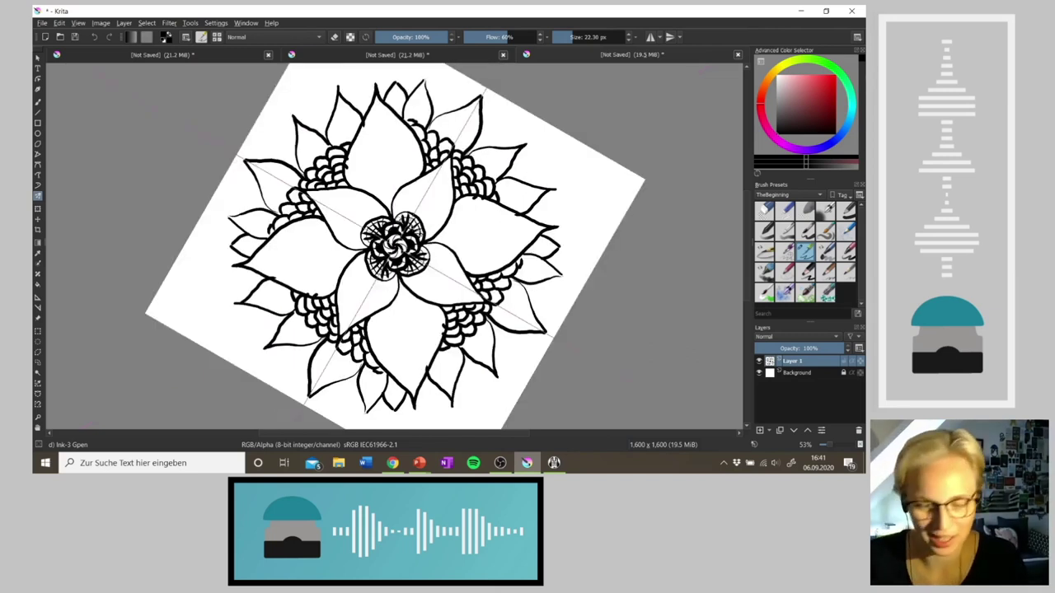
Reset the canvas rotation and draw an inner contour line along one side of the four inner petals, from tip to base
key(5)
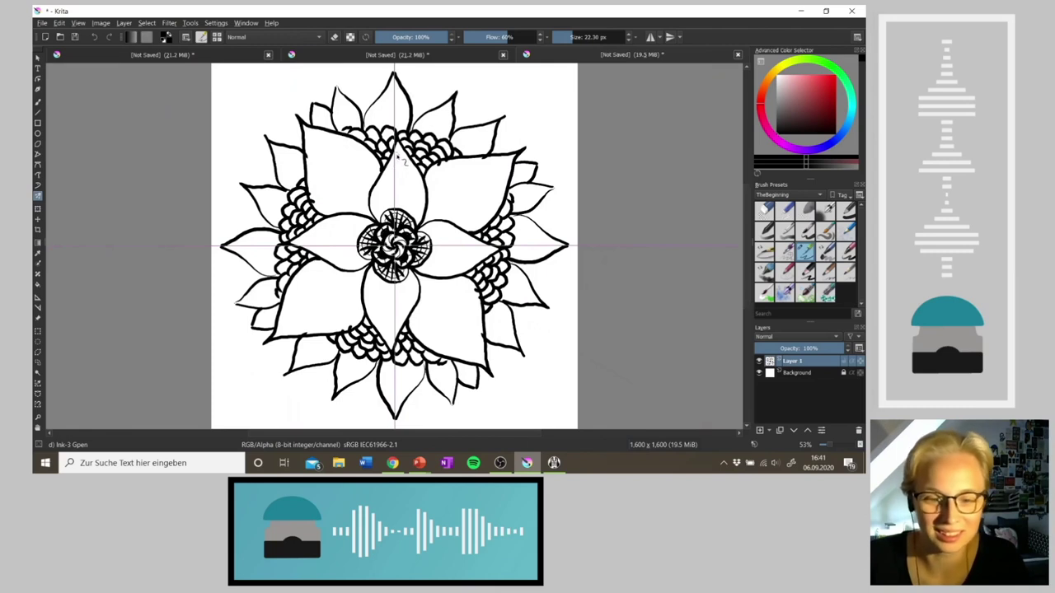
mouse_move(398, 160)
mouse_down()
mouse_move(399, 147)
mouse_move(376, 193)
mouse_move(377, 217)
mouse_up()
drag(401, 153, 416, 223)
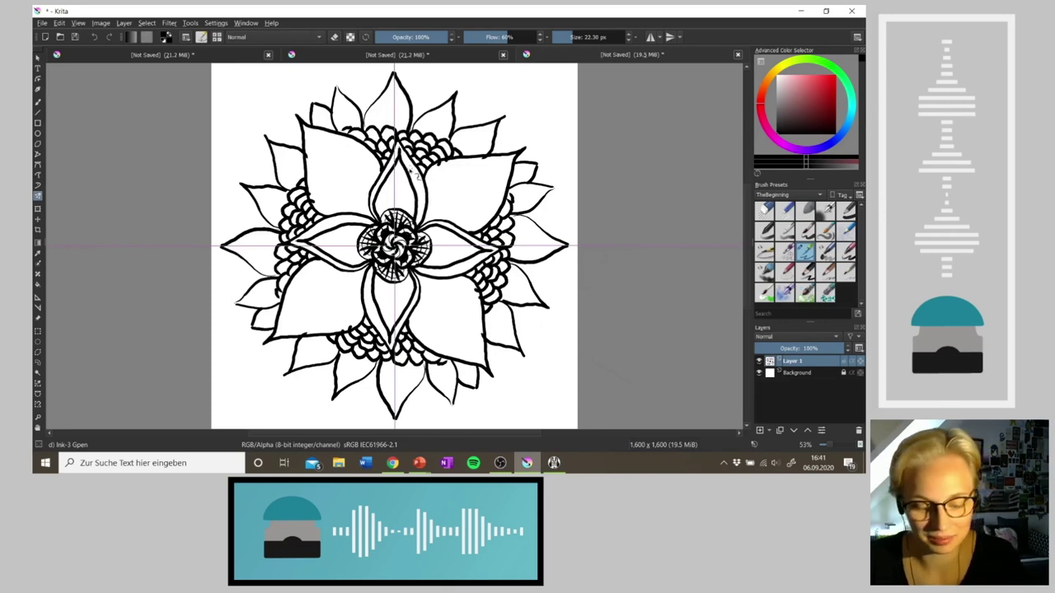
key(ctrl+z)
drag(401, 153, 416, 224)
key(ctrl+z)
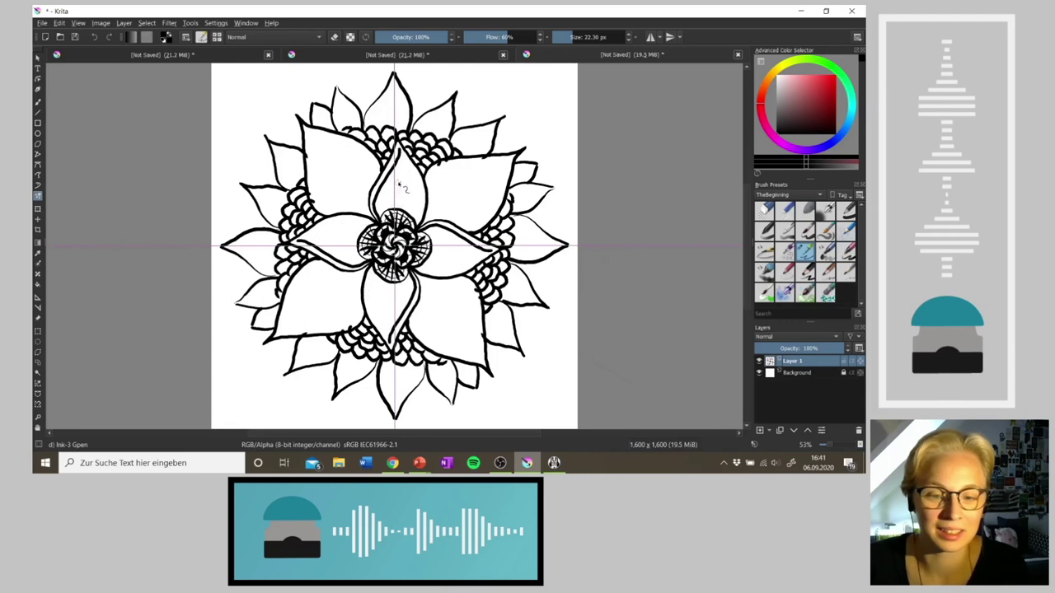
key(ctrl+z)
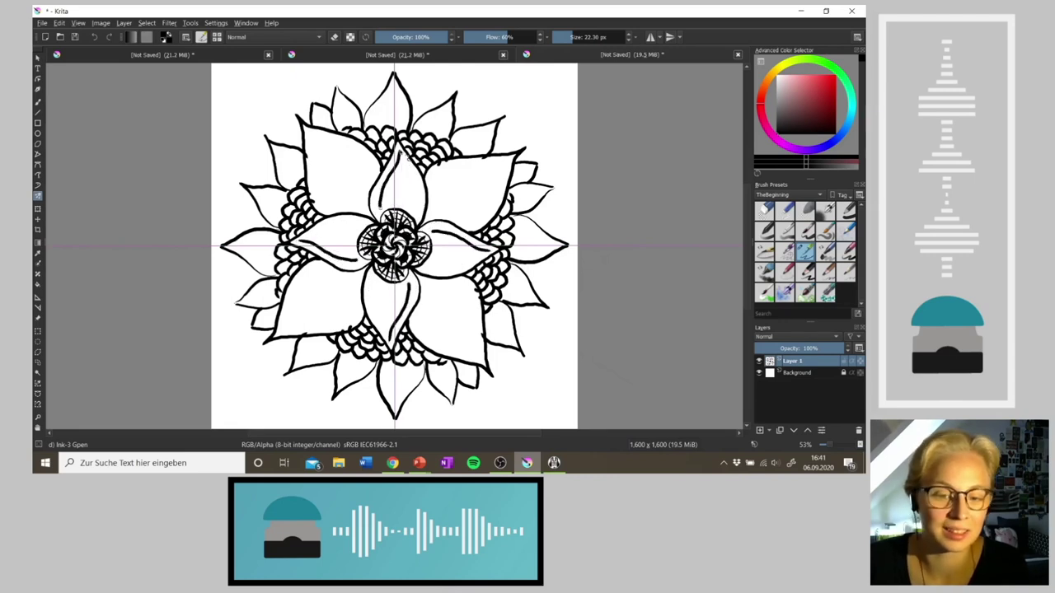
key(ctrl+shift+z)
key(ctrl+shift+z)
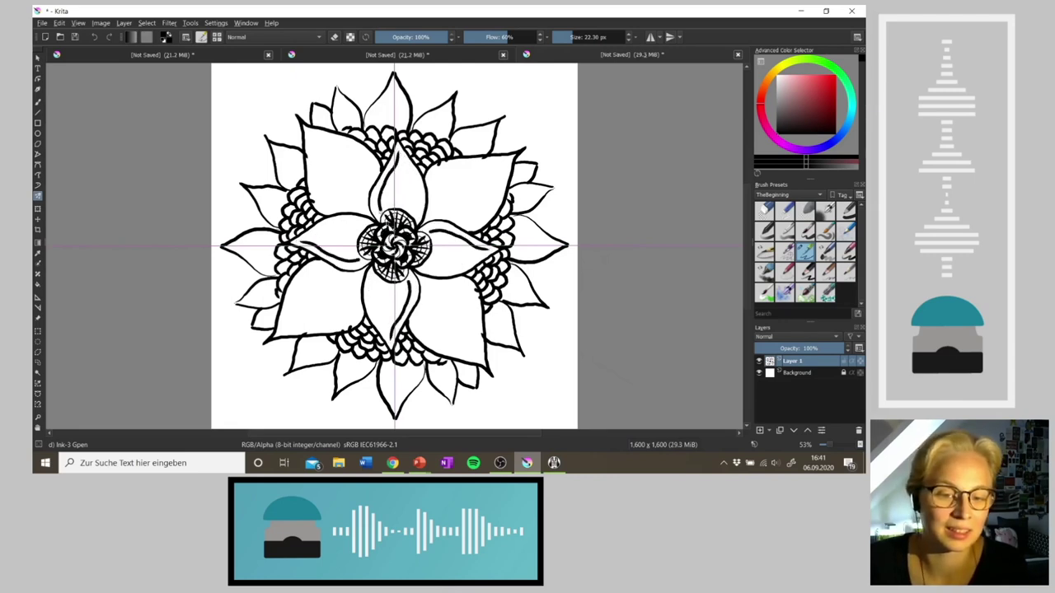
Draw the matching inner contour along the opposite side of the four inner petals, undoing and retrying the stroke as needed
drag(410, 181, 416, 219)
key(ctrl+z)
mouse_move(399, 152)
mouse_down()
mouse_move(382, 206)
mouse_move(415, 206)
mouse_up()
key(ctrl+z)
mouse_move(398, 150)
mouse_down()
mouse_move(418, 195)
mouse_move(420, 206)
mouse_move(401, 152)
mouse_move(414, 221)
mouse_up()
key(ctrl+z)
key(ctrl+z)
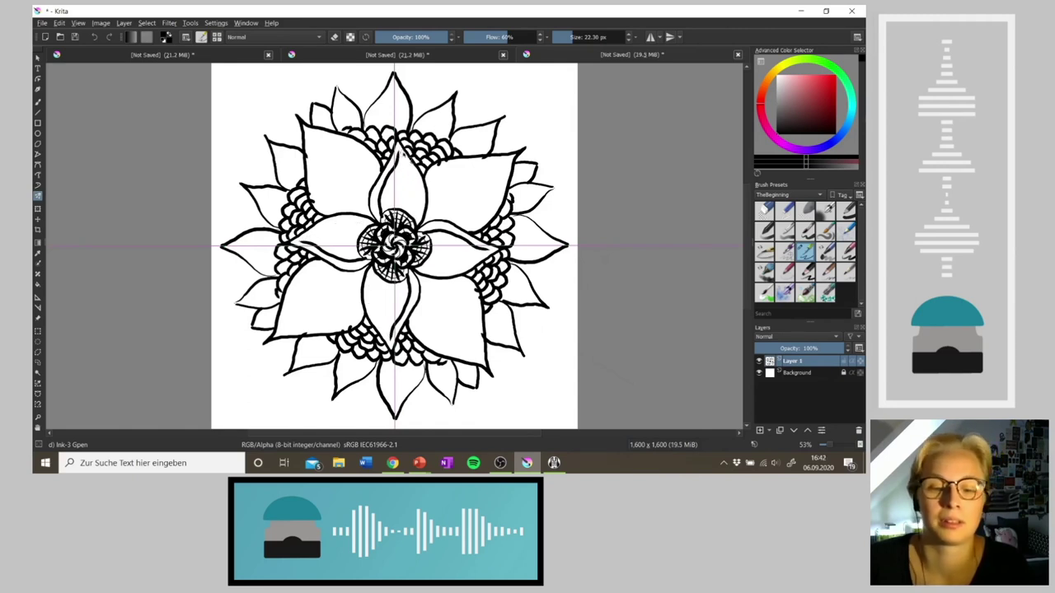
drag(398, 152, 420, 191)
key(ctrl+z)
drag(399, 152, 416, 221)
key(ctrl+z)
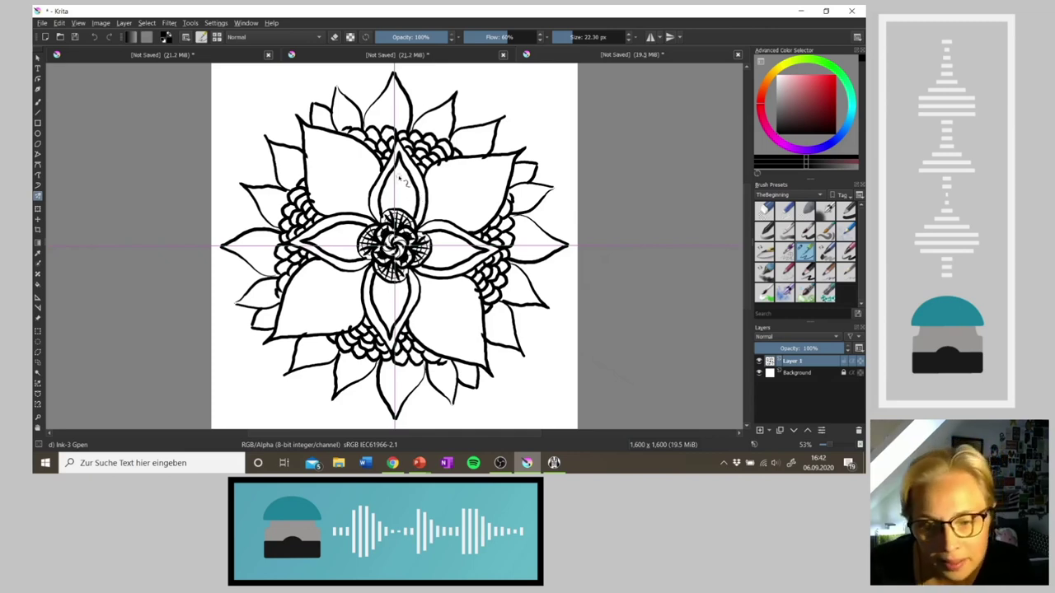
Draw a small pointed leaf shape with a dark core in the middle of each inner petal and a second contour around it
mouse_move(399, 174)
mouse_down()
mouse_move(391, 216)
mouse_move(404, 188)
mouse_up()
key(ctrl+z)
key(ctrl+z)
mouse_move(400, 173)
mouse_down()
mouse_move(394, 206)
mouse_move(400, 172)
mouse_move(397, 197)
mouse_up()
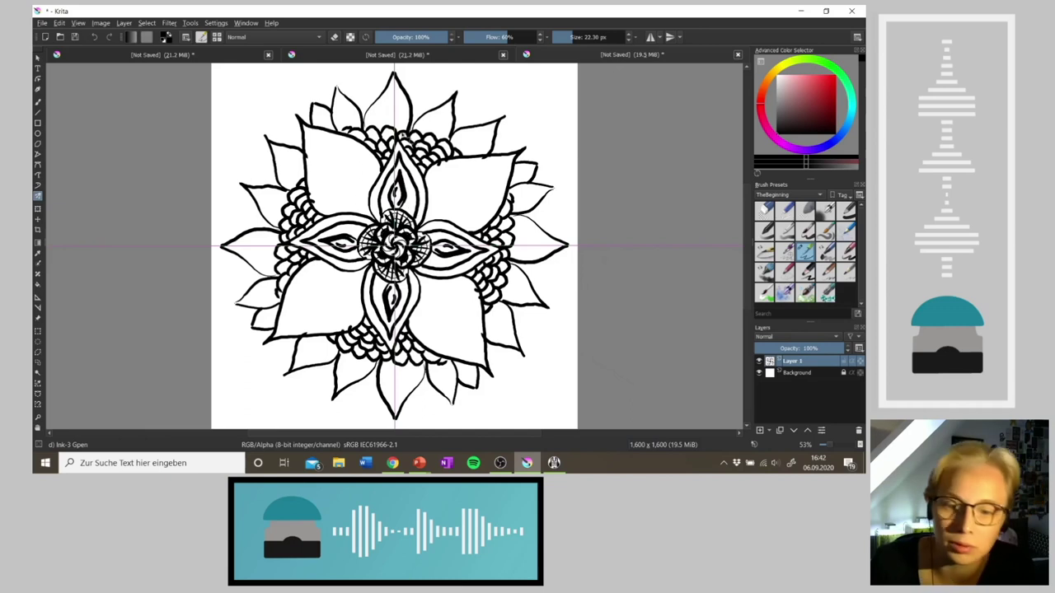
Flank the pointed shape in each inner petal with small side leaves and add fine strokes between them and the flower's centre
drag(379, 219, 377, 194)
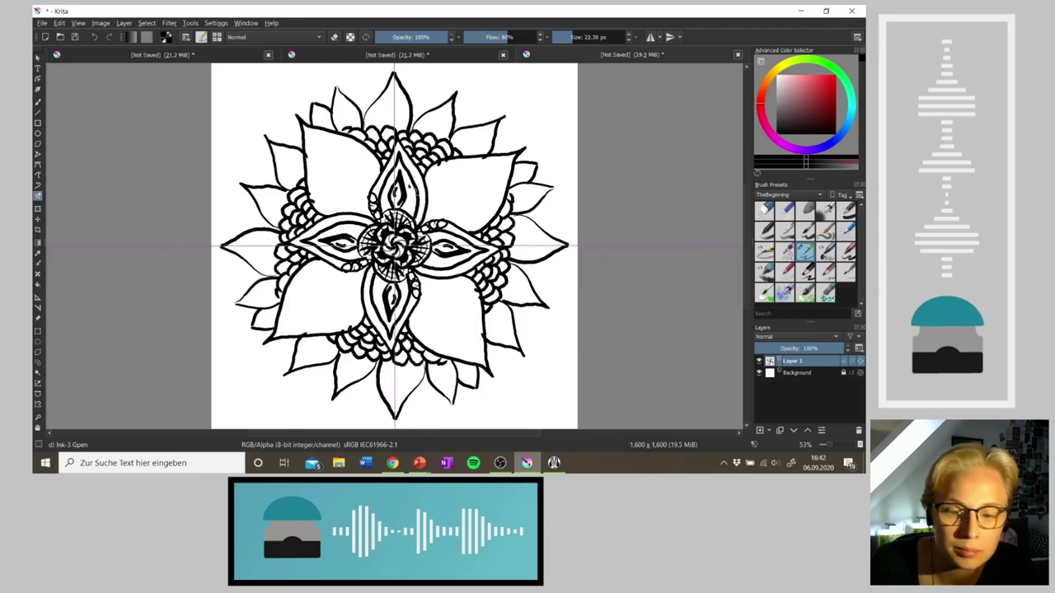
drag(417, 220, 420, 175)
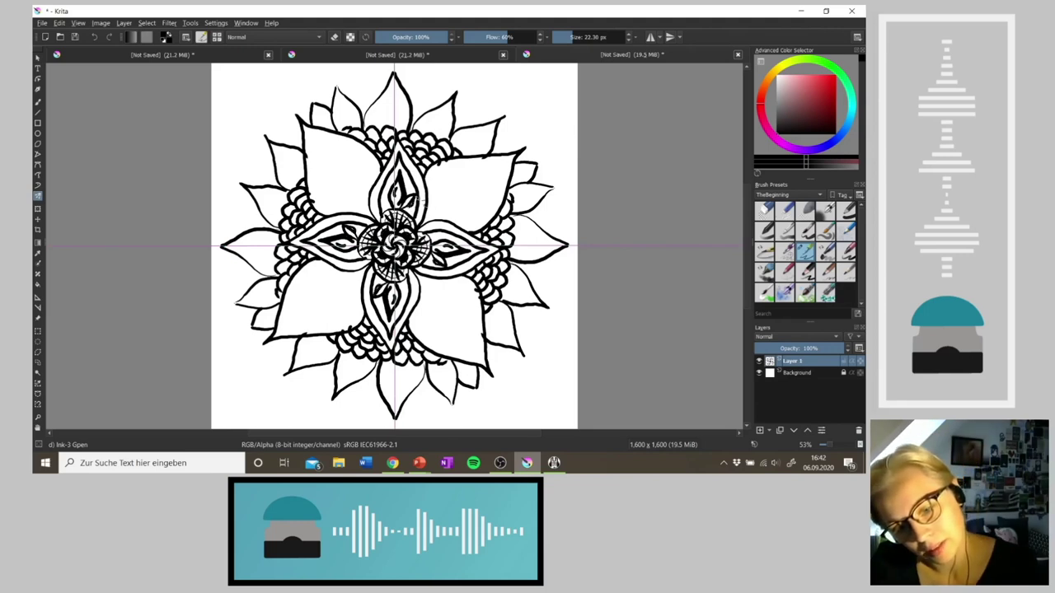
drag(412, 205, 404, 213)
key(ctrl+z)
key(ctrl+z)
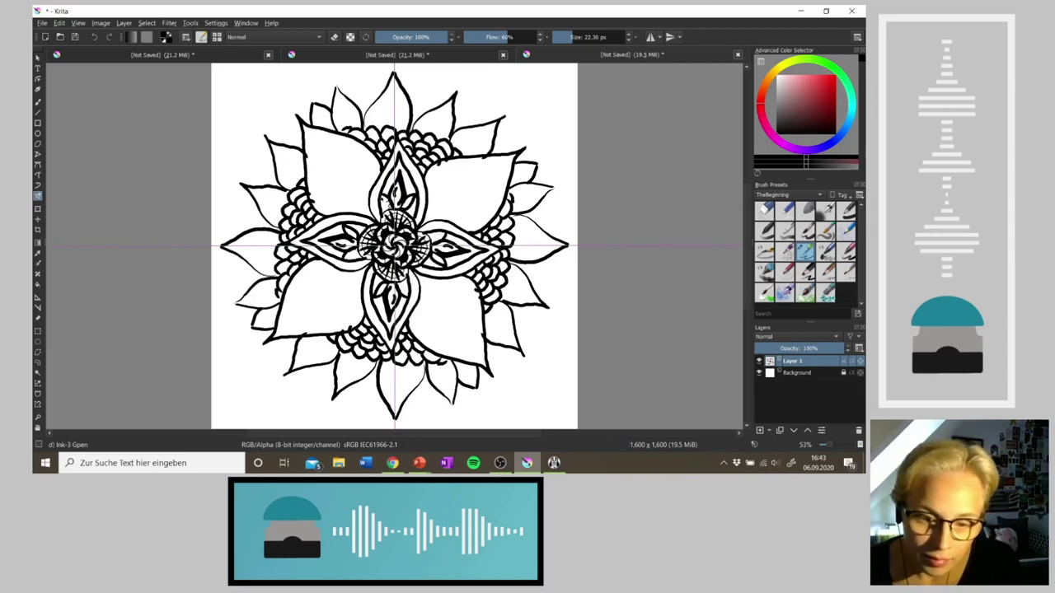
drag(384, 200, 388, 207)
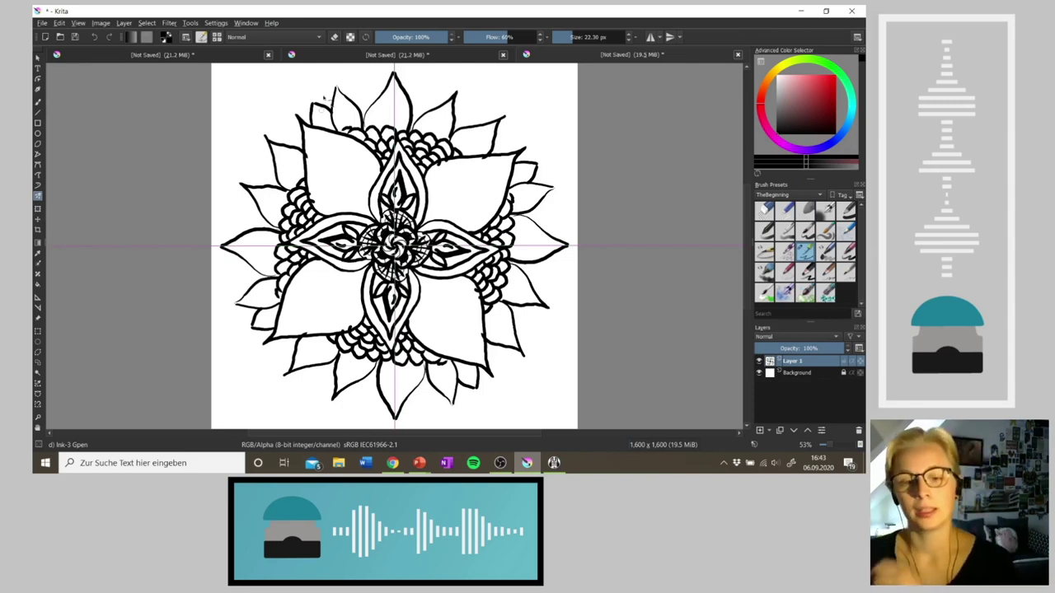
Show the other two open drawings, the ornate flower mandala and the rotated-squares pattern, then view OBS briefly and return to Krita
click(400, 55)
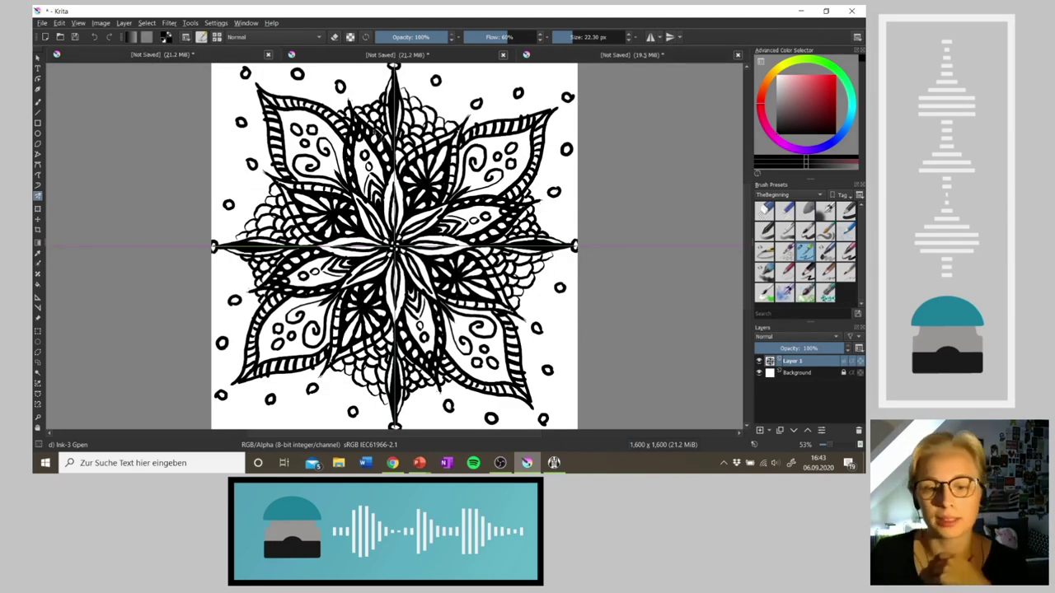
click(400, 56)
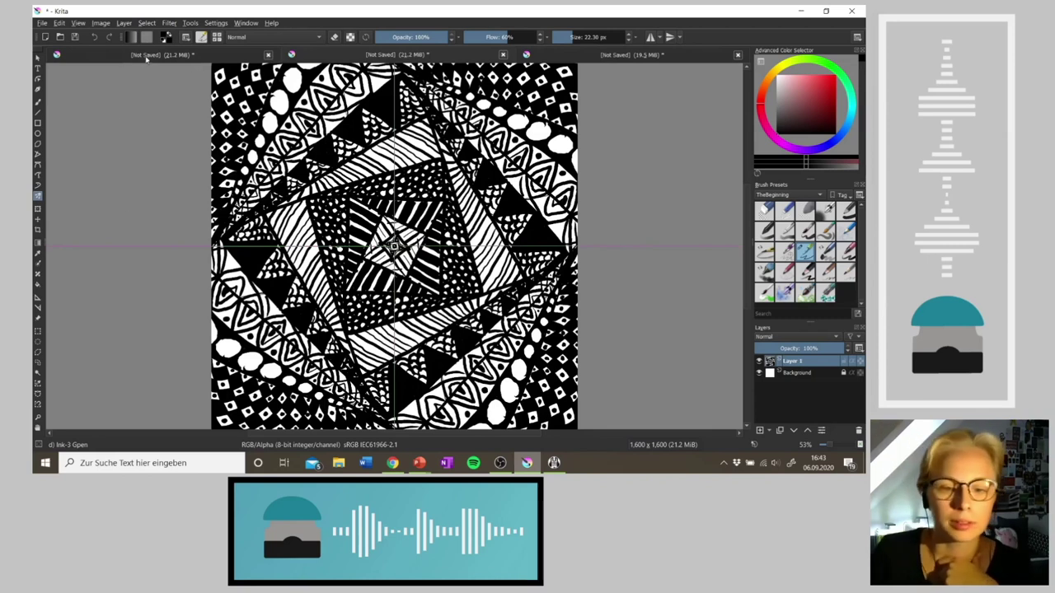
click(497, 453)
click(497, 449)
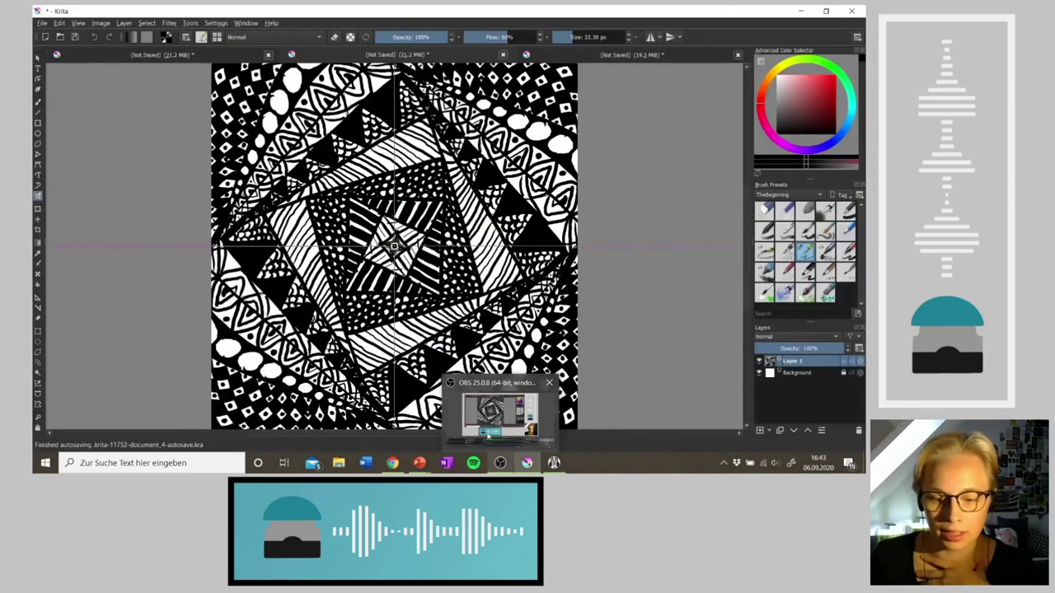
mouse_move(540, 468)
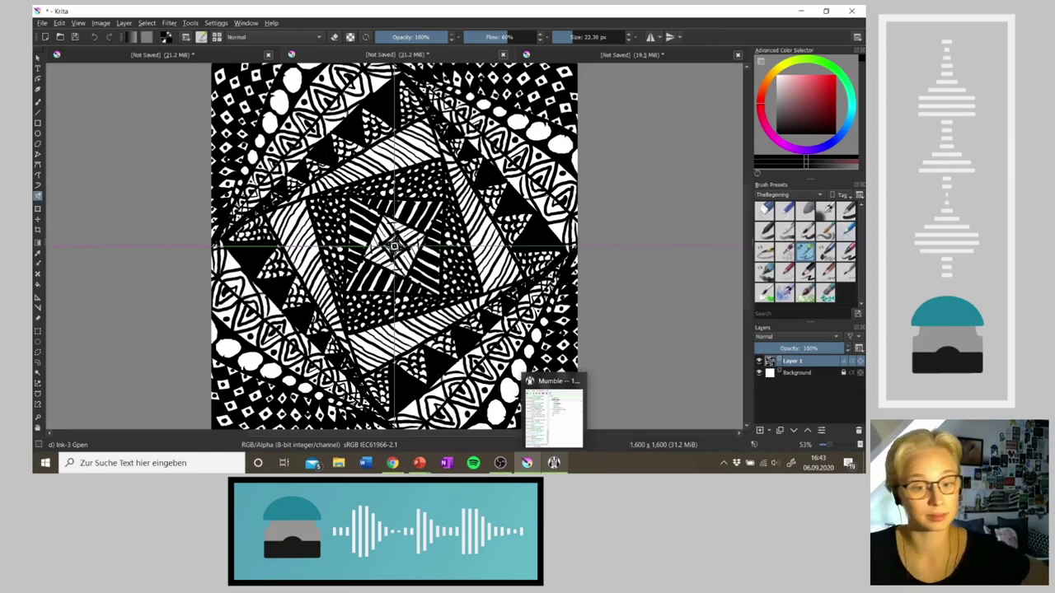
click(238, 56)
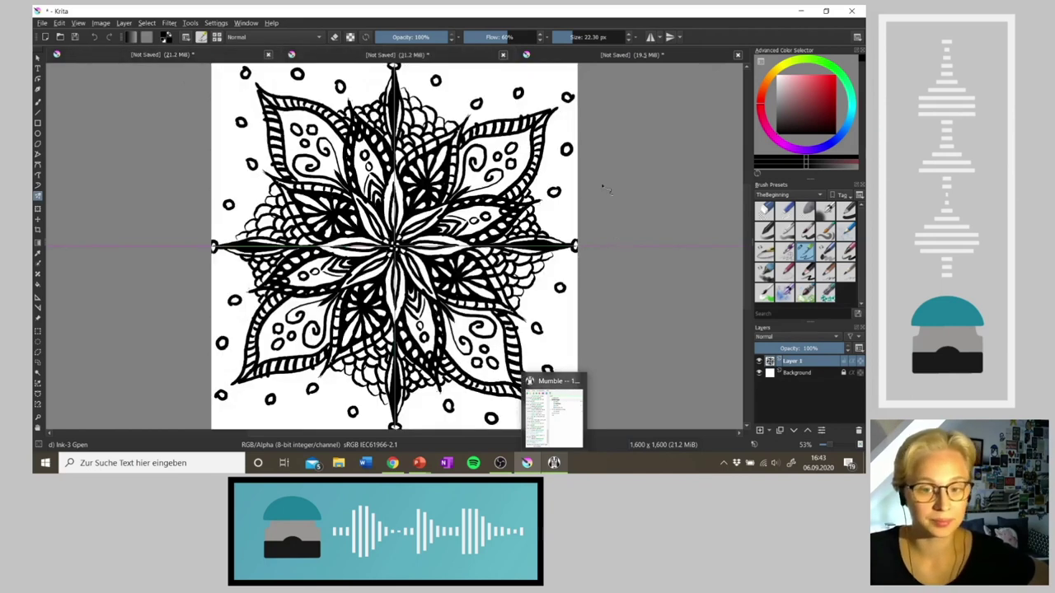
click(410, 55)
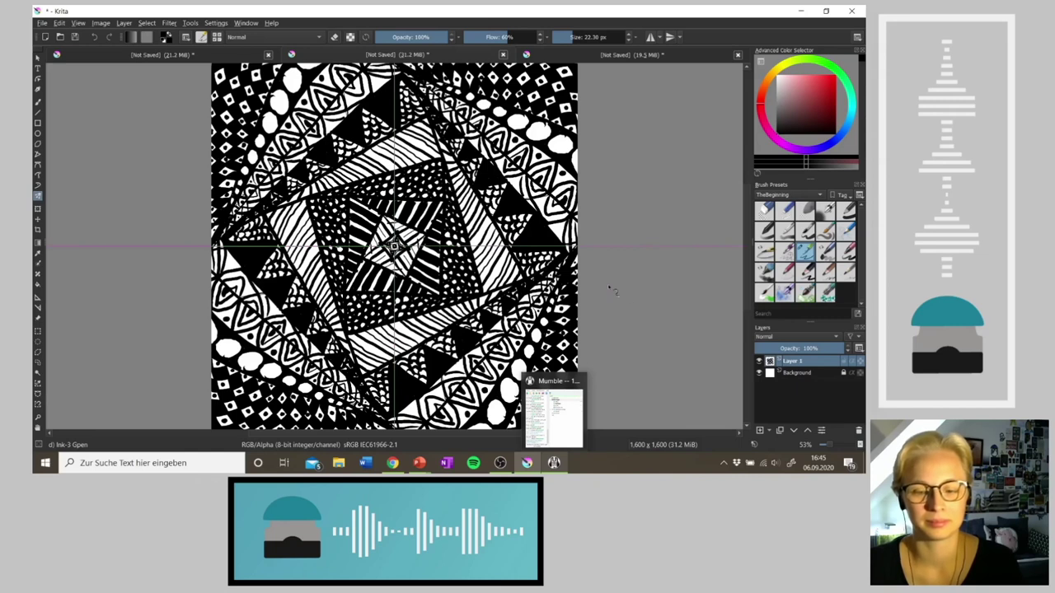
click(499, 463)
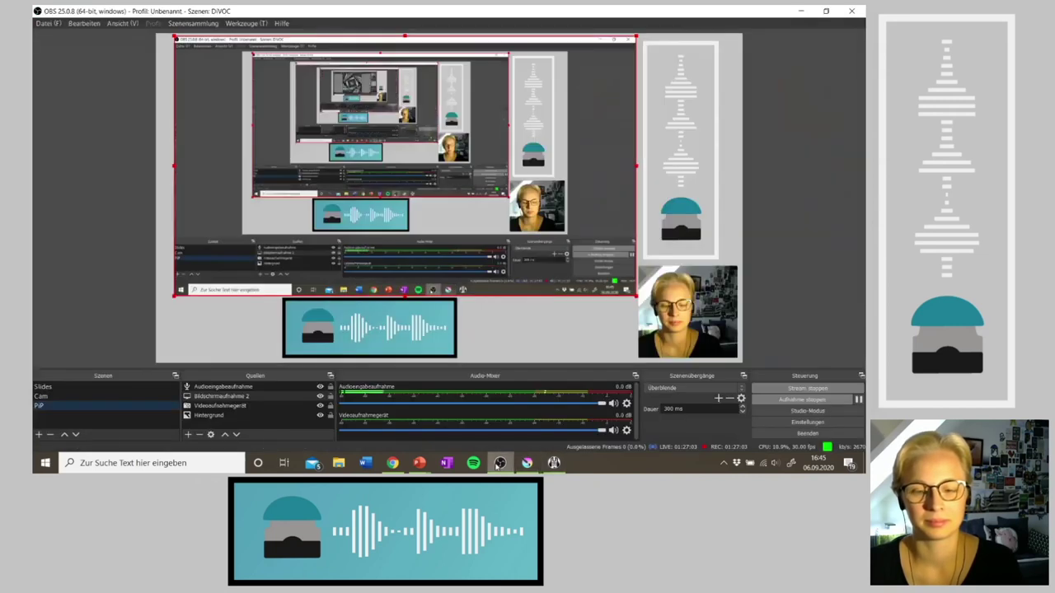
click(499, 462)
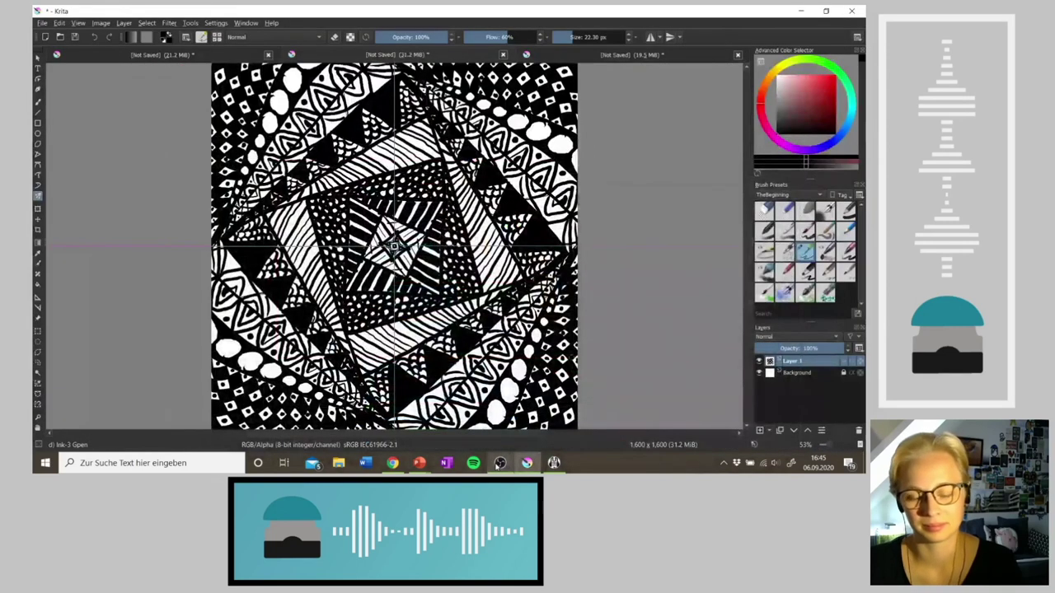